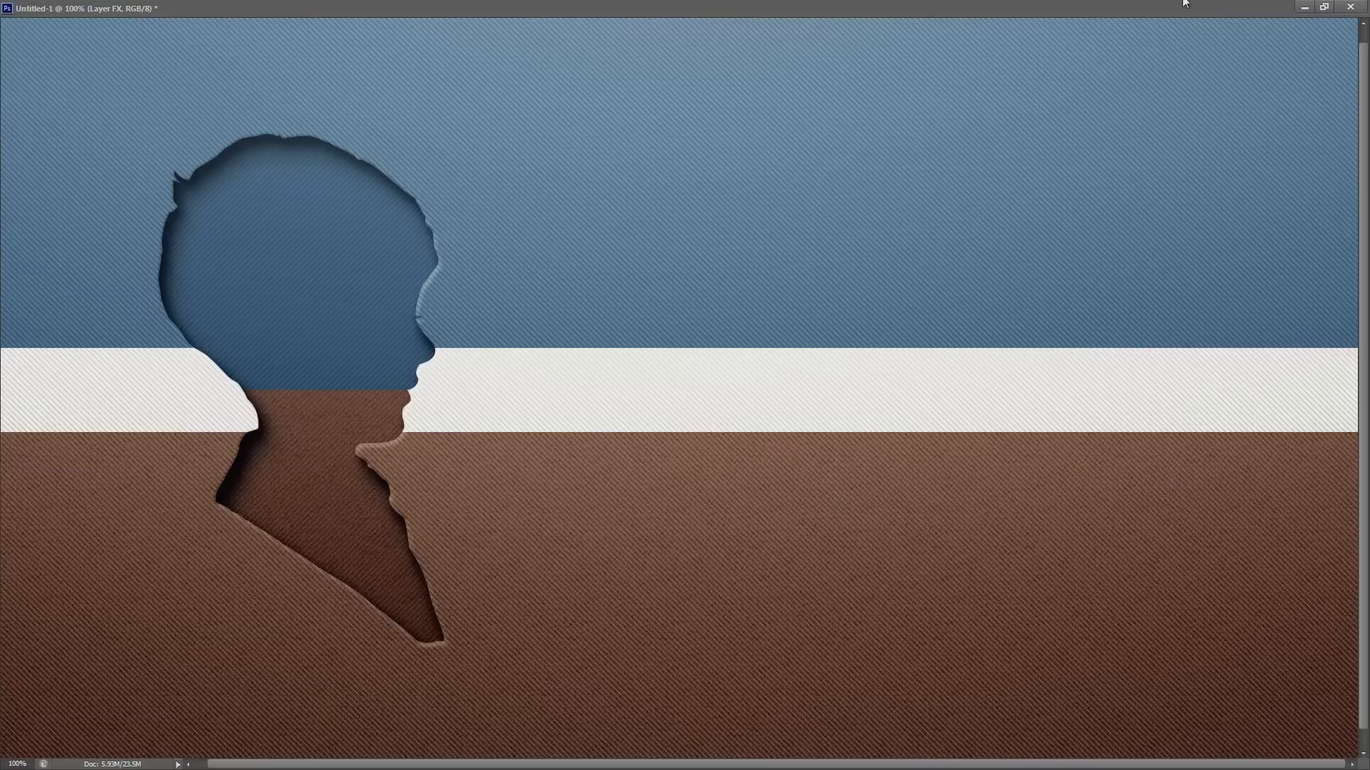
- Examine the finished silhouette wallpaper examples in the untitled image and in working-02.psd
{"action": "left_click", "coordinate": [857, 8]}
{"action": "left_click_drag", "start_coordinate": [870, 8], "coordinate": [819, 3]}
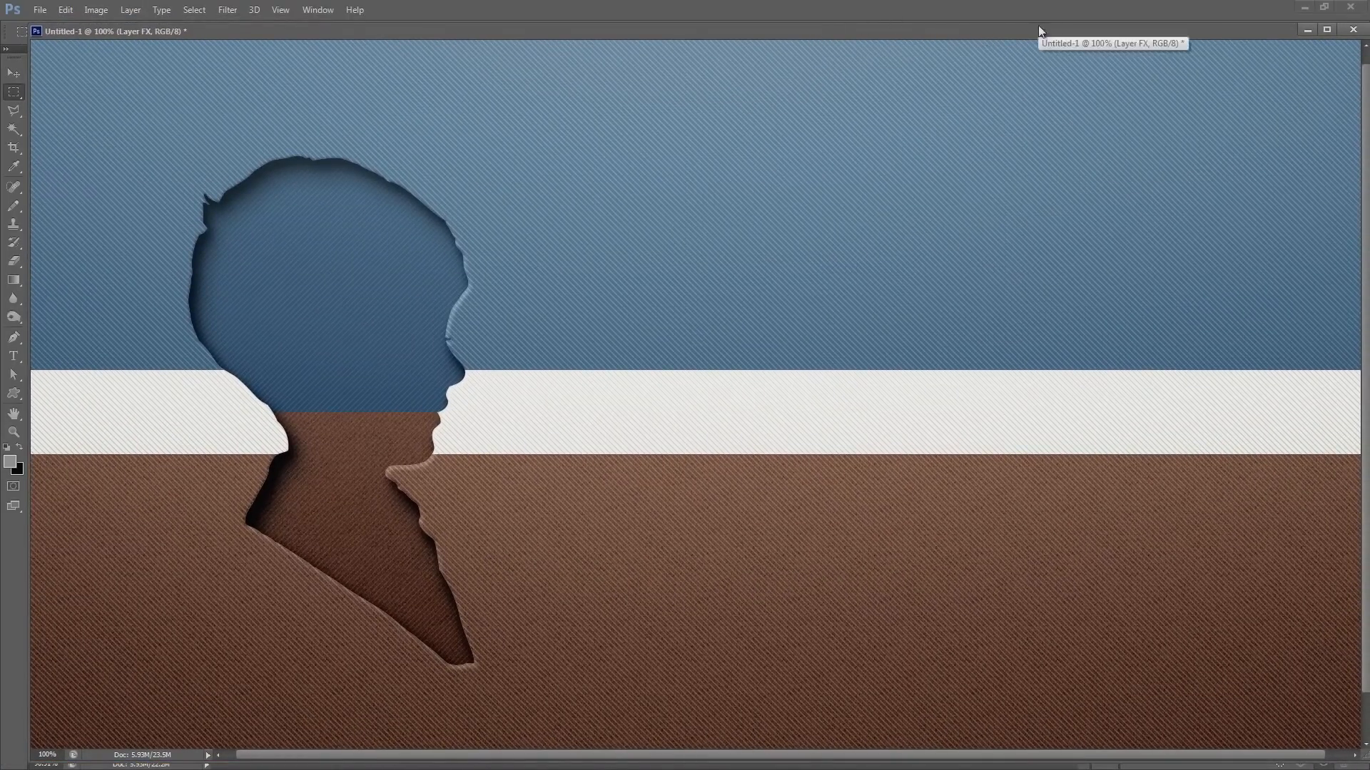
{"action": "left_click_drag", "start_coordinate": [1250, 35], "coordinate": [301, 37]}
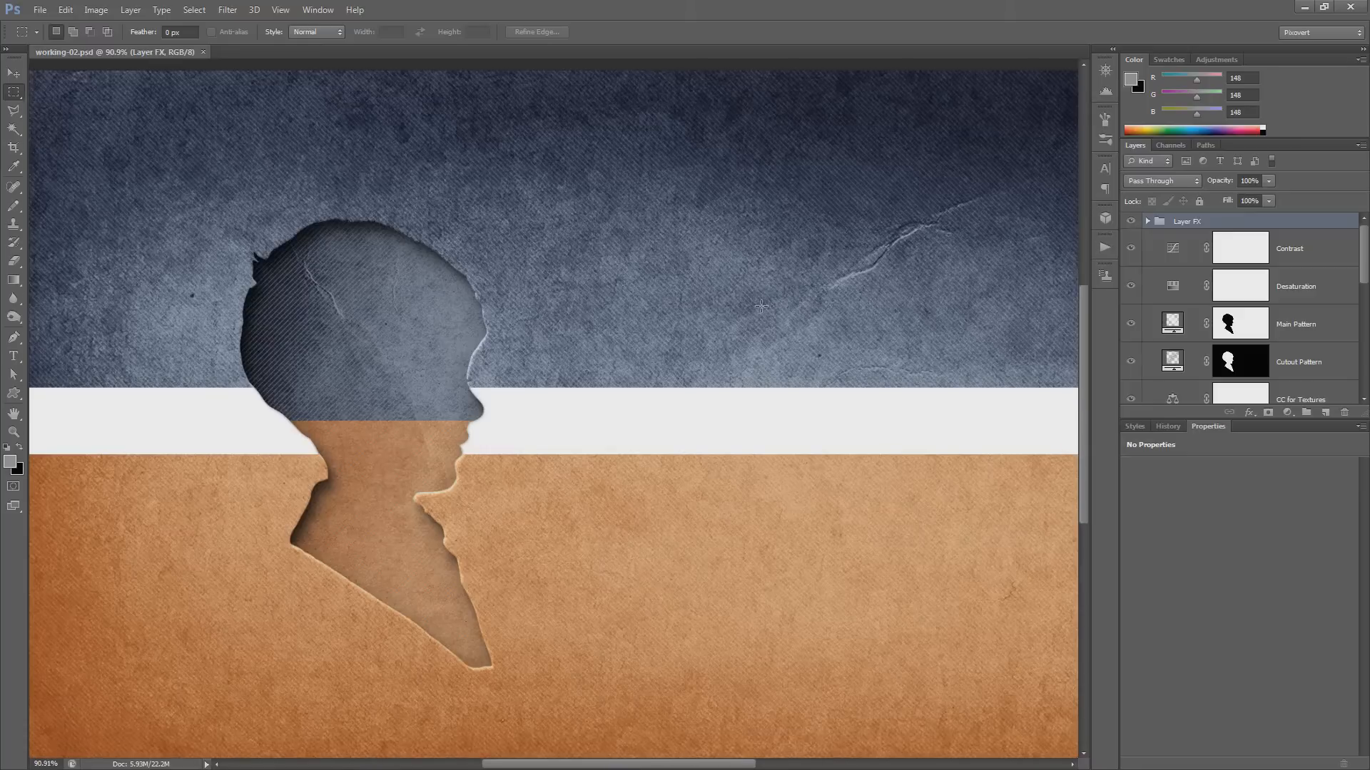
{"action": "scroll", "coordinate": [685, 356], "scroll_direction": "up", "scroll_amount": 1}
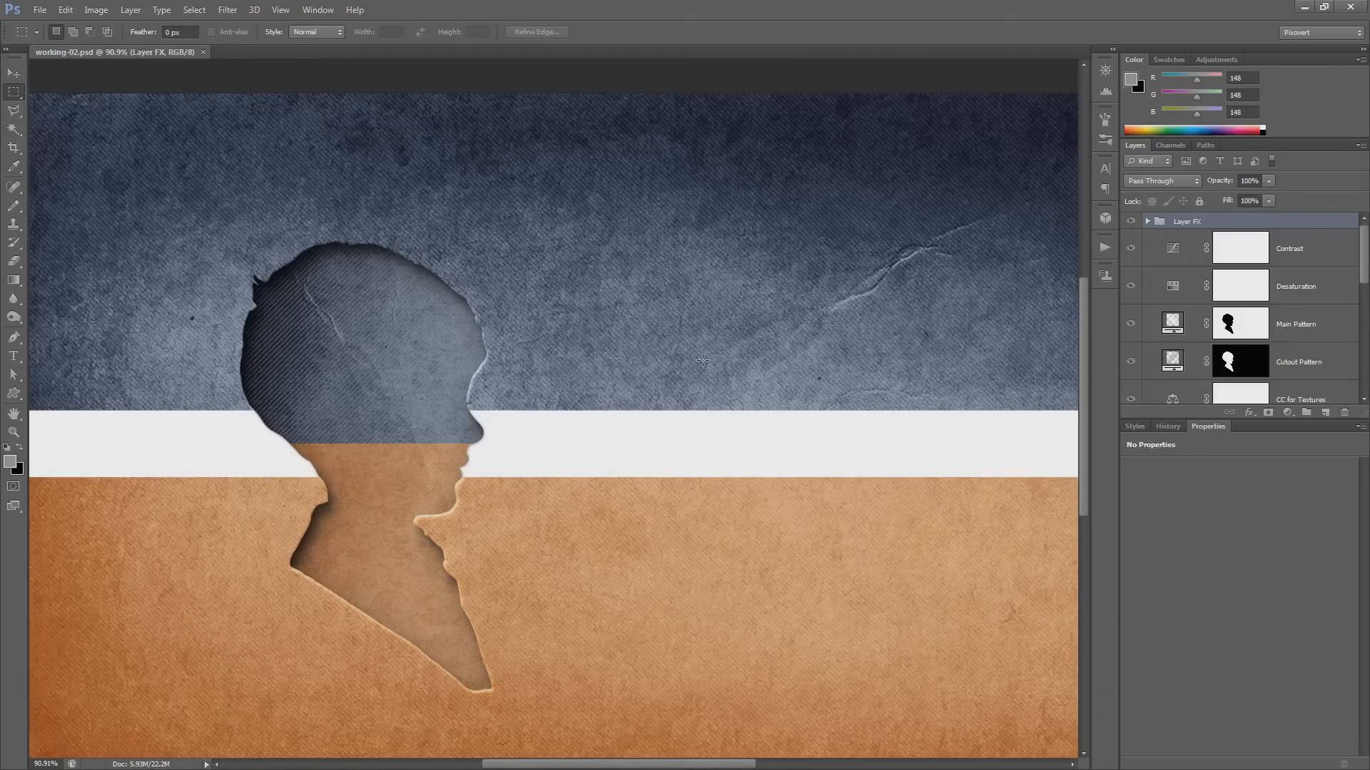
{"action": "scroll", "coordinate": [702, 360], "scroll_direction": "down", "scroll_amount": 2}
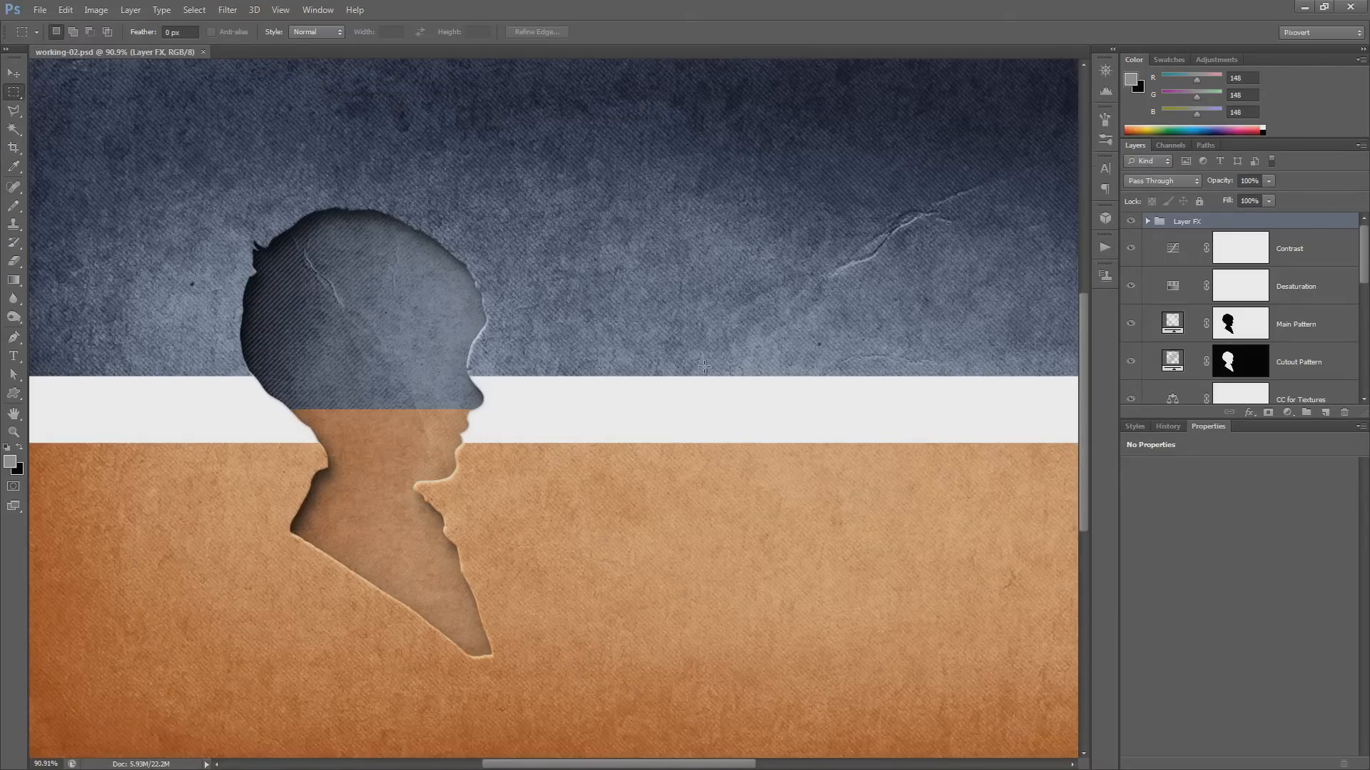
{"action": "scroll", "coordinate": [704, 367], "scroll_direction": "up", "scroll_amount": 1}
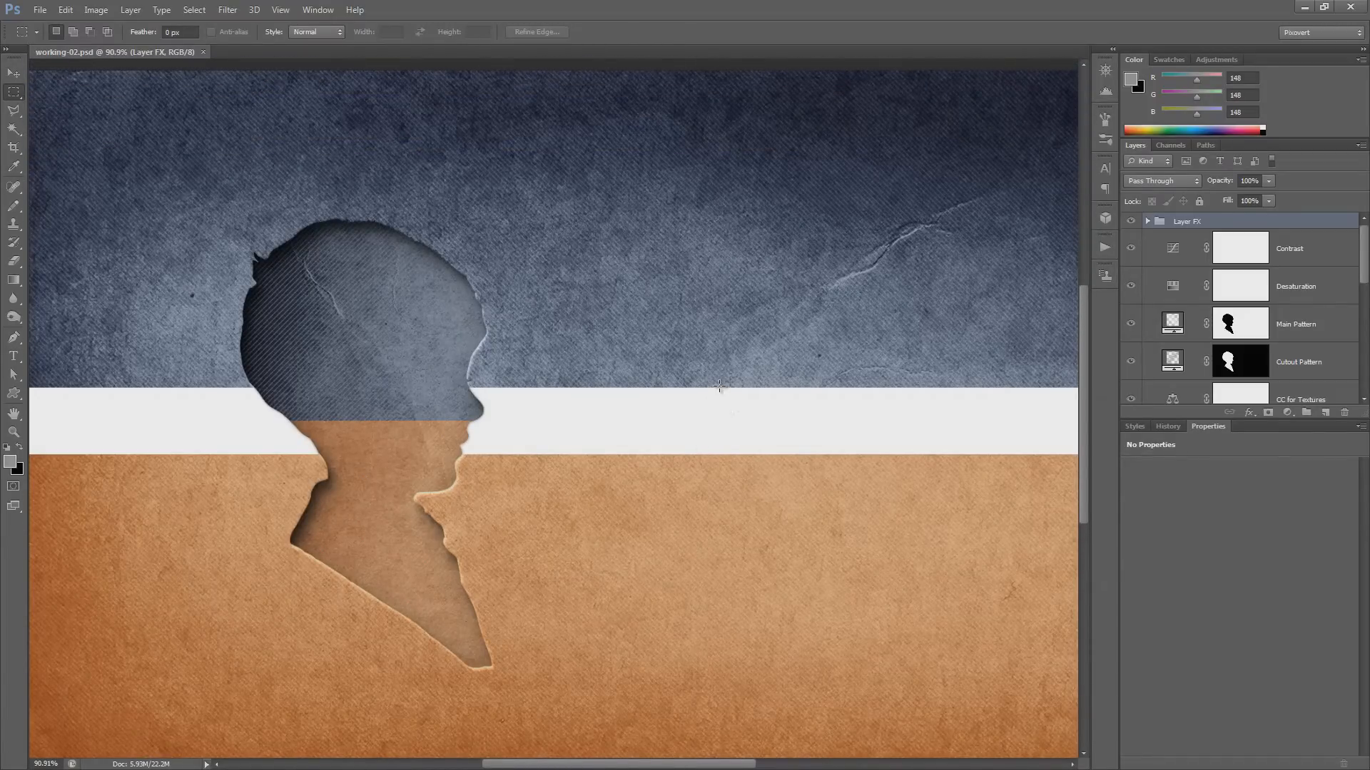
{"action": "scroll", "coordinate": [703, 388], "scroll_direction": "down", "scroll_amount": 1}
{"action": "scroll", "coordinate": [642, 318], "scroll_direction": "up", "scroll_amount": 2}
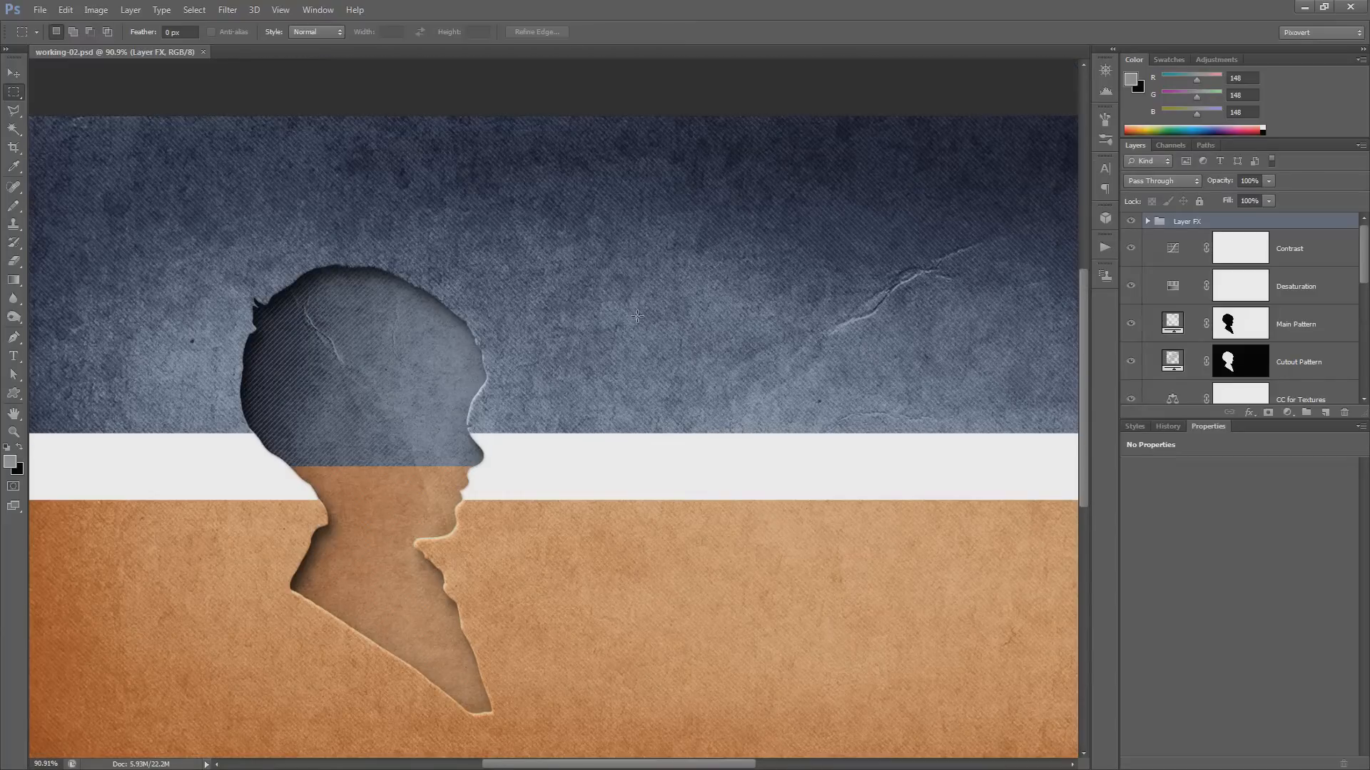
{"action": "scroll", "coordinate": [652, 319], "scroll_direction": "up", "scroll_amount": 1}
{"action": "scroll", "coordinate": [542, 316], "scroll_direction": "down", "scroll_amount": 3}
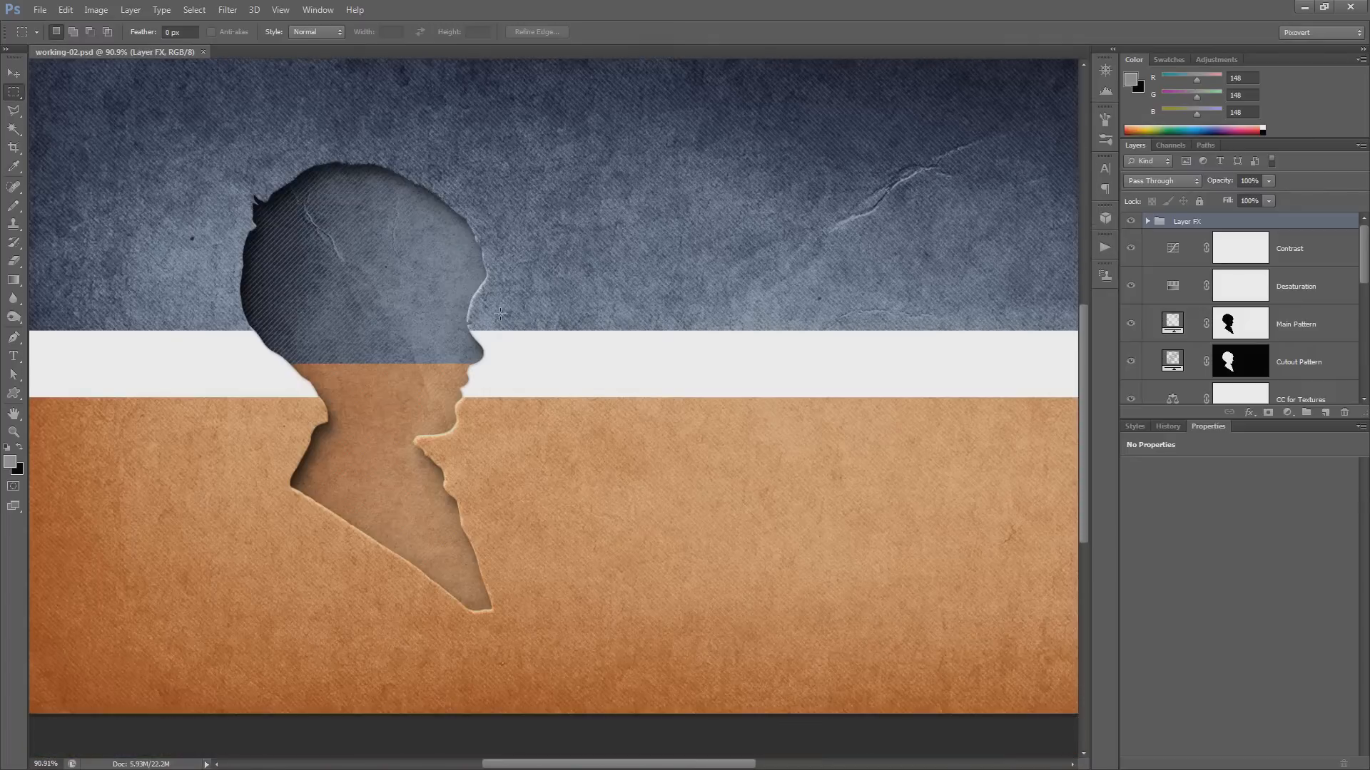
{"action": "scroll", "coordinate": [500, 314], "scroll_direction": "up", "scroll_amount": 1}
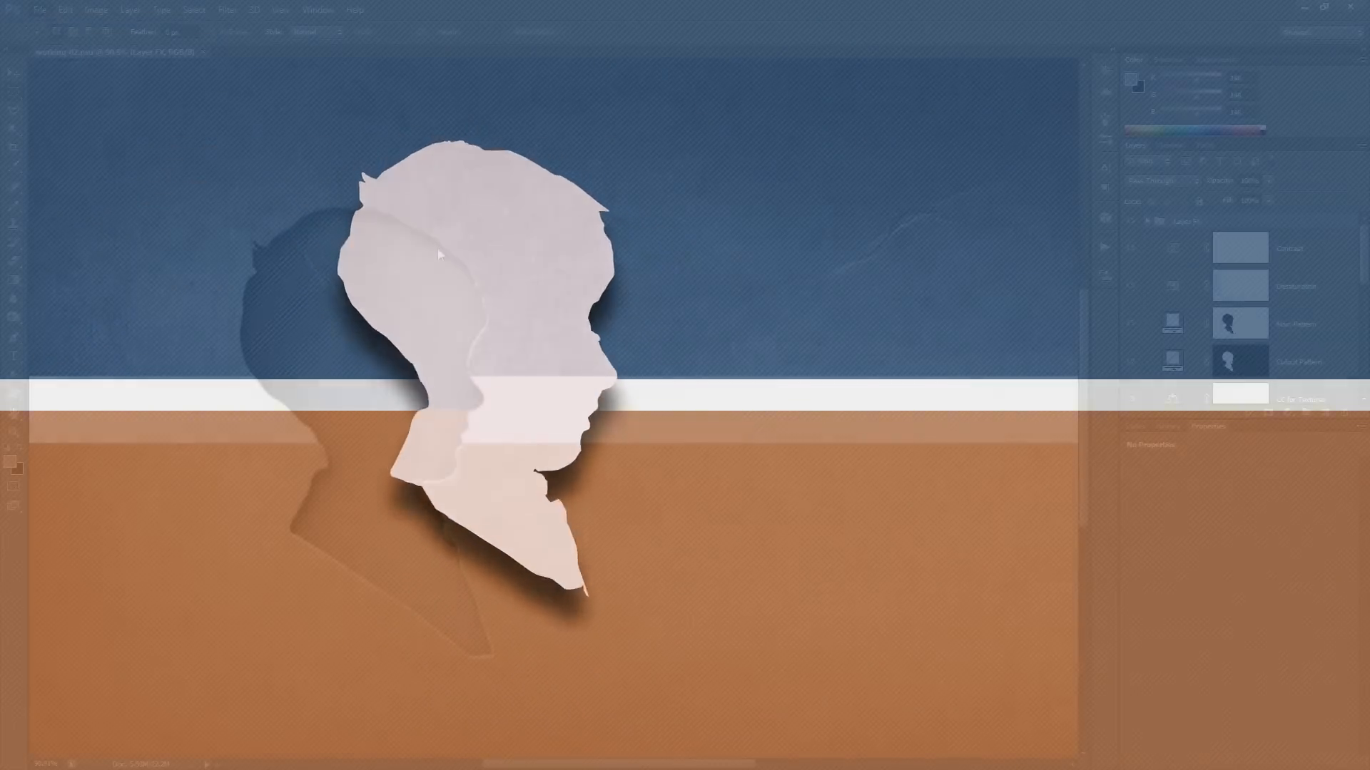
- Start a new document and set its width to 1920 pixels and its height to 1080 pixels
{"action": "key", "text": "ctrl+n"}
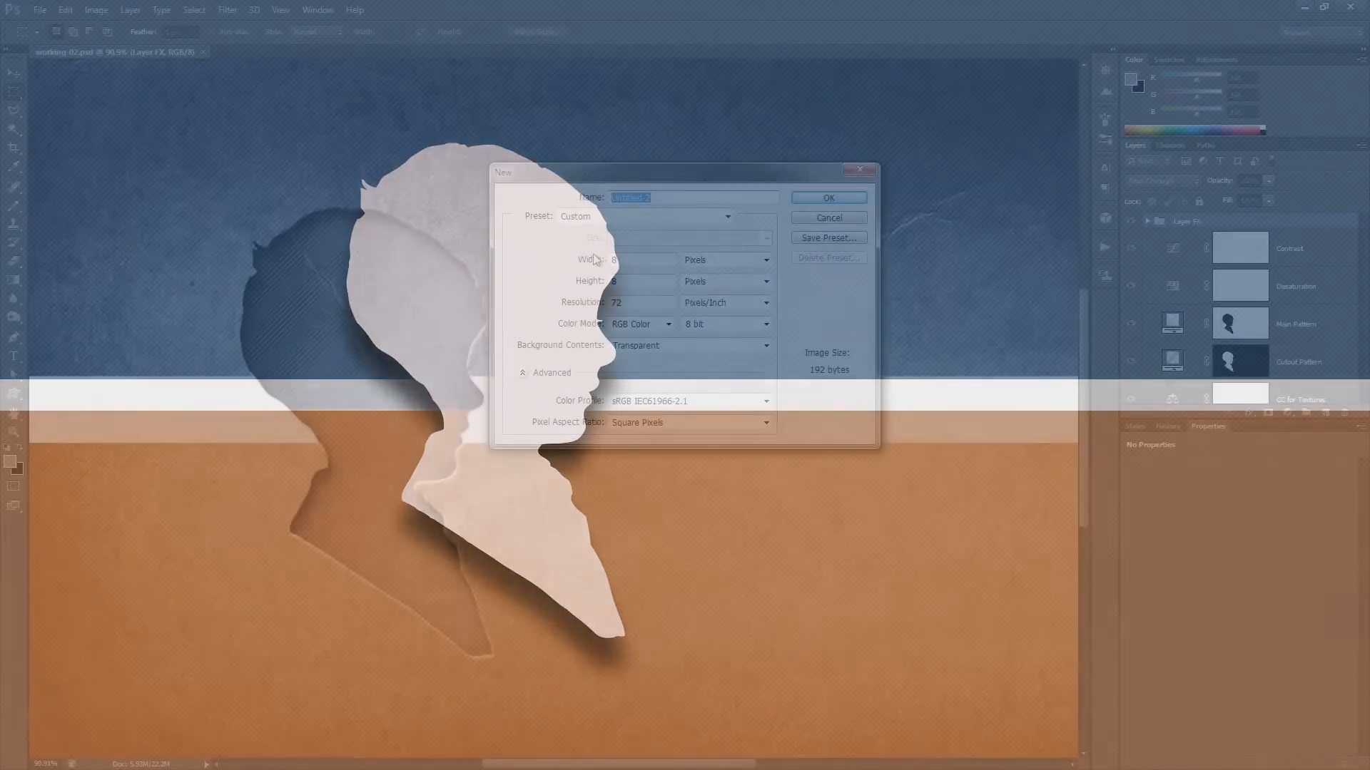
{"action": "left_click", "coordinate": [581, 262]}
{"action": "type", "text": "19"}
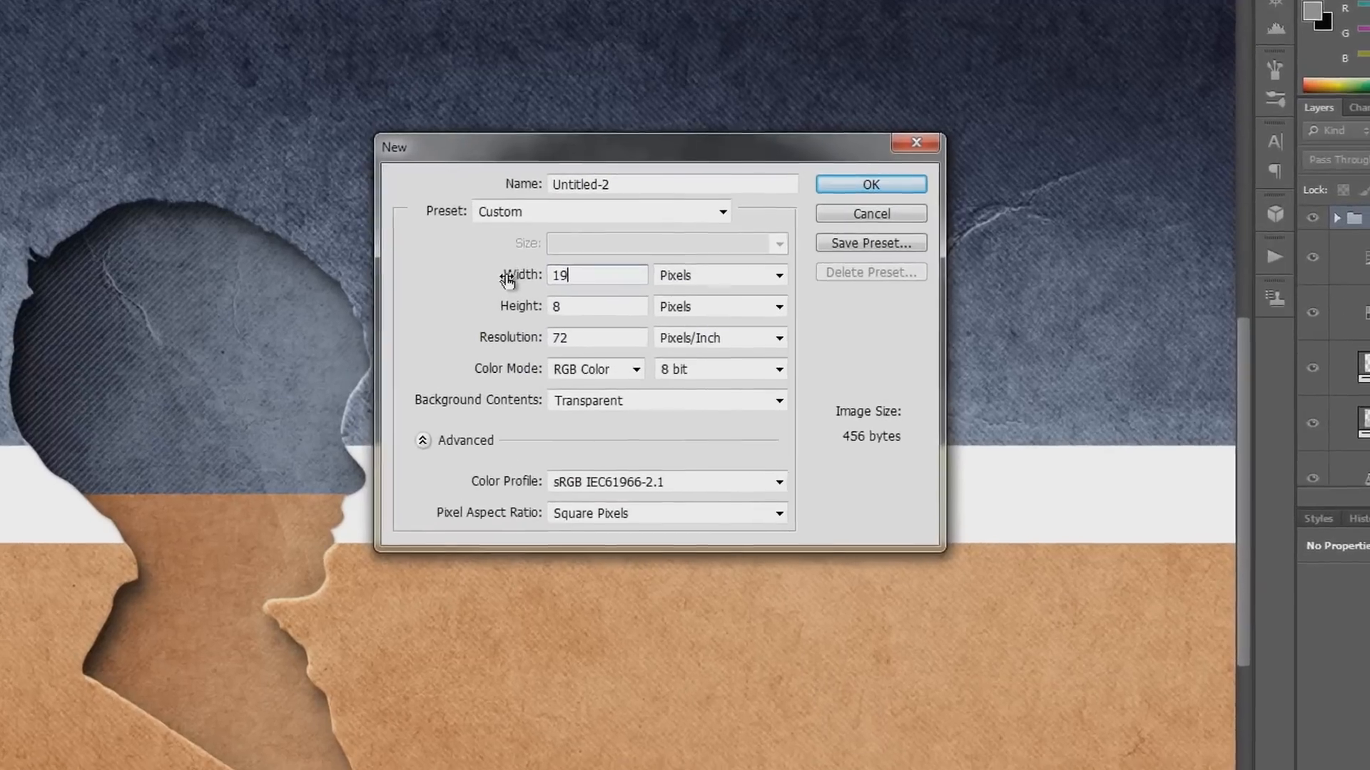
{"action": "type", "text": "20"}
{"action": "key", "text": "Tab"}
{"action": "key", "text": "Tab"}
{"action": "type", "text": "1080"}
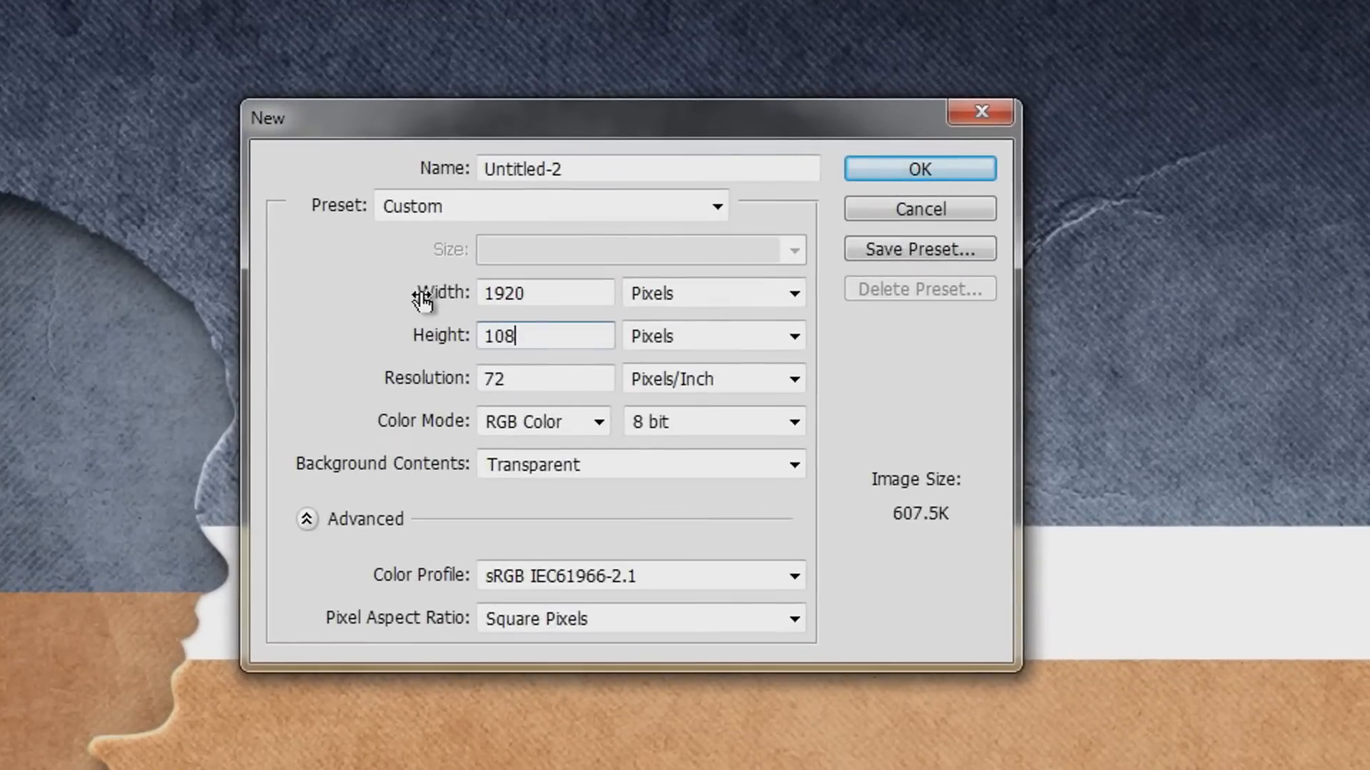
{"action": "key", "text": "Tab"}
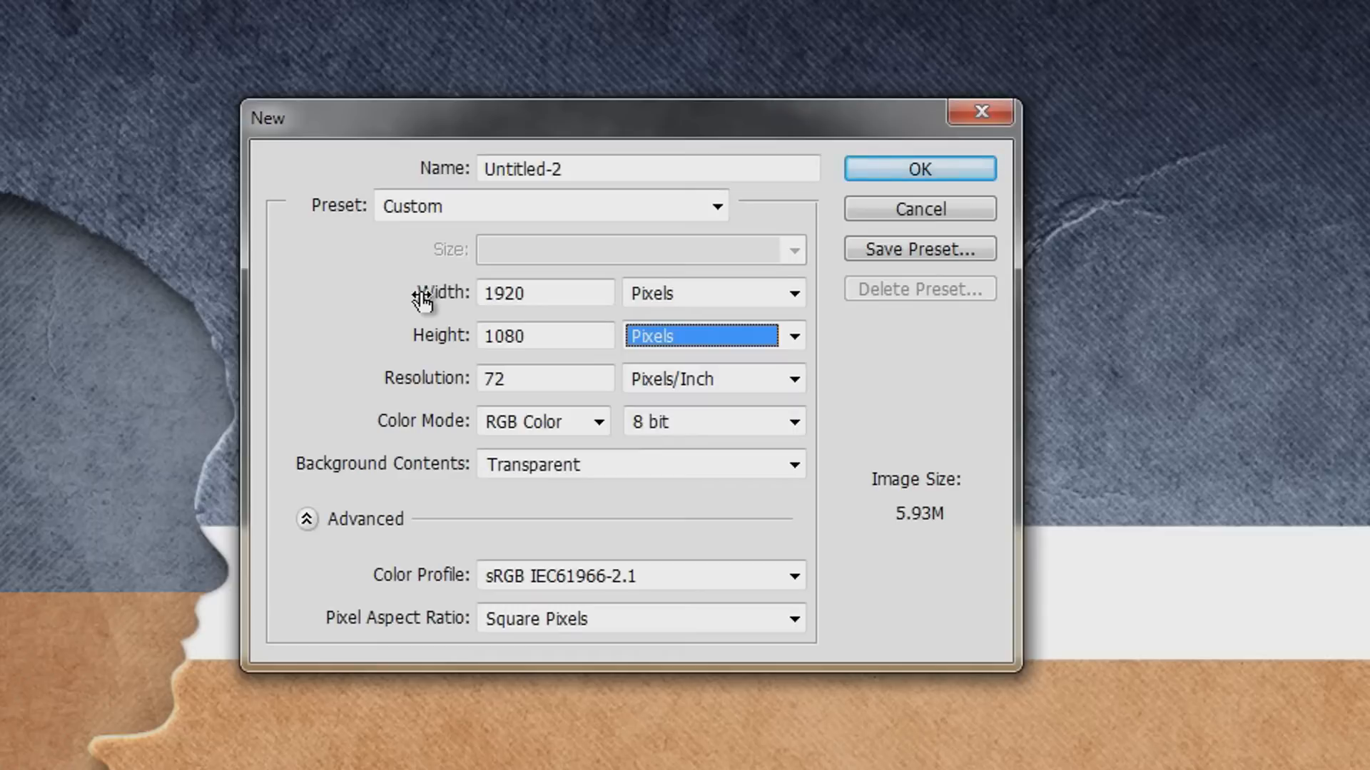
{"action": "key", "text": "Tab"}
{"action": "key", "text": "Tab"}
{"action": "key", "text": "Tab"}
{"action": "key", "text": "Tab"}
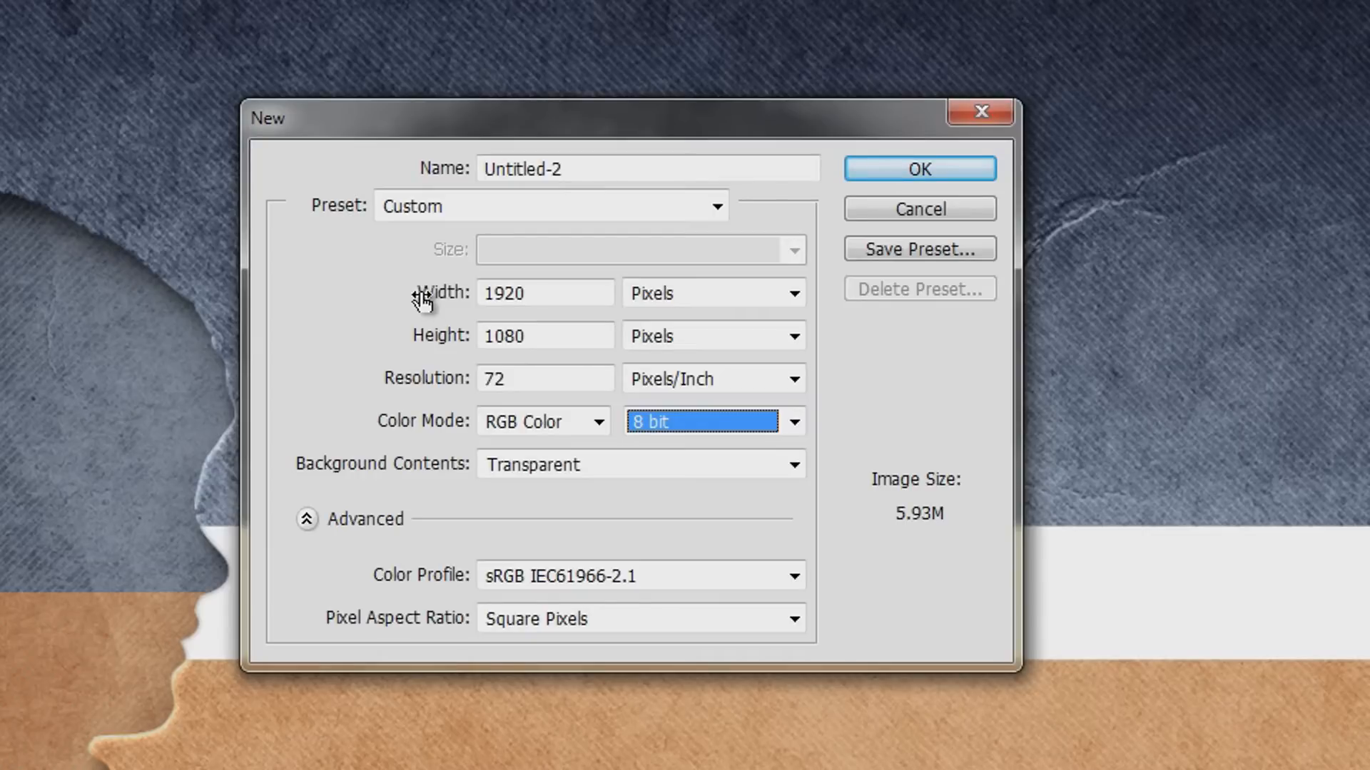
- Name the new document Wallpaper-Desktop and create it
{"action": "left_click", "coordinate": [603, 170]}
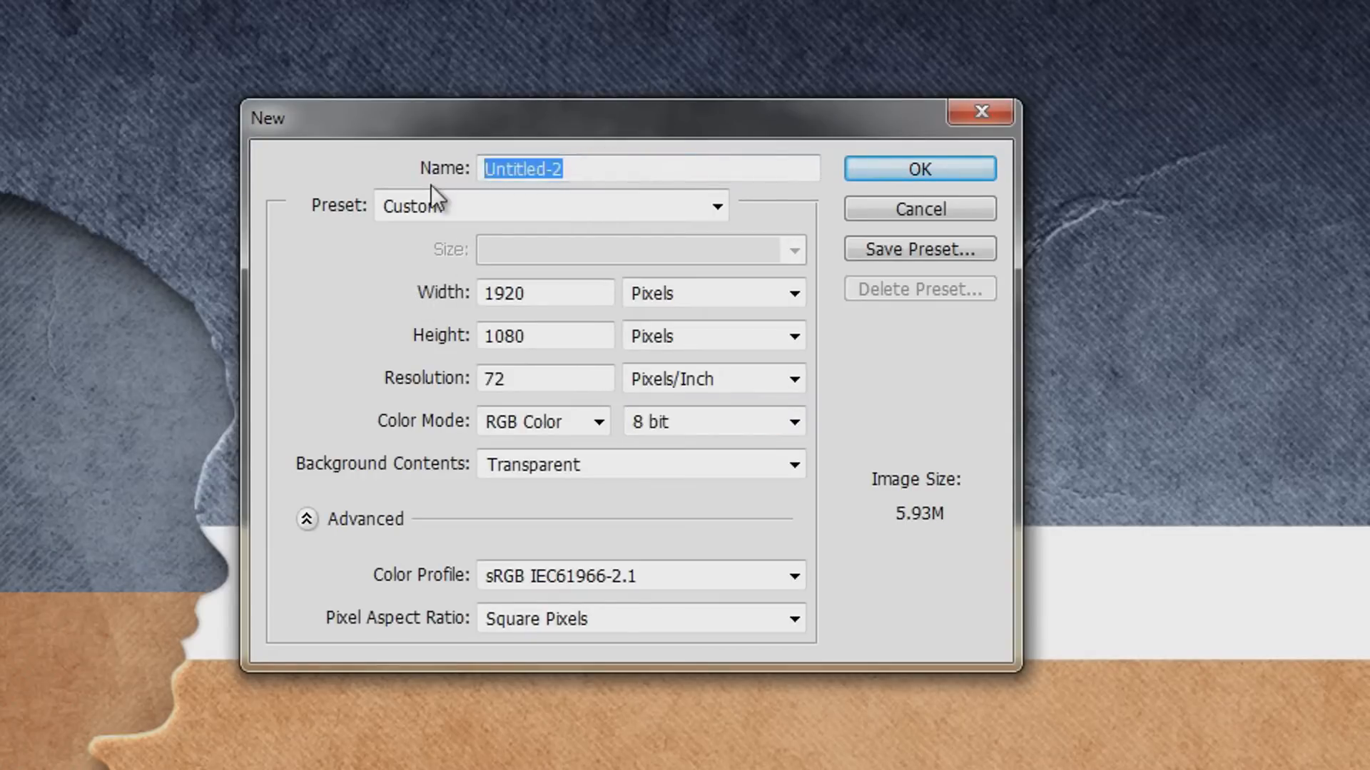
{"action": "type", "text": "wA"}
{"action": "key", "text": "BackSpace"}
{"action": "key", "text": "BackSpace"}
{"action": "type", "text": "Wa"}
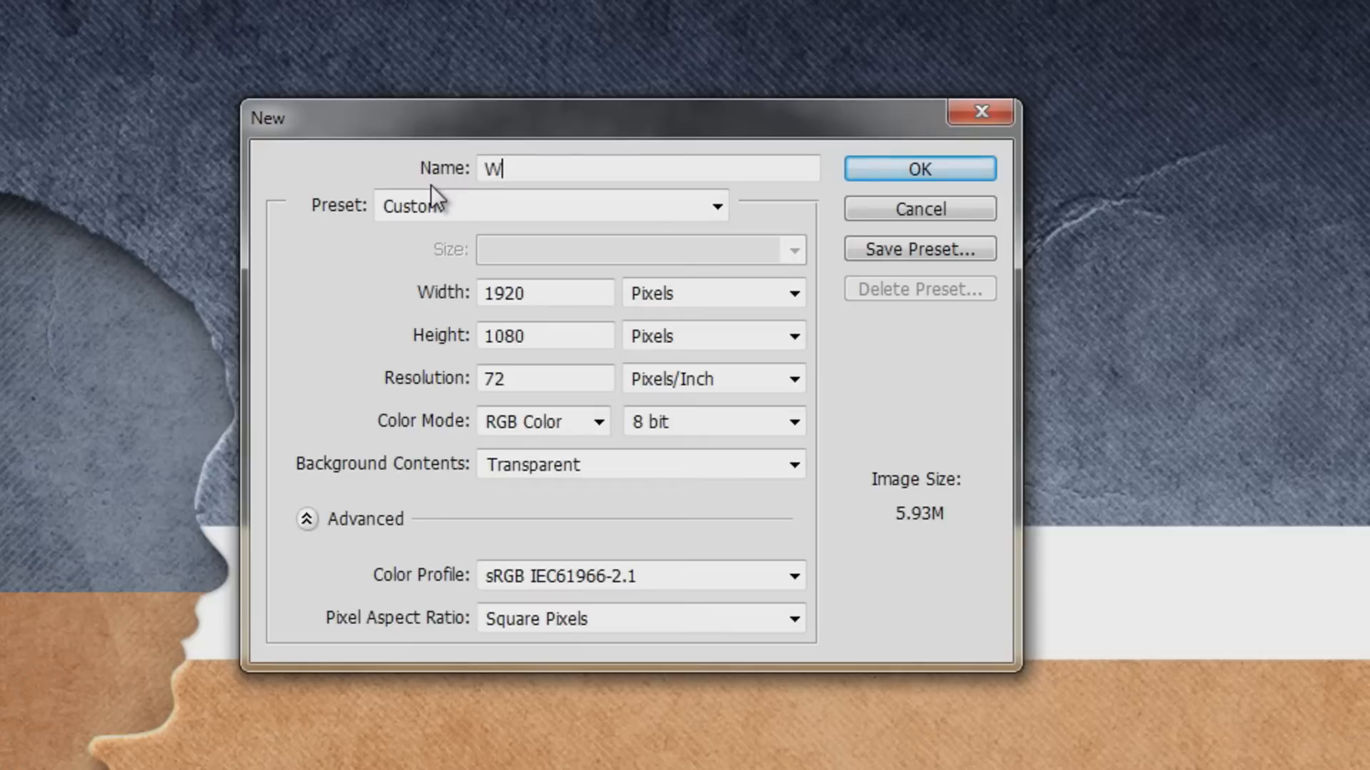
{"action": "type", "text": "llpaper"}
{"action": "type", "text": "-Desk"}
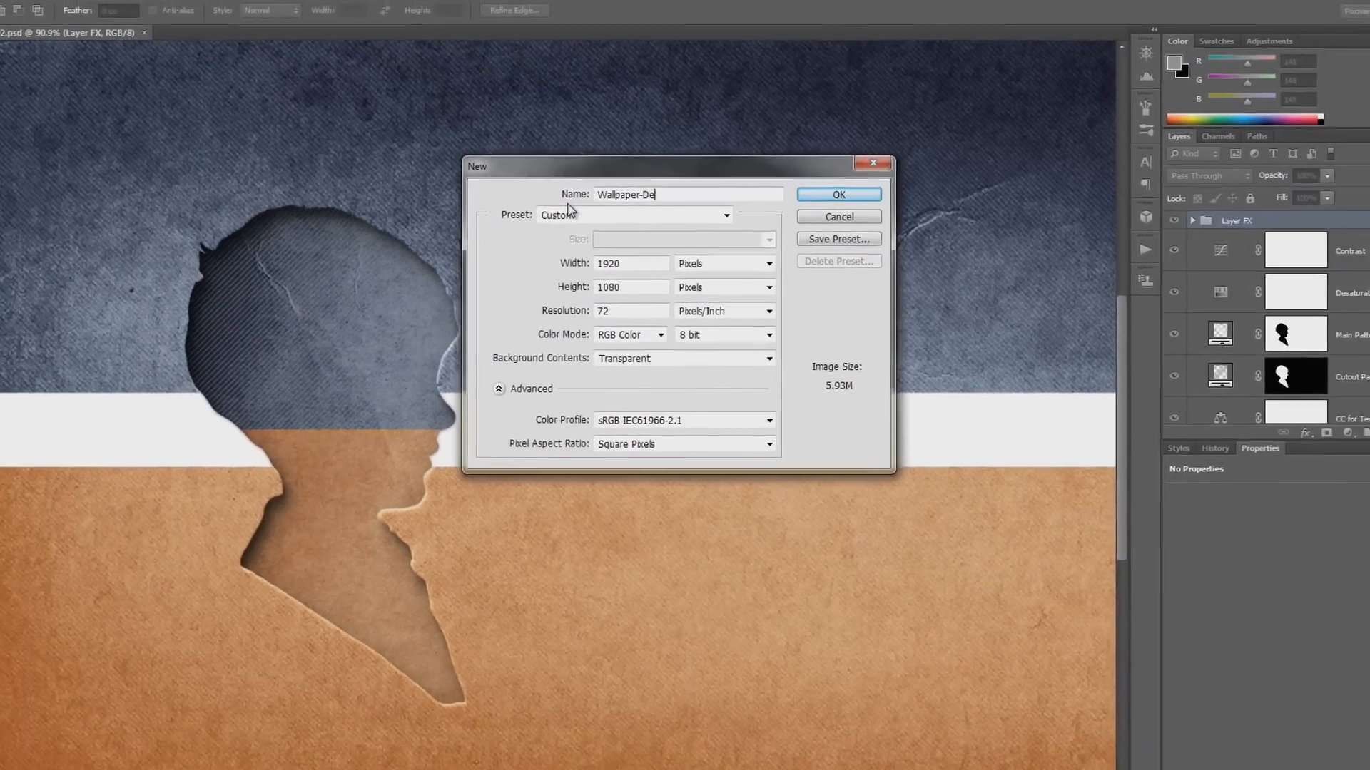
{"action": "type", "text": "top"}
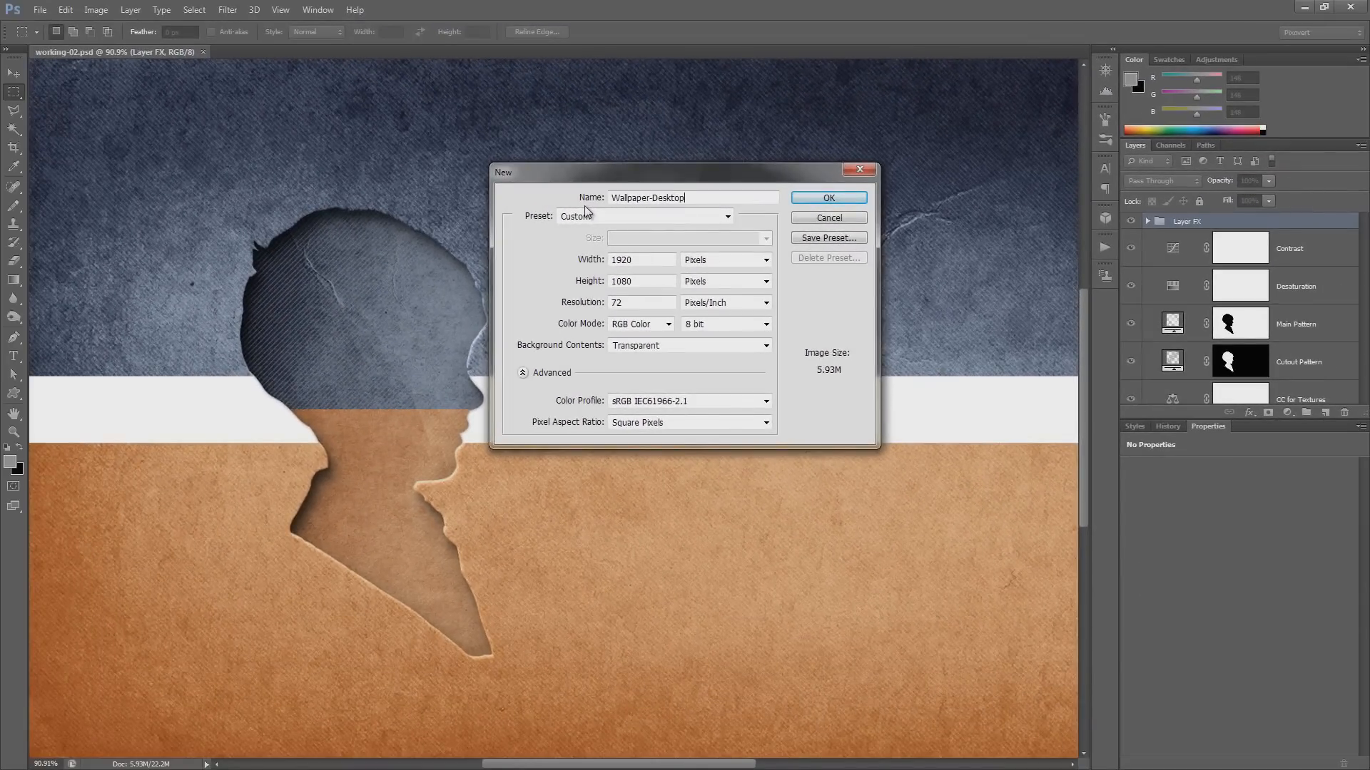
{"action": "key", "text": "Return"}
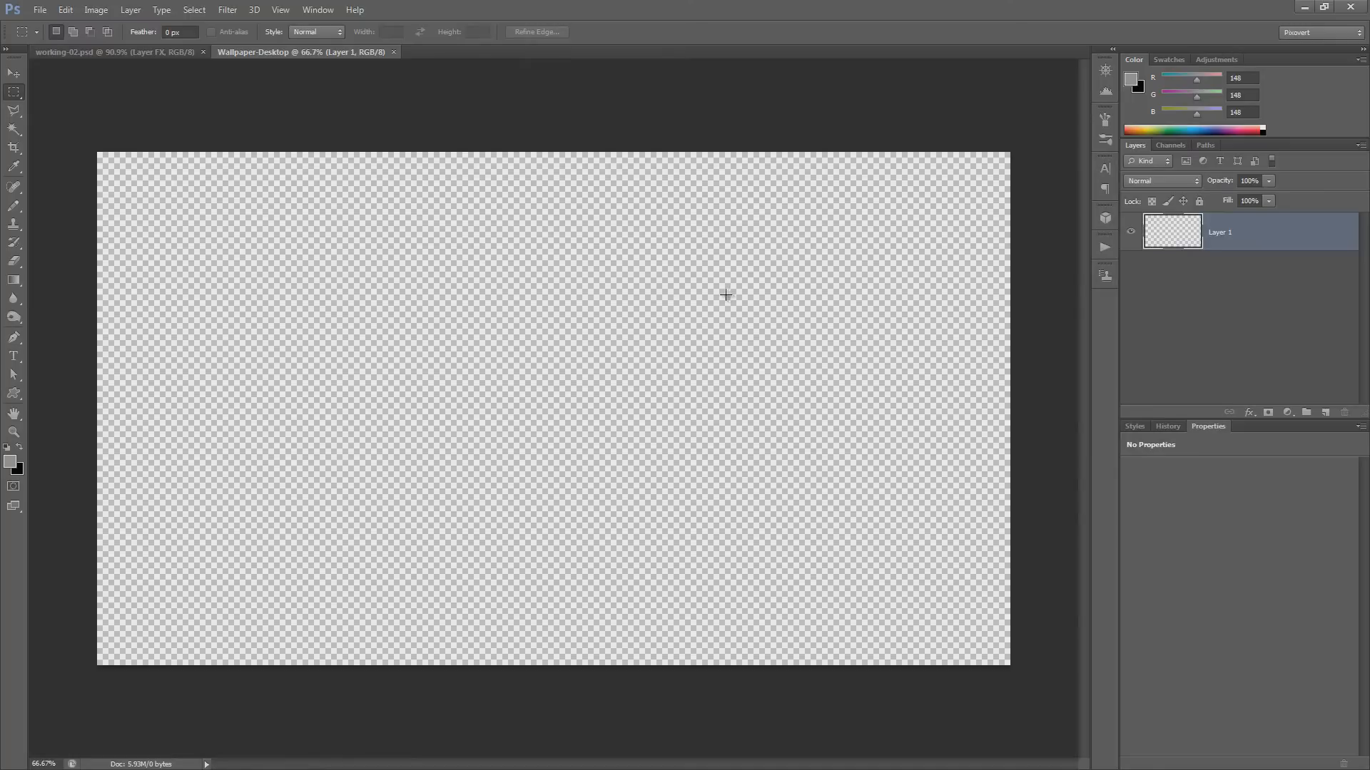
- Add a solid color fill layer in orange-brown with hue 26°, saturation 56% and brightness 75%
{"action": "left_click", "coordinate": [1238, 230]}
{"action": "left_click", "coordinate": [1288, 412]}
{"action": "left_click", "coordinate": [1273, 428]}
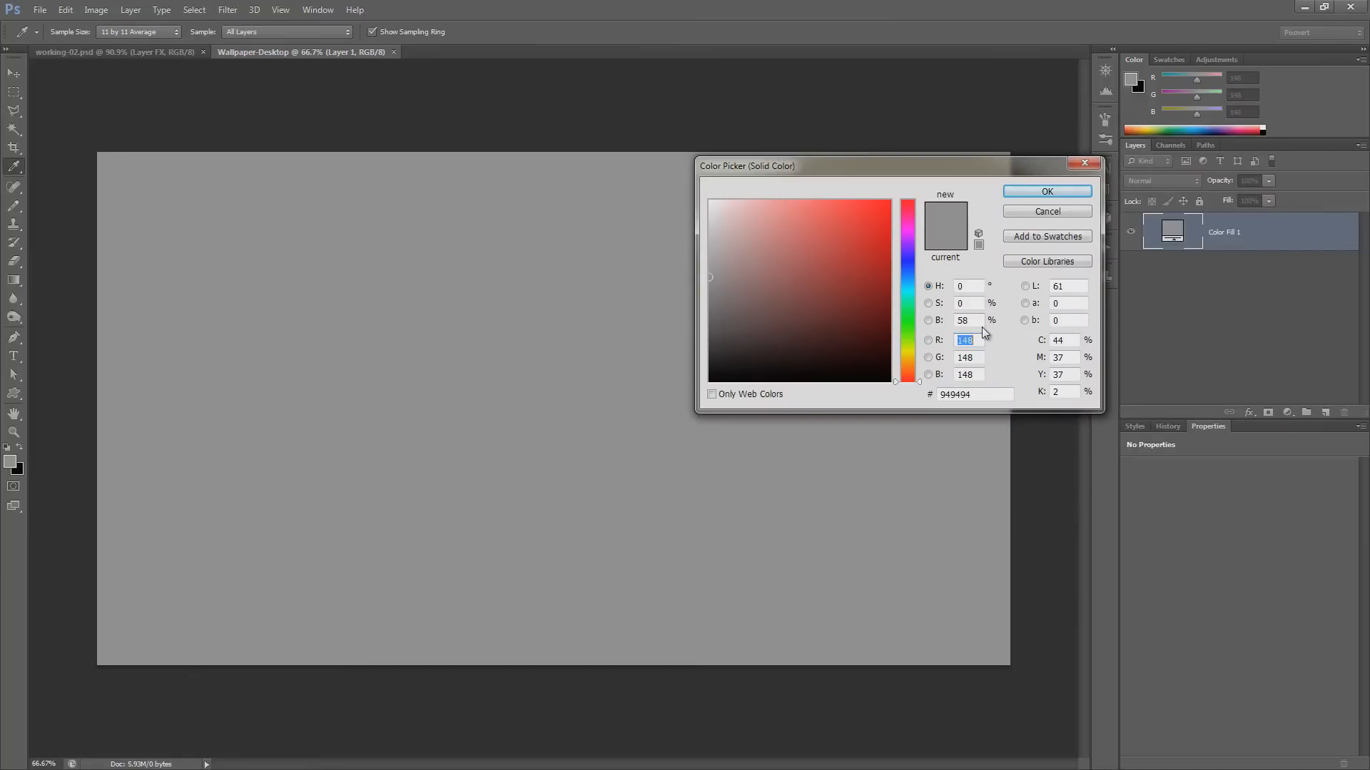
{"action": "left_click", "coordinate": [966, 286]}
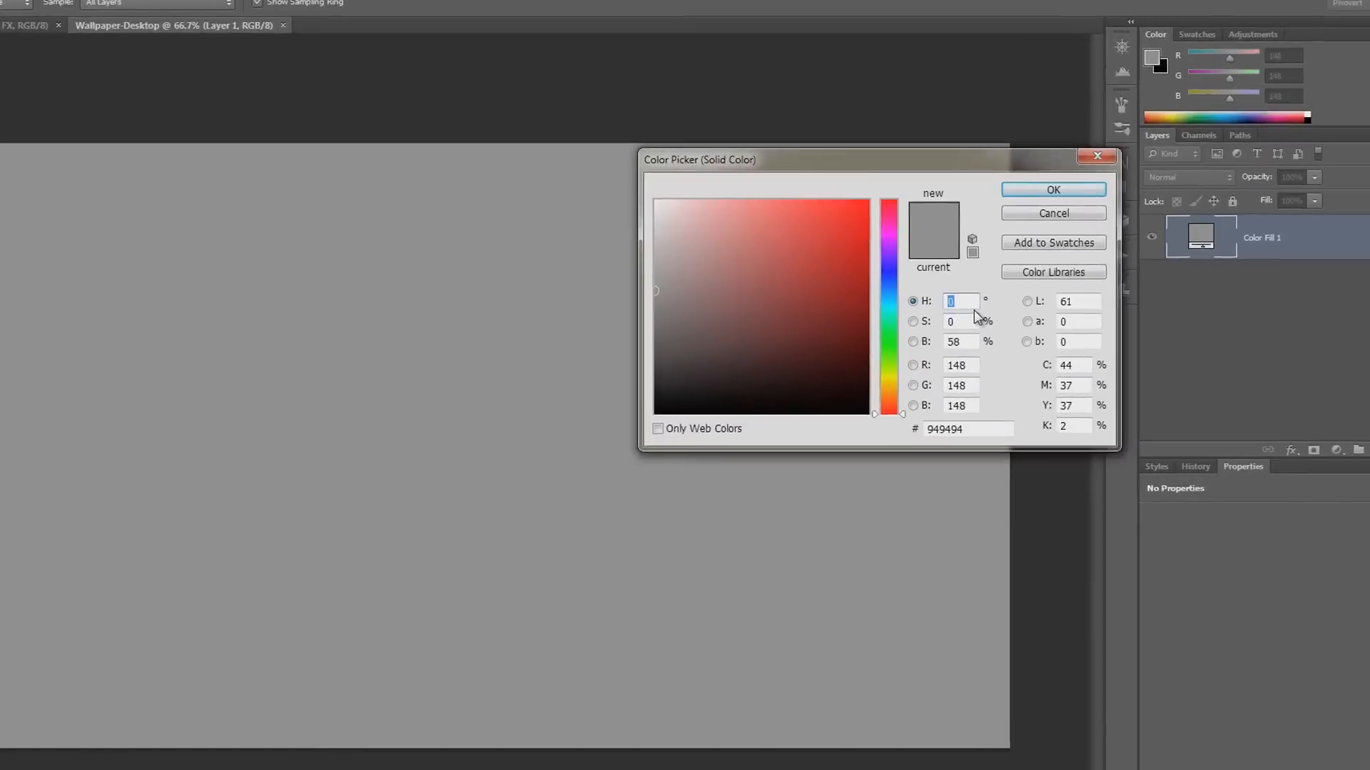
{"action": "type", "text": "26"}
{"action": "key", "text": "Tab"}
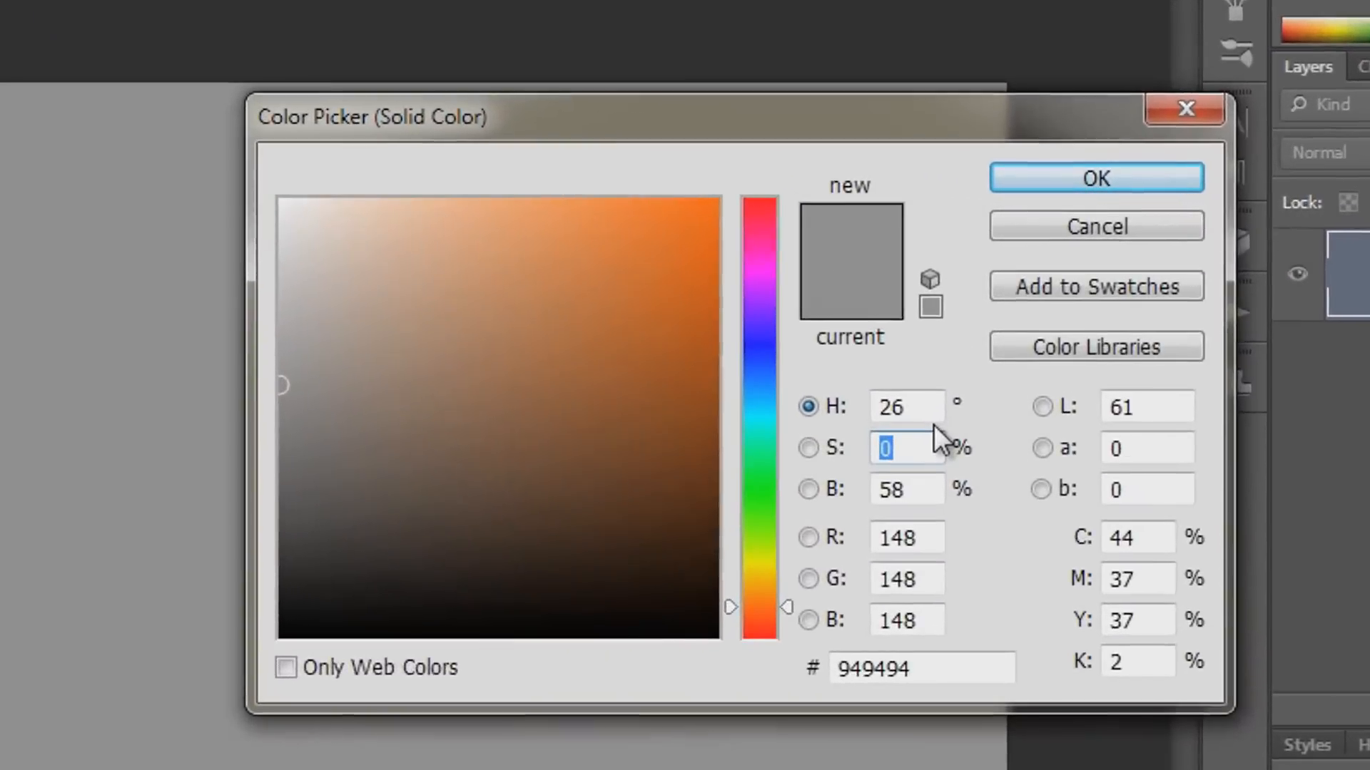
{"action": "type", "text": "56"}
{"action": "key", "text": "Tab"}
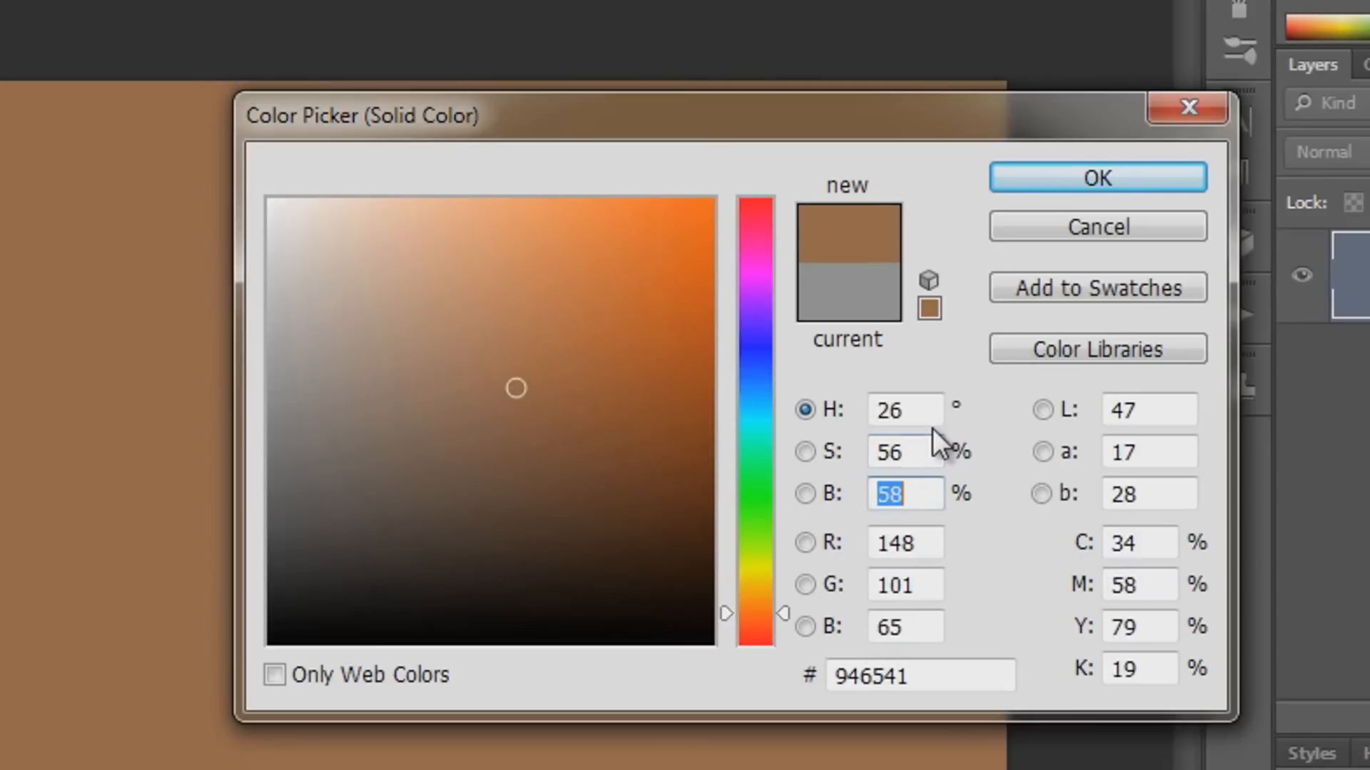
{"action": "type", "text": "75"}
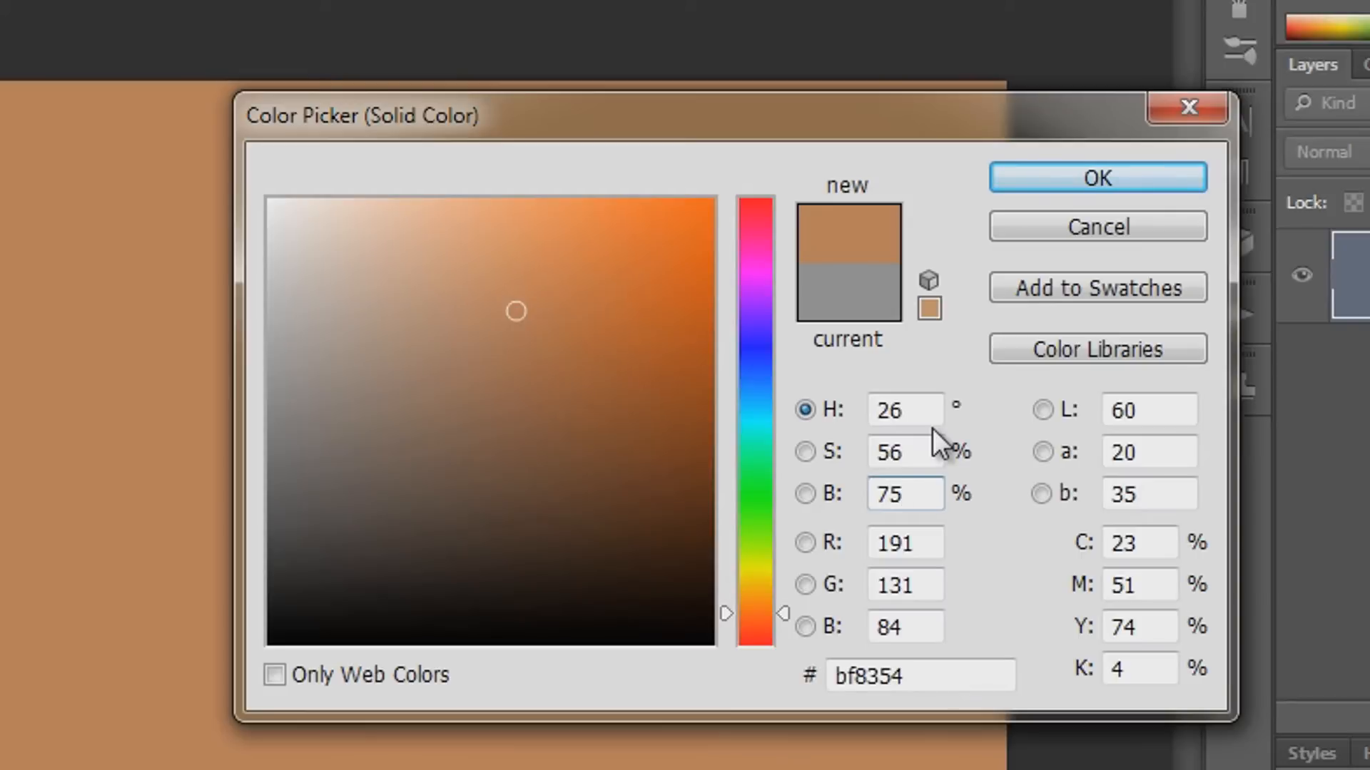
{"action": "left_click", "coordinate": [1106, 177]}
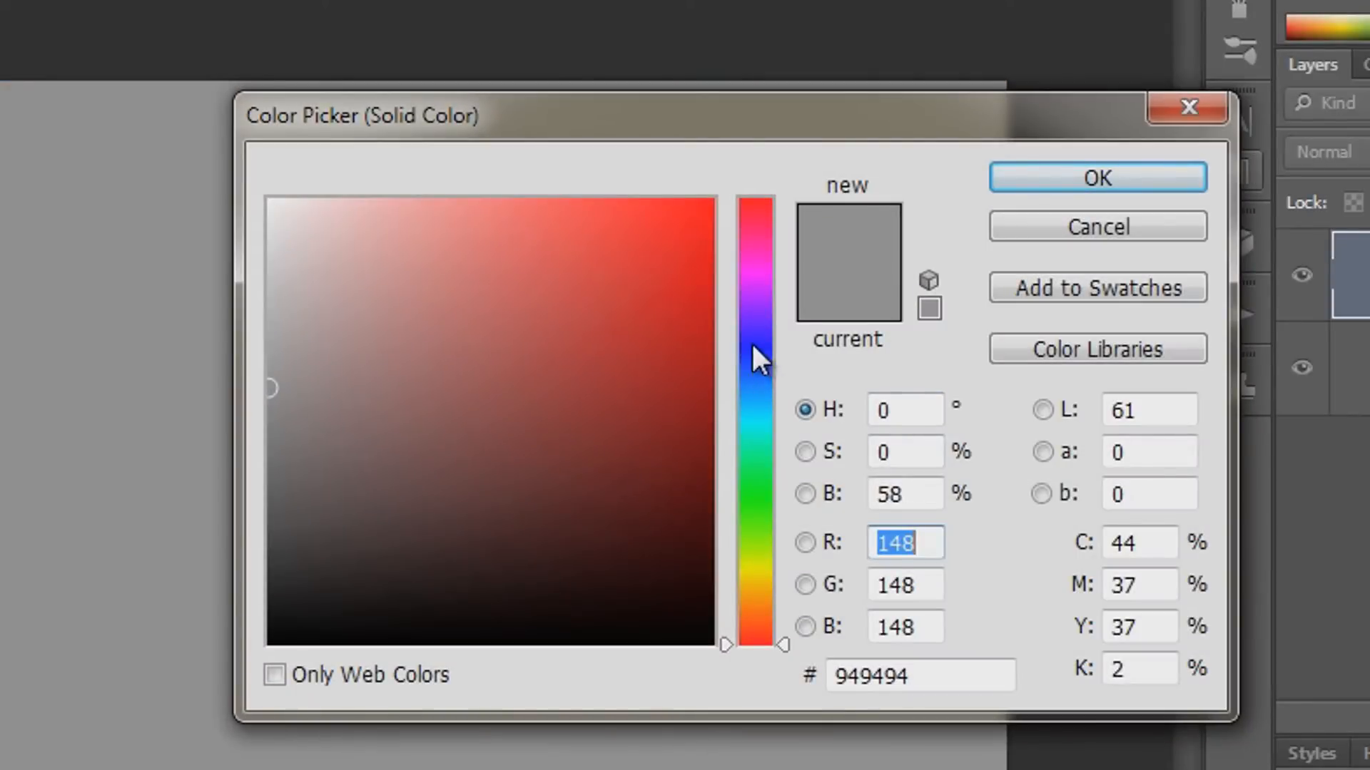
- Give the second solid color fill layer a blue with hue 213°, saturation 51% and brightness 55%
{"action": "left_click", "coordinate": [755, 325]}
{"action": "left_click", "coordinate": [926, 406]}
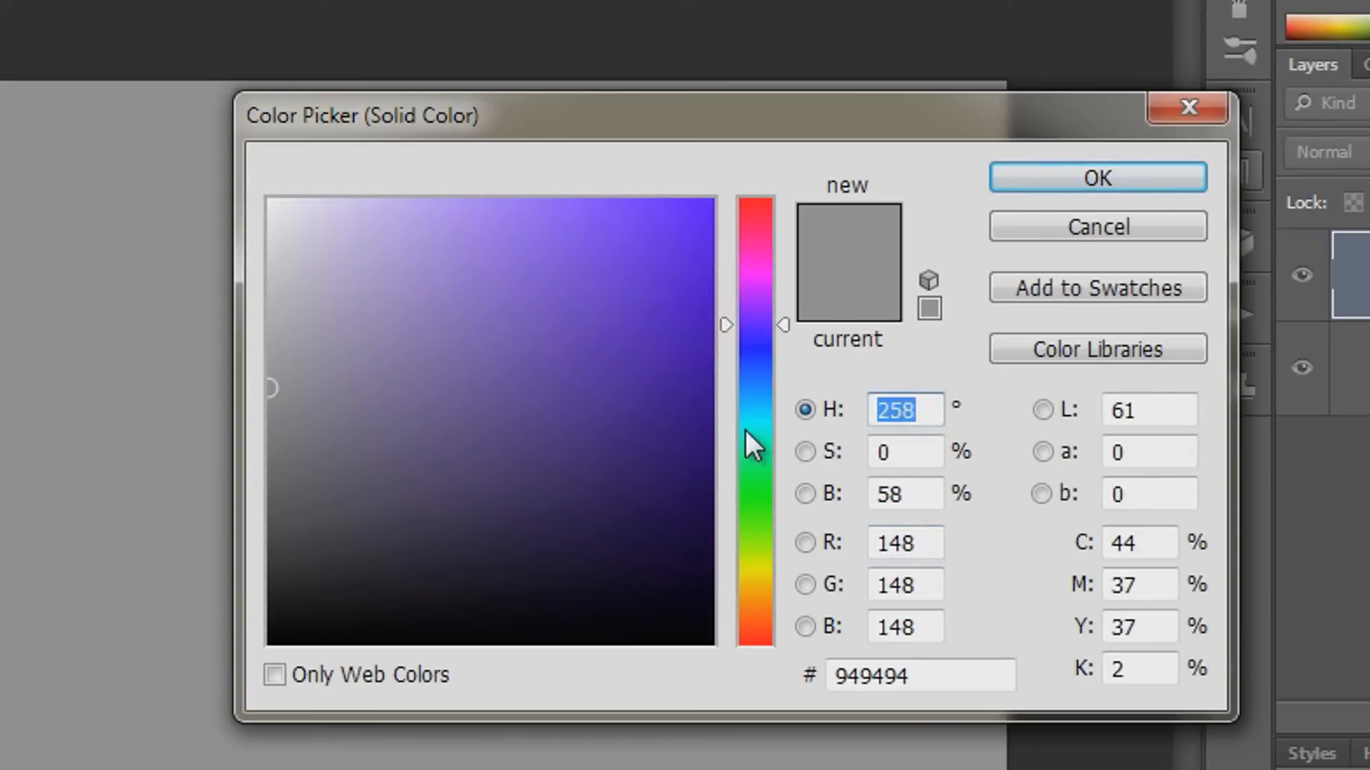
{"action": "type", "text": "213"}
{"action": "key", "text": "Tab"}
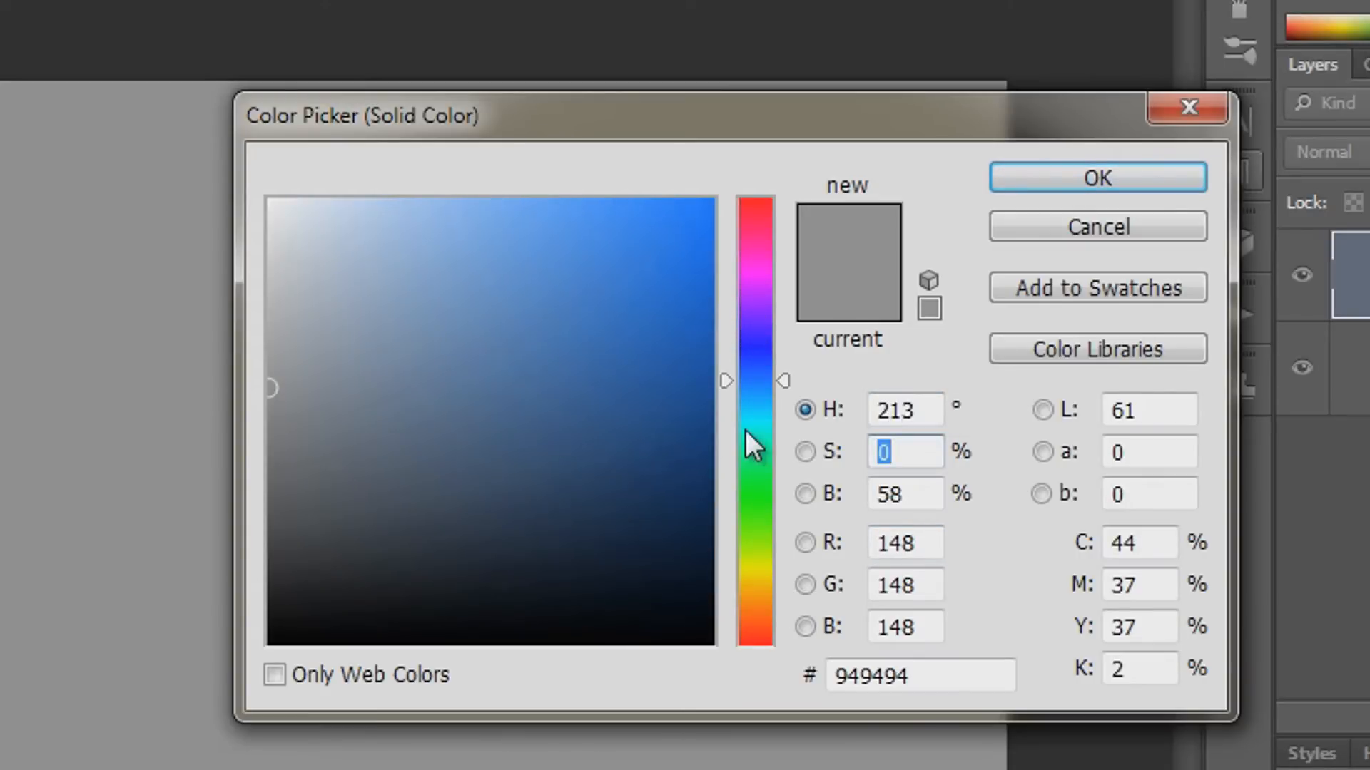
{"action": "type", "text": "51"}
{"action": "key", "text": "Tab"}
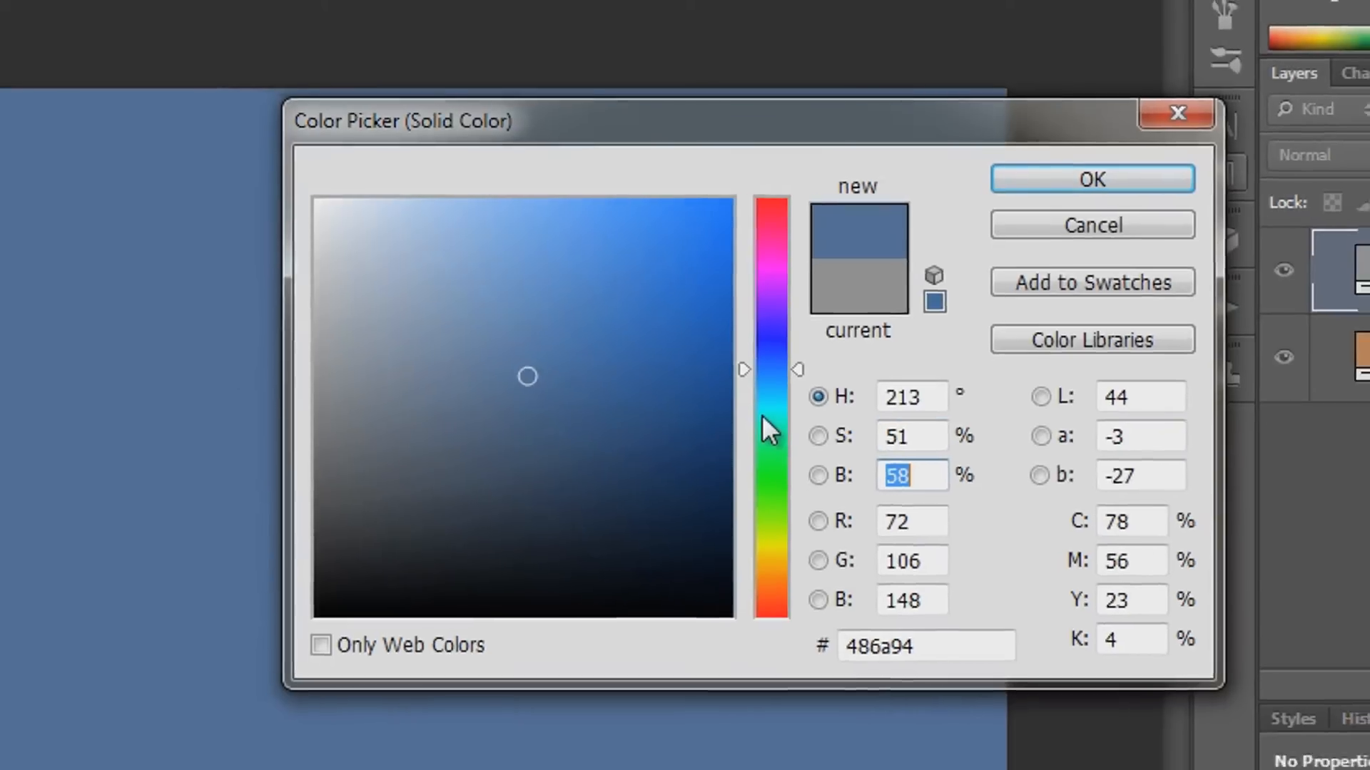
{"action": "type", "text": "55"}
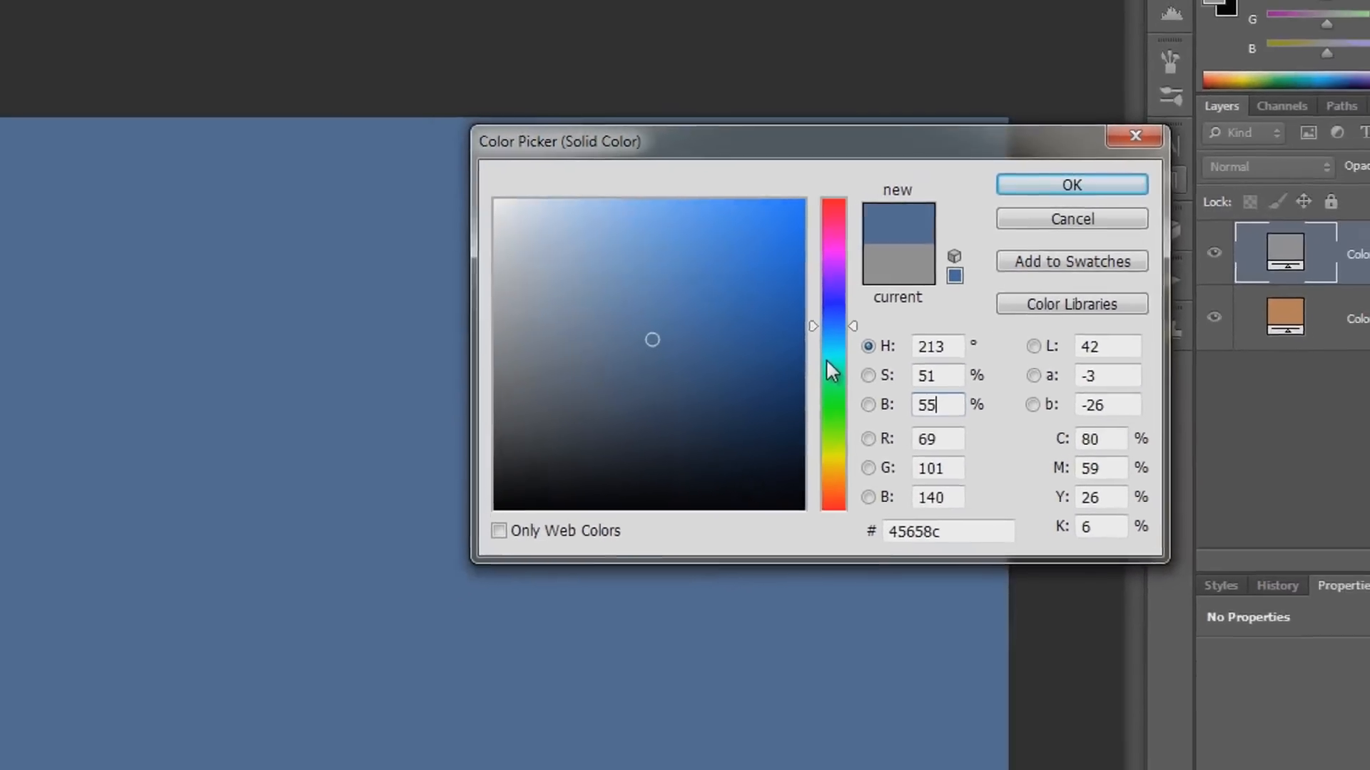
{"action": "key", "text": "Return"}
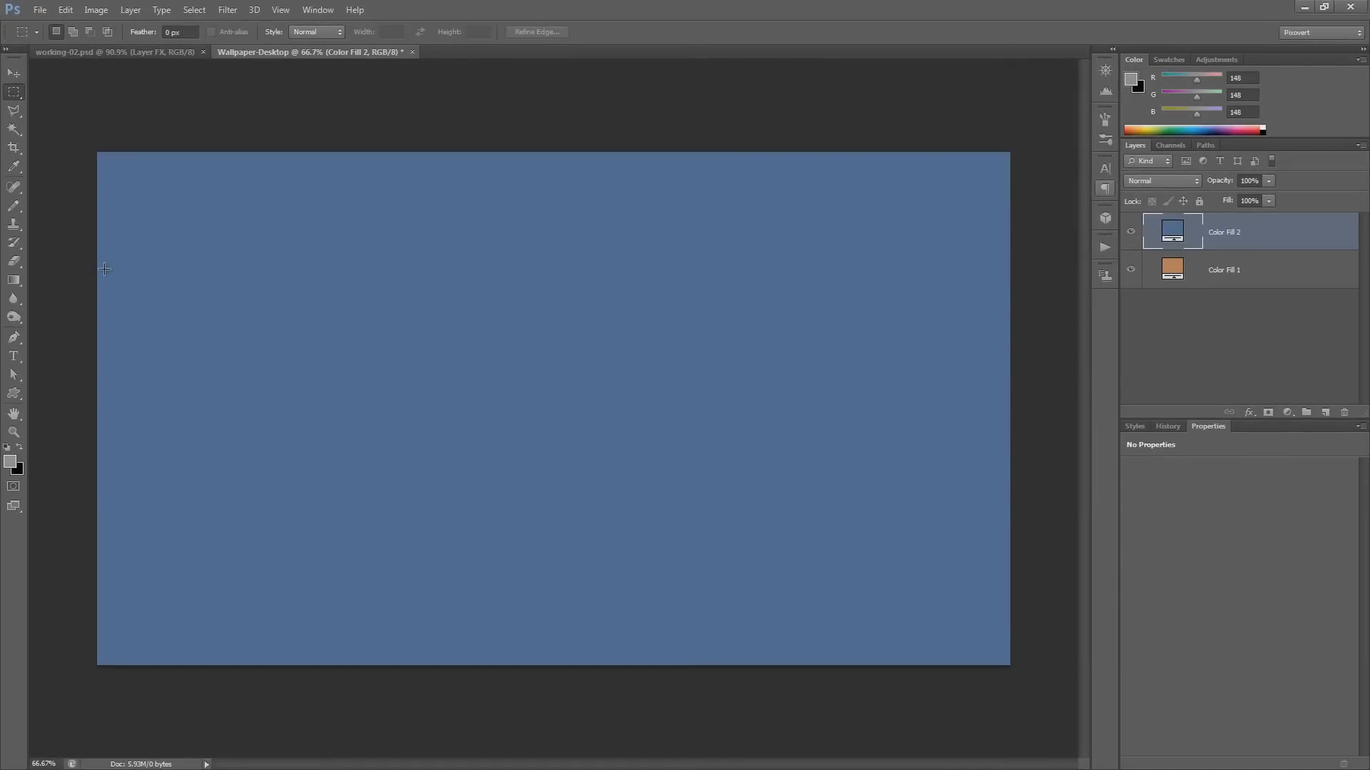
- Place a vertical and a horizontal guide through the canvas centre and mask the blue fill layer to the canvas's upper half
{"action": "key", "text": "ctrl+r"}
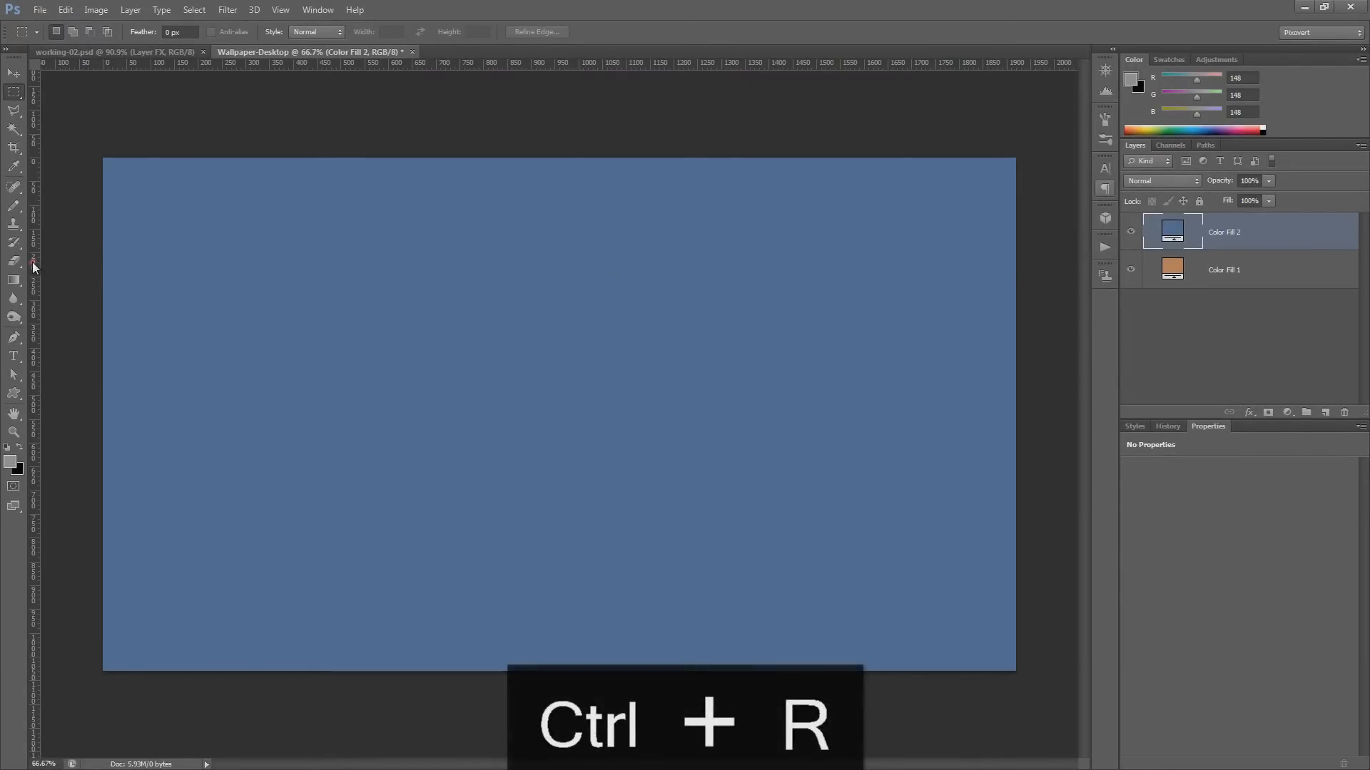
{"action": "left_click_drag", "start_coordinate": [33, 267], "coordinate": [566, 370]}
{"action": "left_click_drag", "start_coordinate": [584, 62], "coordinate": [574, 413]}
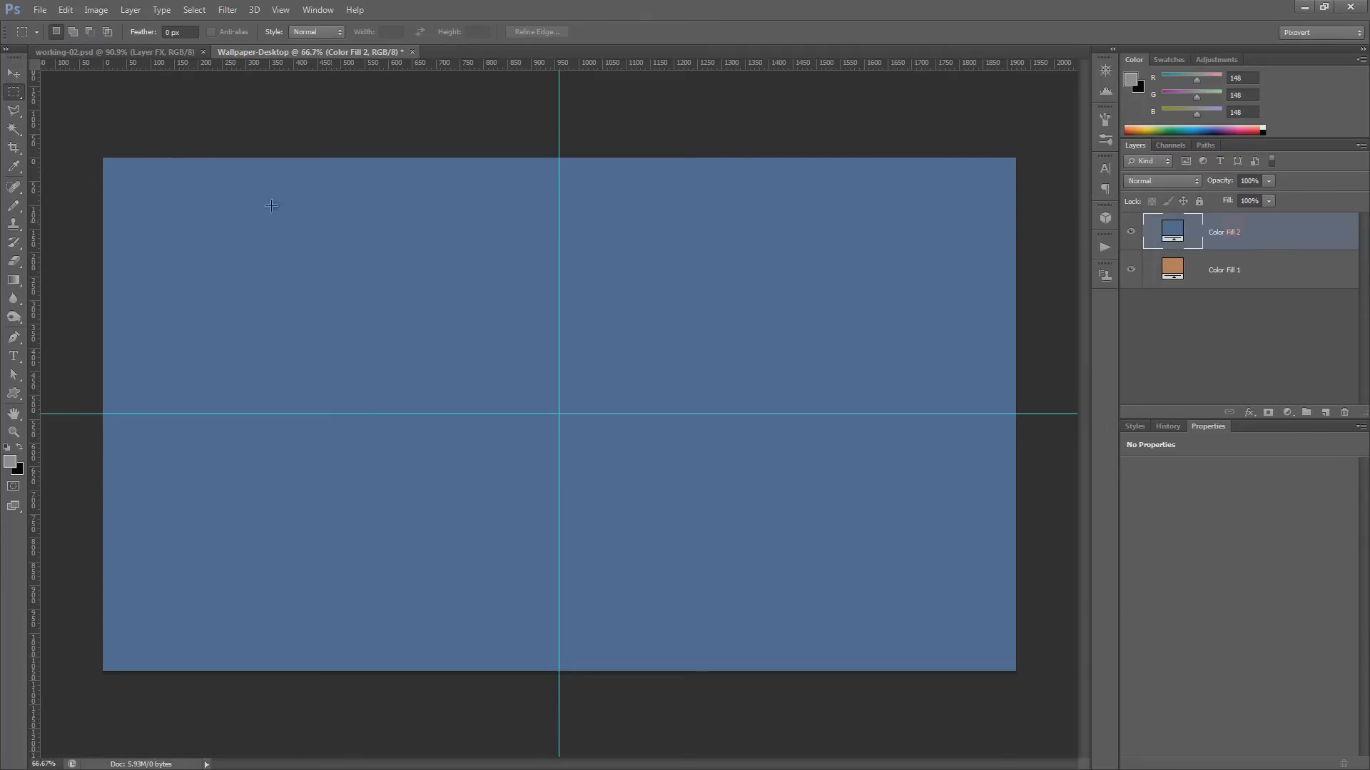
{"action": "left_click_drag", "start_coordinate": [42, 94], "coordinate": [1070, 415]}
{"action": "left_click", "coordinate": [1269, 413]}
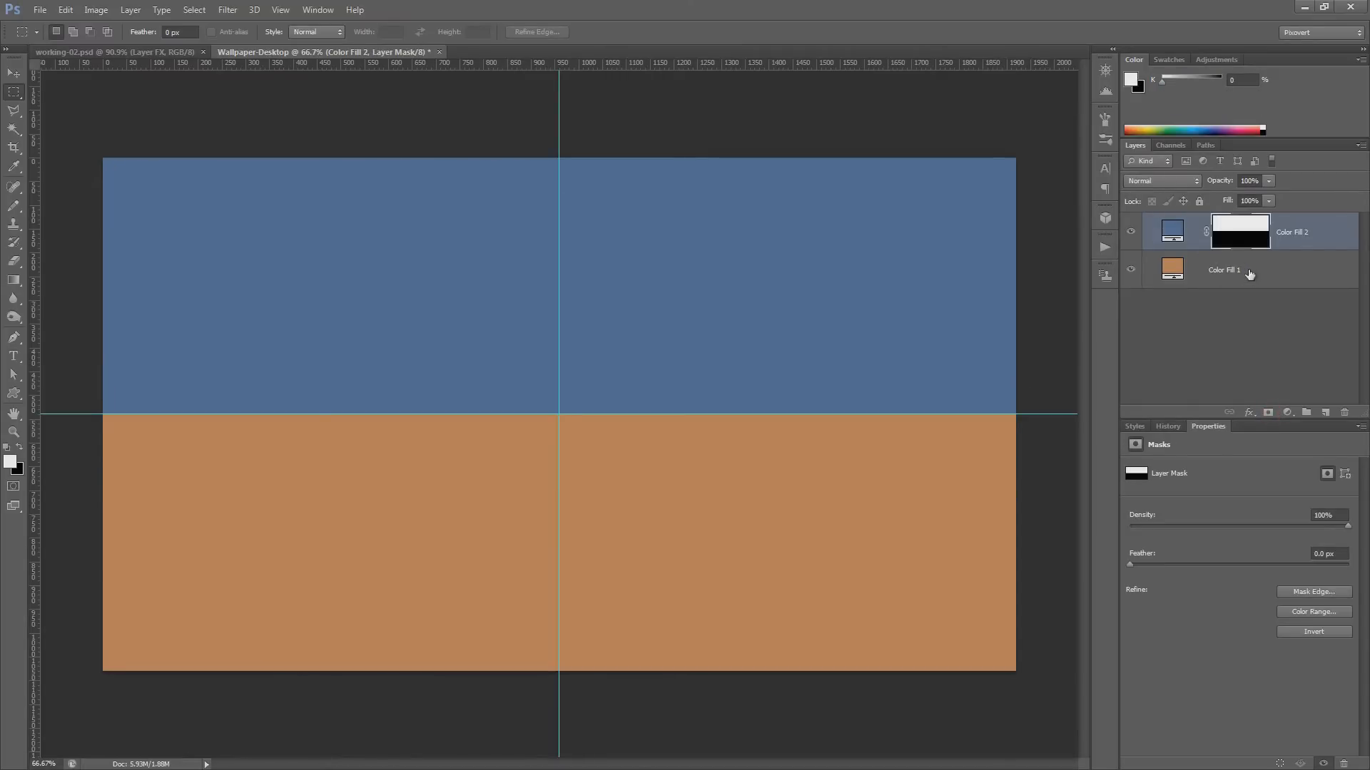
- Add a Pattern Overlay to the orange fill layer with the Pink with Flecks pattern
{"action": "left_click", "coordinate": [1267, 280]}
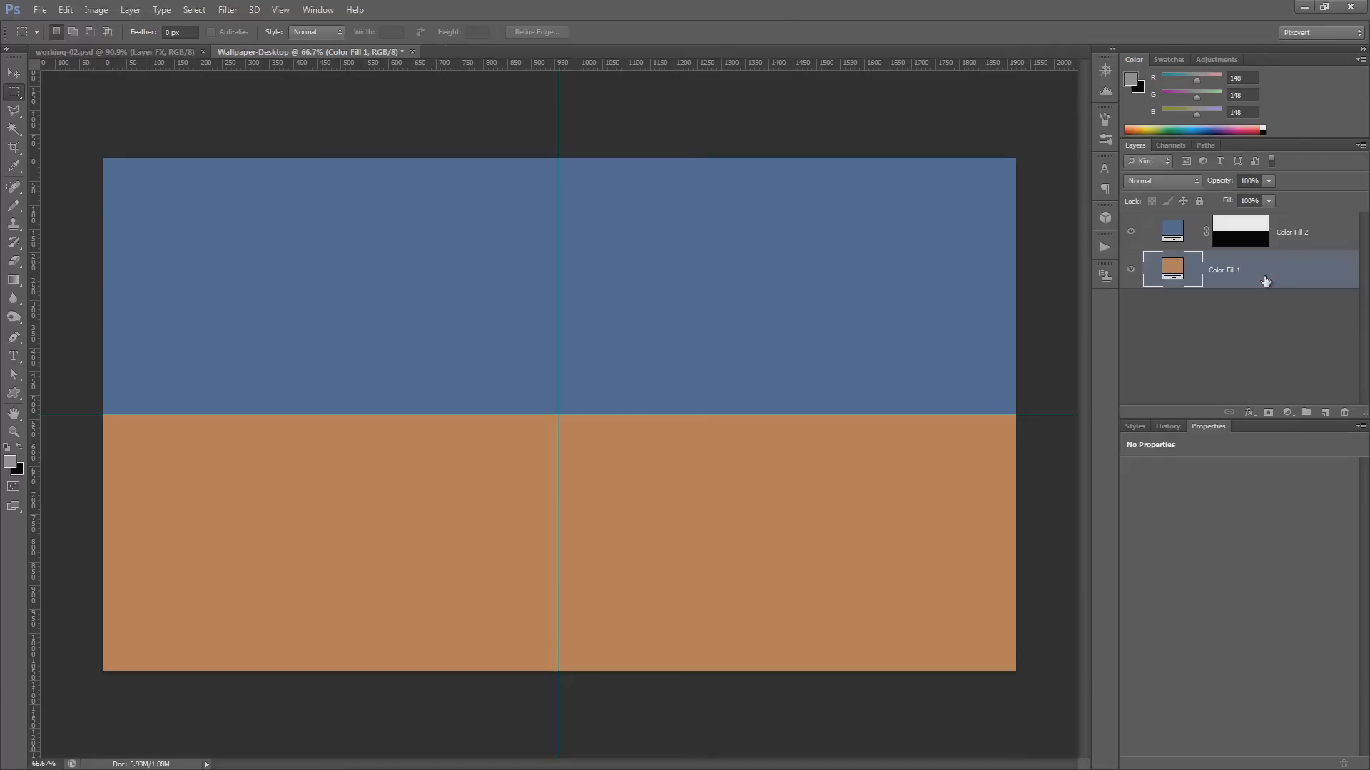
{"action": "double_click", "coordinate": [1228, 271]}
{"action": "left_click", "coordinate": [1282, 282]}
{"action": "double_click", "coordinate": [1331, 269]}
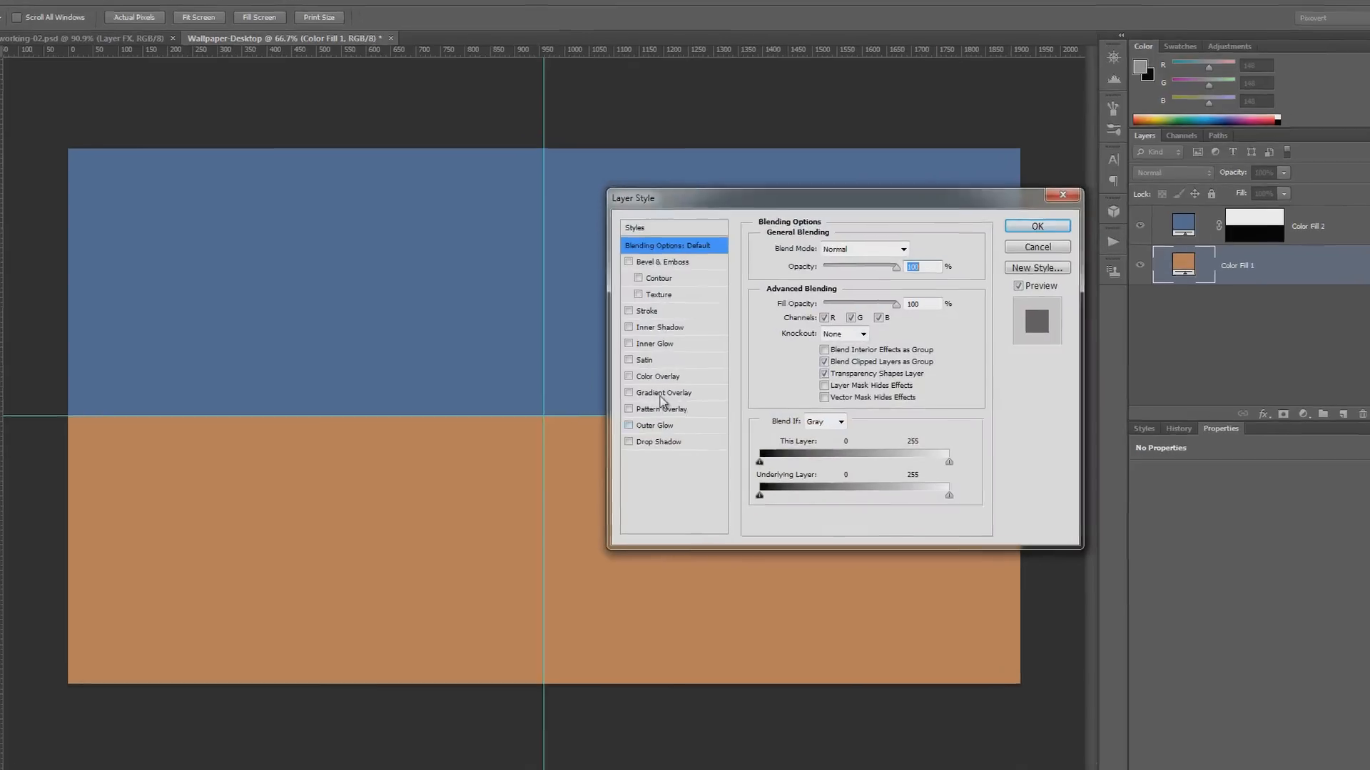
{"action": "left_click", "coordinate": [670, 407]}
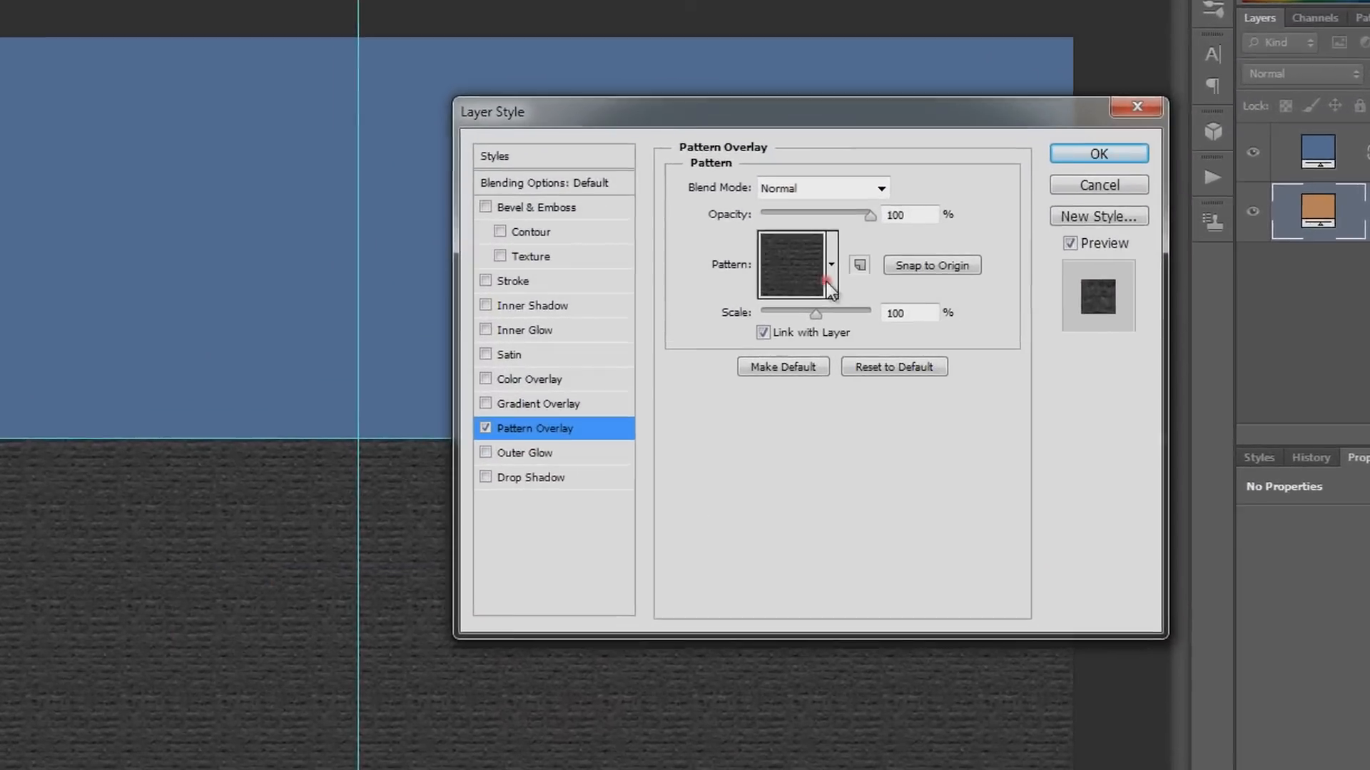
{"action": "left_click", "coordinate": [830, 286]}
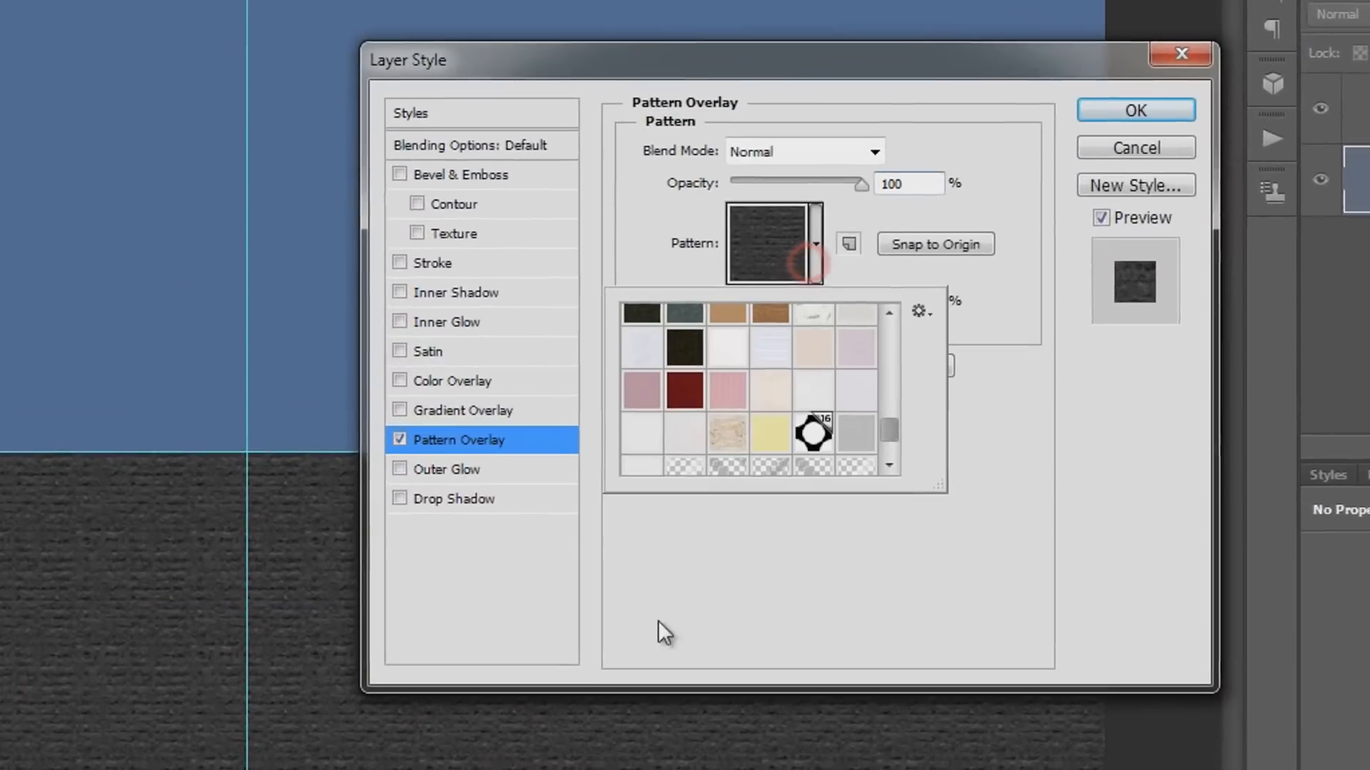
{"action": "left_click", "coordinate": [681, 386]}
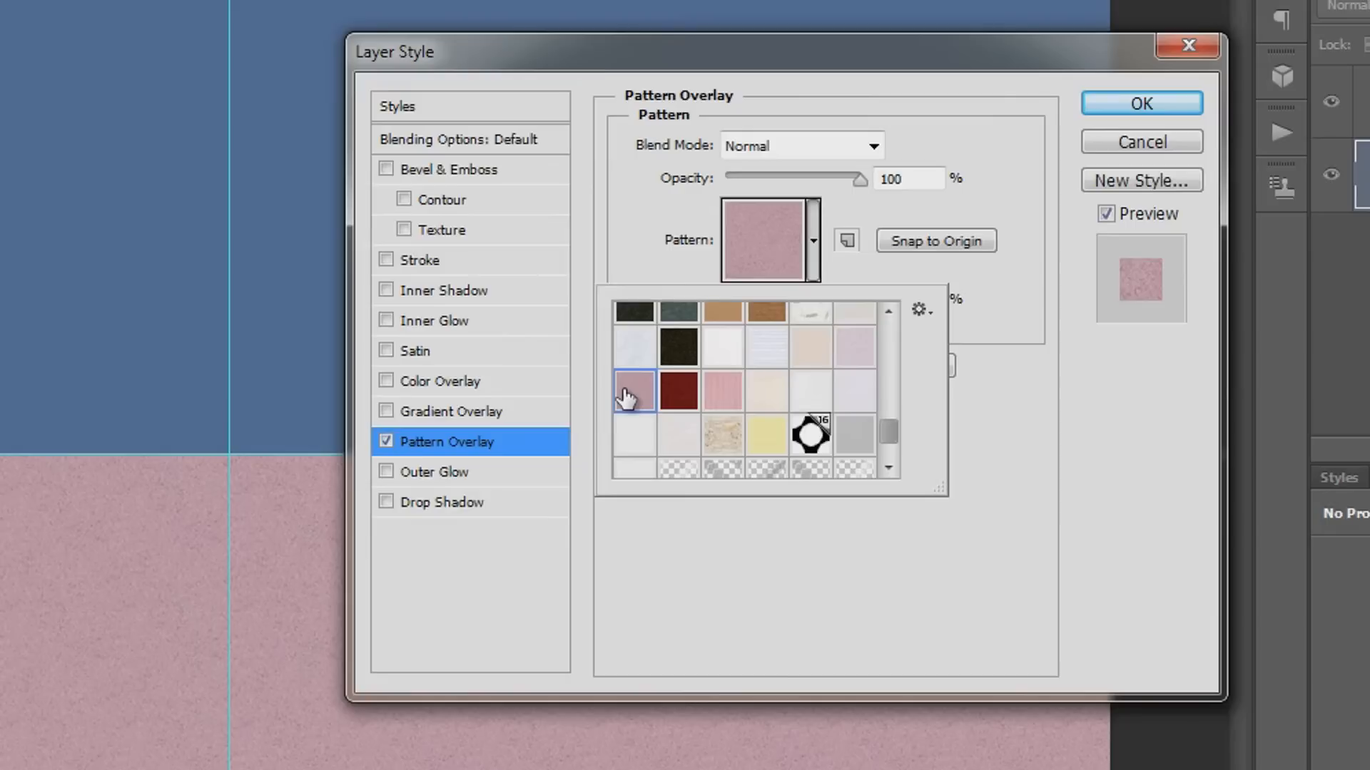
{"action": "right_click", "coordinate": [626, 397]}
{"action": "left_click", "coordinate": [693, 438]}
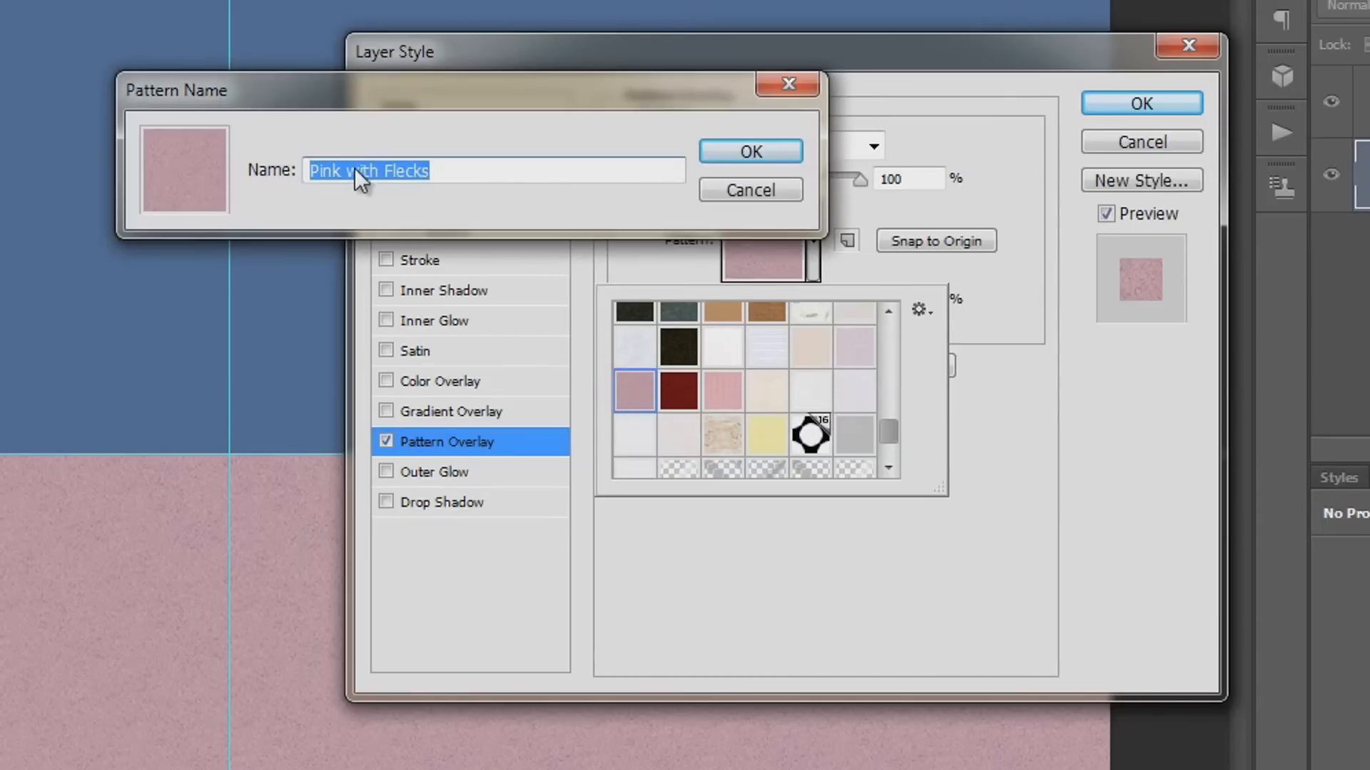
{"action": "left_click", "coordinate": [751, 190]}
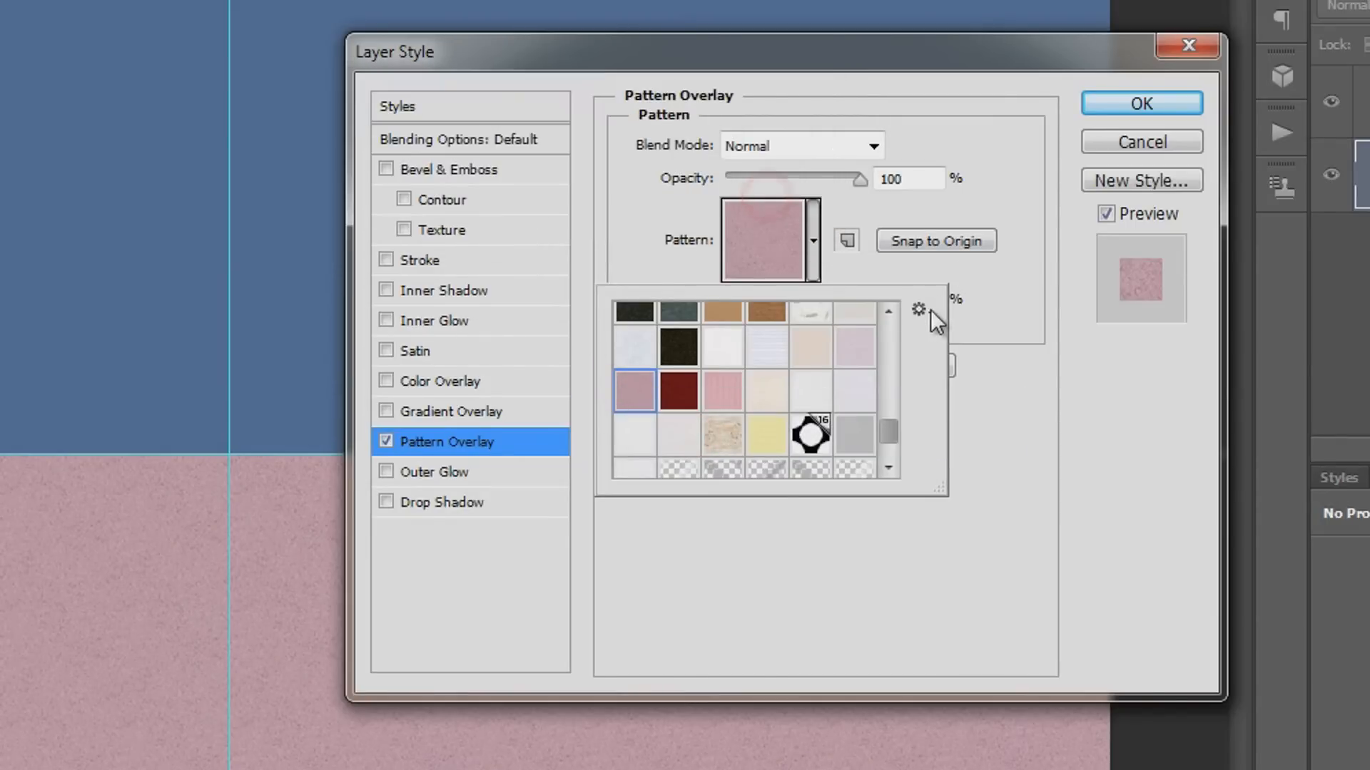
{"action": "left_click", "coordinate": [918, 310]}
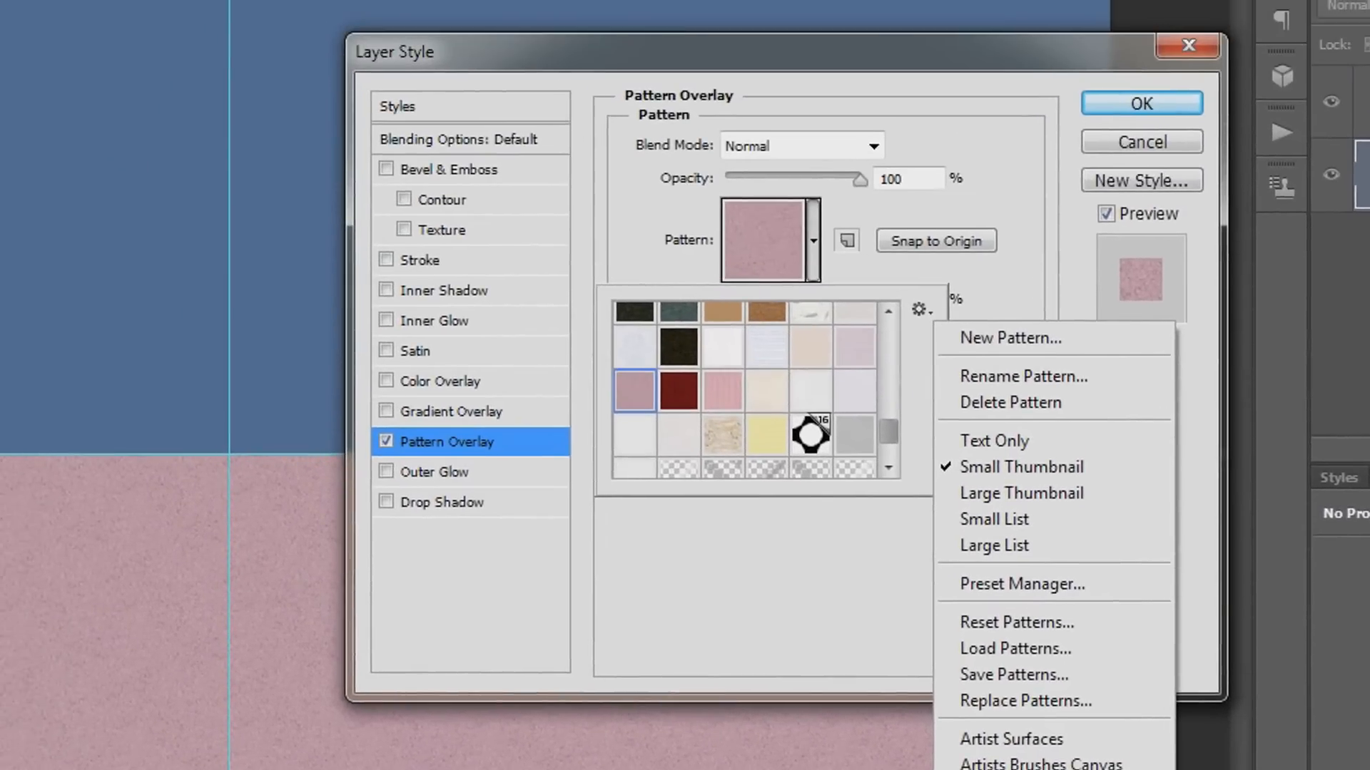
{"action": "left_click", "coordinate": [1020, 769]}
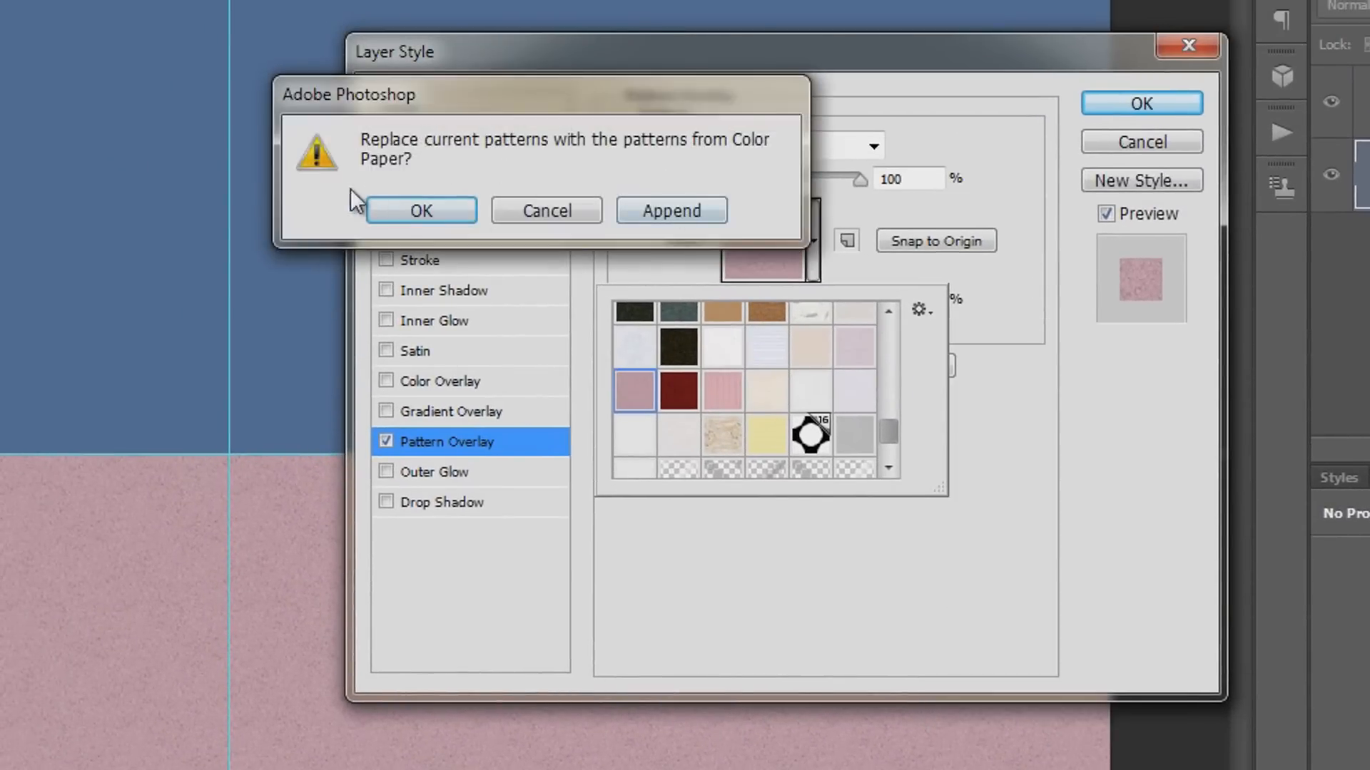
{"action": "left_click", "coordinate": [544, 209]}
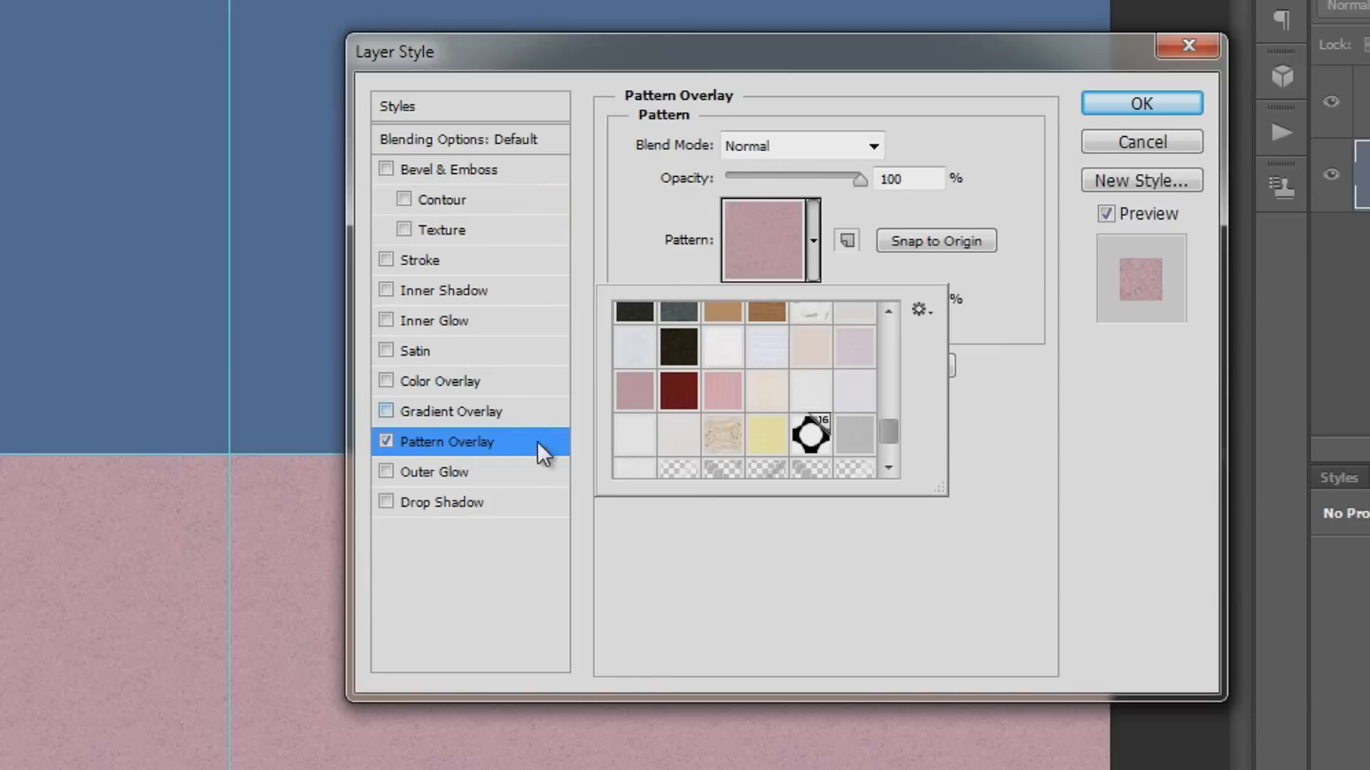
- Set the pattern overlay's blend mode to Multiply, apply the layer style and check the texture at 100%
{"action": "left_click", "coordinate": [813, 133]}
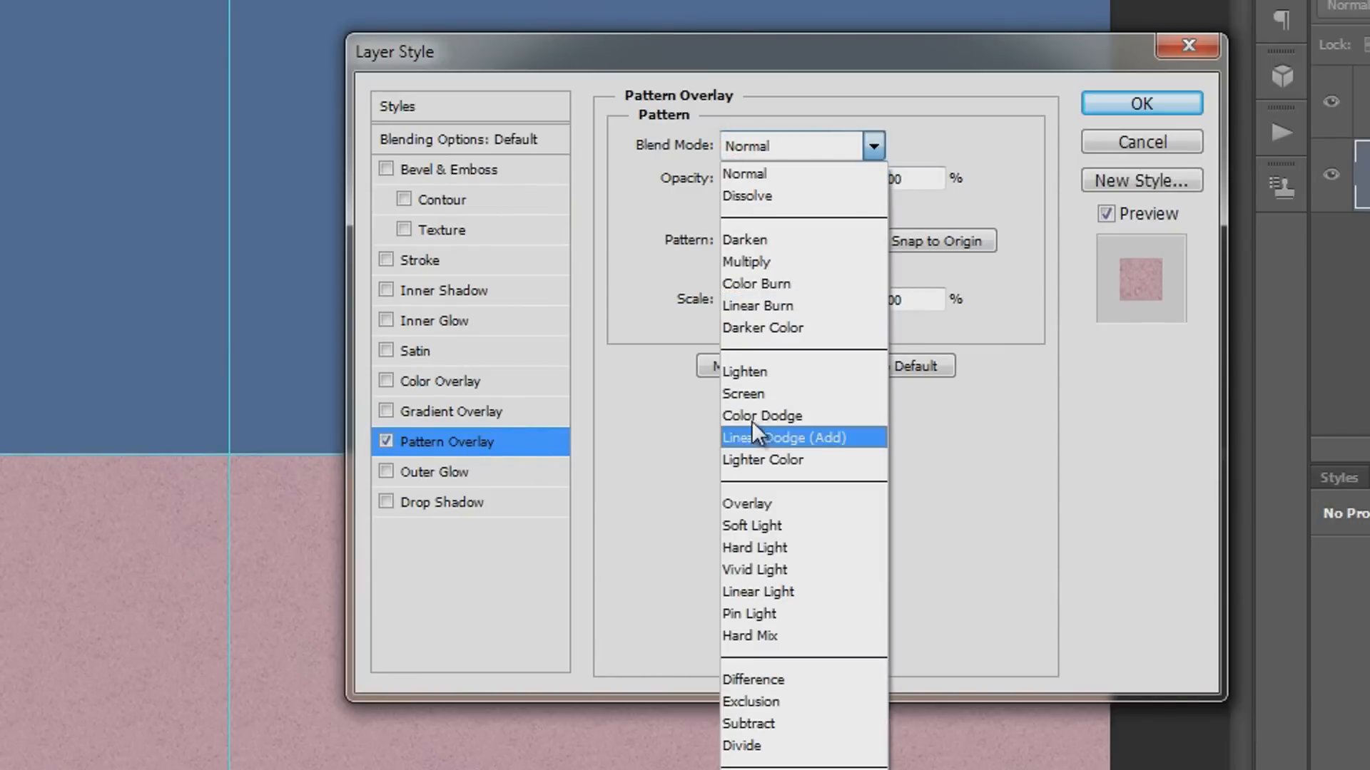
{"action": "left_click", "coordinate": [745, 261]}
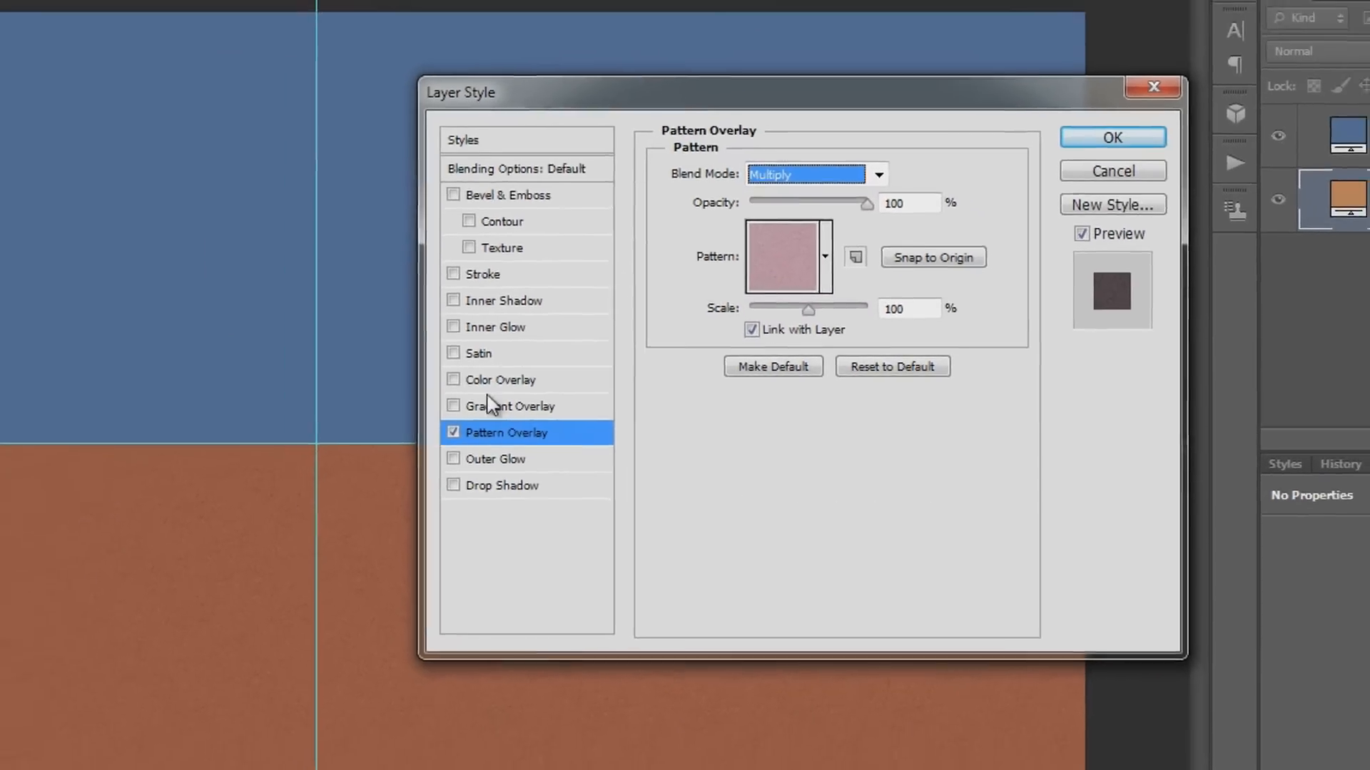
{"action": "left_click", "coordinate": [1083, 171]}
{"action": "key", "text": "ctrl+1"}
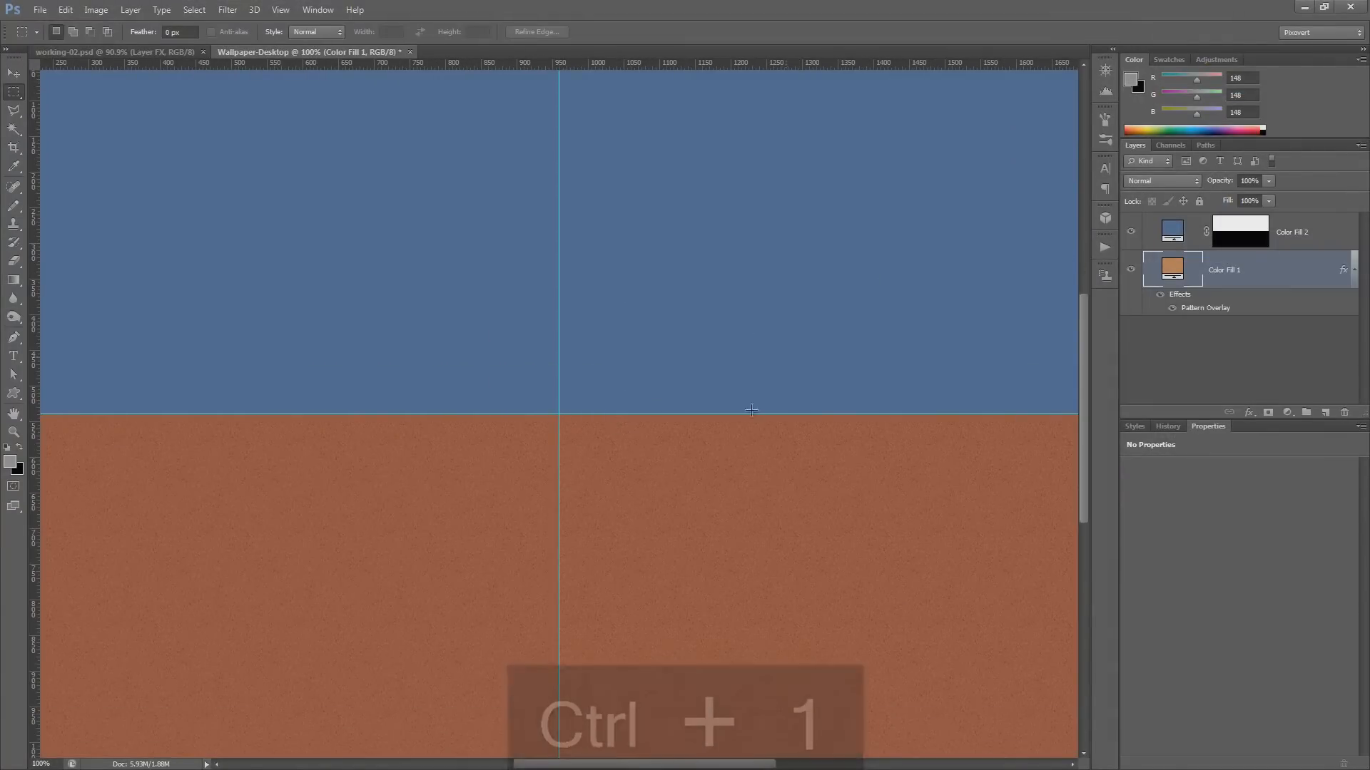
{"action": "left_click_drag", "start_coordinate": [674, 447], "coordinate": [697, 575]}
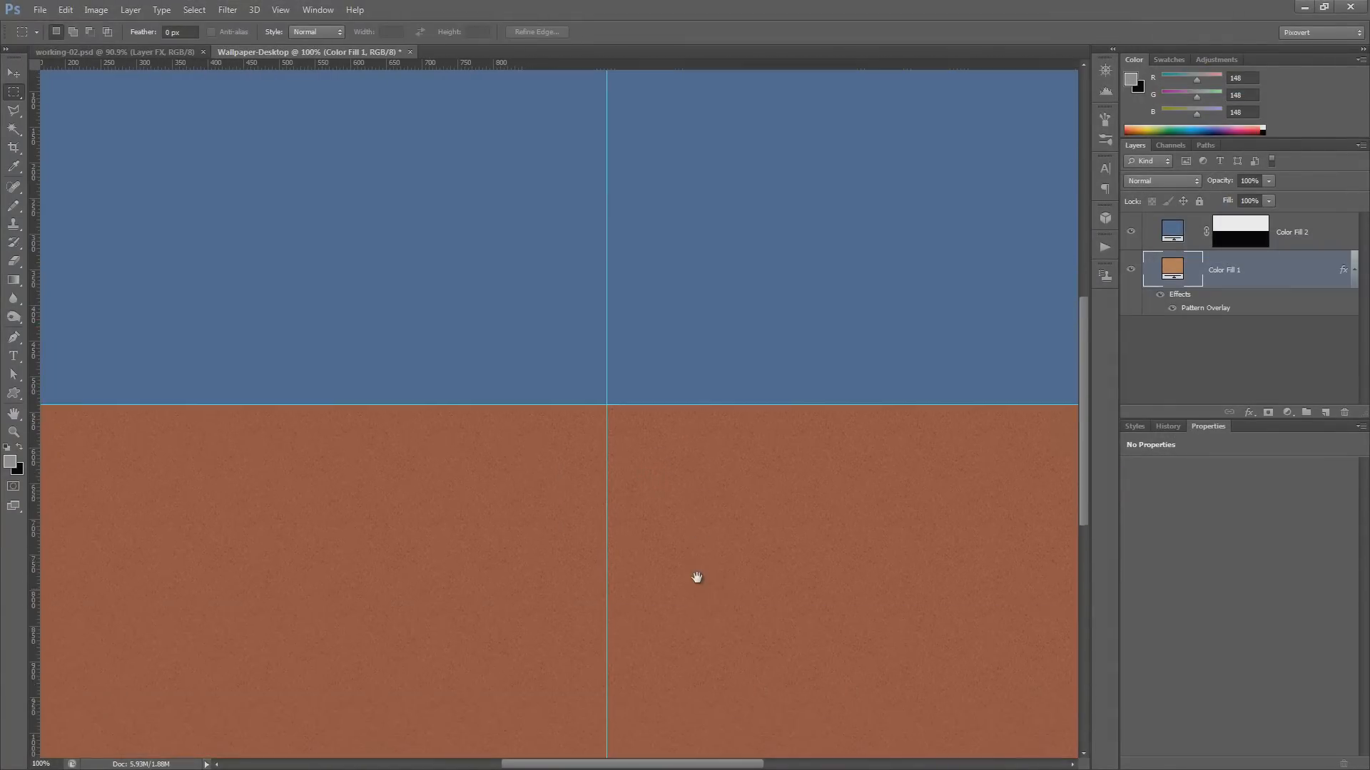
- Group the blue and orange fill layers and name the group BG Main
{"action": "left_click", "coordinate": [1290, 236]}
{"action": "left_click", "coordinate": [1293, 275], "text": "shift"}
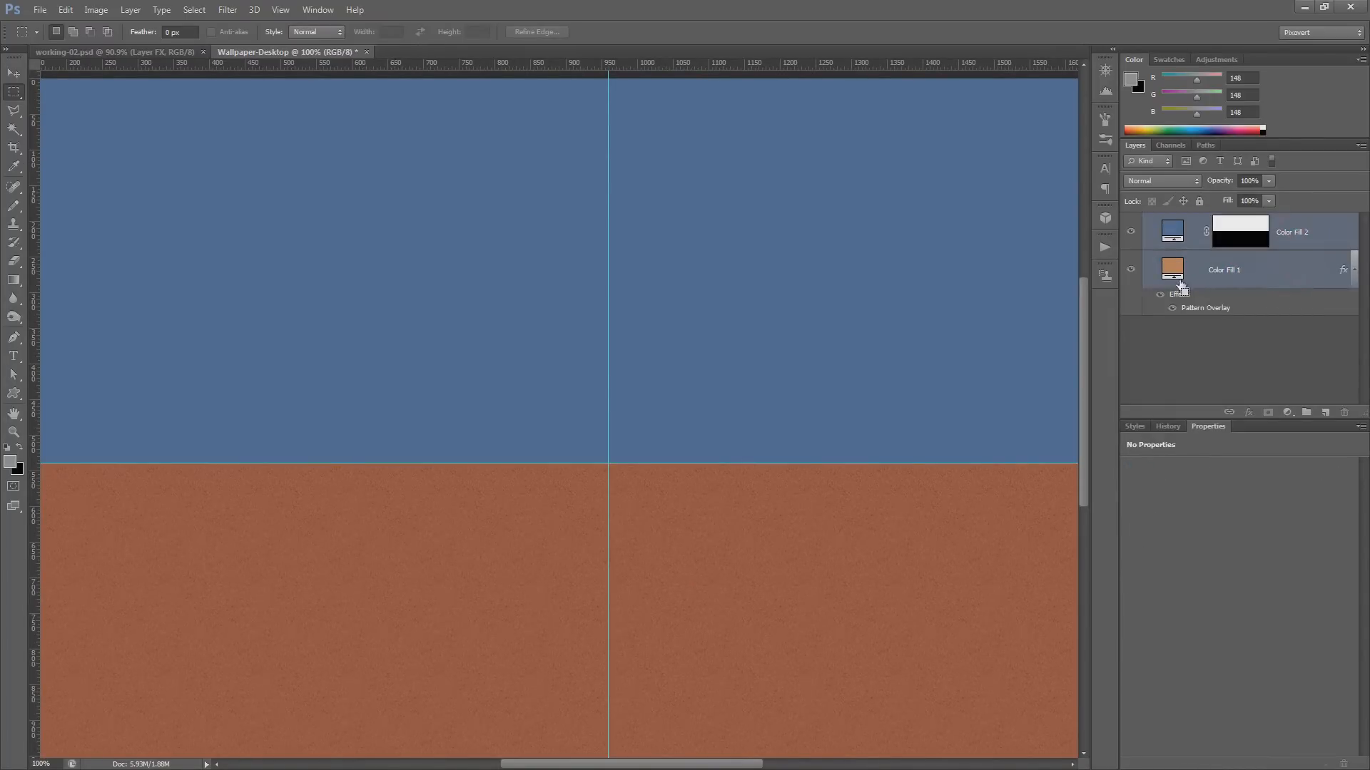
{"action": "key", "text": "ctrl+g"}
{"action": "double_click", "coordinate": [1181, 222]}
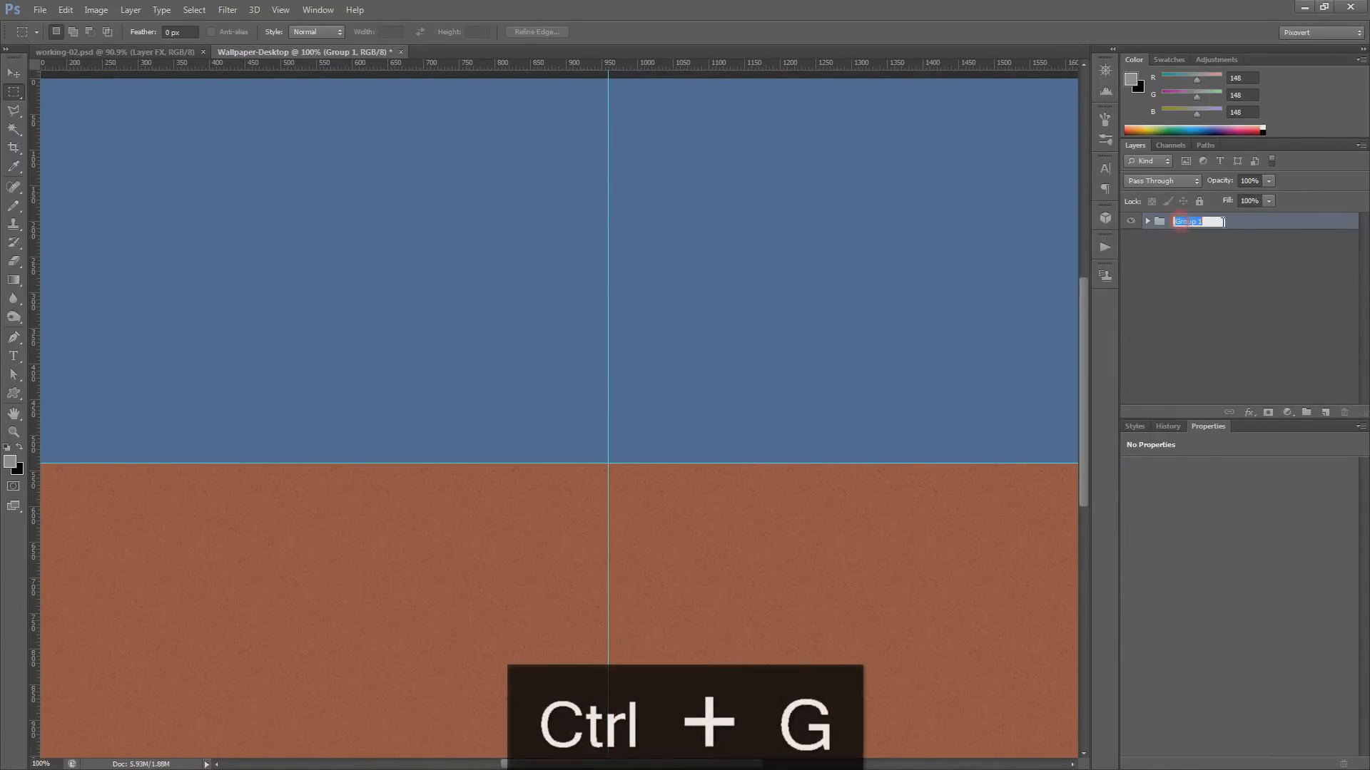
{"action": "type", "text": "BG Main"}
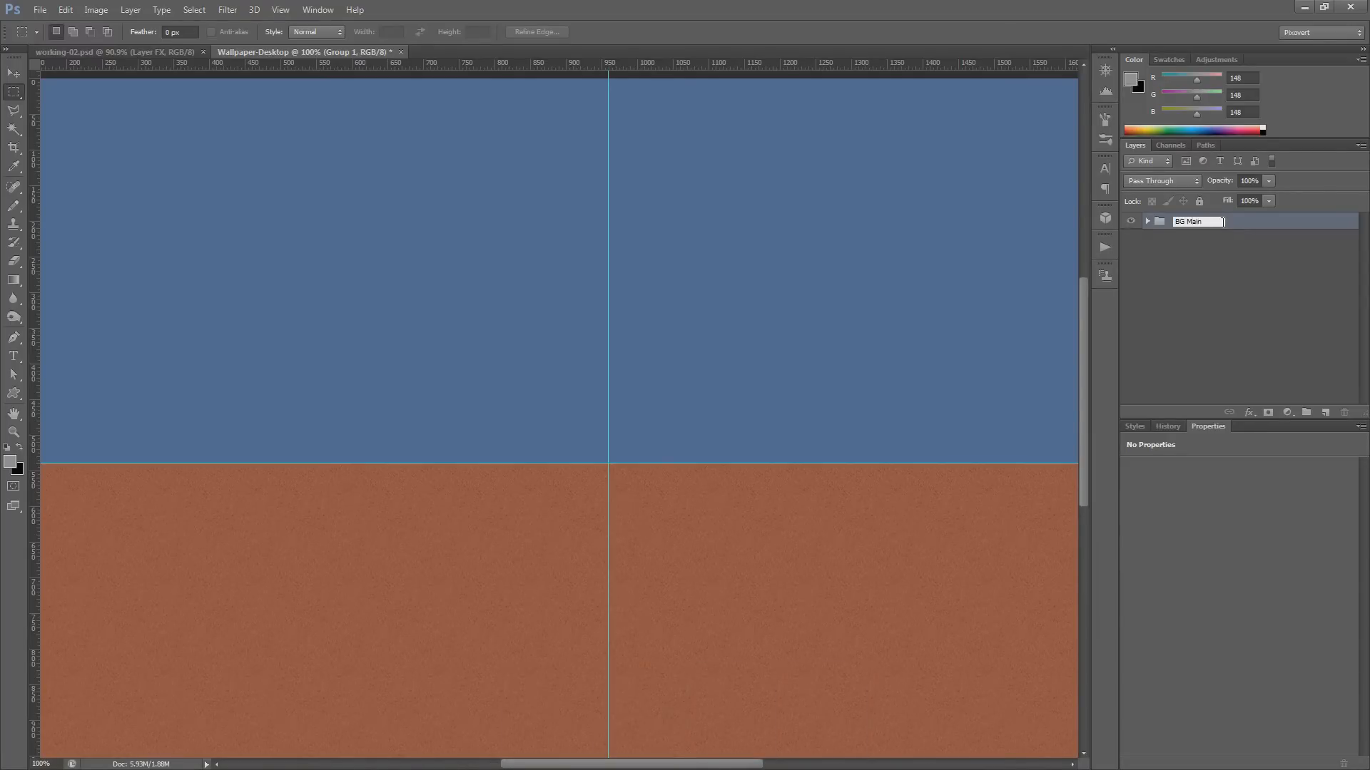
{"action": "key", "text": "Return"}
- Duplicate the BG Main group and rename the copy BG Interior
{"action": "key", "text": "ctrl+j"}
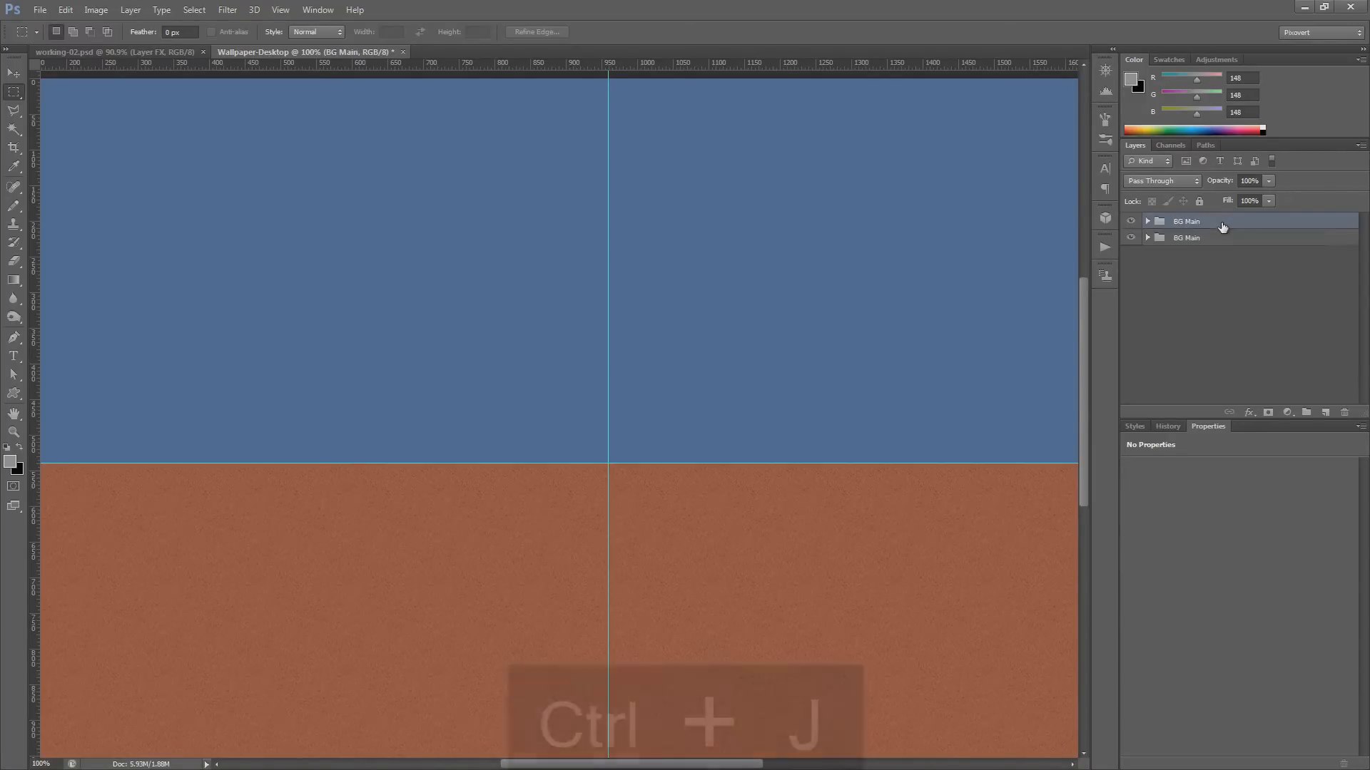
{"action": "double_click", "coordinate": [1178, 221]}
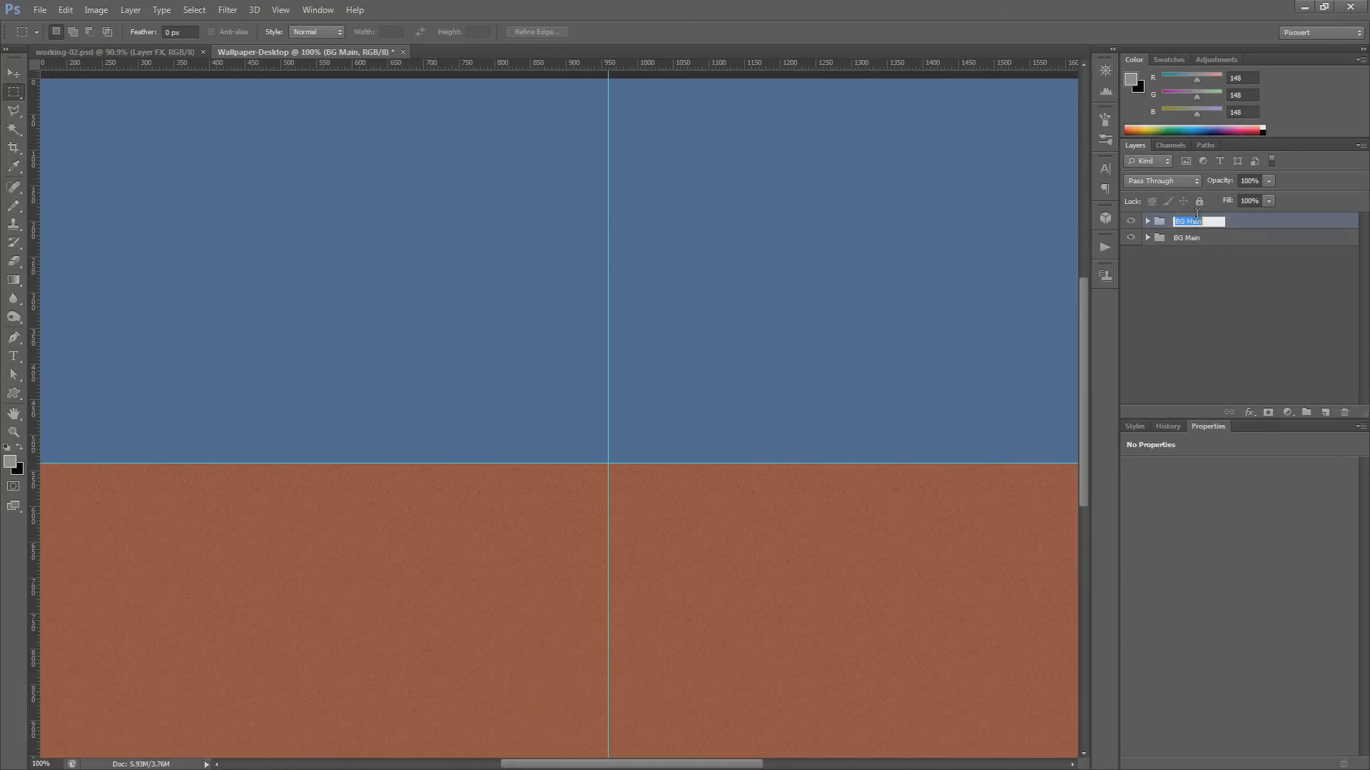
{"action": "key", "text": "Home"}
{"action": "type", "text": "Interior"}
{"action": "key", "text": "Return"}
- In the BG Interior group, add a white (ffffff) solid color fill layer masked to a thin full-width band centred on the horizontal guide
{"action": "left_click", "coordinate": [1148, 222]}
{"action": "scroll", "coordinate": [82, 111], "scroll_direction": "down", "scroll_amount": 3}
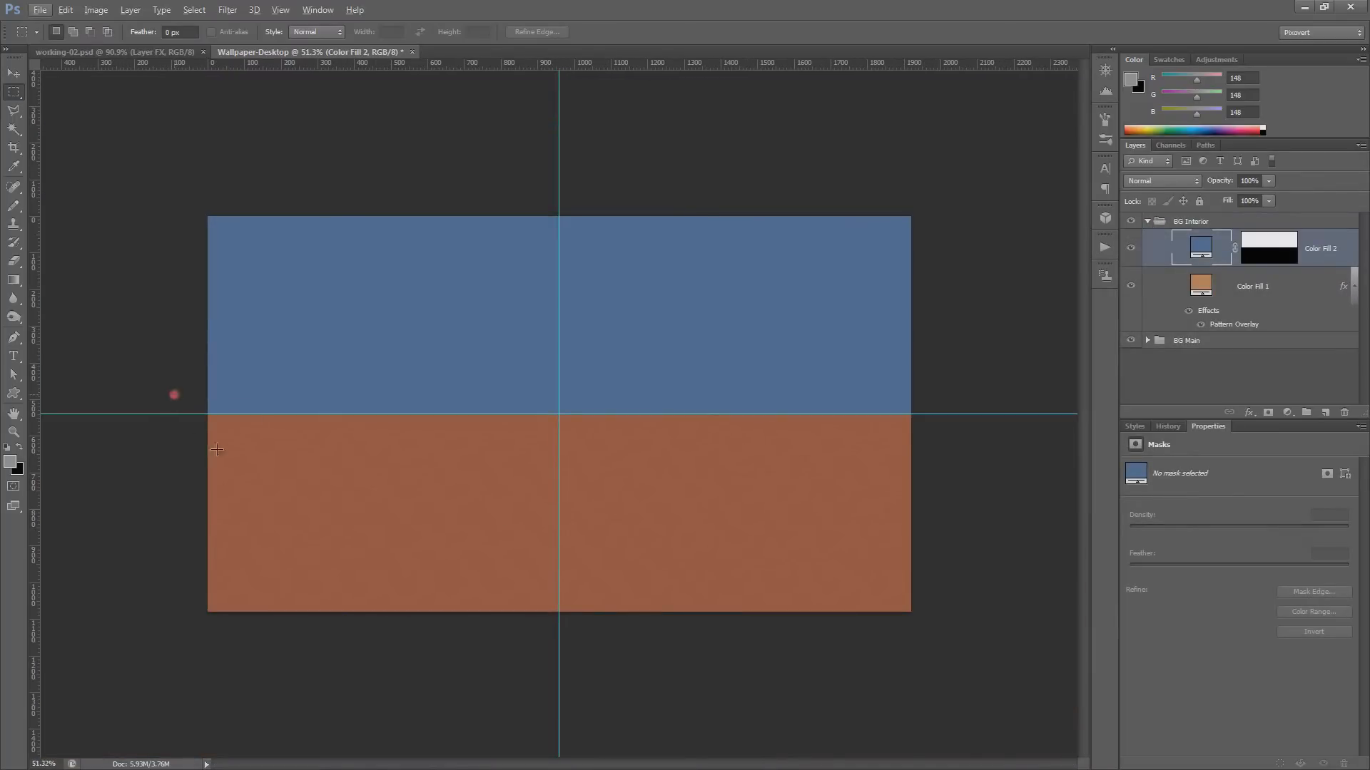
{"action": "left_click_drag", "start_coordinate": [217, 448], "coordinate": [959, 442]}
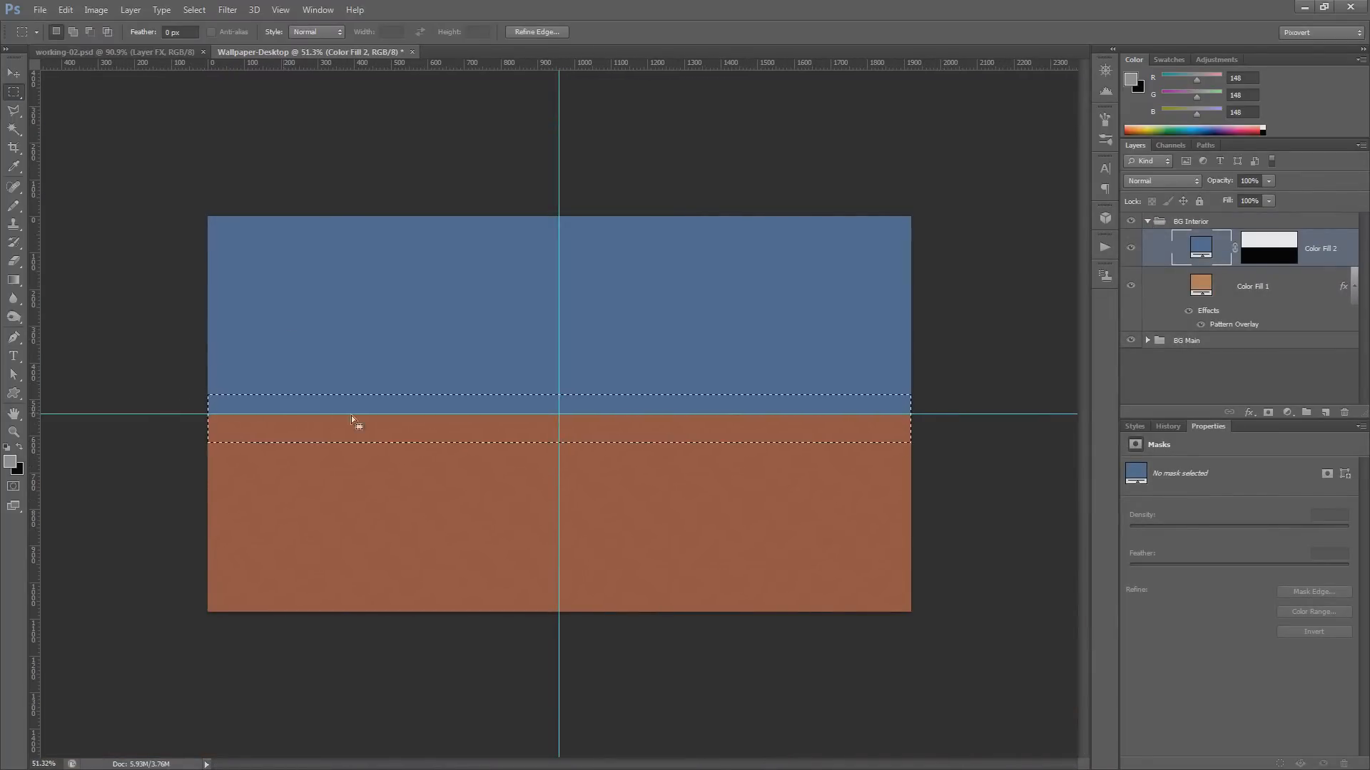
{"action": "scroll", "coordinate": [351, 421], "scroll_direction": "up", "scroll_amount": 2}
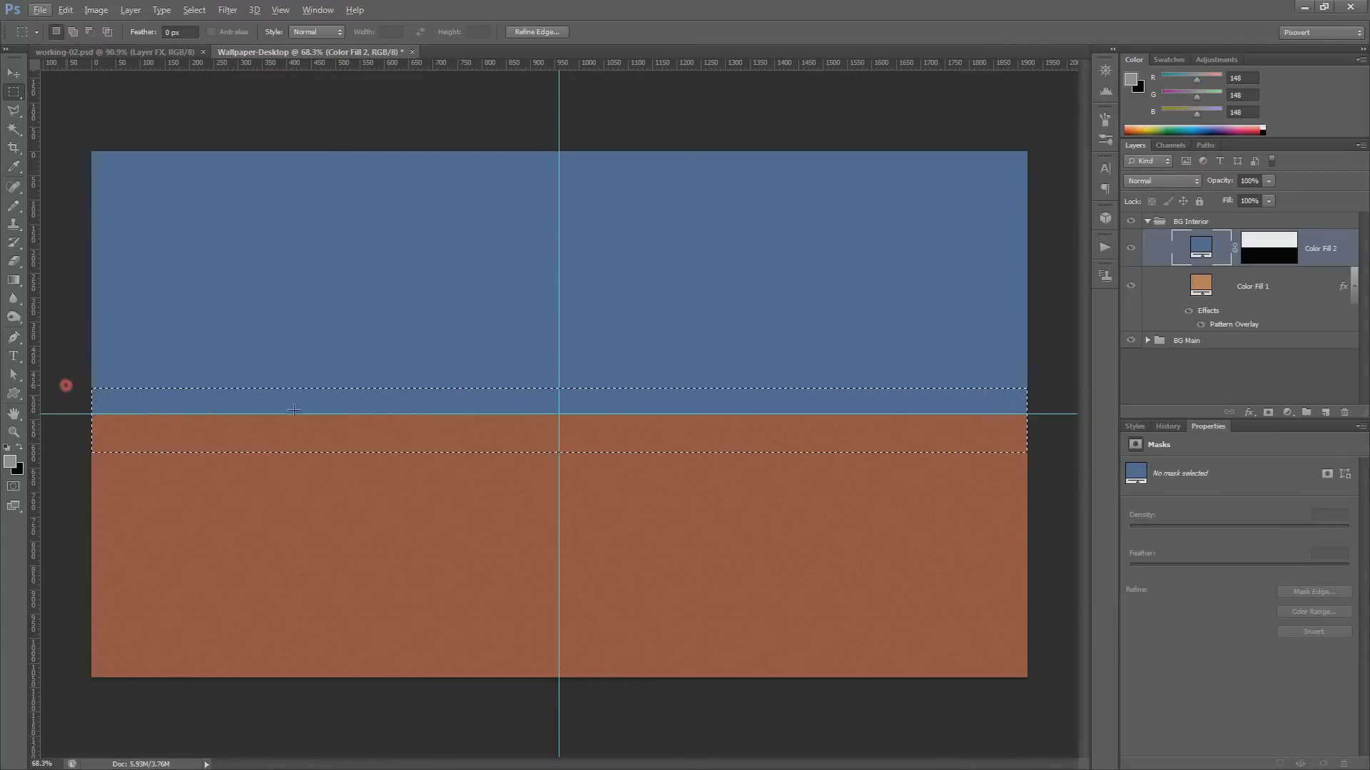
{"action": "left_click_drag", "start_coordinate": [294, 410], "coordinate": [1068, 442]}
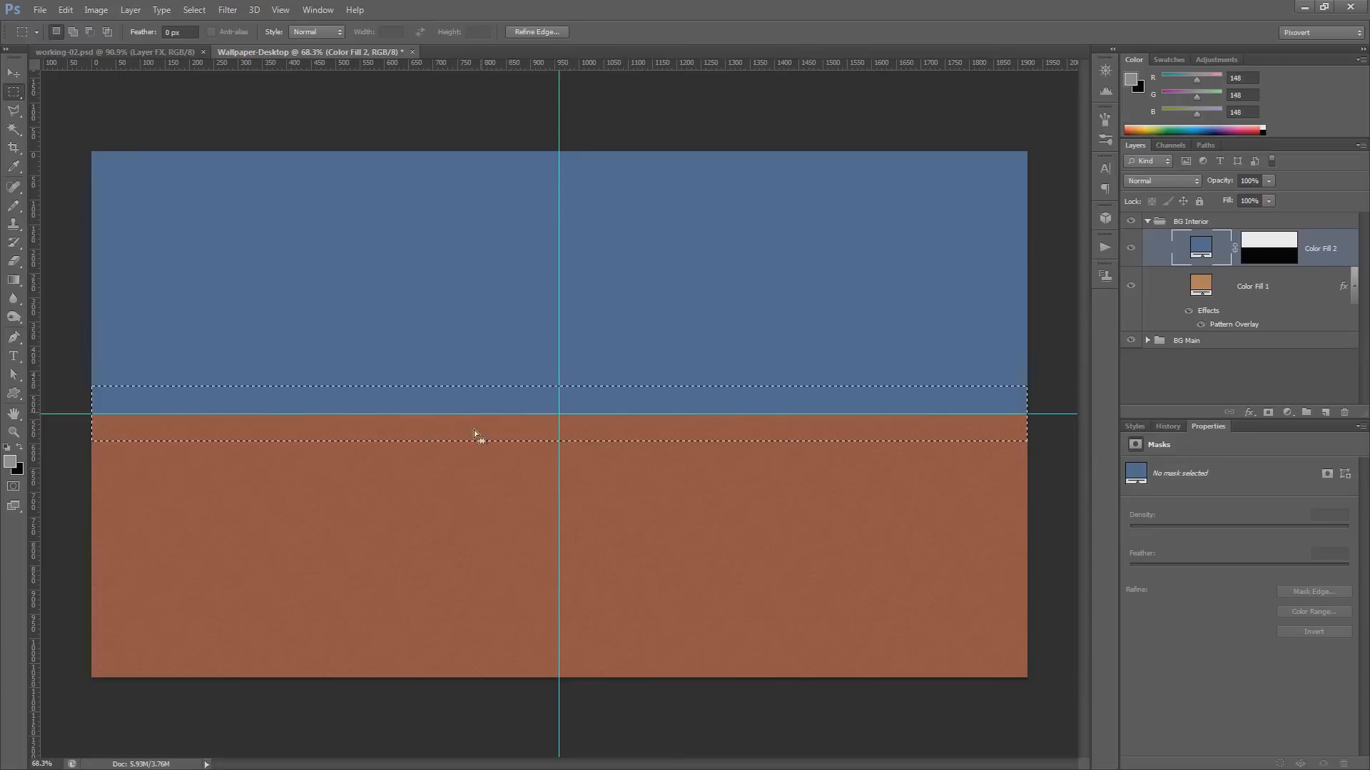
{"action": "left_click", "coordinate": [1288, 412]}
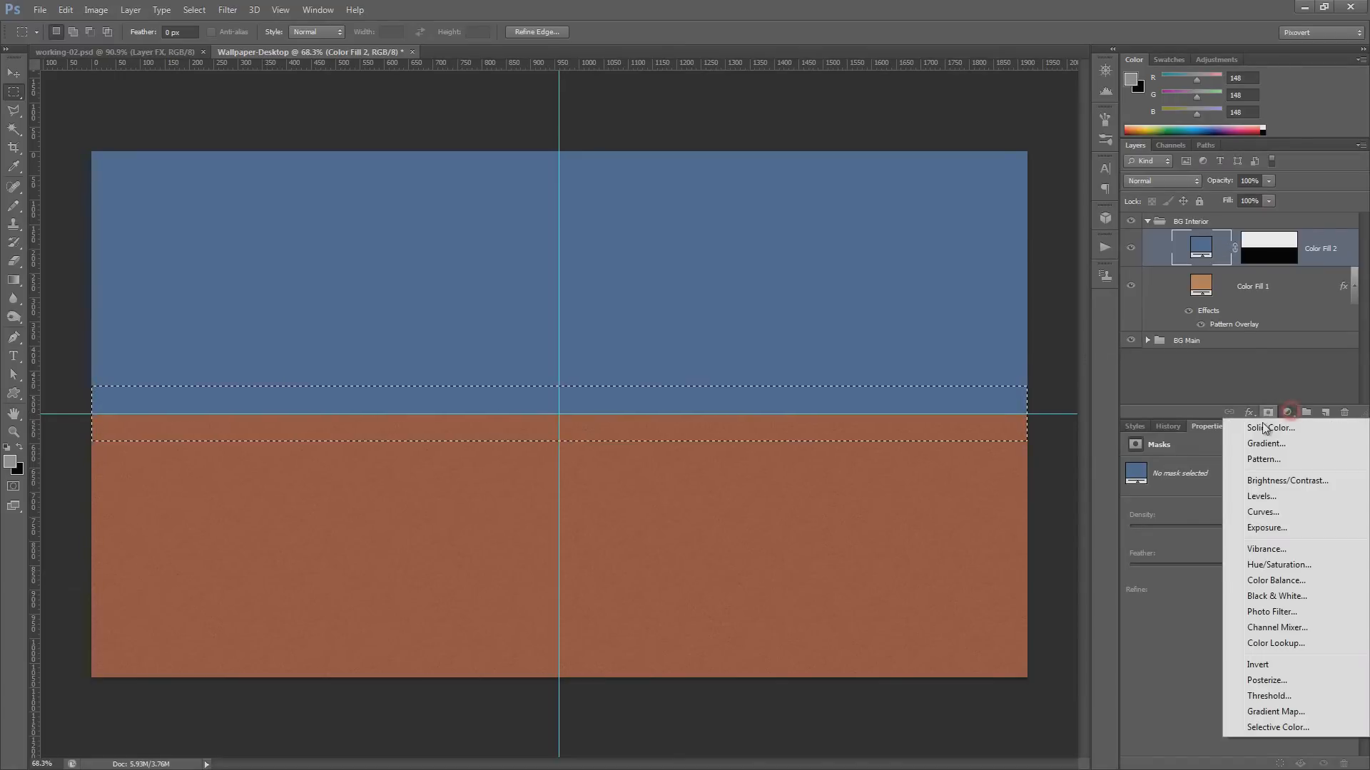
{"action": "left_click", "coordinate": [1265, 428]}
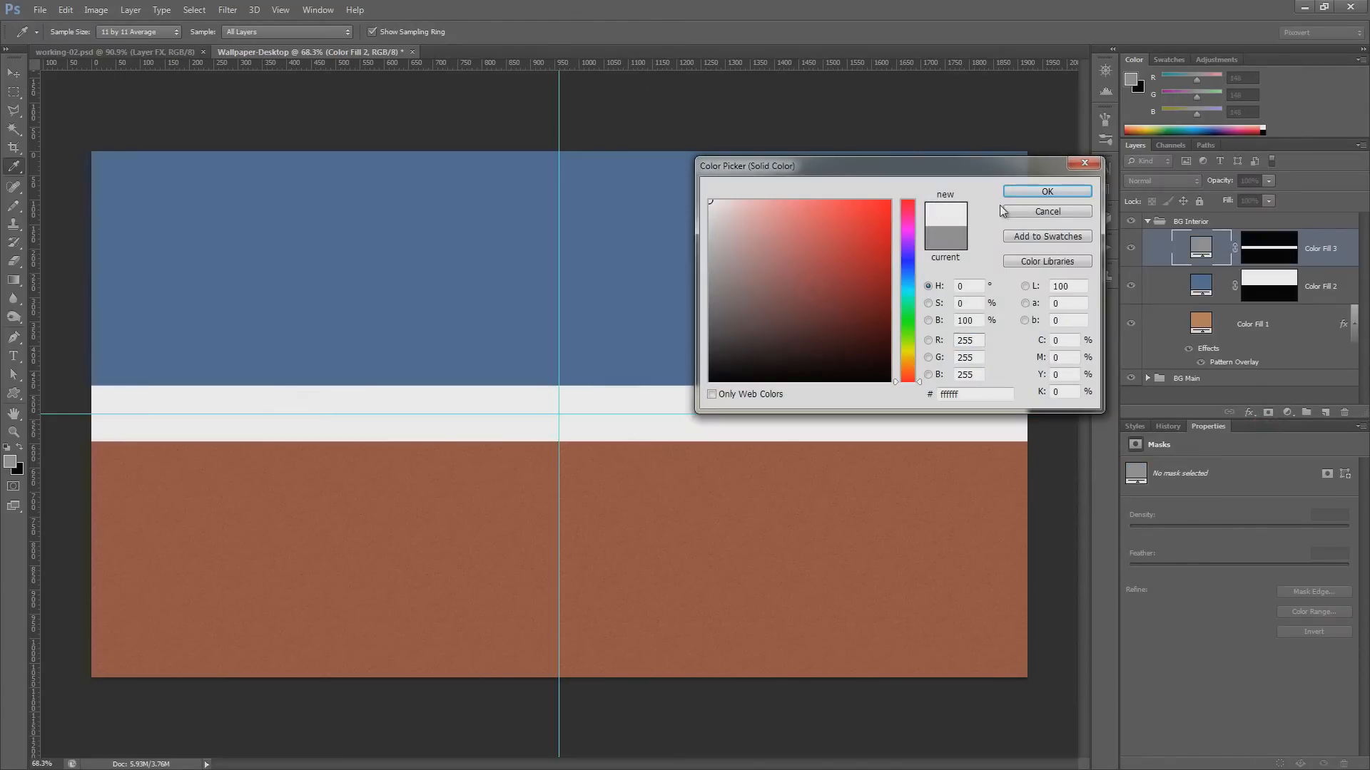
{"action": "left_click", "coordinate": [1036, 191]}
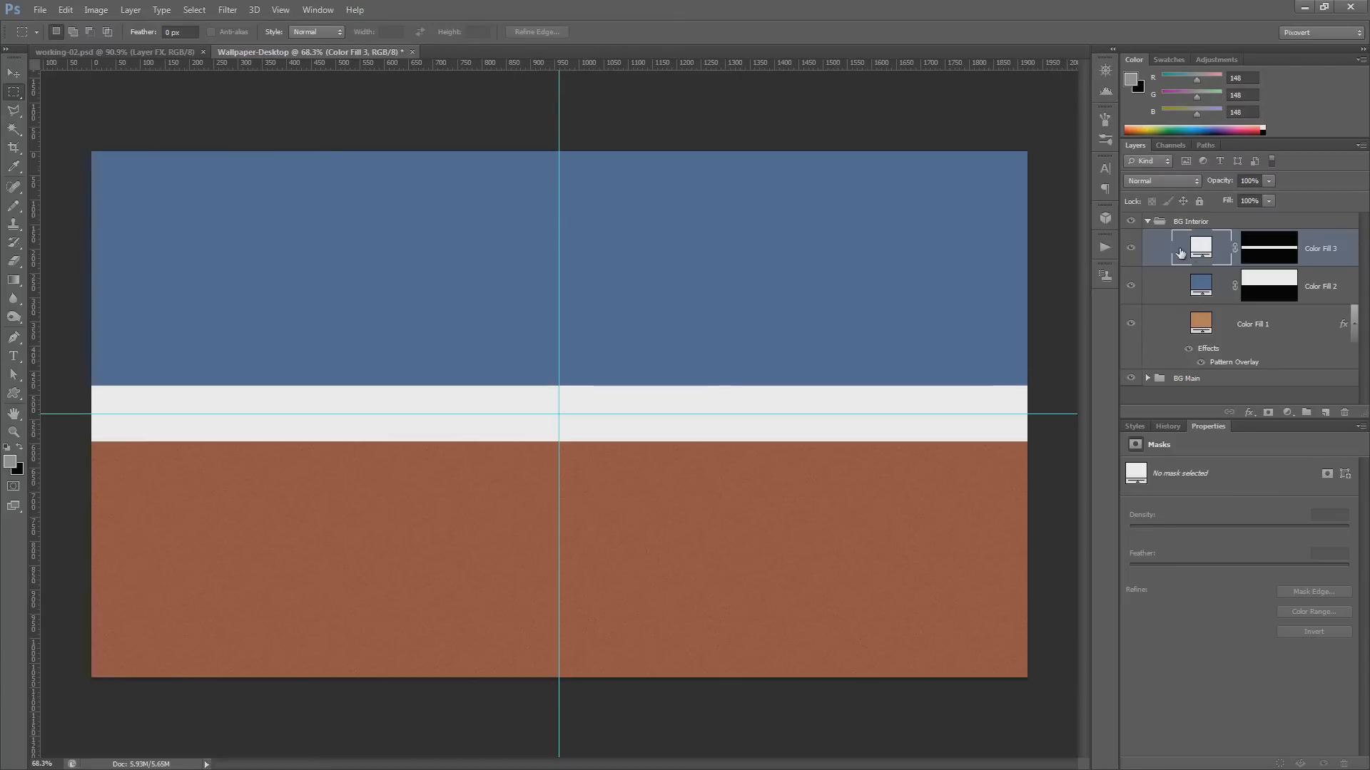
- Move the white stripe layer into the BG Main group, then collapse and select the BG Interior group
{"action": "left_click_drag", "start_coordinate": [1190, 251], "coordinate": [1197, 385]}
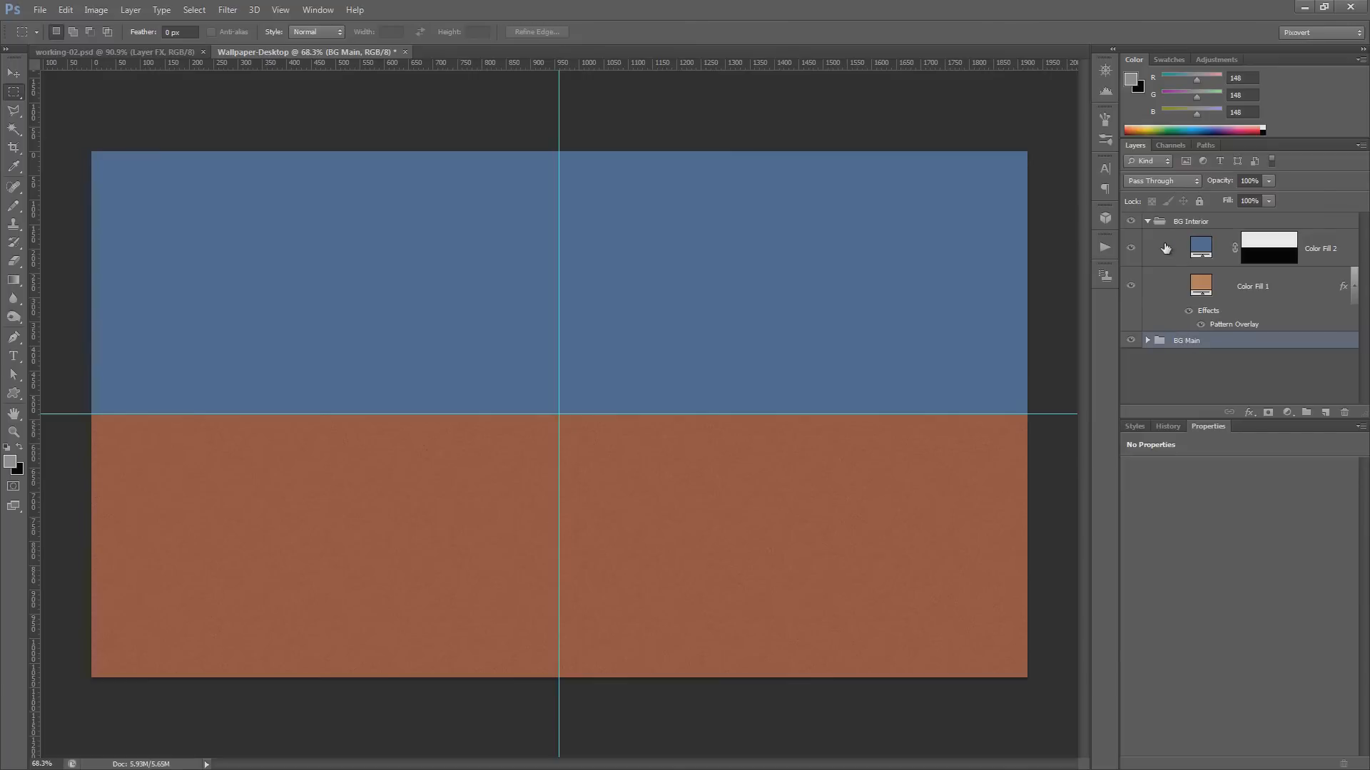
{"action": "left_click", "coordinate": [1147, 221]}
{"action": "left_click", "coordinate": [1182, 224]}
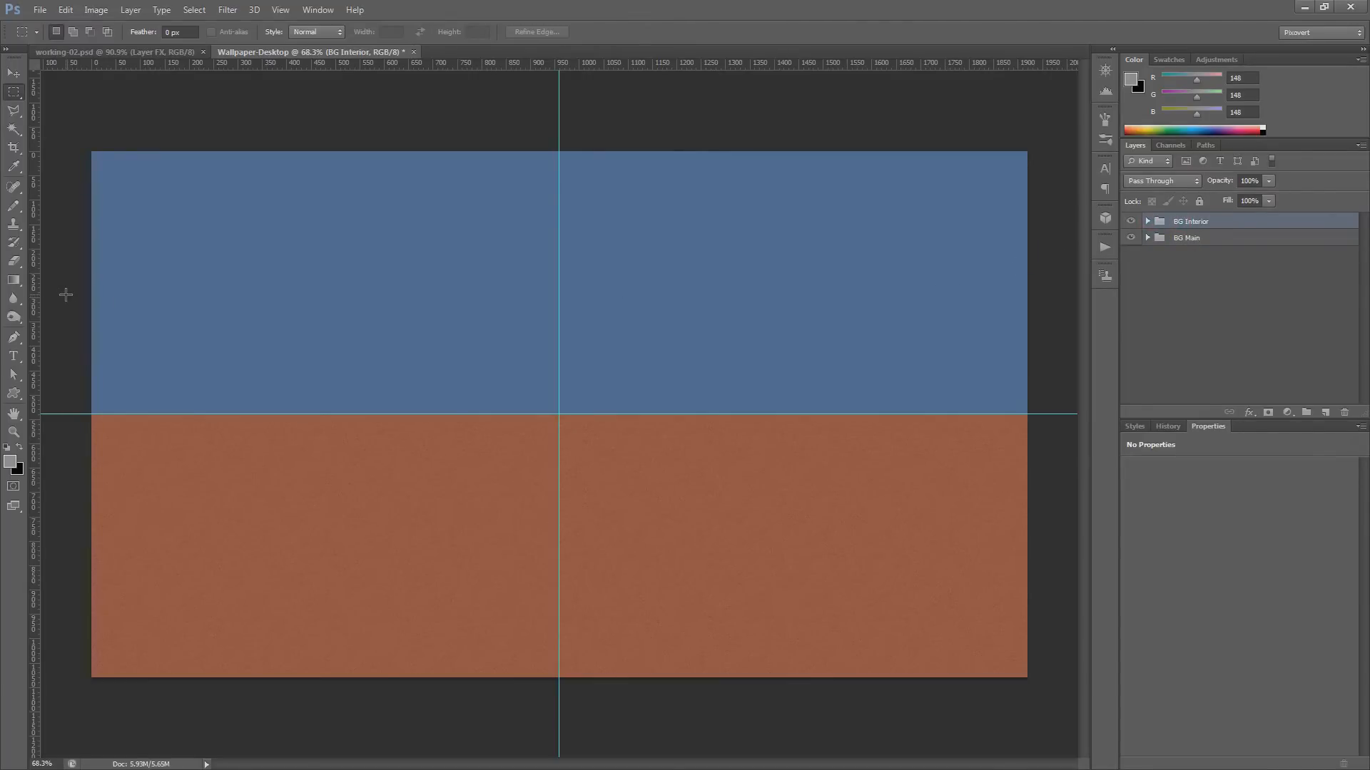
- Draw a boy's head silhouette custom shape, about 426 x 759 px, on the canvas's left side
{"action": "left_click", "coordinate": [15, 396]}
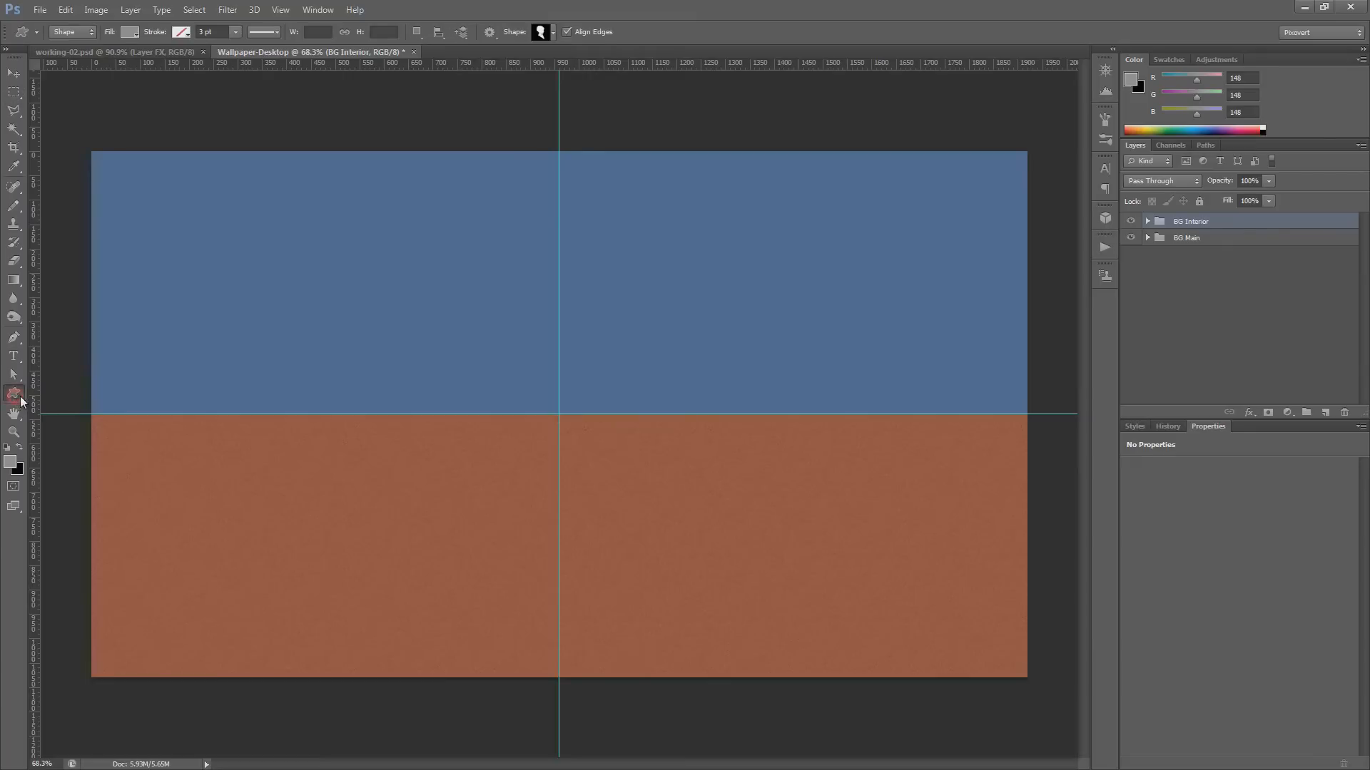
{"action": "left_click", "coordinate": [542, 34]}
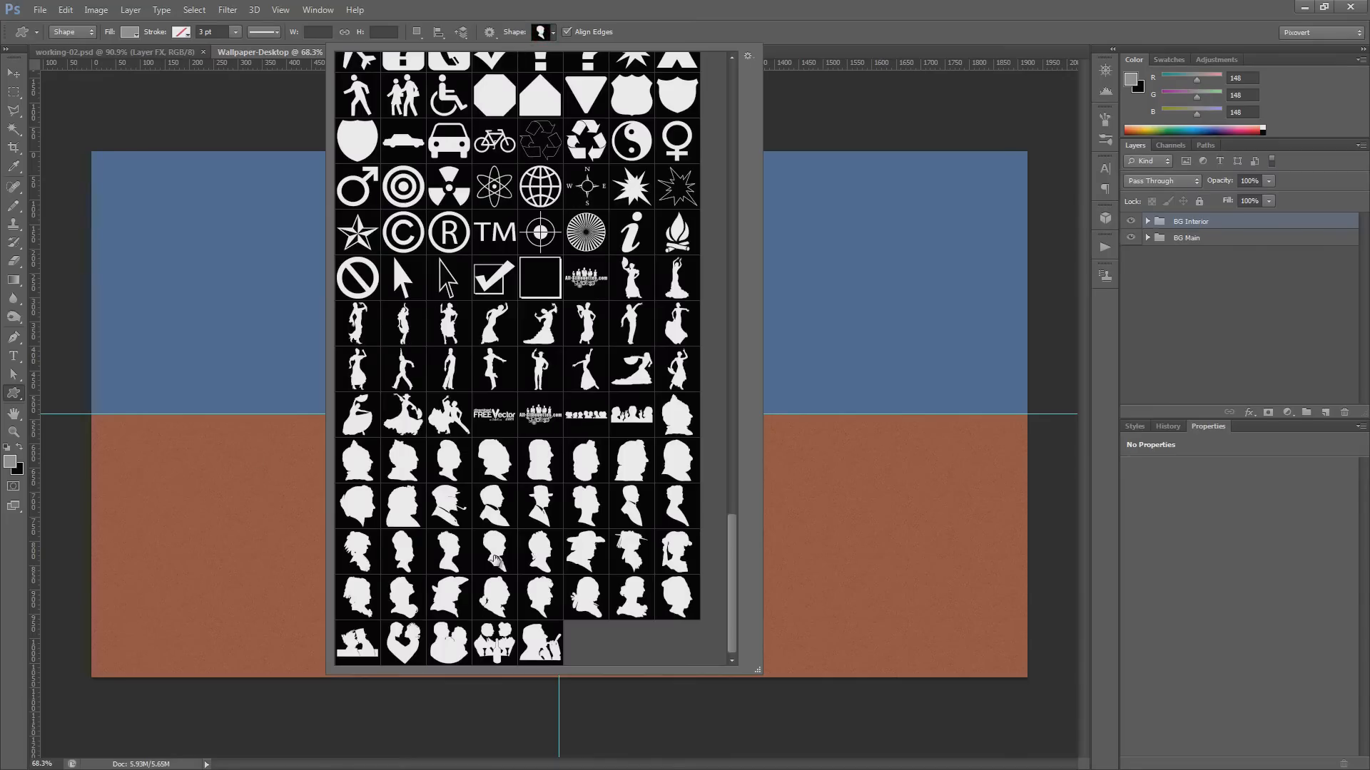
{"action": "left_click", "coordinate": [493, 550]}
{"action": "left_click_drag", "start_coordinate": [245, 307], "coordinate": [438, 603]}
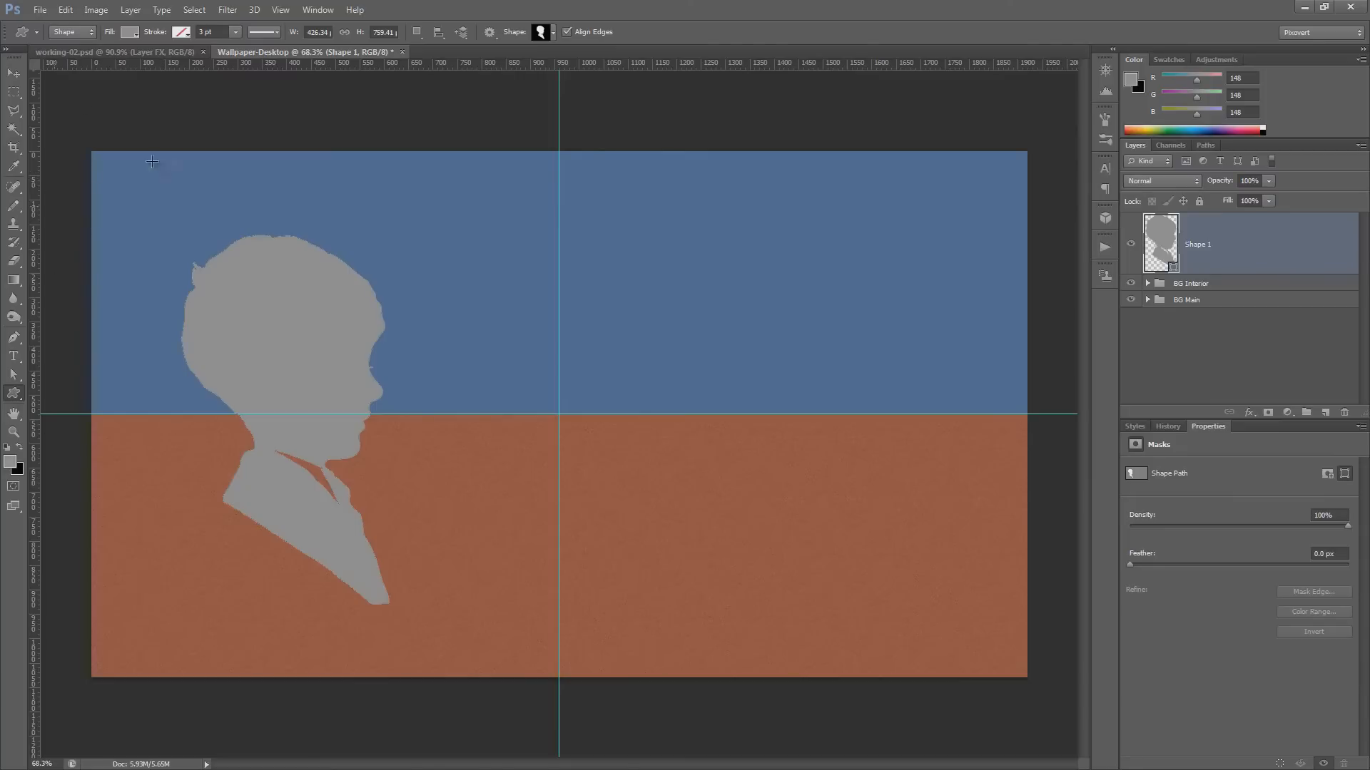
- Change the head silhouette's fill color to white
{"action": "left_click", "coordinate": [130, 32]}
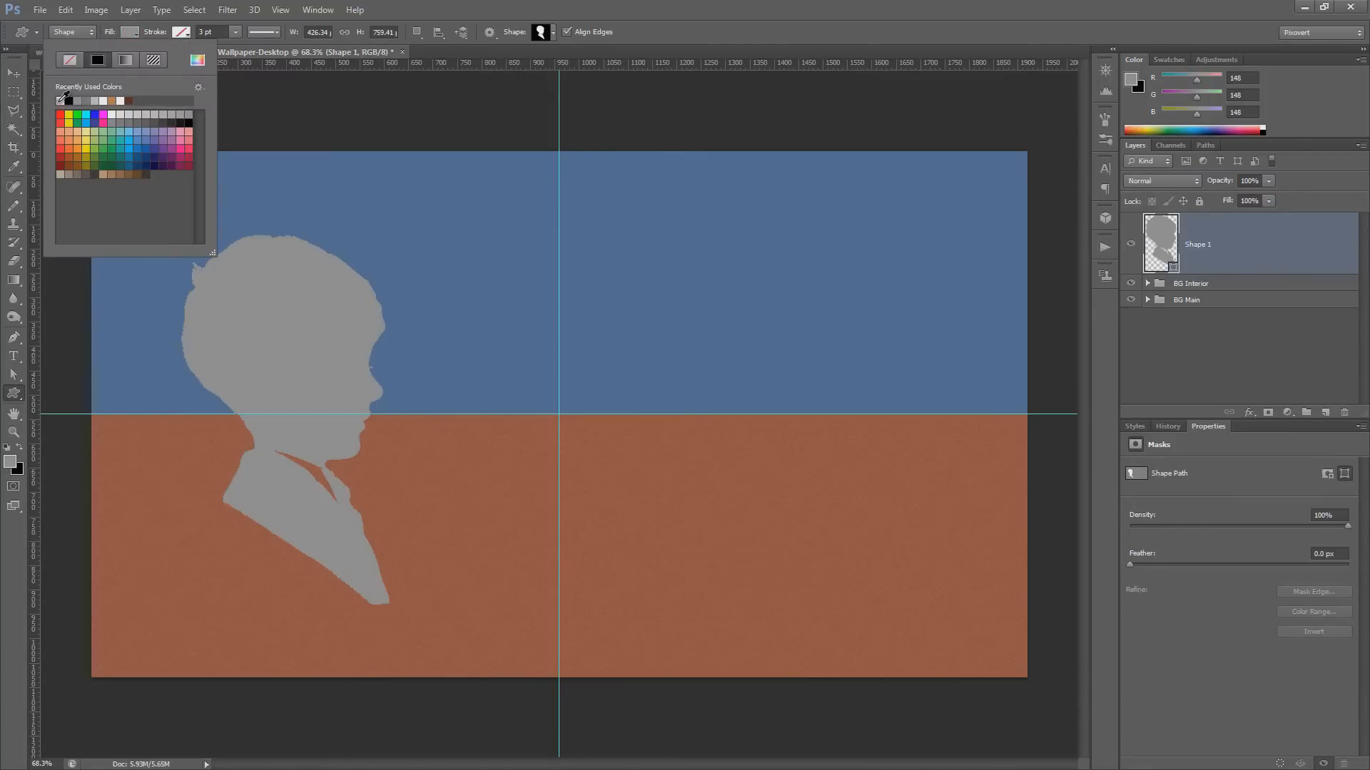
{"action": "left_click", "coordinate": [60, 101]}
{"action": "left_click", "coordinate": [1266, 244]}
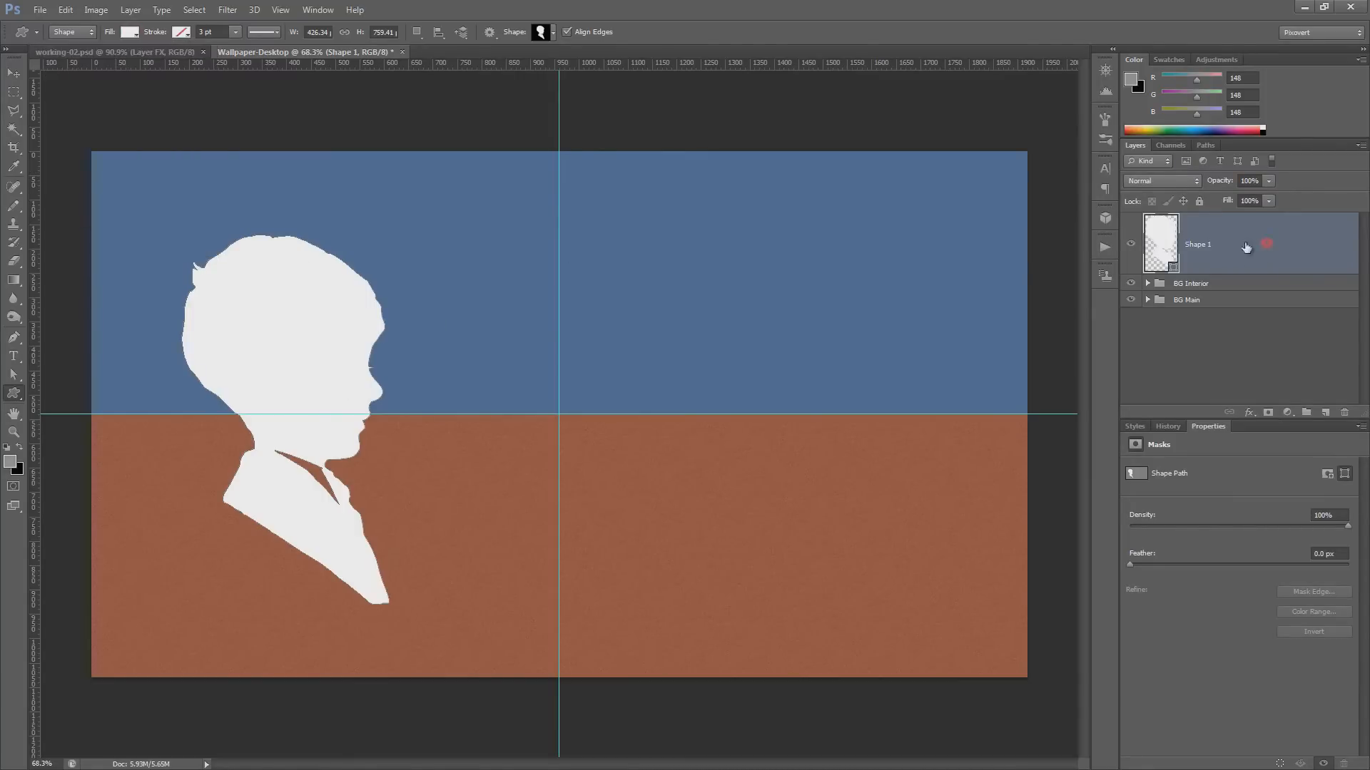
{"action": "key", "text": "ctrl+1"}
{"action": "left_click_drag", "start_coordinate": [431, 260], "coordinate": [595, 250]}
{"action": "key", "text": "ctrl+0"}
{"action": "key", "text": "alt"}
{"action": "key", "text": "ctrl+1"}
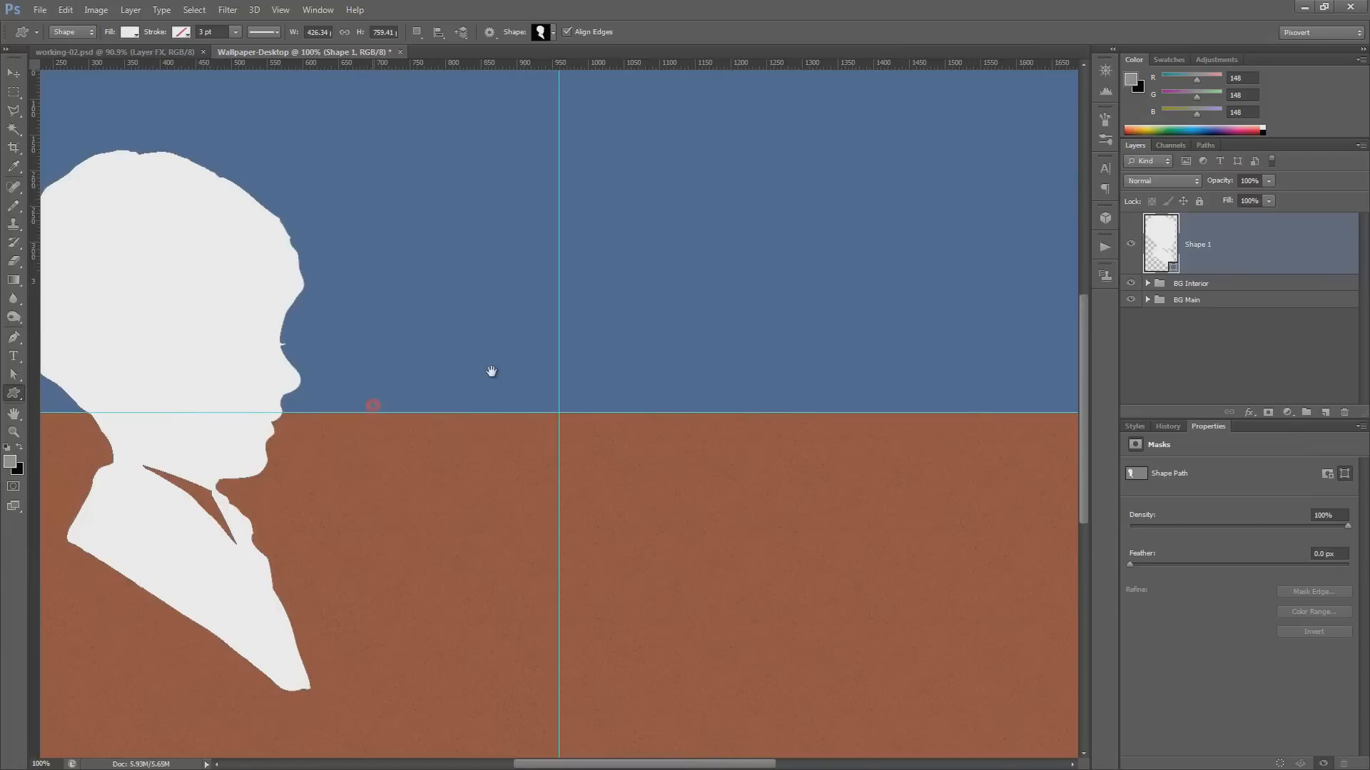
{"action": "left_click_drag", "start_coordinate": [489, 371], "coordinate": [568, 370]}
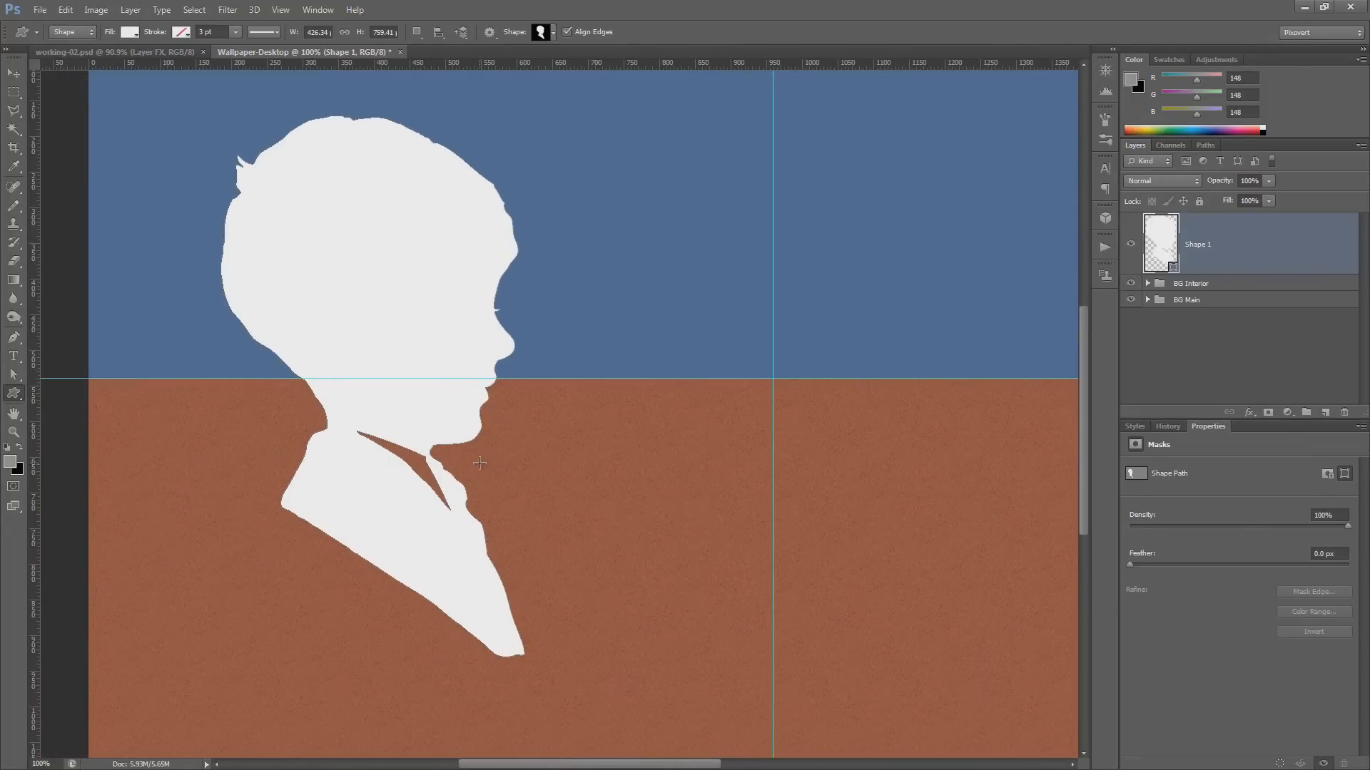
- With the Direct Selection tool, delete the anchor points along the upper-left part of the silhouette's collar cut-out
{"action": "scroll", "coordinate": [468, 464], "scroll_direction": "up", "scroll_amount": 1}
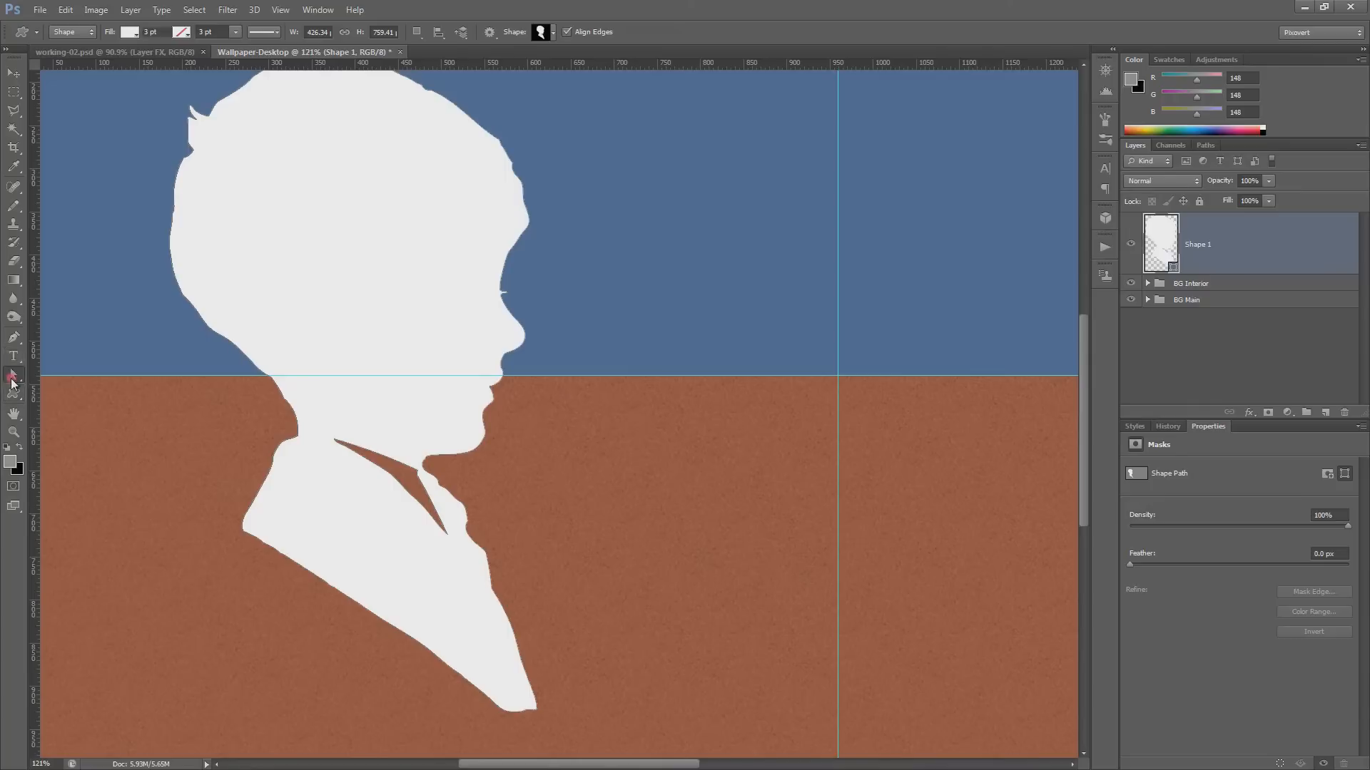
{"action": "left_click", "coordinate": [14, 377]}
{"action": "right_click", "coordinate": [14, 378]}
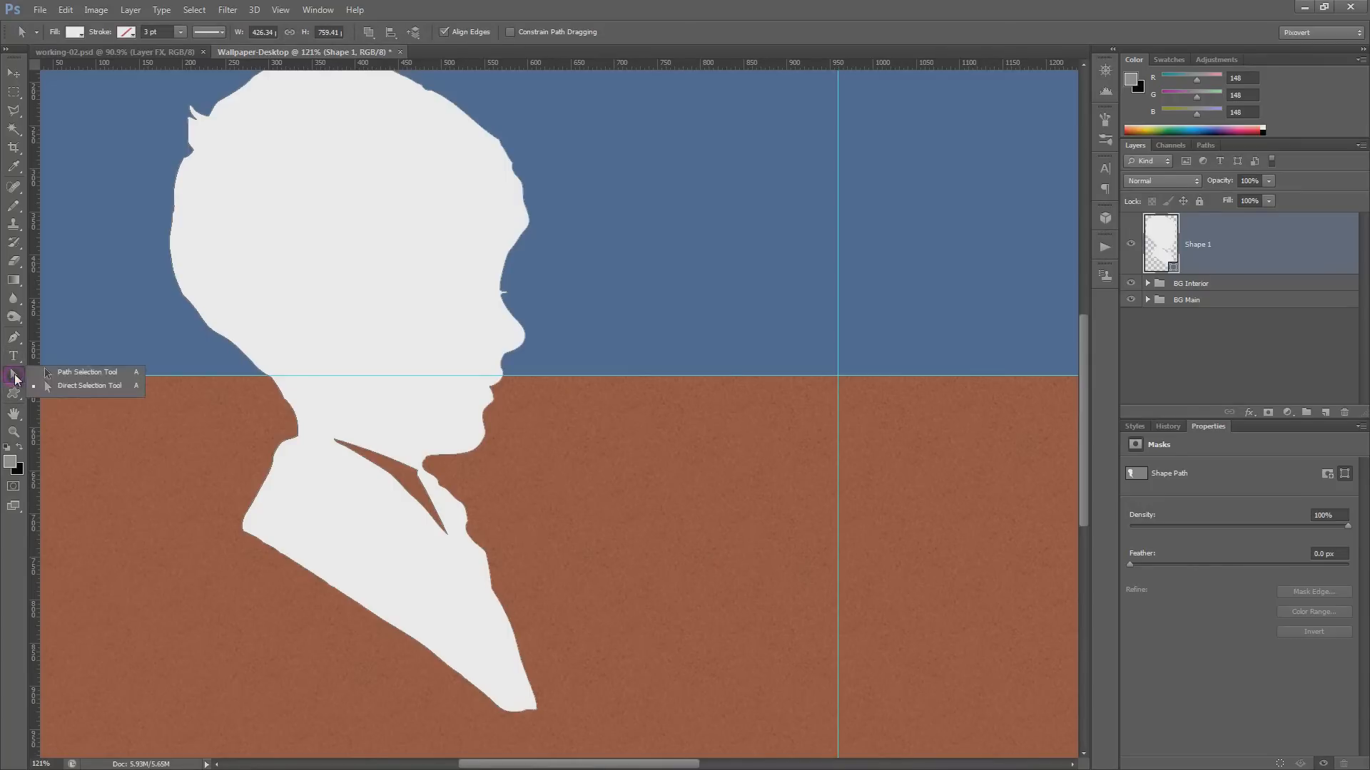
{"action": "left_click", "coordinate": [83, 387]}
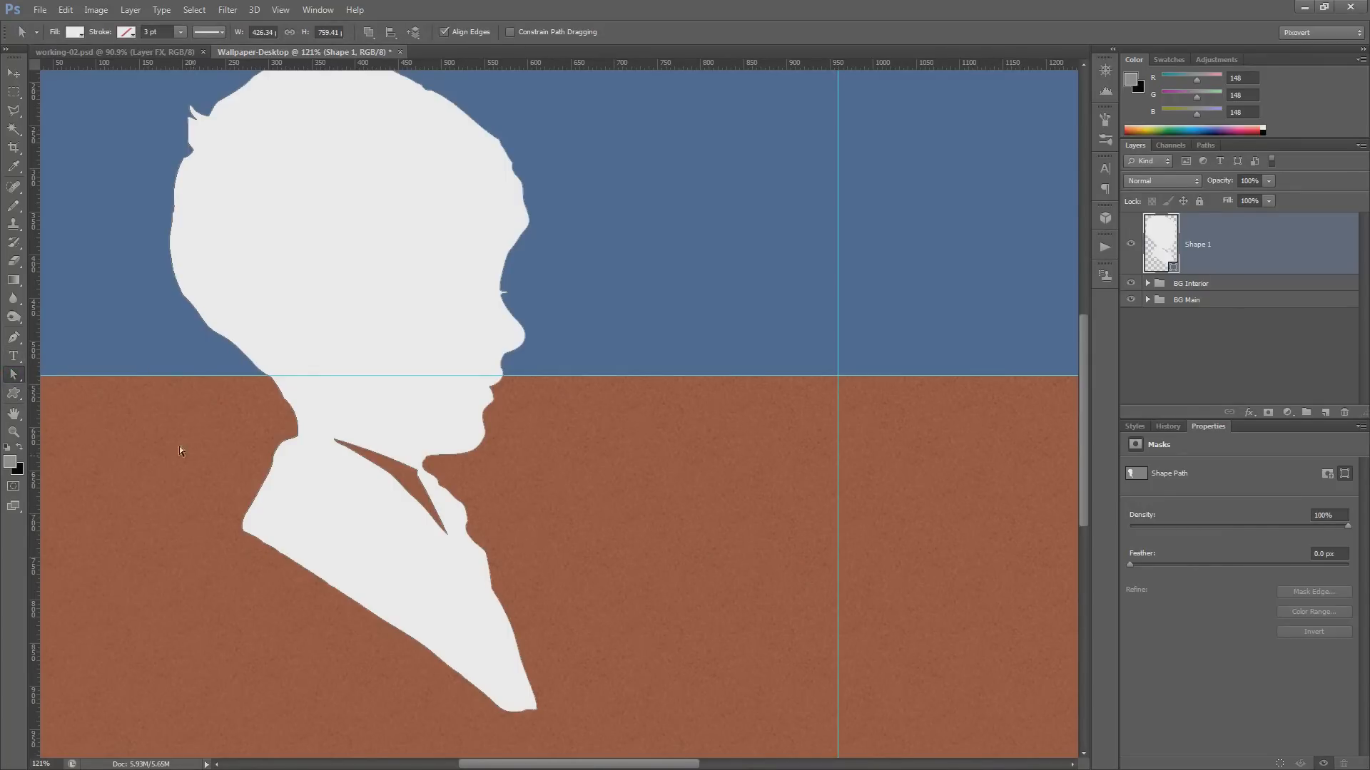
{"action": "left_click", "coordinate": [378, 459]}
{"action": "scroll", "coordinate": [397, 464], "scroll_direction": "up", "scroll_amount": 3}
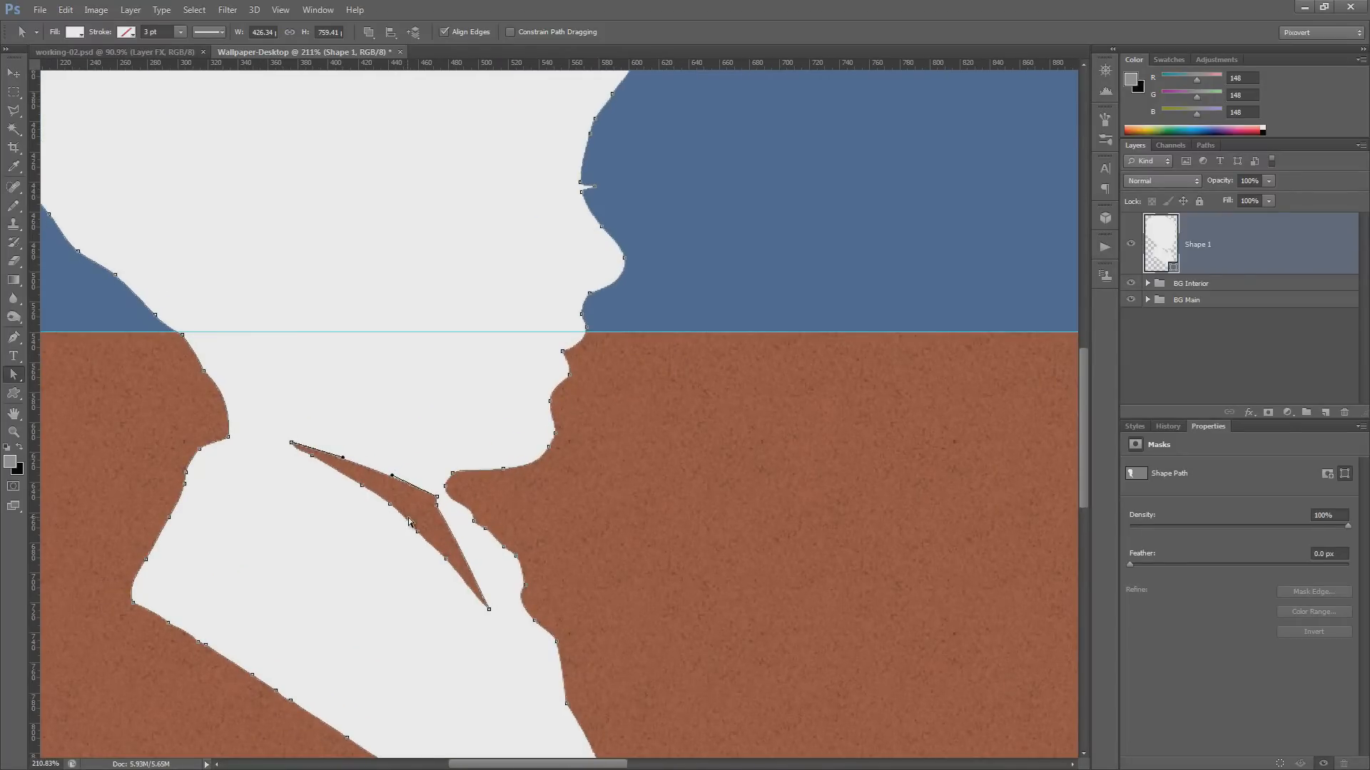
{"action": "left_click", "coordinate": [450, 567]}
{"action": "left_click", "coordinate": [332, 460]}
{"action": "scroll", "coordinate": [397, 474], "scroll_direction": "down", "scroll_amount": 3}
{"action": "scroll", "coordinate": [398, 478], "scroll_direction": "up", "scroll_amount": 4}
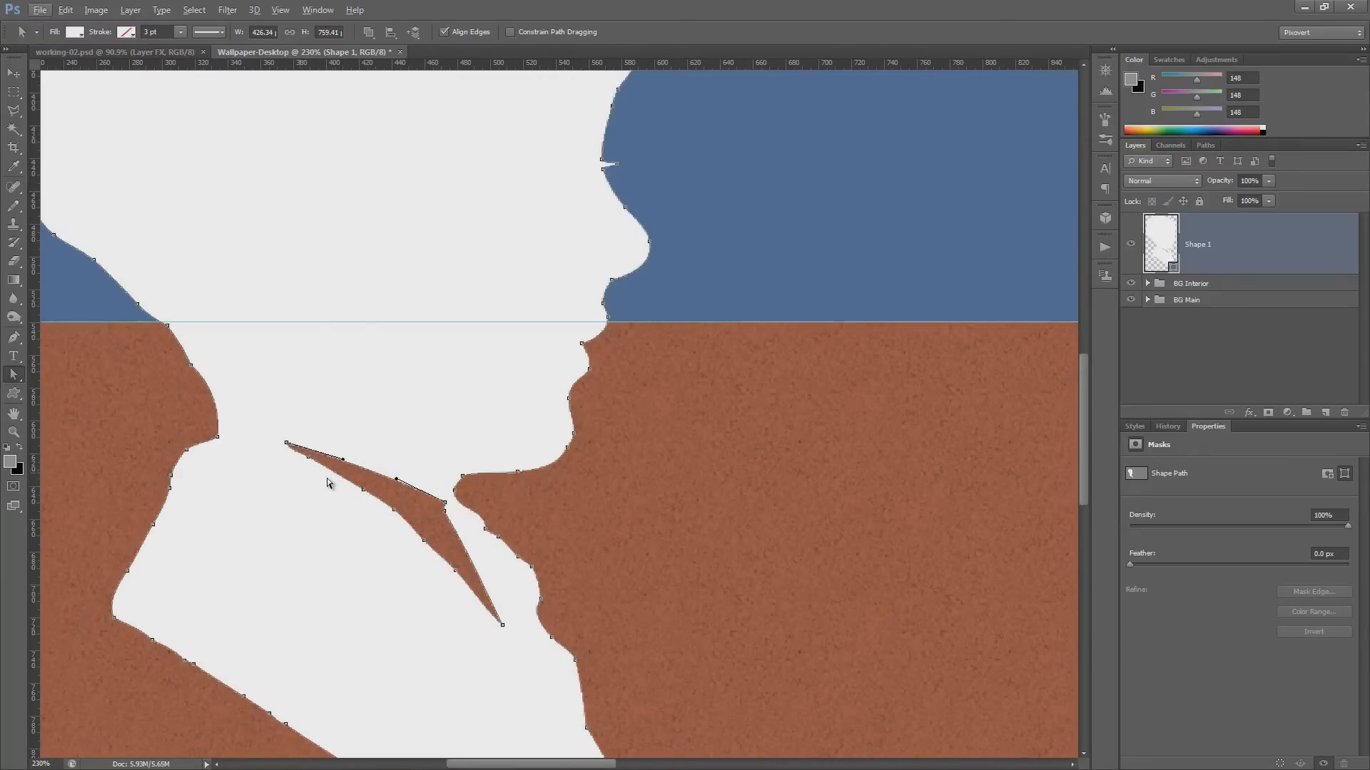
{"action": "left_click", "coordinate": [271, 418]}
{"action": "left_click_drag", "start_coordinate": [361, 486], "coordinate": [447, 627]}
{"action": "key", "text": "Delete"}
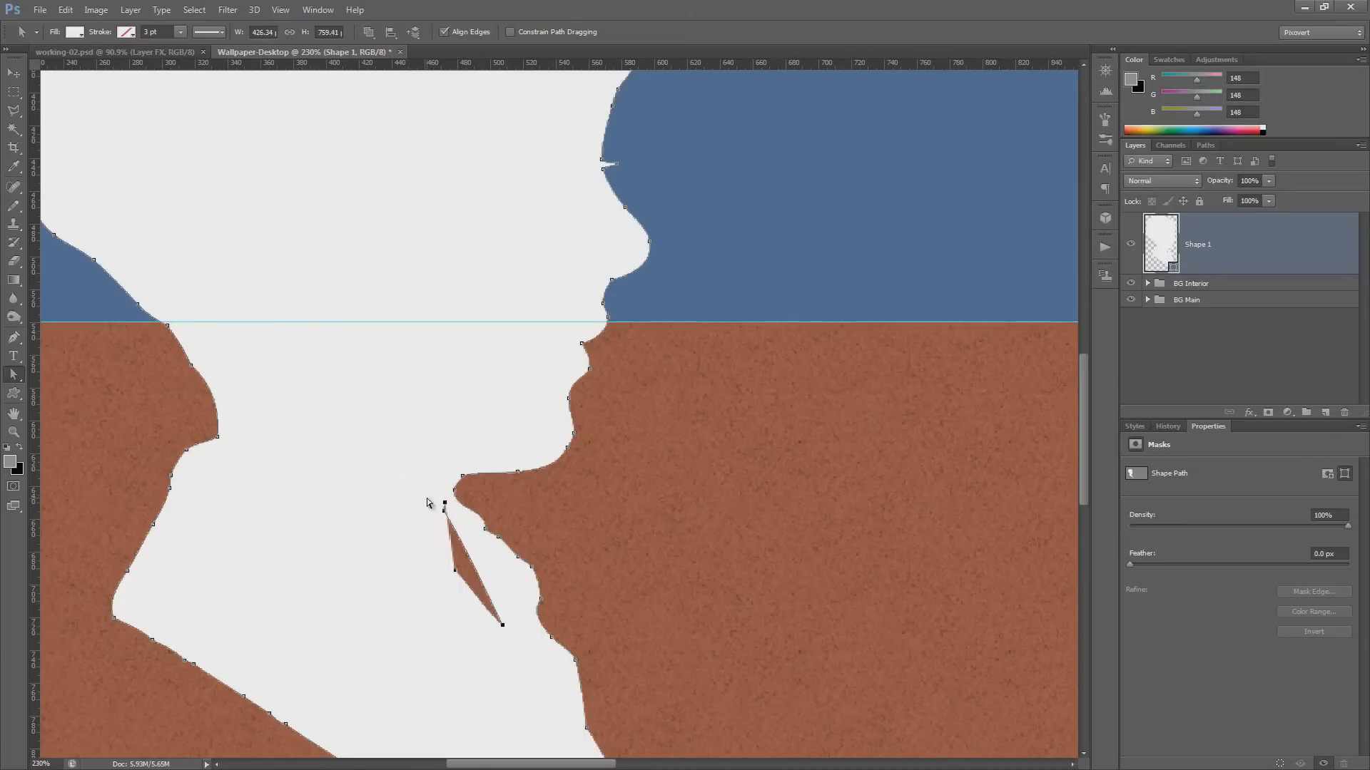
- Delete the rest of the collar cut-out's anchor points so the head silhouette is one solid shape
{"action": "left_click", "coordinate": [484, 601]}
{"action": "key", "text": "Delete"}
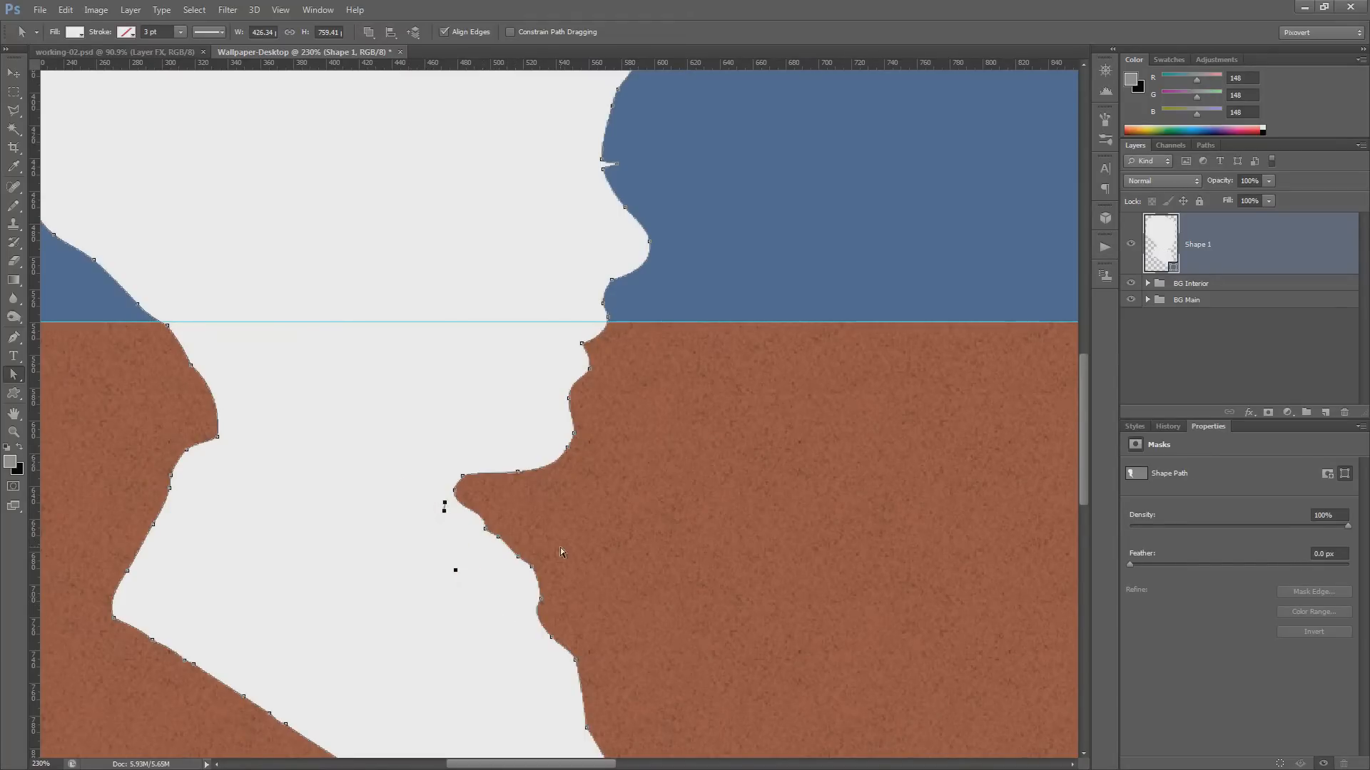
{"action": "left_click_drag", "start_coordinate": [456, 570], "coordinate": [344, 512]}
{"action": "scroll", "coordinate": [380, 428], "scroll_direction": "down", "scroll_amount": 5}
{"action": "scroll", "coordinate": [453, 467], "scroll_direction": "down", "scroll_amount": 3}
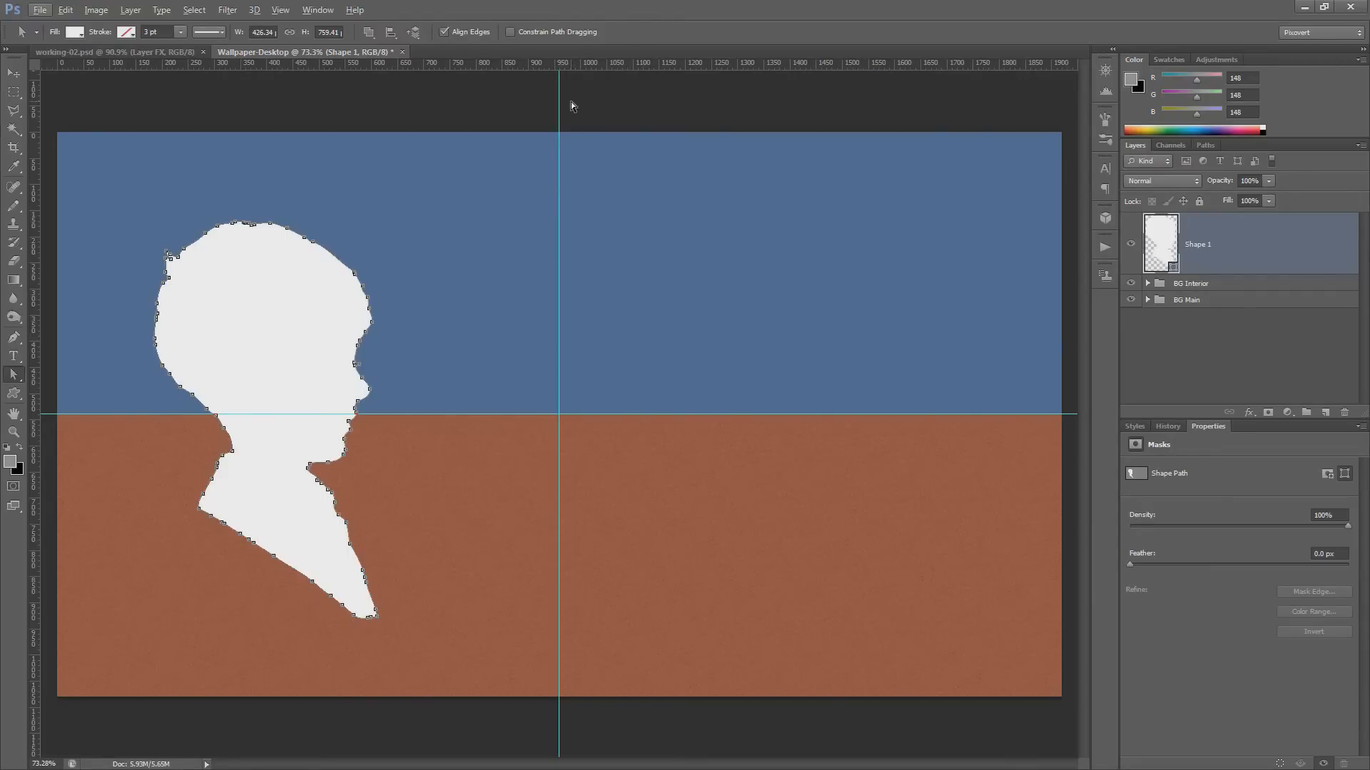
- Hide the rulers and clear all guides from the wallpaper document
{"action": "key", "text": "ctrl+r"}
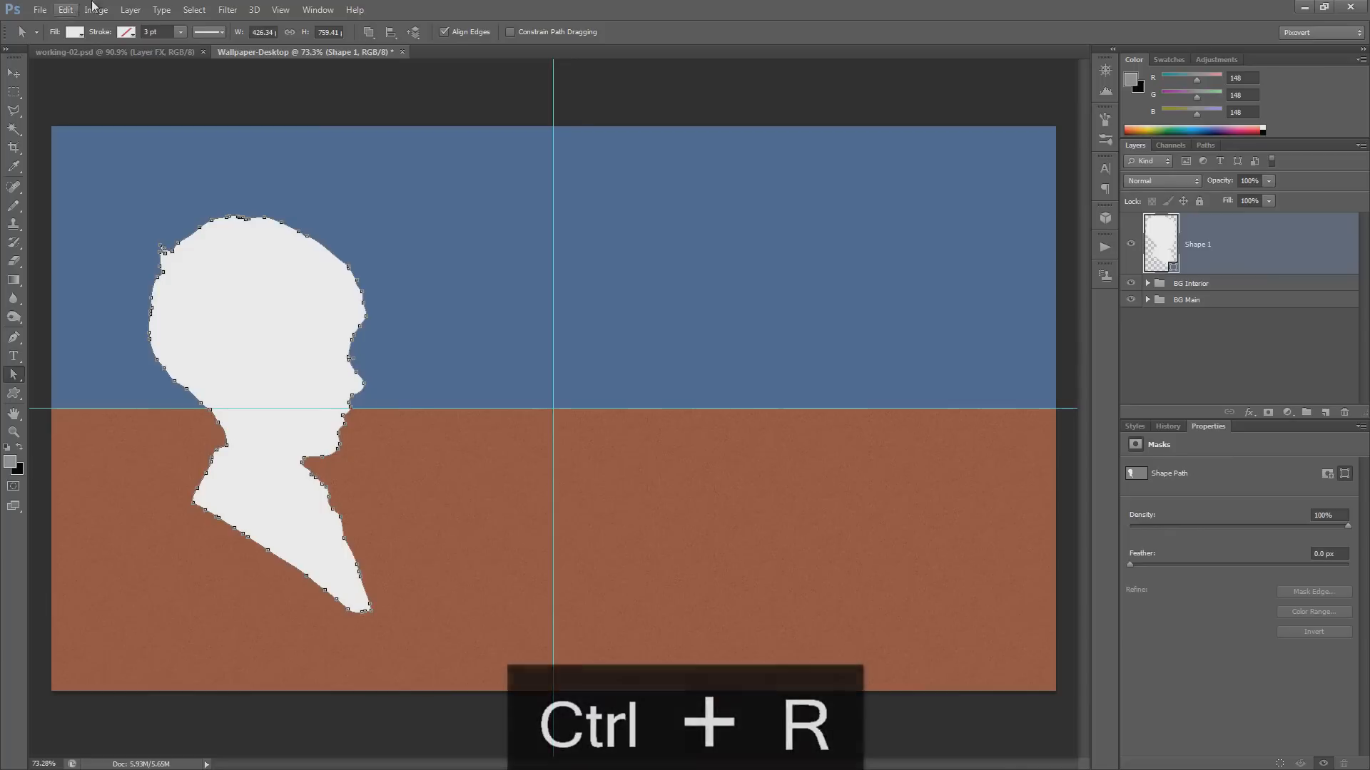
{"action": "left_click", "coordinate": [295, 14]}
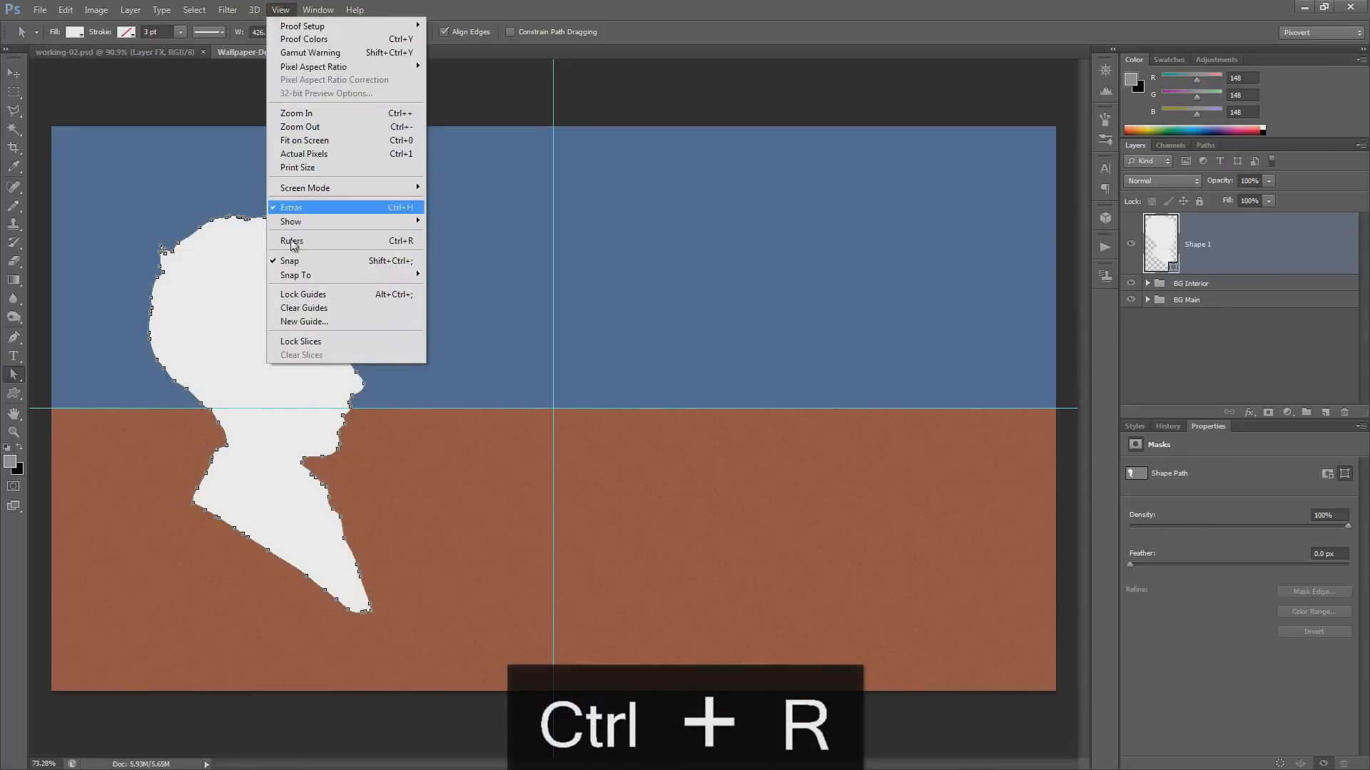
{"action": "left_click", "coordinate": [303, 308]}
{"action": "key", "text": "ctrl+1"}
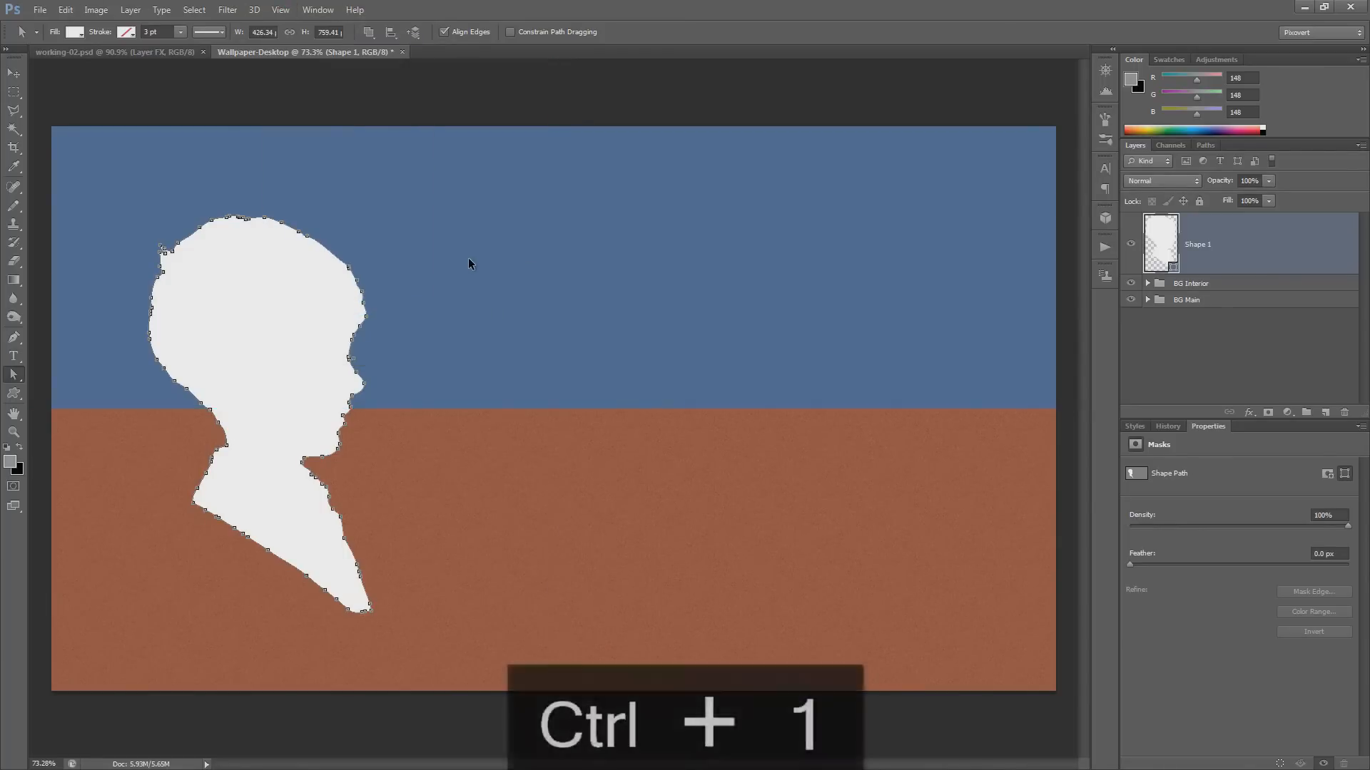
{"action": "left_click_drag", "start_coordinate": [371, 262], "coordinate": [519, 260]}
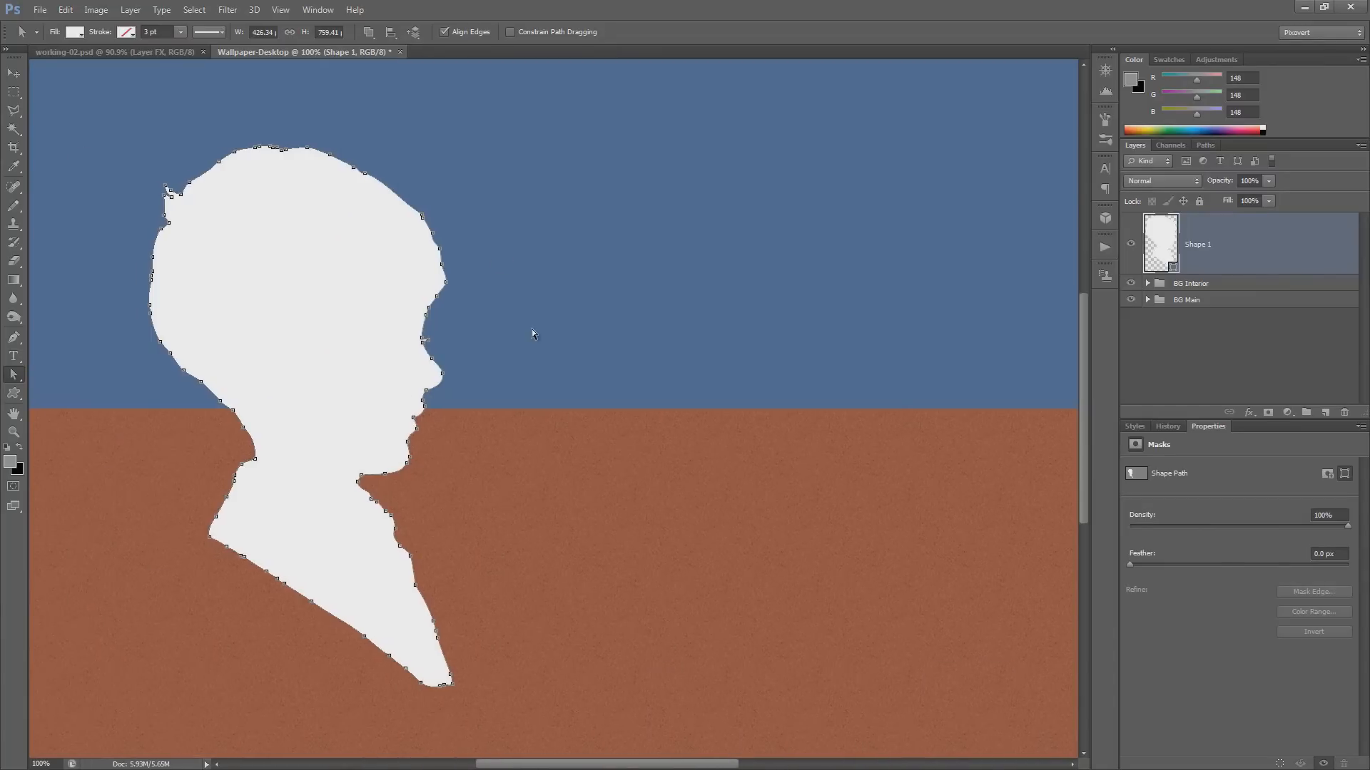
{"action": "scroll", "coordinate": [522, 335], "scroll_direction": "down", "scroll_amount": 2}
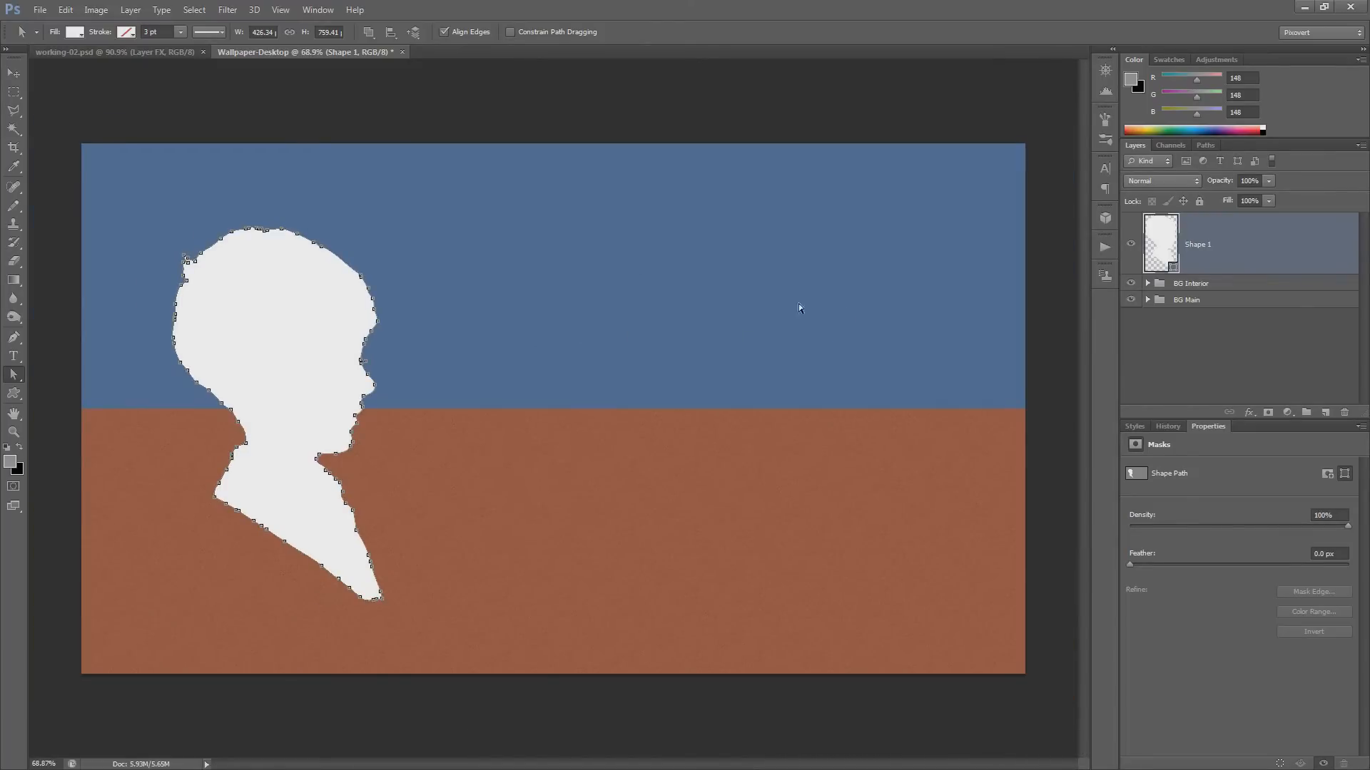
- Create a new 8 x 8 pixel RGB document at 72 pixels/inch with a transparent background
{"action": "left_click", "coordinate": [40, 9]}
{"action": "key", "text": "Escape"}
{"action": "key", "text": "ctrl+n"}
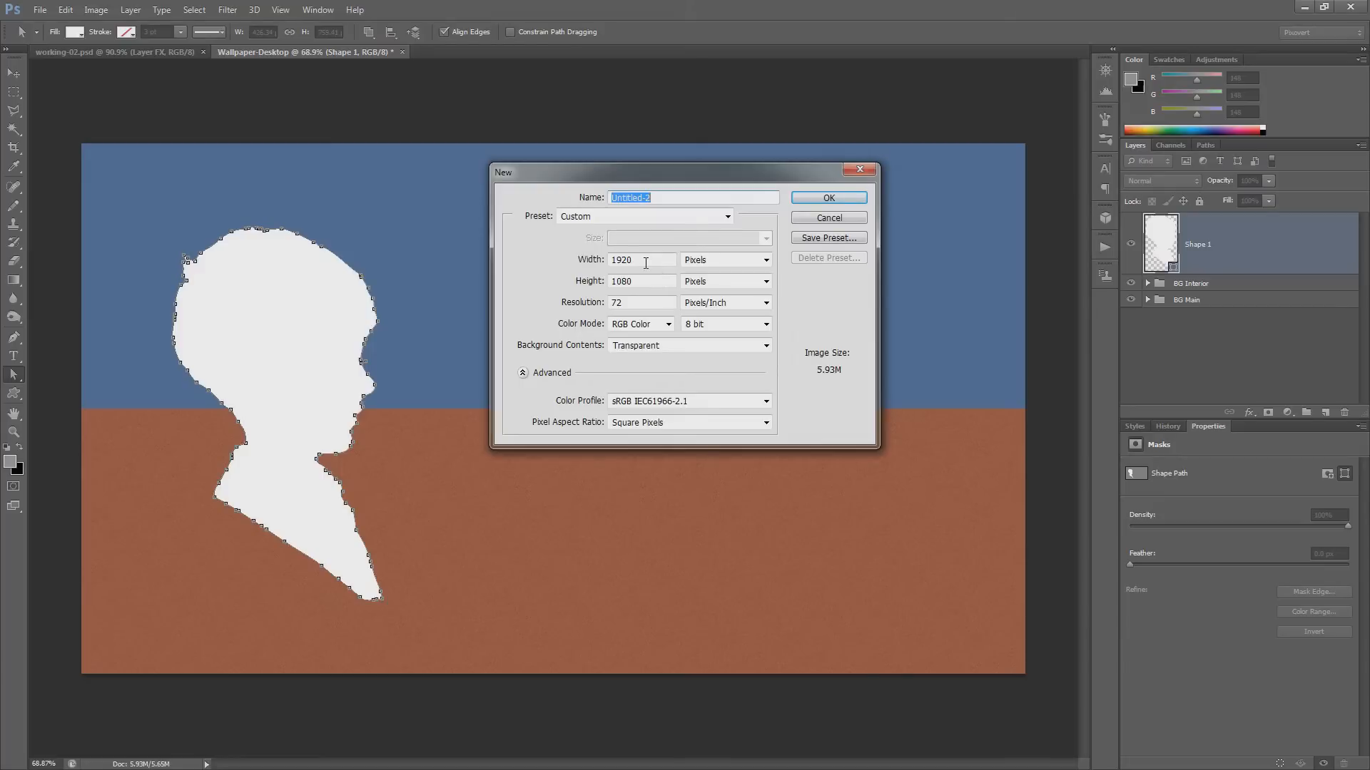
{"action": "double_click", "coordinate": [655, 262]}
{"action": "type", "text": "8"}
{"action": "key", "text": "Tab"}
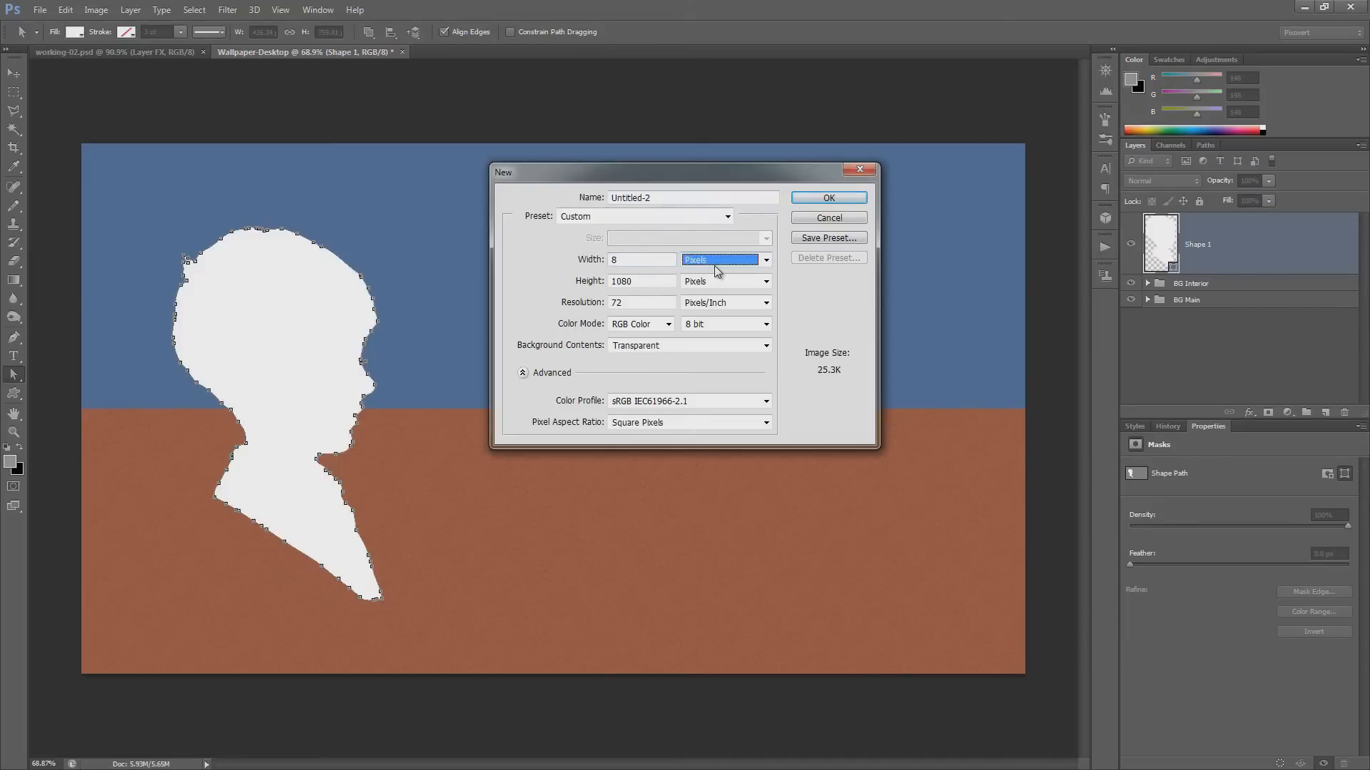
{"action": "key", "text": "Tab"}
{"action": "type", "text": "8"}
{"action": "key", "text": "Tab"}
{"action": "key", "text": "Tab"}
{"action": "key", "text": "Tab"}
{"action": "key", "text": "Tab"}
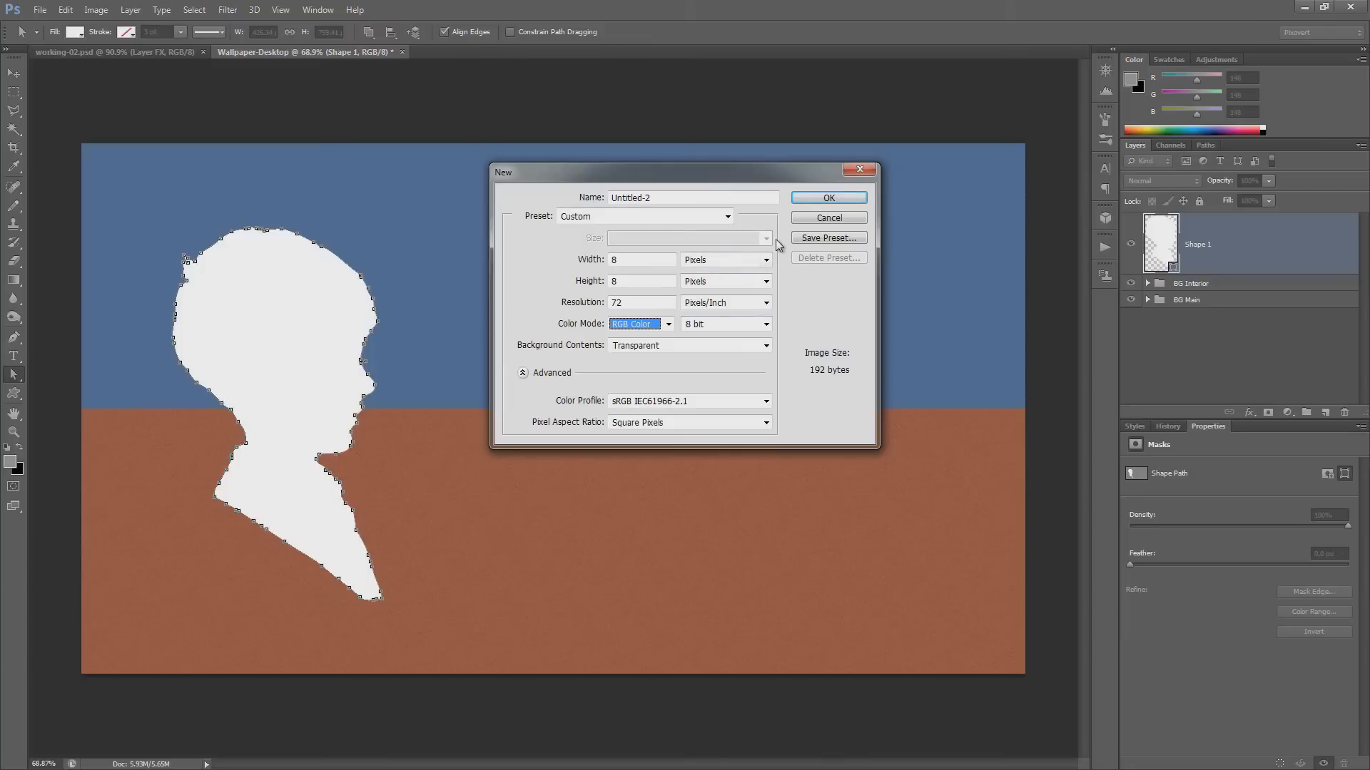
{"action": "left_click", "coordinate": [825, 200]}
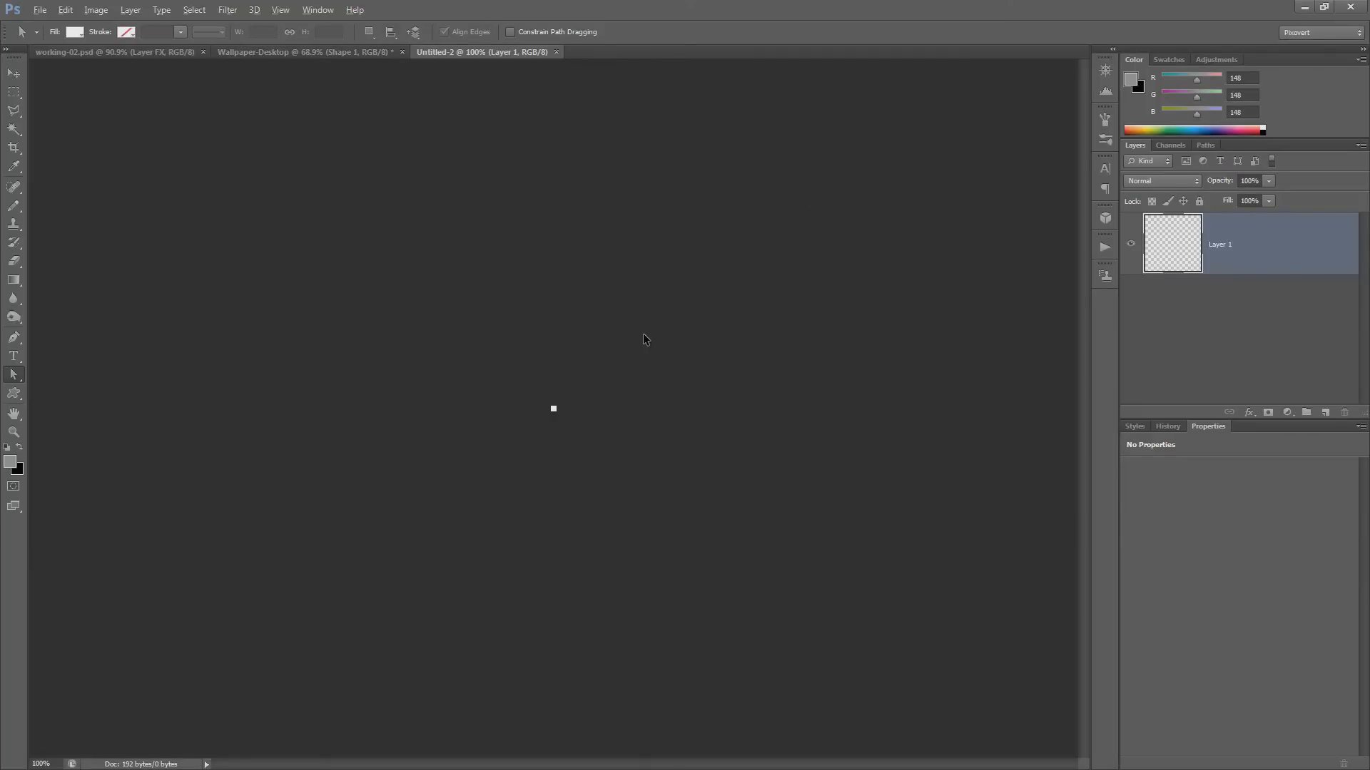
- Add a black solid color fill layer to the 8 x 8 px document and a new empty layer above it
{"action": "scroll", "coordinate": [644, 332], "scroll_direction": "up", "scroll_amount": 11}
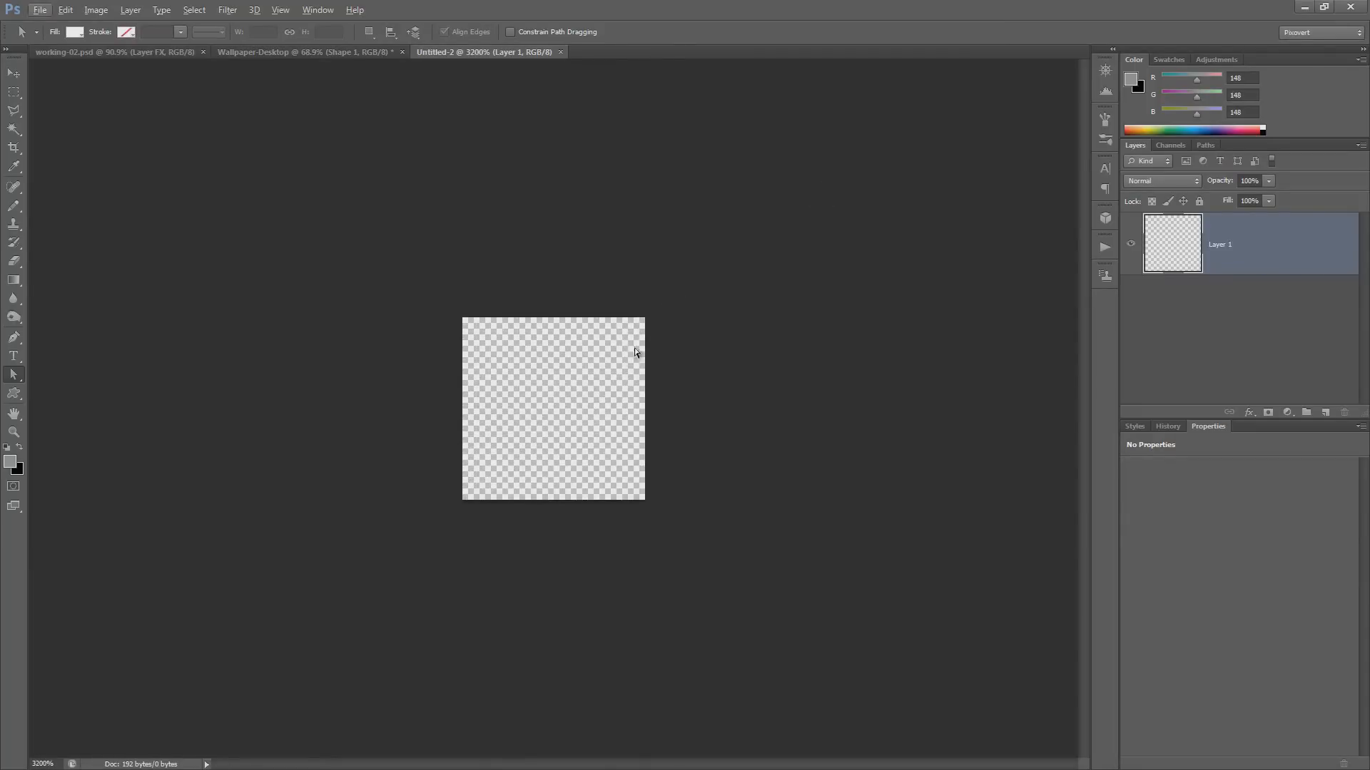
{"action": "left_click", "coordinate": [1288, 413]}
{"action": "left_click", "coordinate": [1271, 428]}
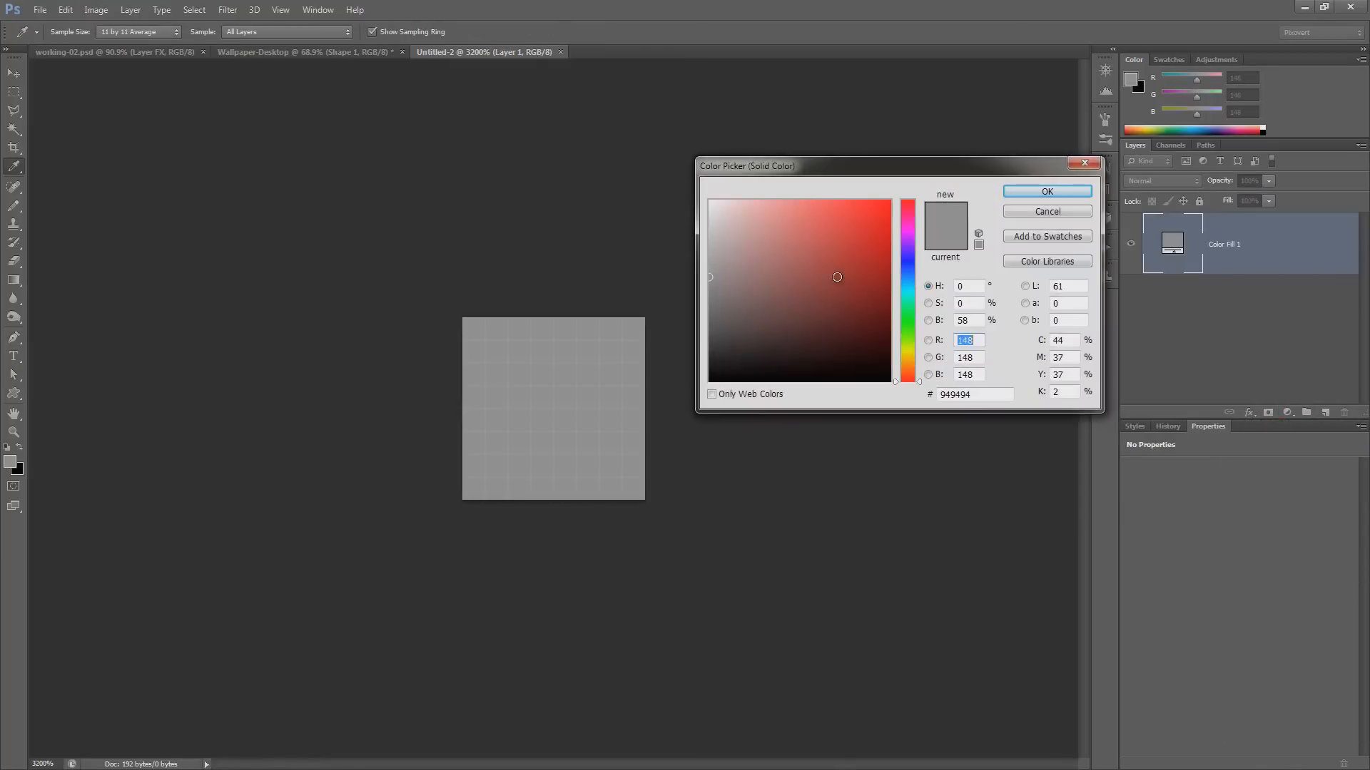
{"action": "left_click", "coordinate": [821, 382]}
{"action": "left_click", "coordinate": [1045, 191]}
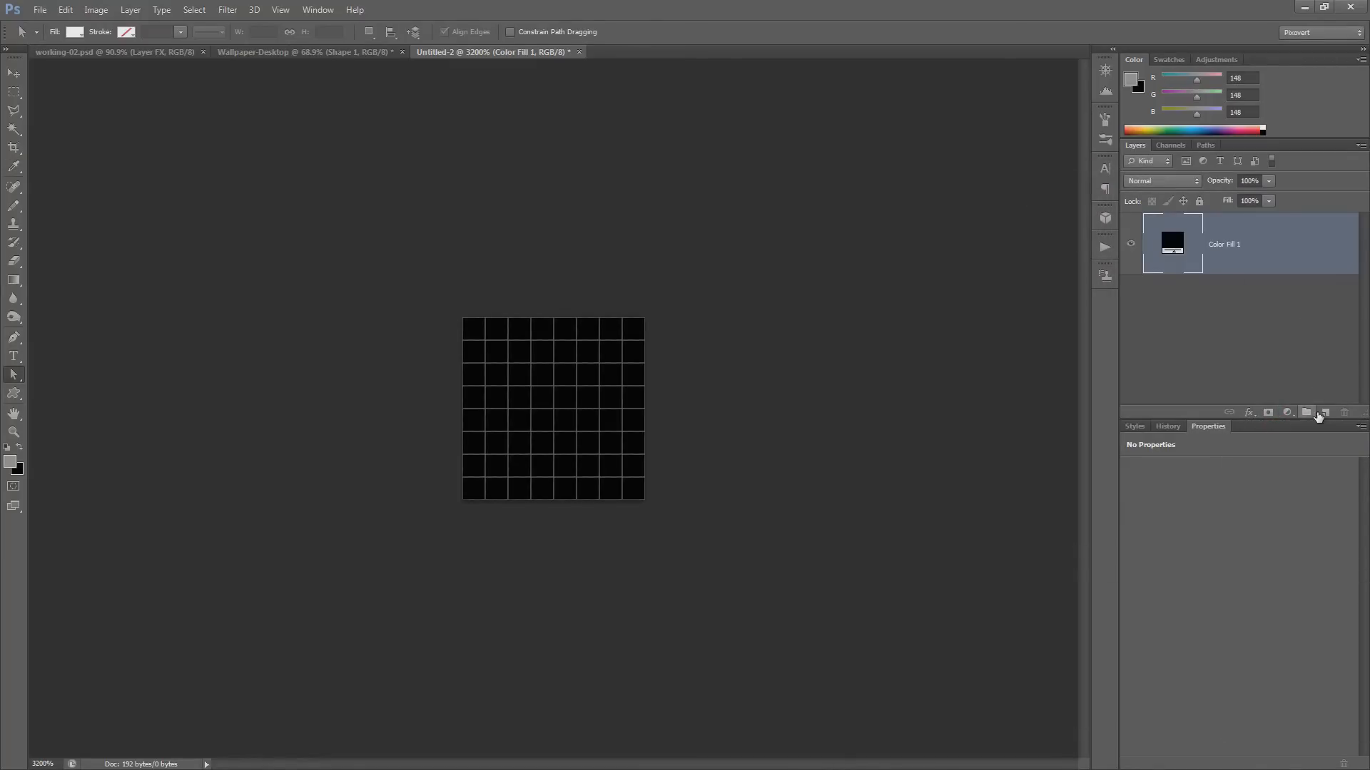
{"action": "left_click", "coordinate": [1306, 412]}
{"action": "key", "text": "ctrl+z"}
{"action": "left_click", "coordinate": [1325, 412]}
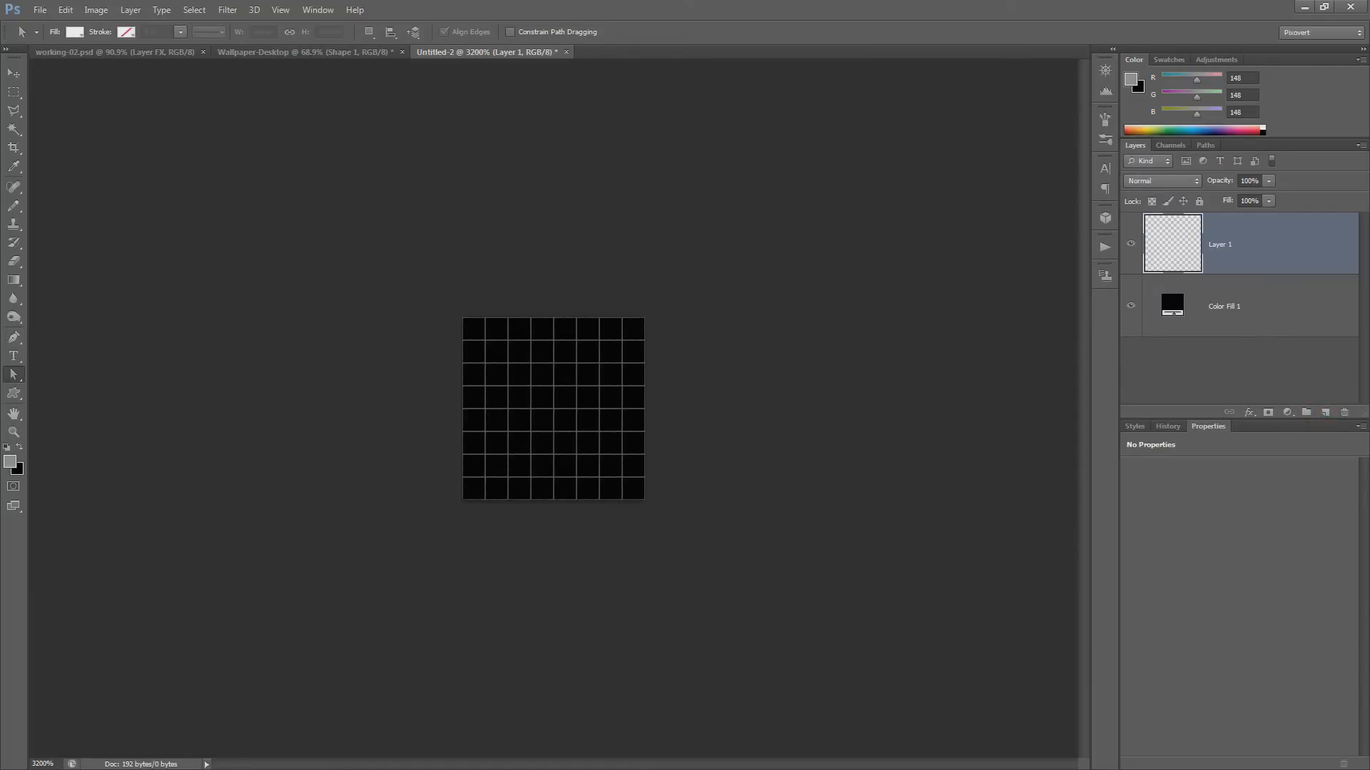
- Bring up the working-02.psd reference wallpaper, and choose the Pencil tool with the first round brush preset at 1 px
{"action": "left_click_drag", "start_coordinate": [114, 51], "coordinate": [683, 6]}
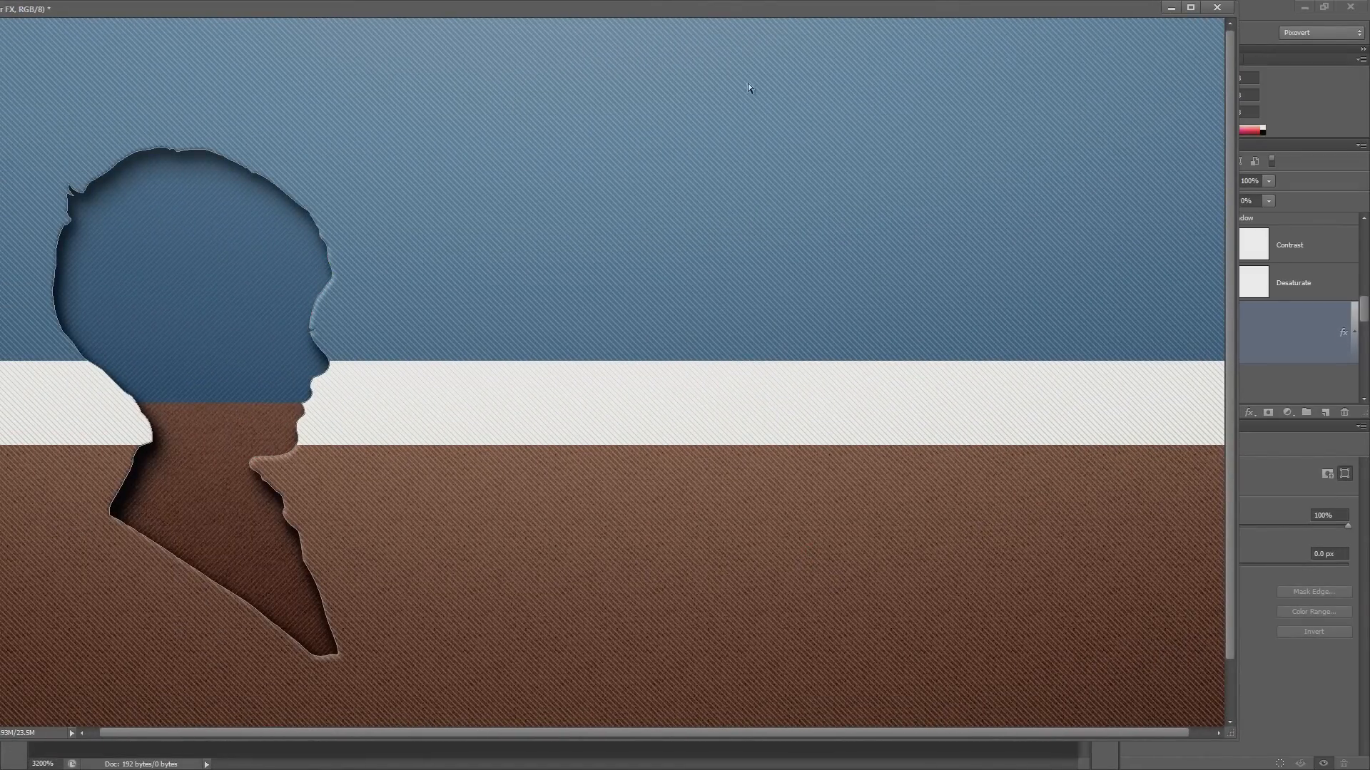
{"action": "left_click", "coordinate": [807, 7]}
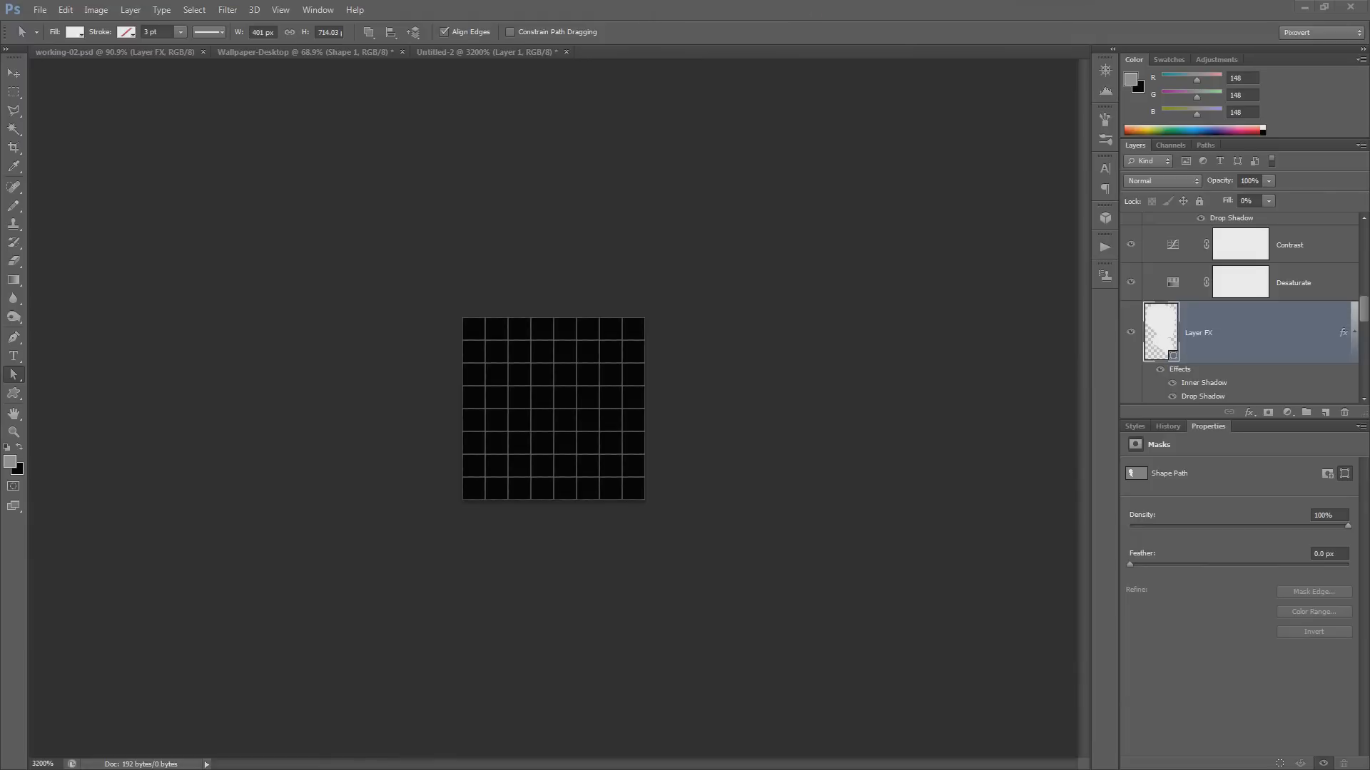
{"action": "left_click", "coordinate": [15, 93]}
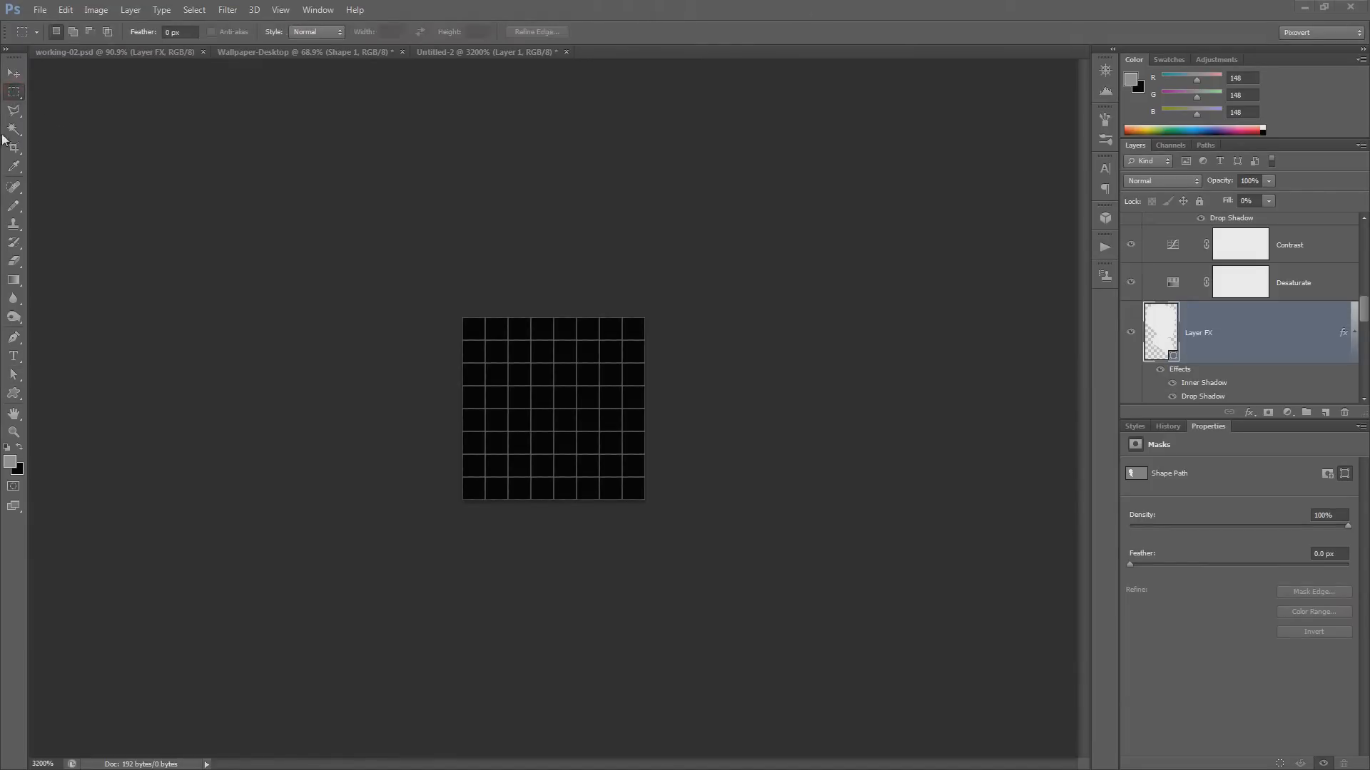
{"action": "left_click", "coordinate": [13, 207]}
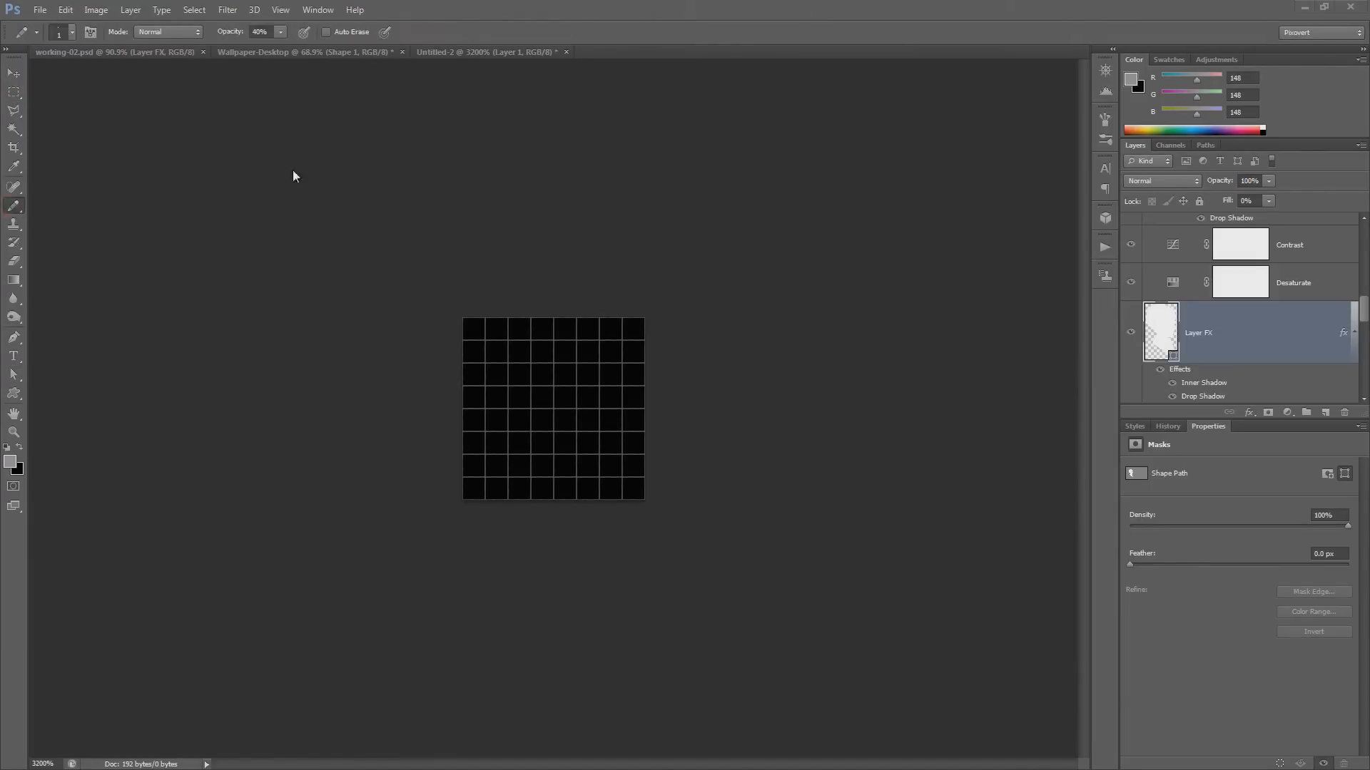
{"action": "left_click", "coordinate": [71, 31]}
{"action": "left_click", "coordinate": [131, 151]}
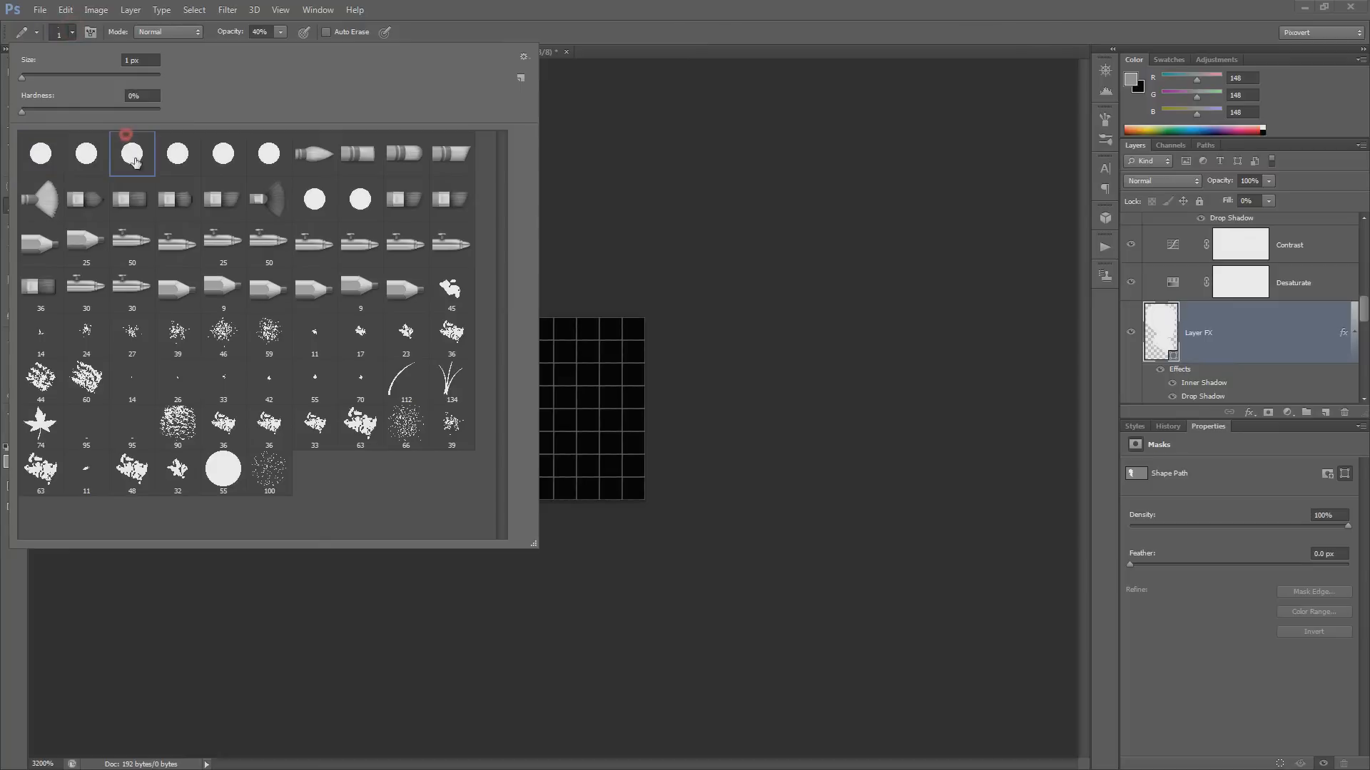
{"action": "left_click", "coordinate": [44, 154]}
{"action": "left_click", "coordinate": [44, 152]}
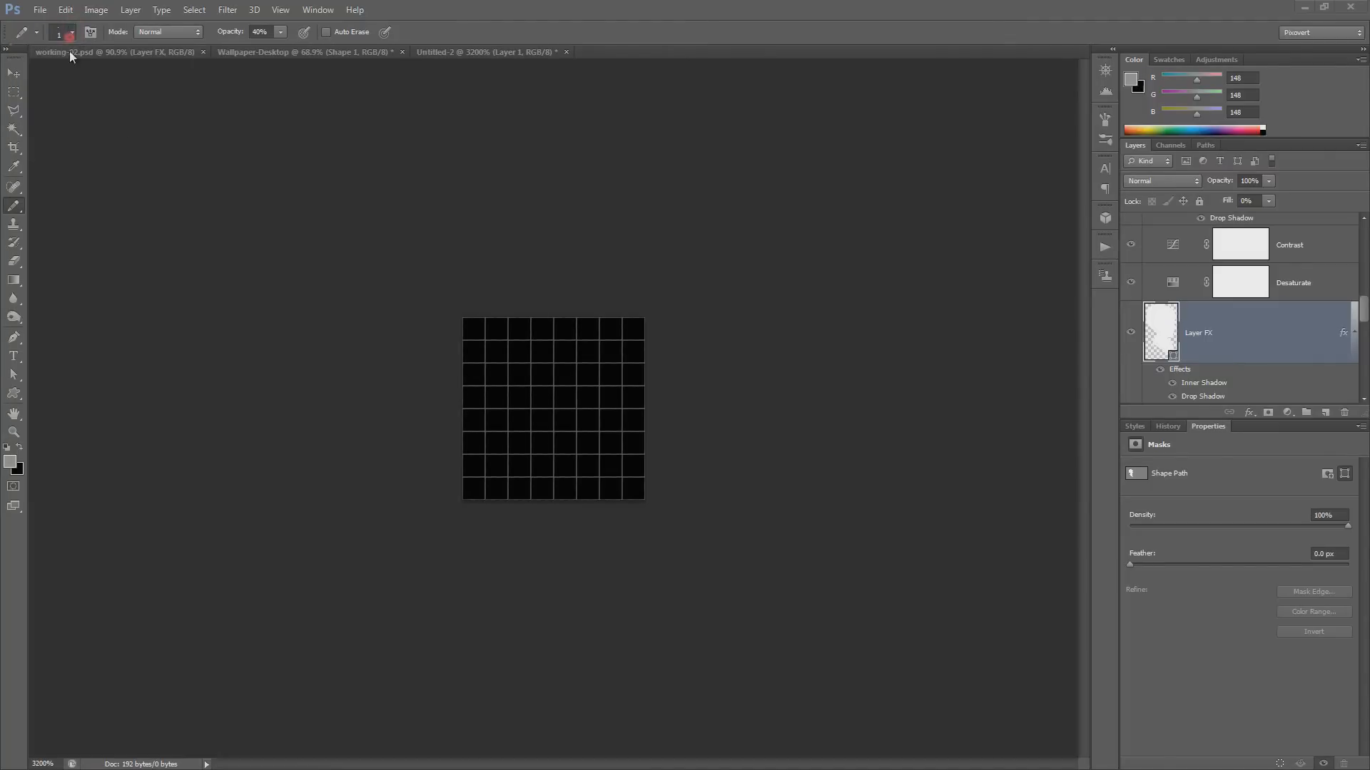
{"action": "left_click", "coordinate": [71, 31]}
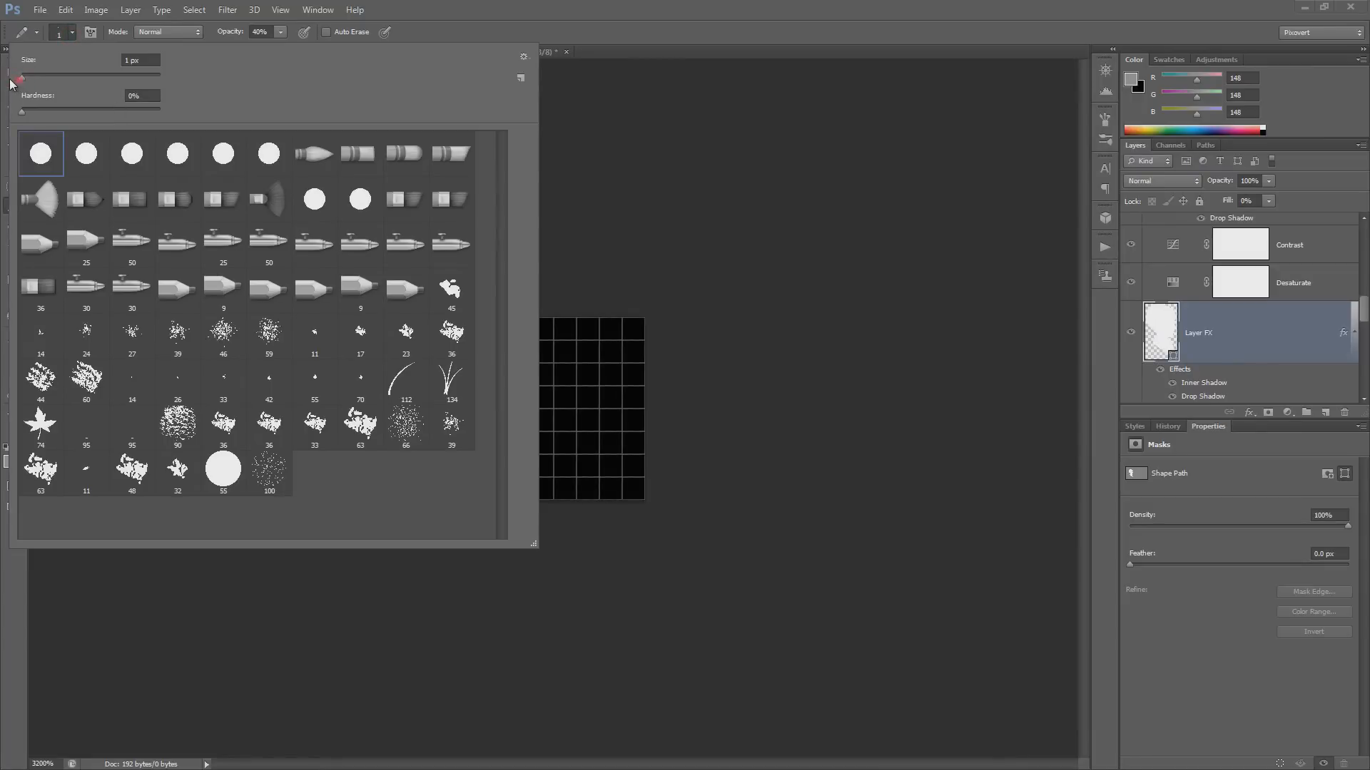
{"action": "left_click_drag", "start_coordinate": [12, 84], "coordinate": [12, 84]}
{"action": "left_click", "coordinate": [440, 12]}
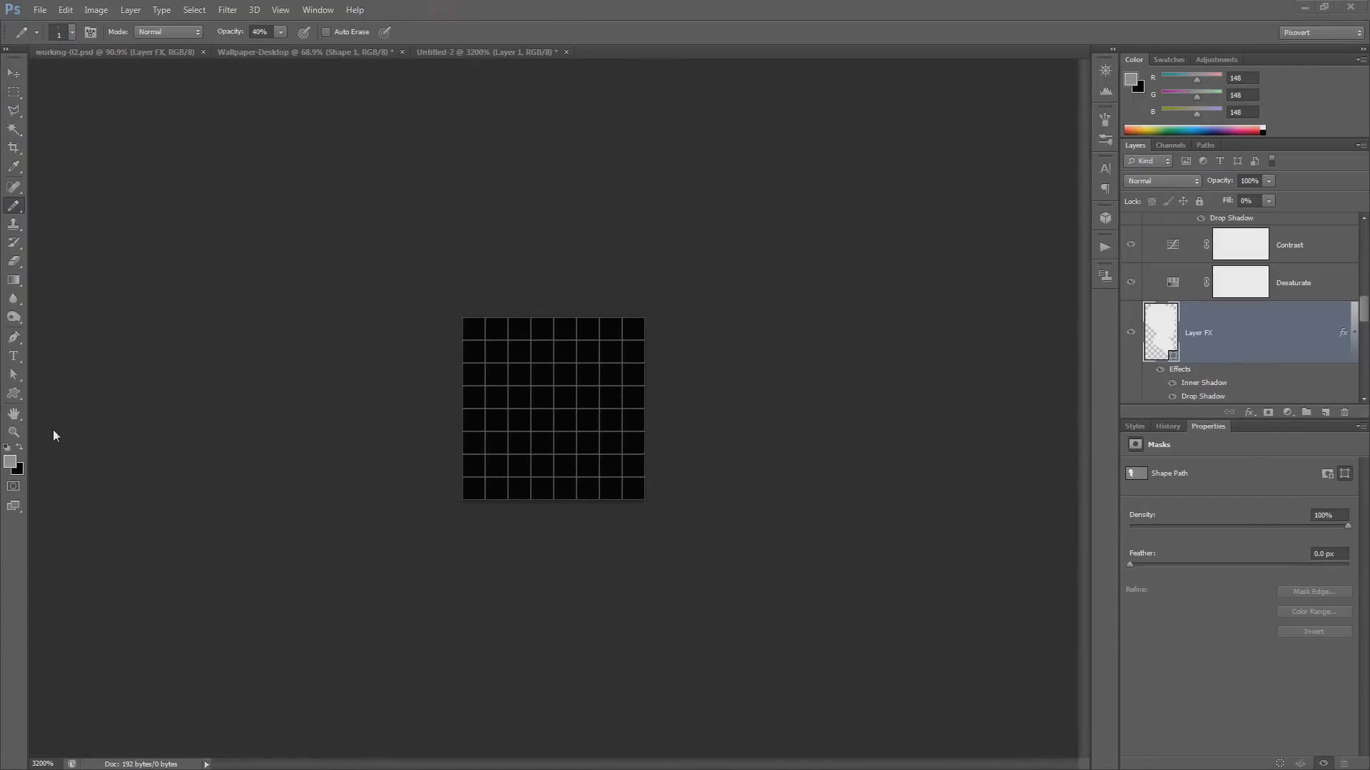
- Use gray (949494) as the foreground color and set the Pencil tool's opacity to 68%
{"action": "left_click", "coordinate": [11, 464]}
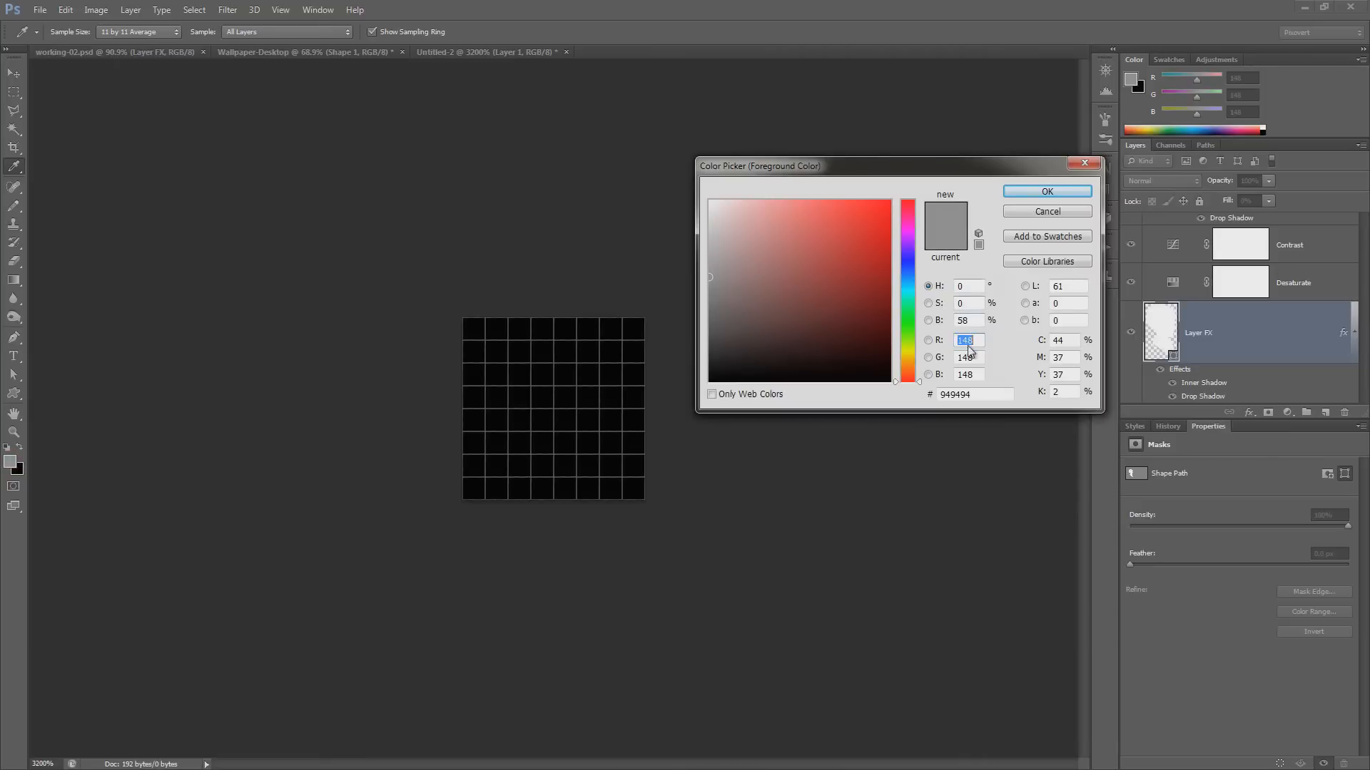
{"action": "left_click", "coordinate": [966, 288]}
{"action": "left_click", "coordinate": [1041, 193]}
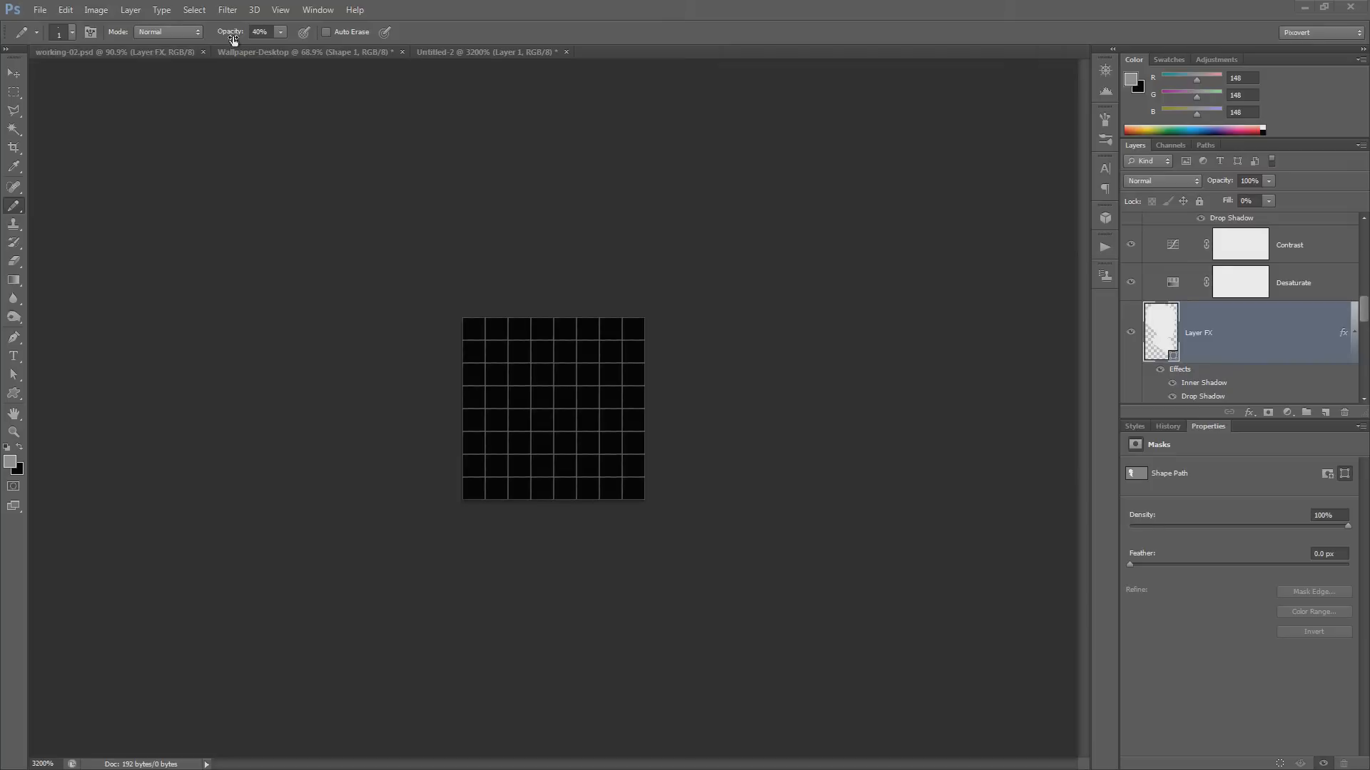
{"action": "left_click_drag", "start_coordinate": [245, 36], "coordinate": [187, 33]}
{"action": "key", "text": "Return"}
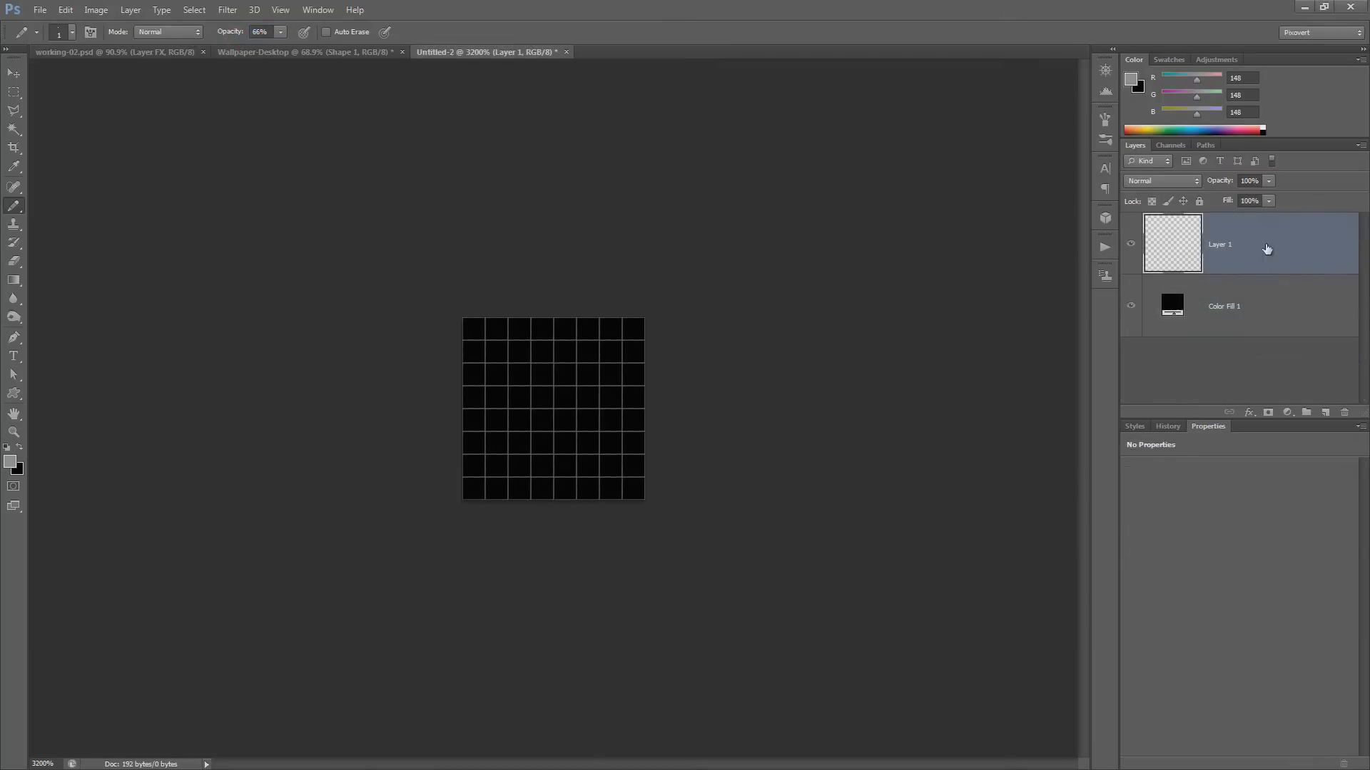
- Draw a one-pixel gray diagonal on Layer 1 from the tile's top-right corner pixel to its bottom-left corner pixel
{"action": "left_click", "coordinate": [1198, 309]}
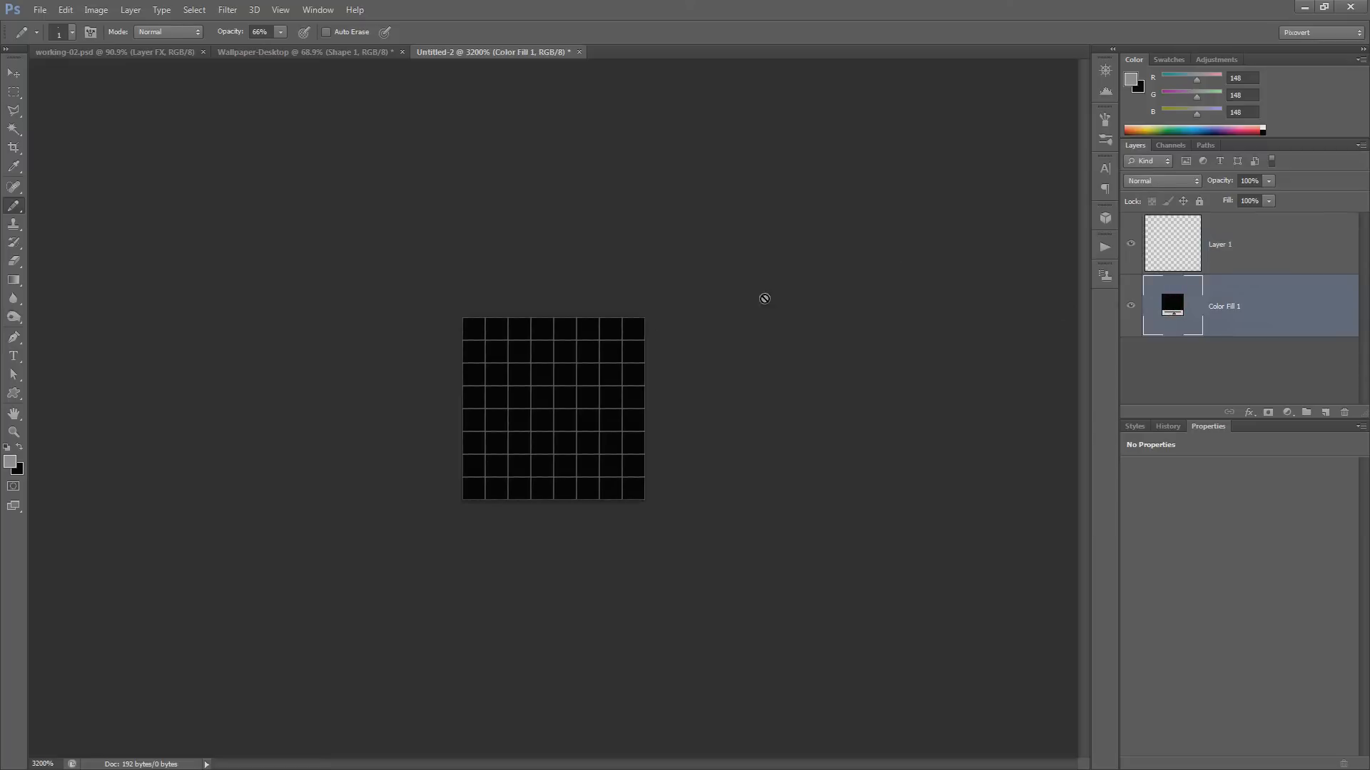
{"action": "left_click", "coordinate": [1181, 248]}
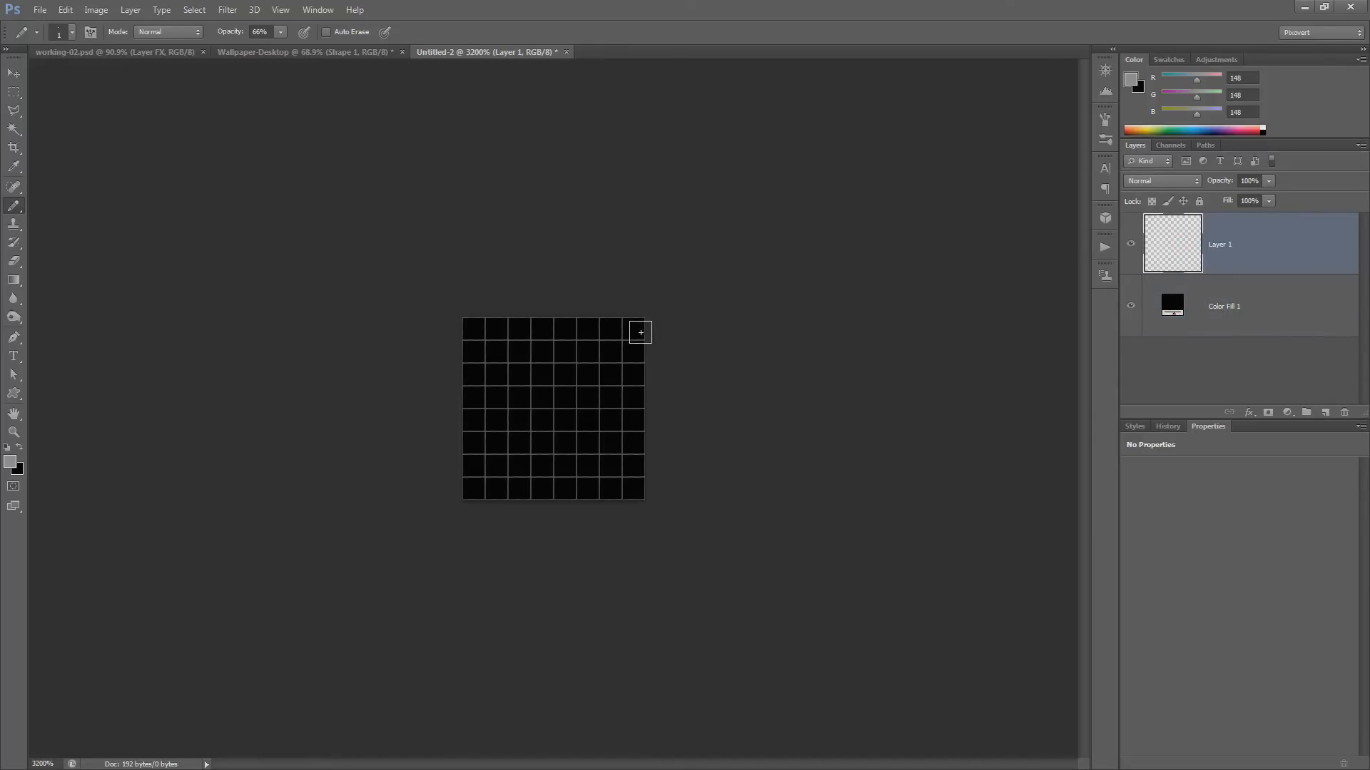
{"action": "key", "text": "alt"}
{"action": "left_click", "coordinate": [634, 330]}
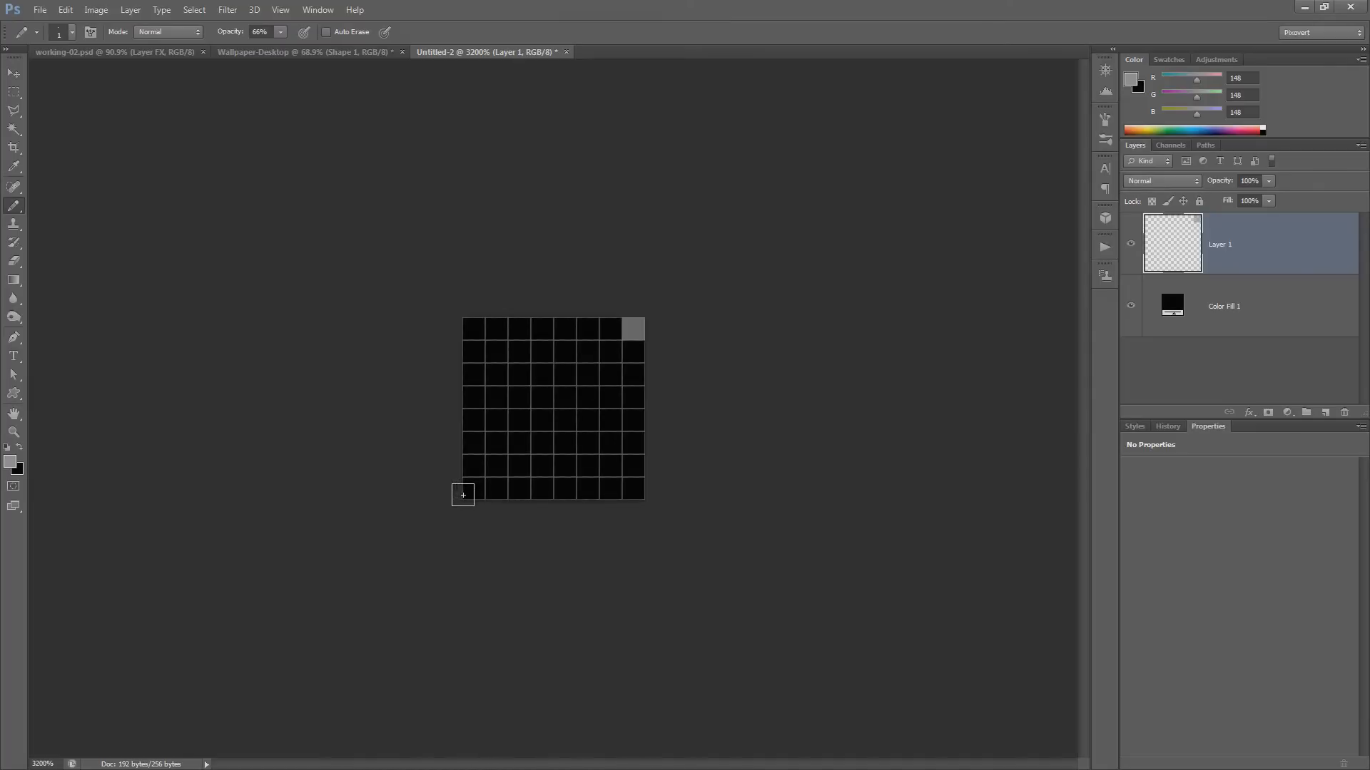
{"action": "left_click", "coordinate": [463, 495], "text": "shift"}
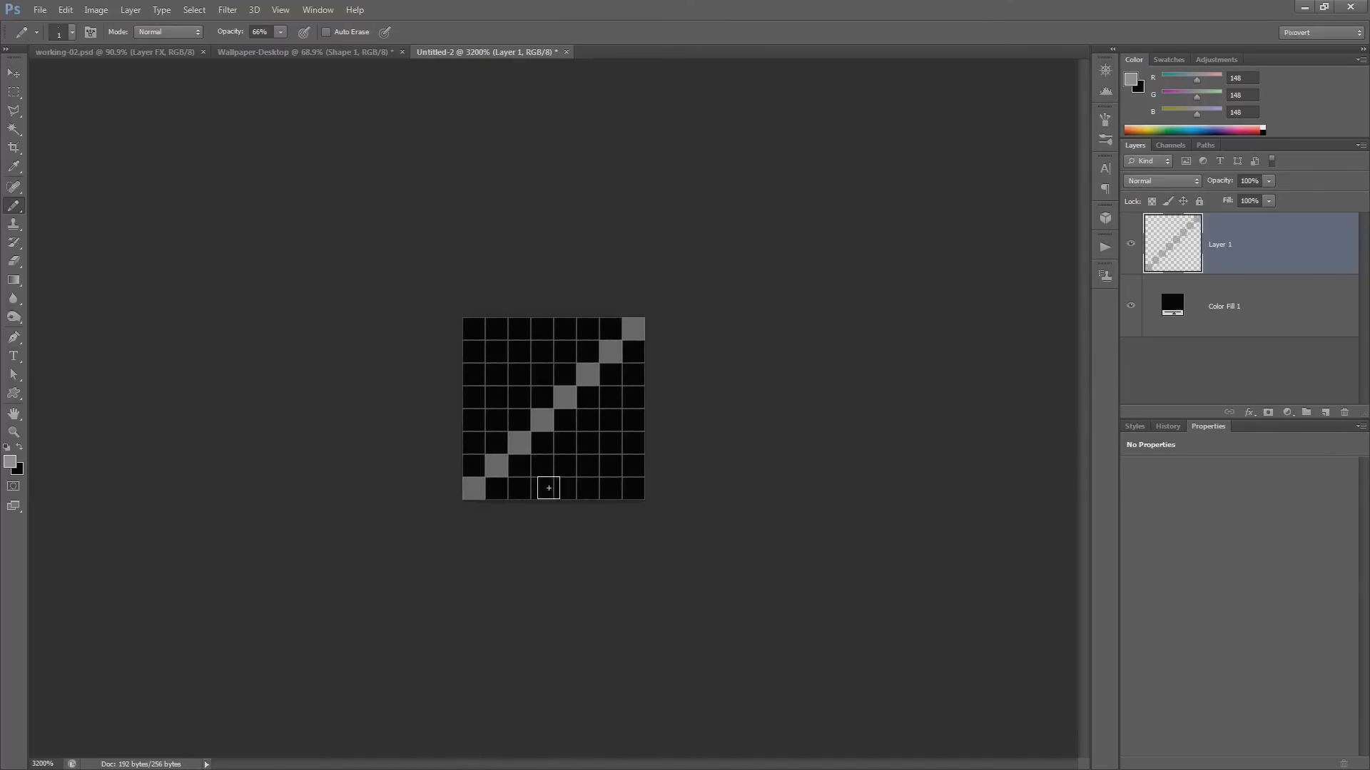
- Set the Pencil tool's opacity to 40% and draw a parallel one-pixel diagonal along each side of the existing line
{"action": "left_click", "coordinate": [261, 32]}
{"action": "type", "text": "40"}
{"action": "key", "text": "Return"}
{"action": "left_click", "coordinate": [611, 327]}
{"action": "left_click", "coordinate": [473, 466], "text": "shift"}
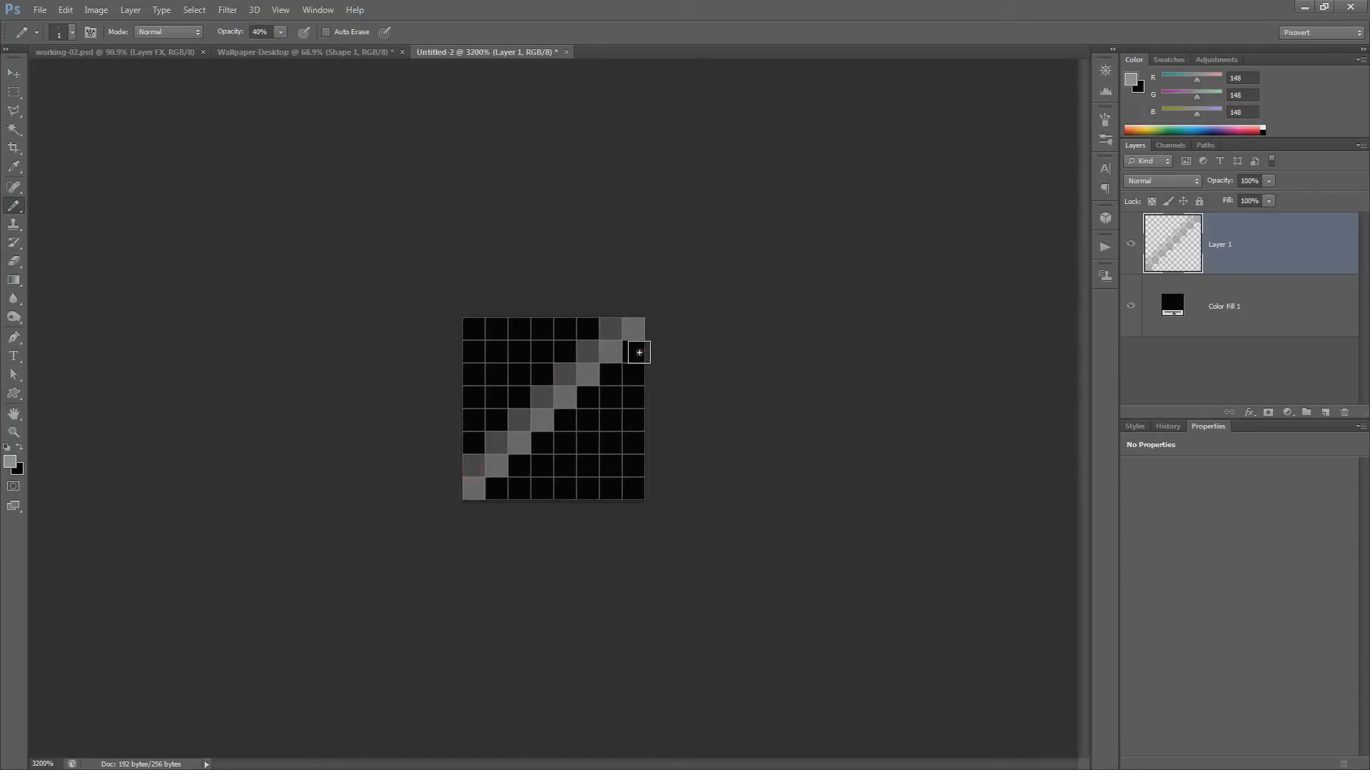
{"action": "left_click", "coordinate": [633, 352]}
{"action": "left_click", "coordinate": [496, 489], "text": "shift"}
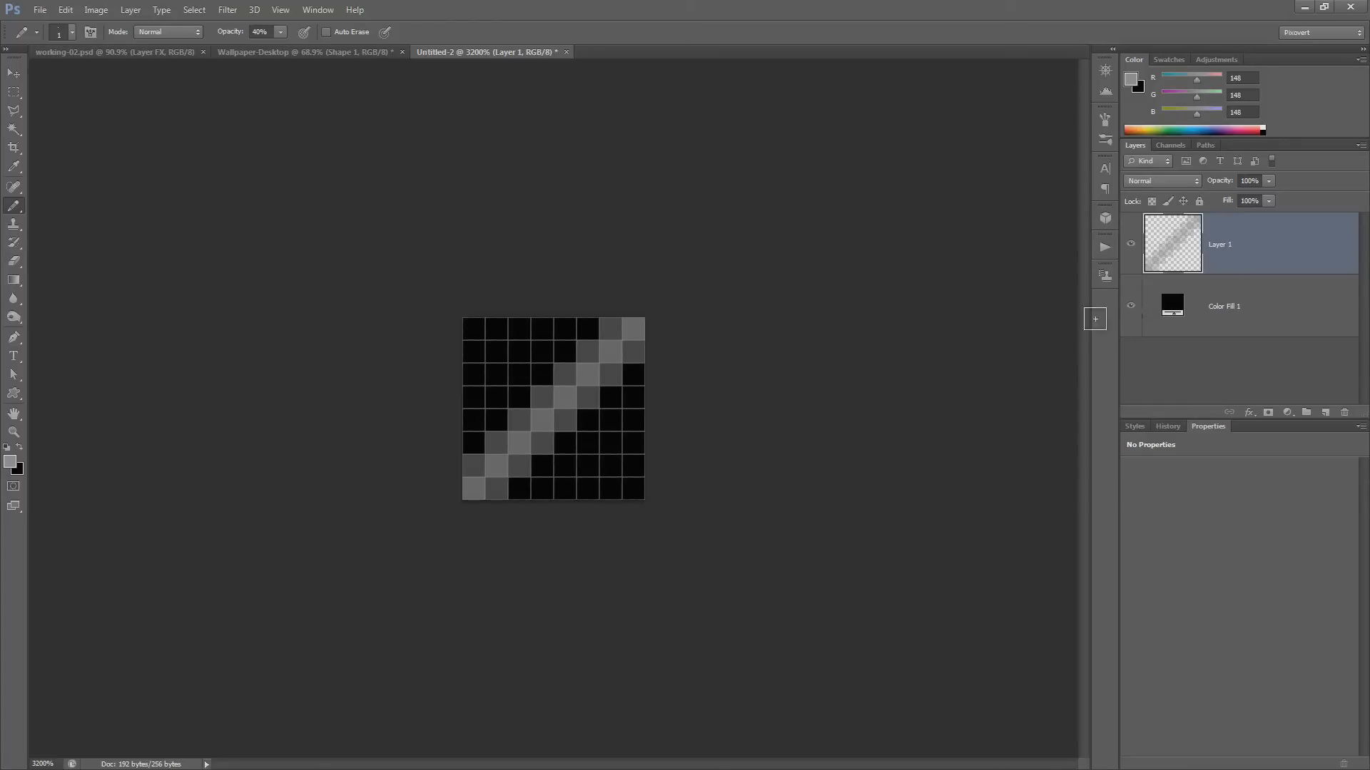
- Try shading the tile's empty bottom-right and top-left corner pixels with the Pencil tool, and undo those marks
{"action": "left_click", "coordinate": [634, 488]}
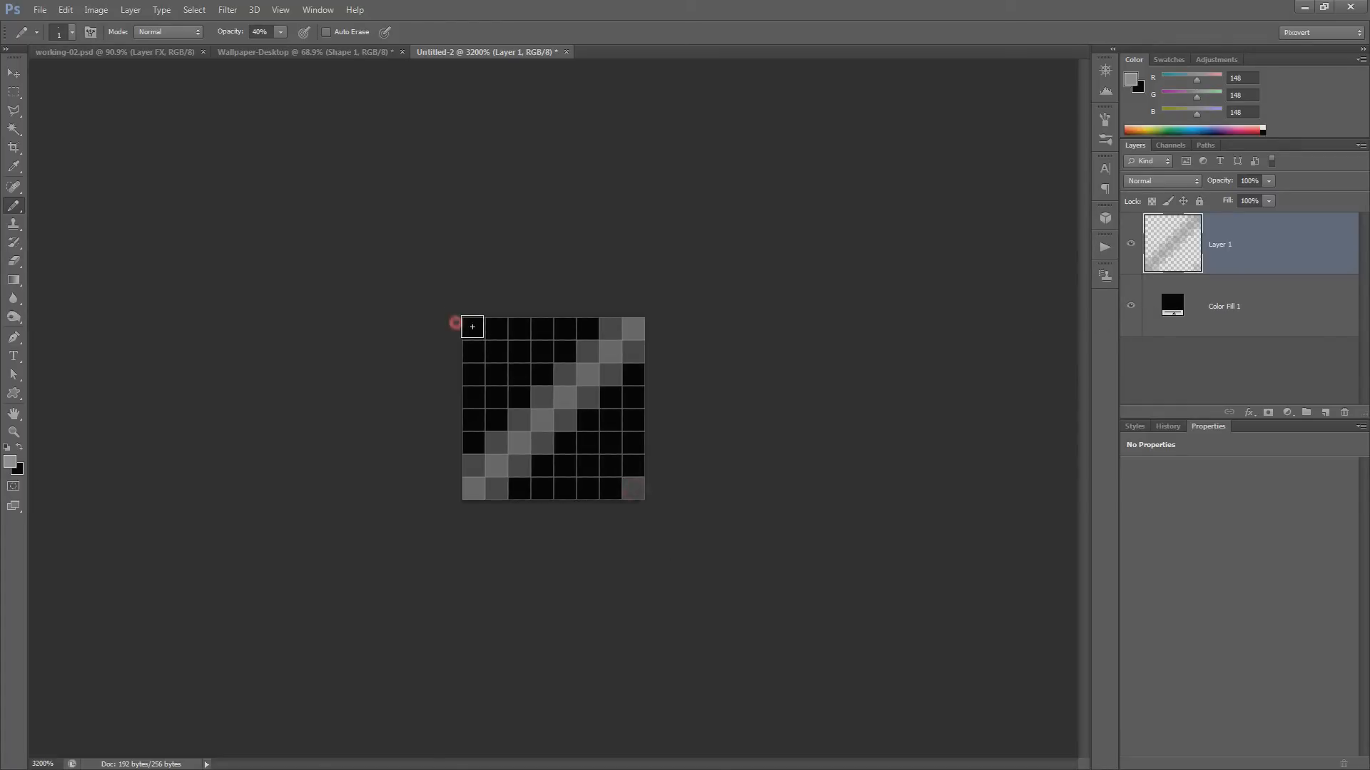
{"action": "left_click", "coordinate": [472, 327]}
{"action": "left_click", "coordinate": [571, 449]}
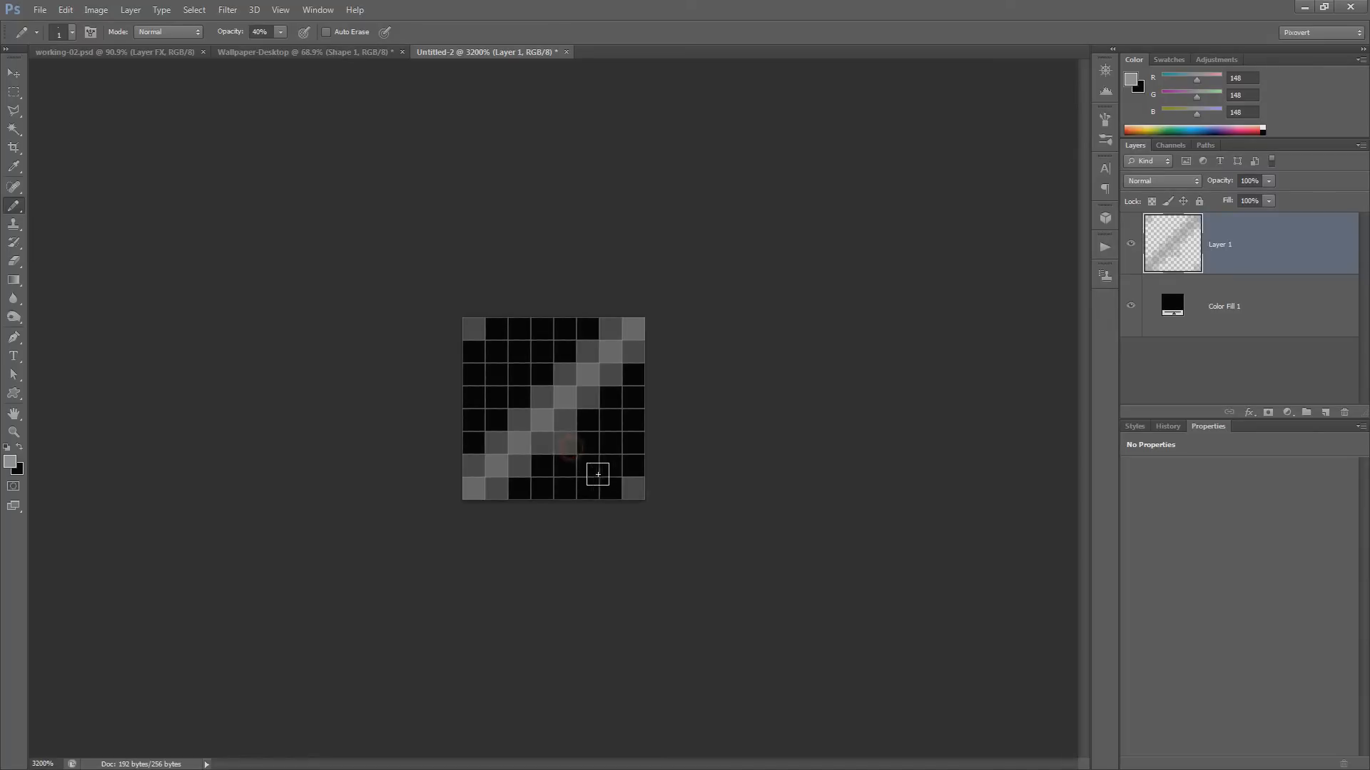
{"action": "left_click", "coordinate": [590, 467]}
{"action": "key", "text": "ctrl+alt+z"}
{"action": "key", "text": "ctrl+alt+z"}
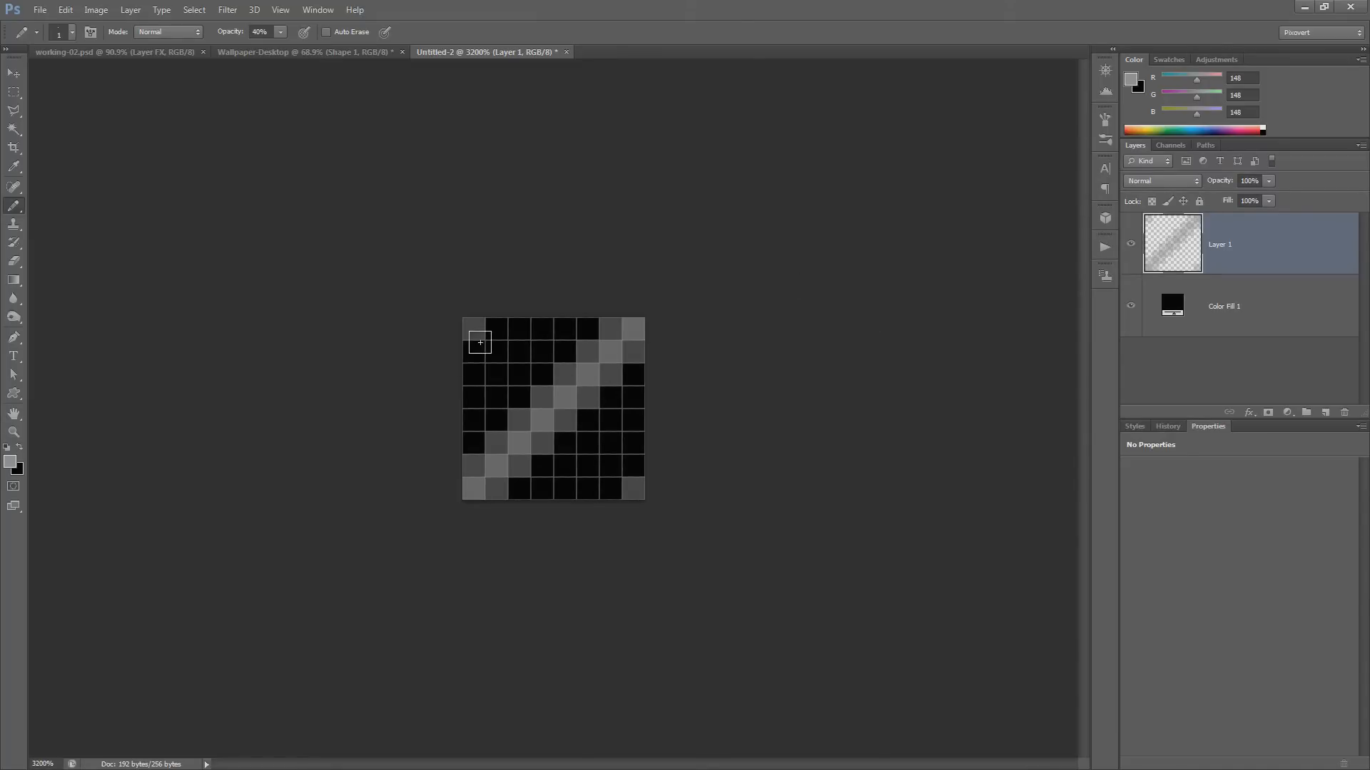
{"action": "left_click", "coordinate": [478, 325]}
{"action": "key", "text": "ctrl+alt+z"}
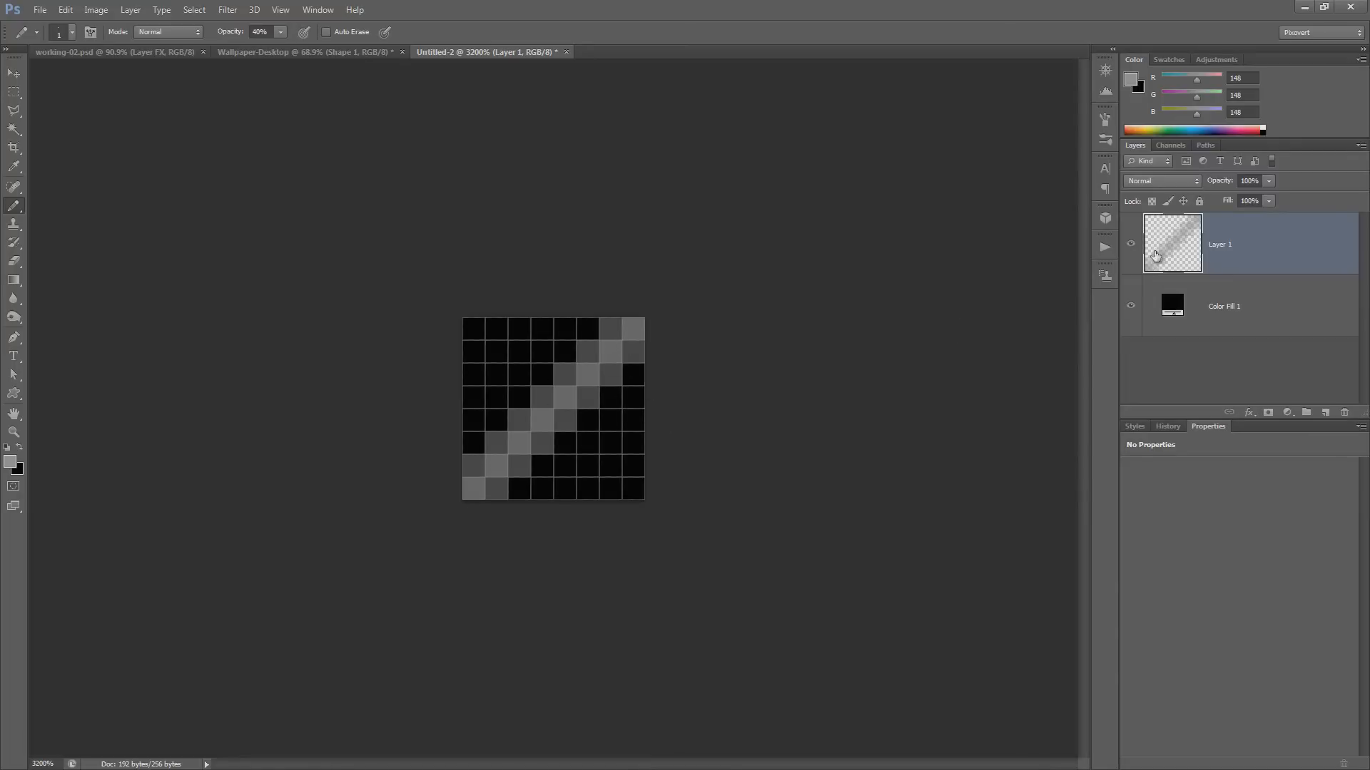
- Hide the black color fill layer and define the diagonal tile as a pattern named Video
{"action": "left_click", "coordinate": [1130, 310]}
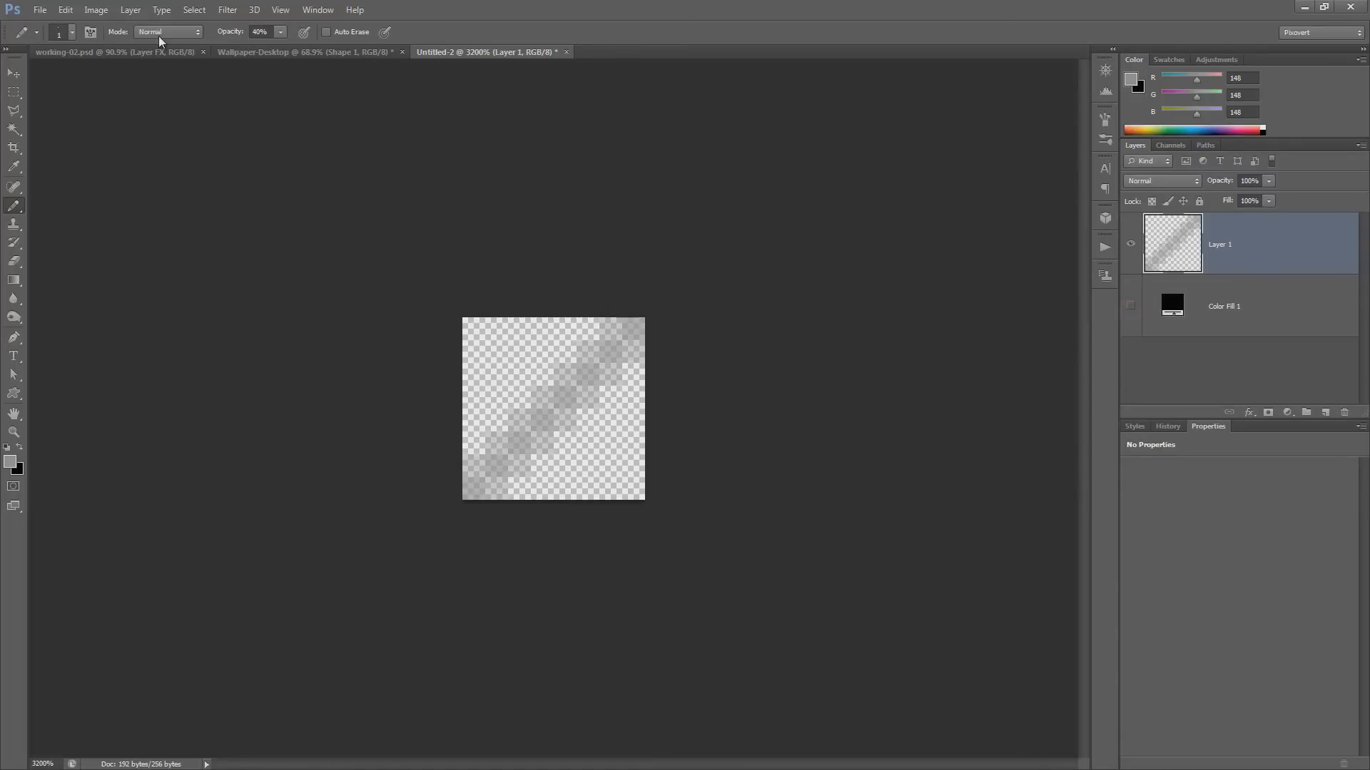
{"action": "left_click", "coordinate": [63, 11]}
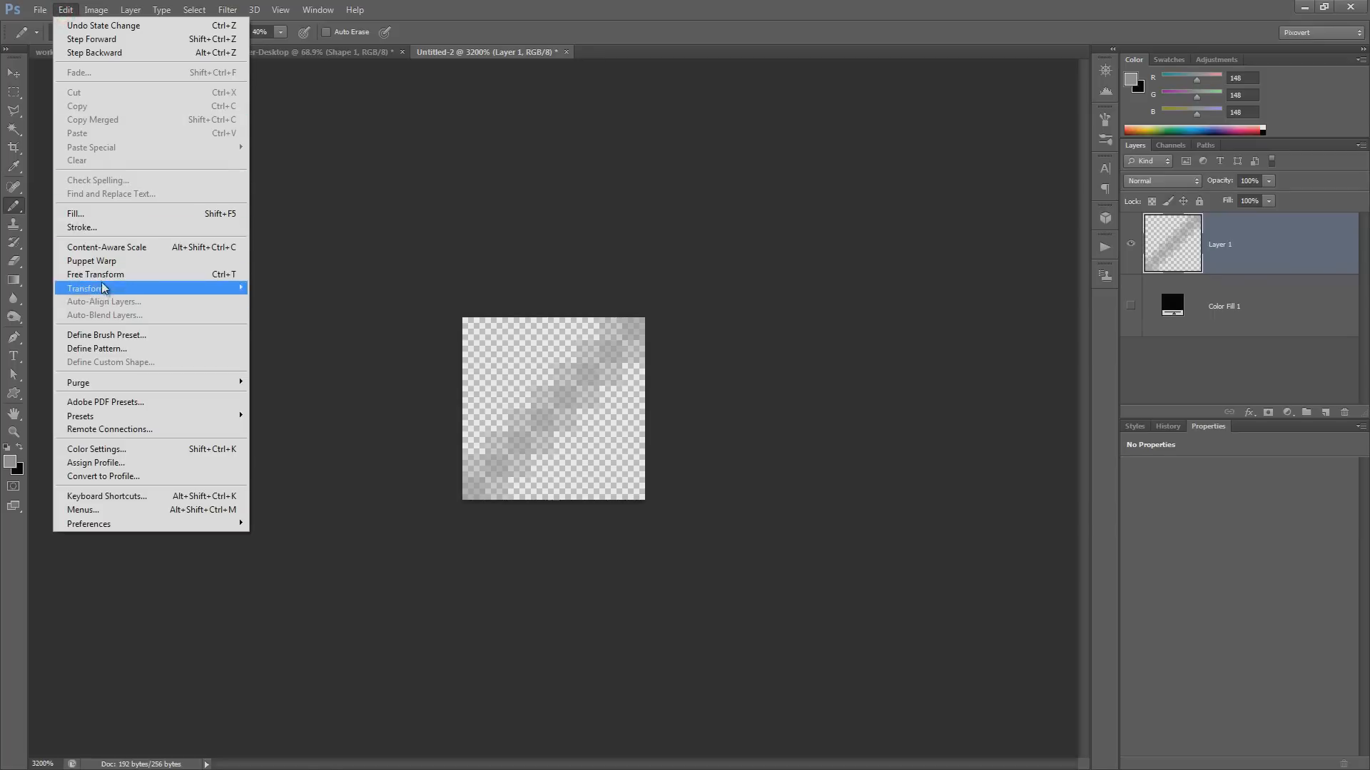
{"action": "left_click", "coordinate": [105, 351]}
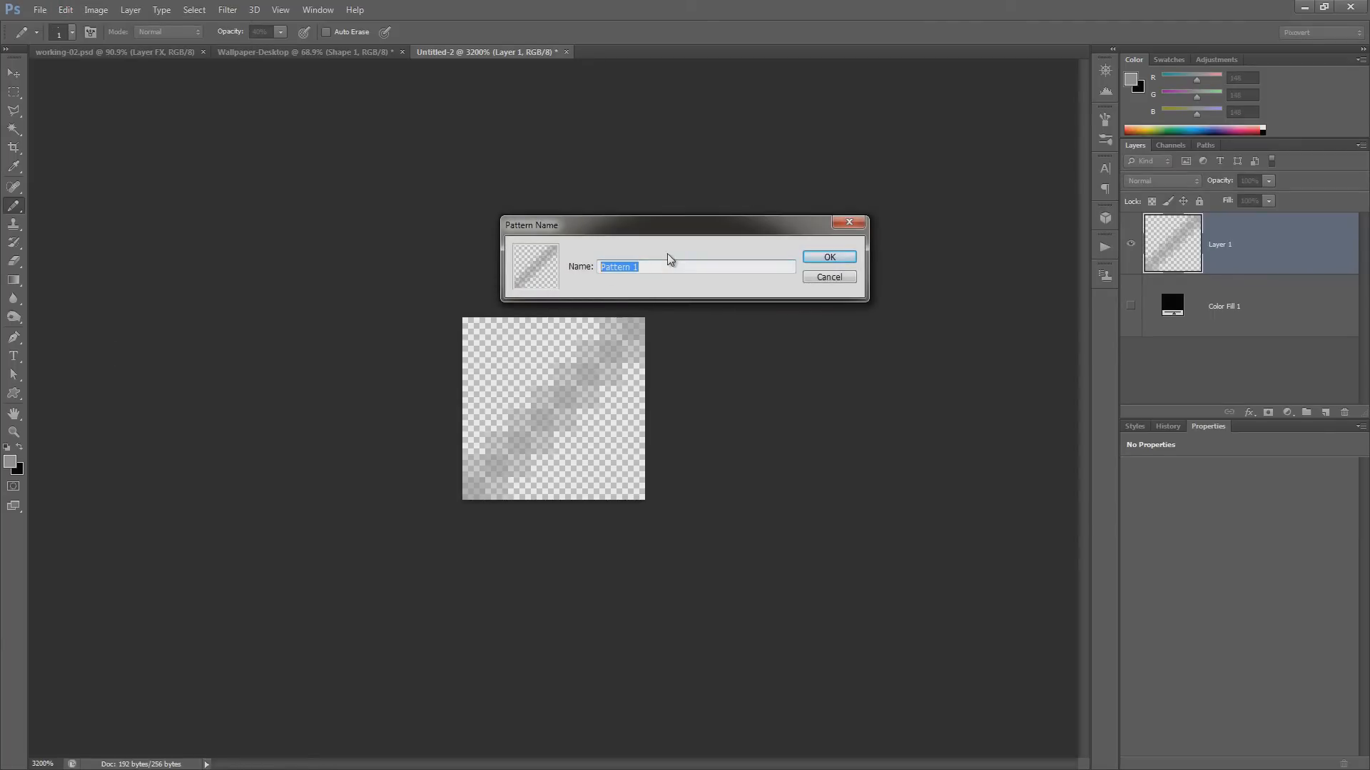
{"action": "type", "text": "Video"}
{"action": "key", "text": "Return"}
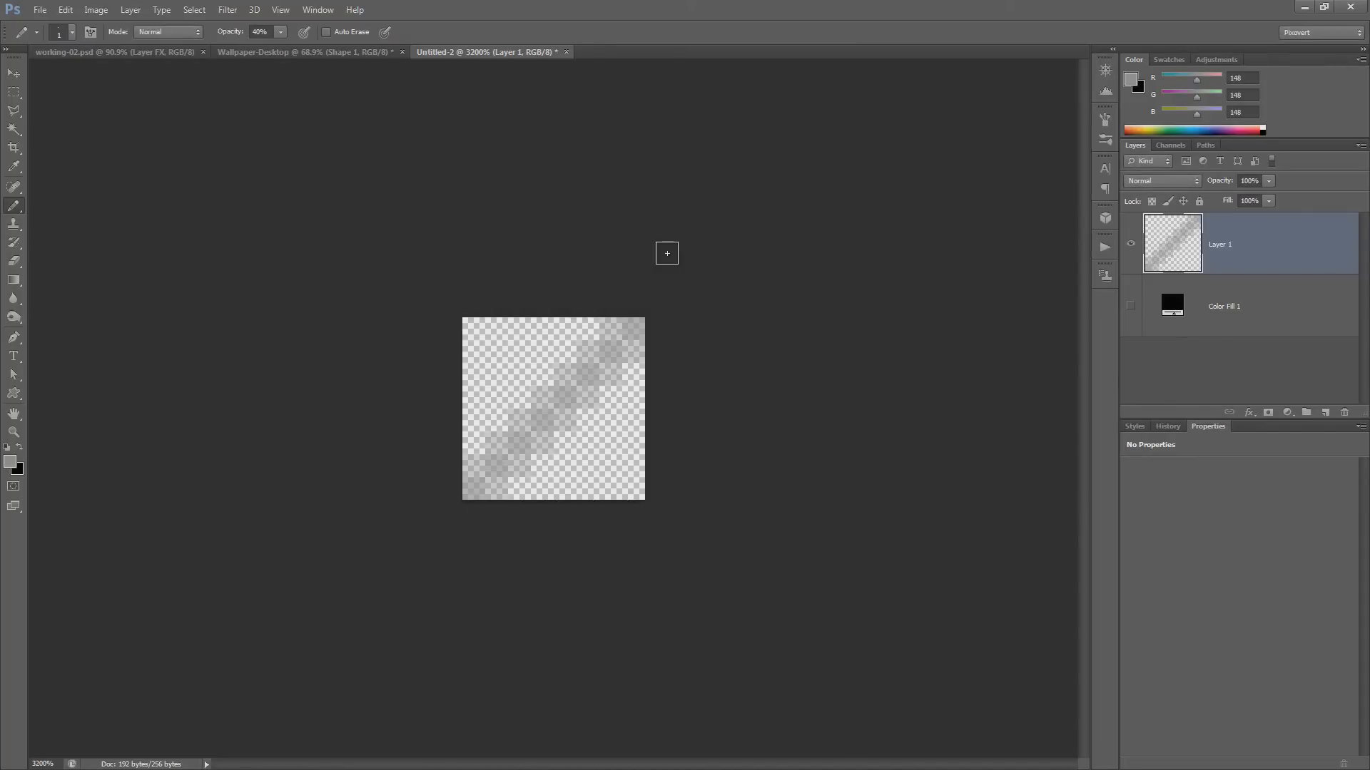
- Flip the canvas horizontally and define the mirrored diagonal tile as a second pattern named Video P
{"action": "left_click", "coordinate": [96, 10]}
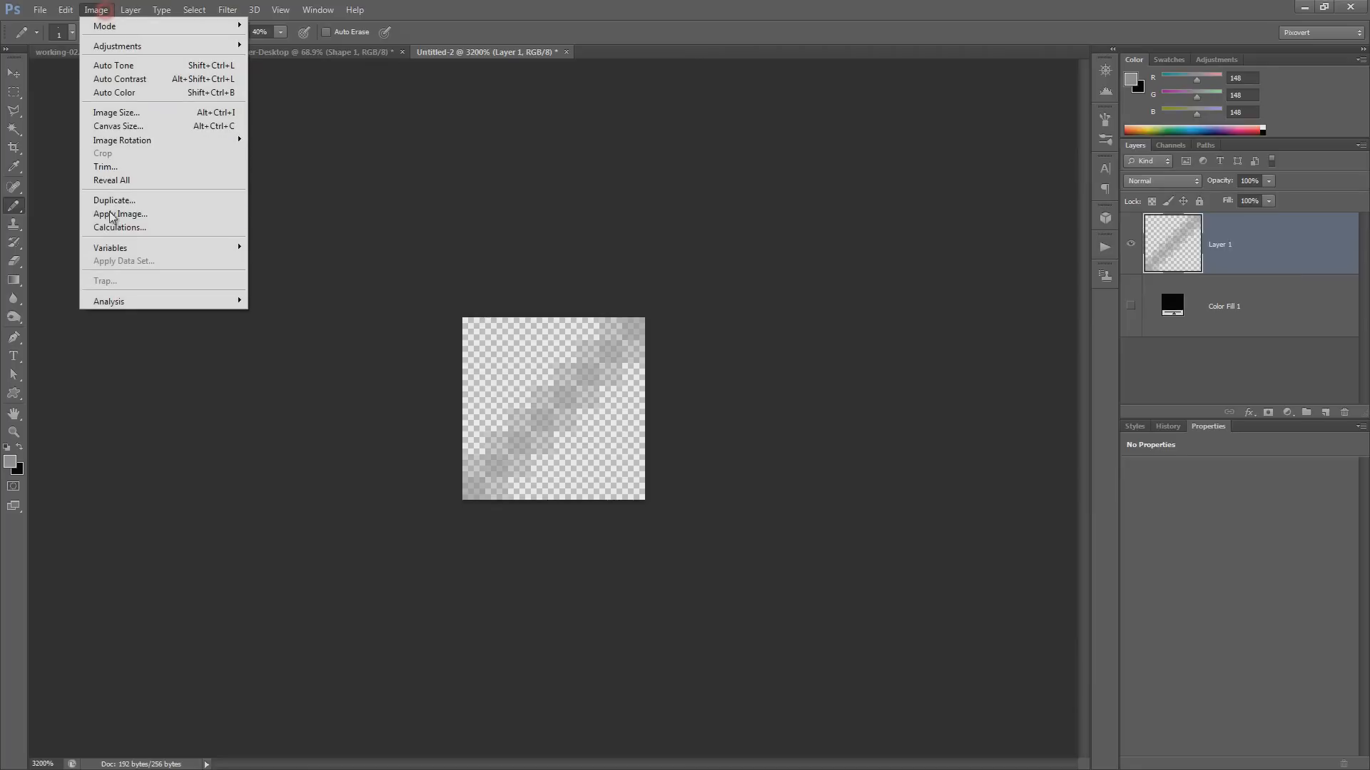
{"action": "mouse_move", "coordinate": [125, 140]}
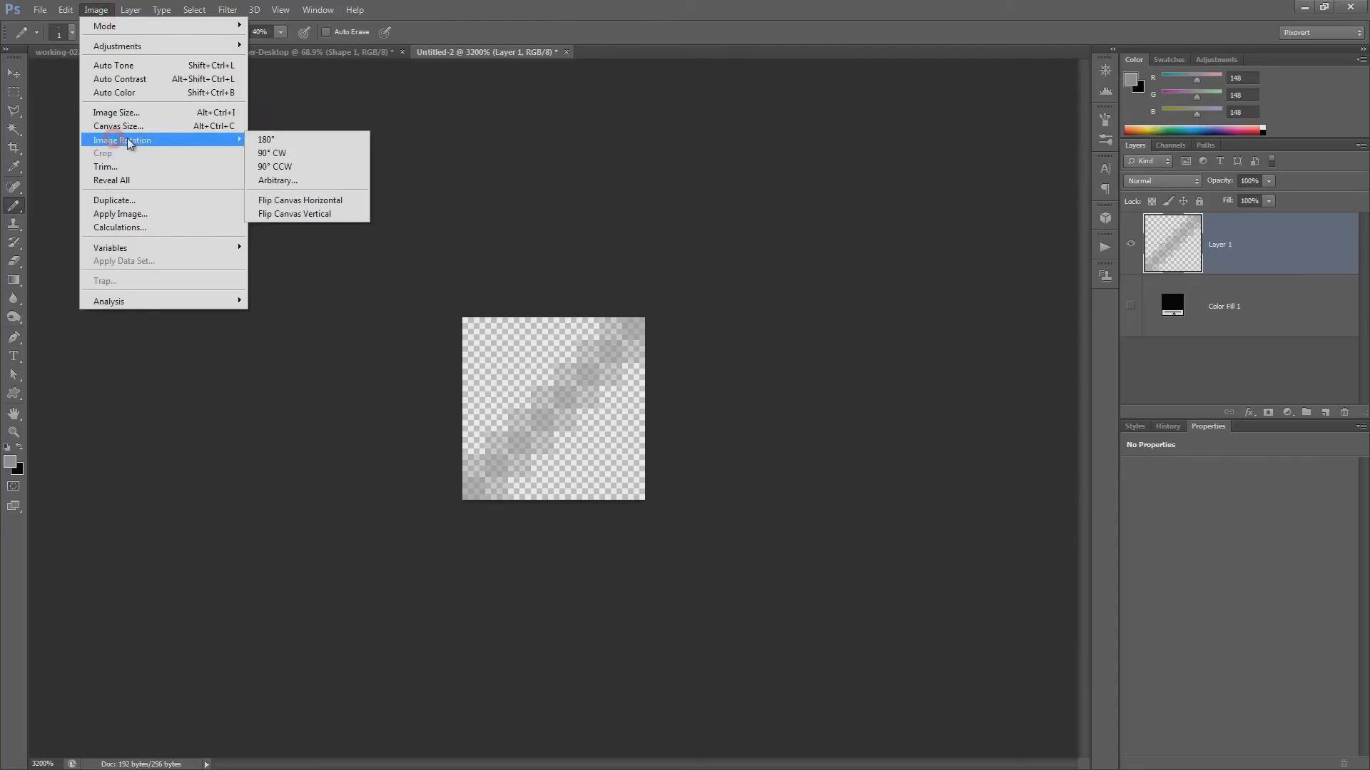
{"action": "left_click", "coordinate": [300, 201]}
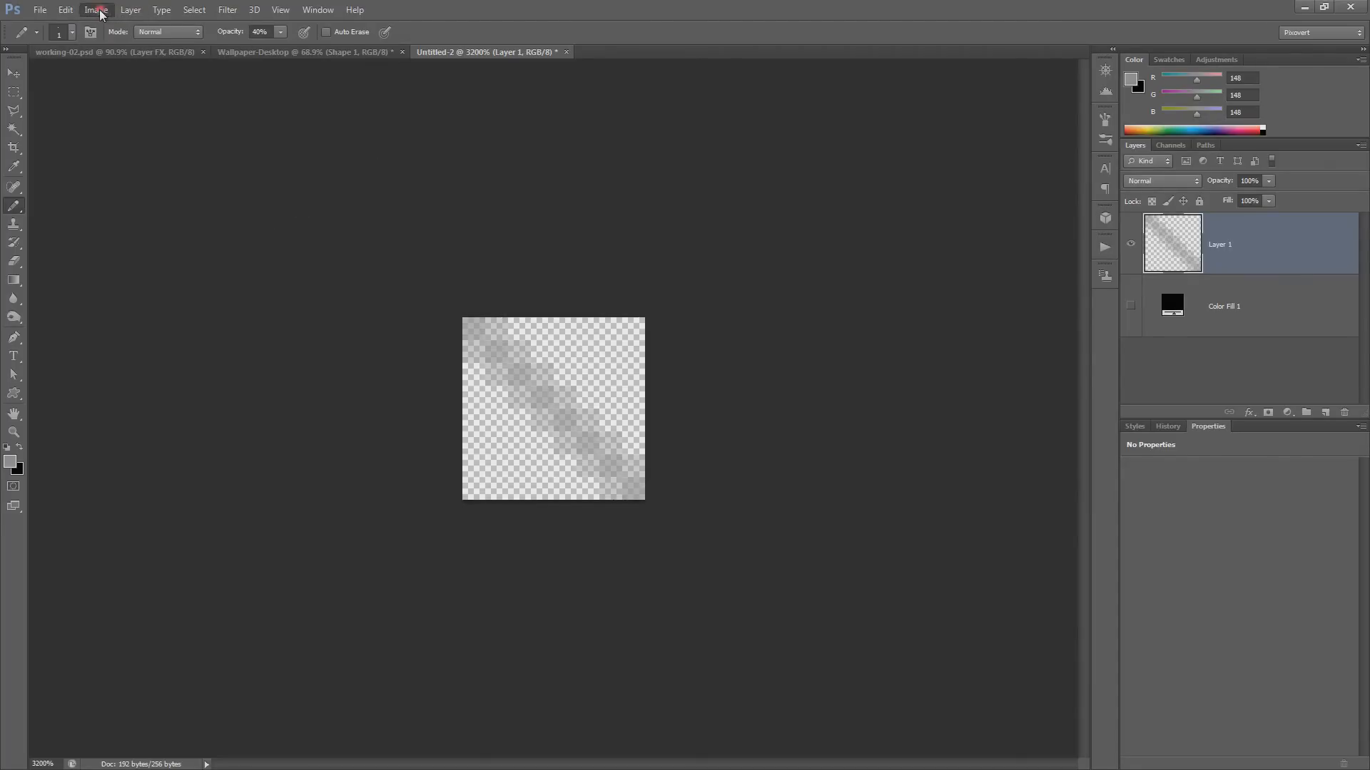
{"action": "left_click", "coordinate": [66, 11]}
{"action": "left_click", "coordinate": [97, 348]}
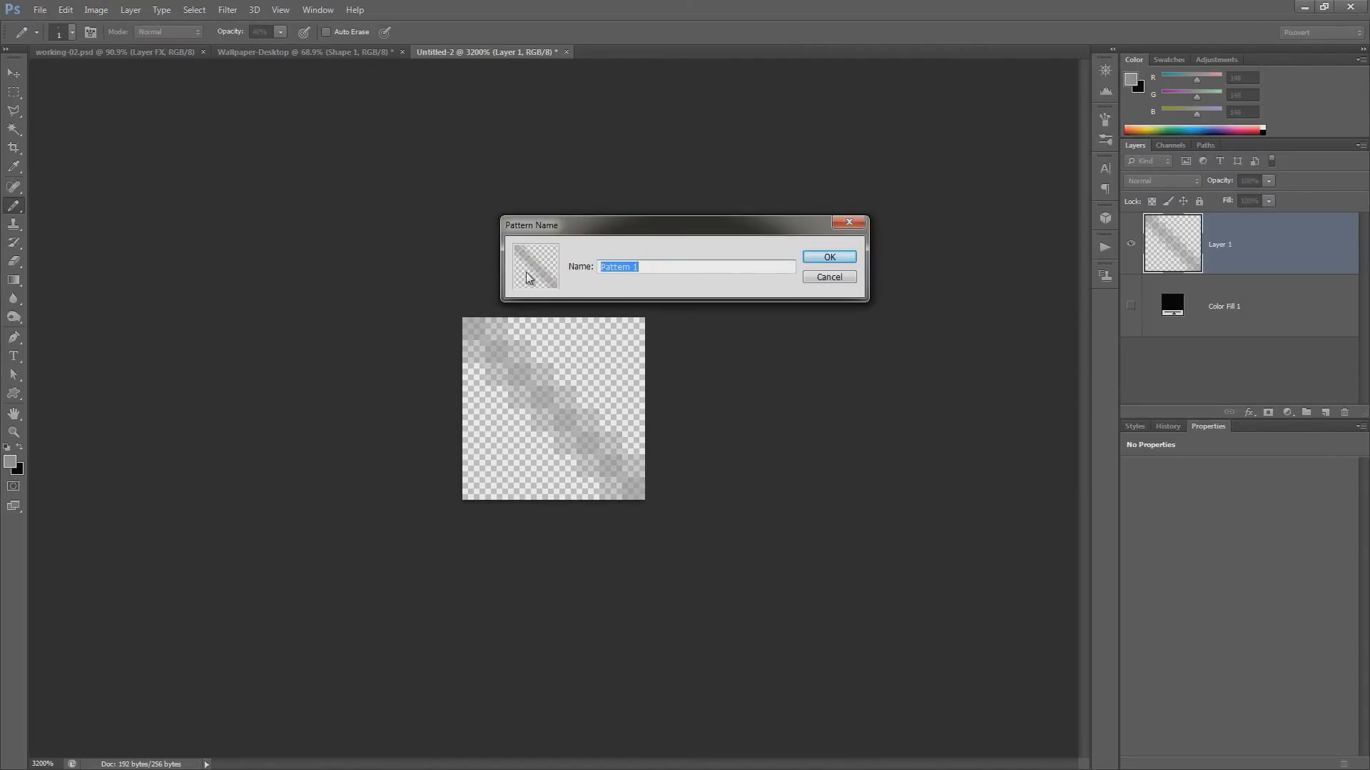
{"action": "type", "text": "Video P"}
{"action": "key", "text": "Return"}
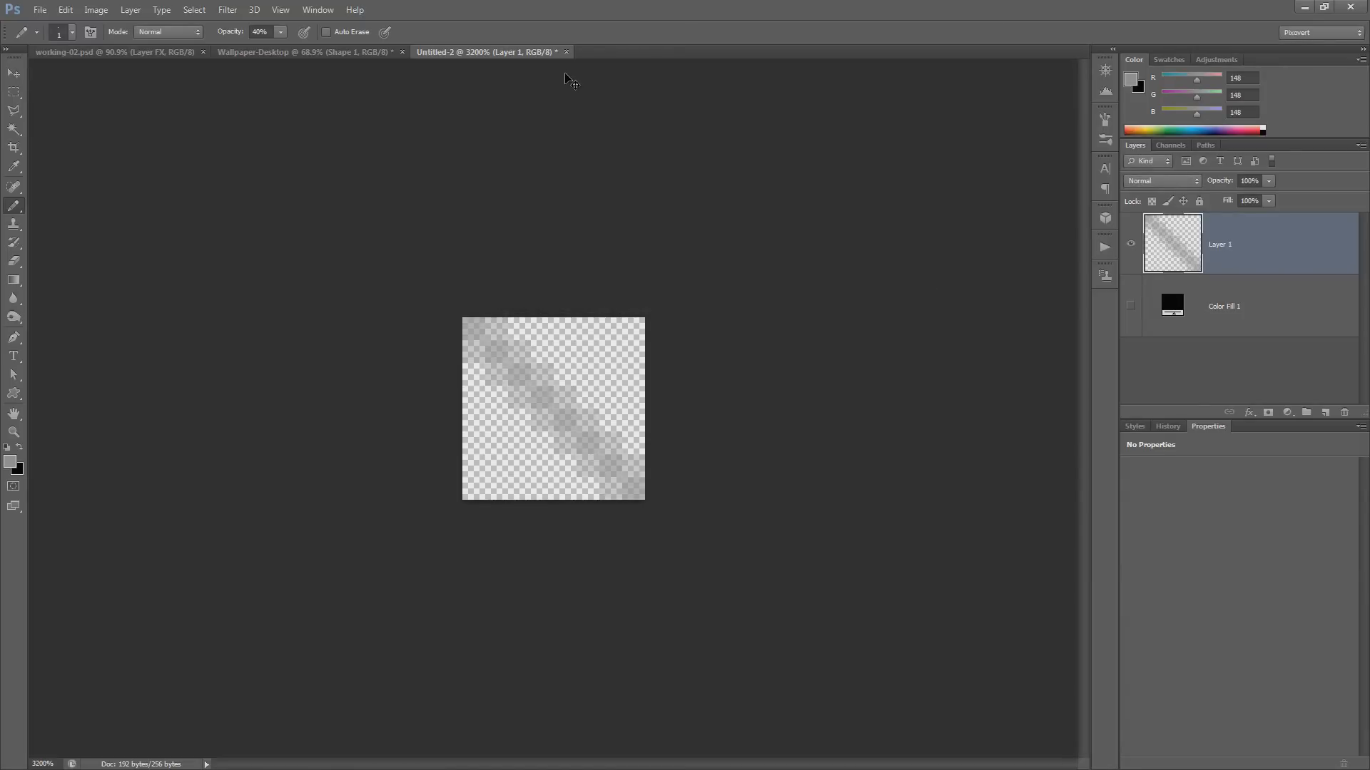
- Close the tile document without saving, and add a pattern fill layer with the mirrored diagonal pattern at 100% scale above Shape 1 in the wallpaper
{"action": "key", "text": "ctrl+w"}
{"action": "left_click", "coordinate": [703, 283]}
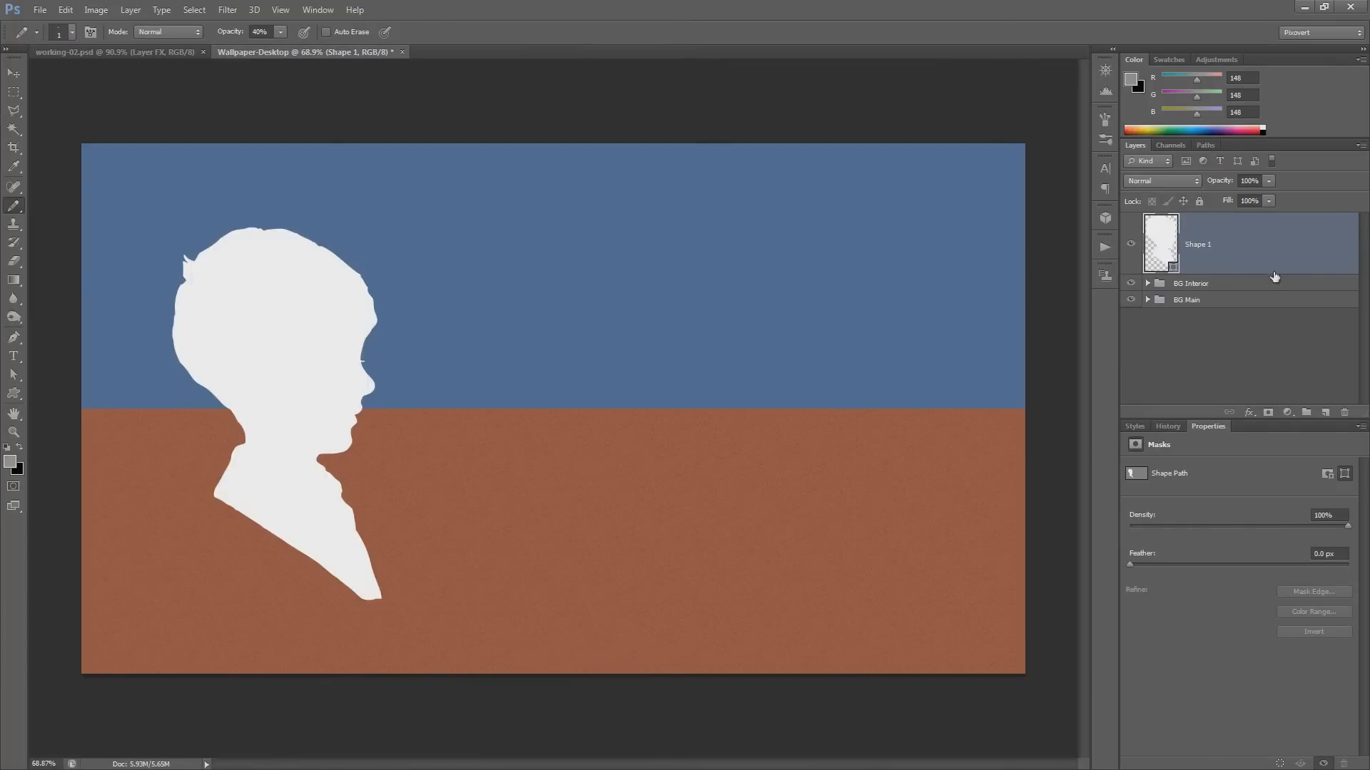
{"action": "left_click", "coordinate": [1290, 413]}
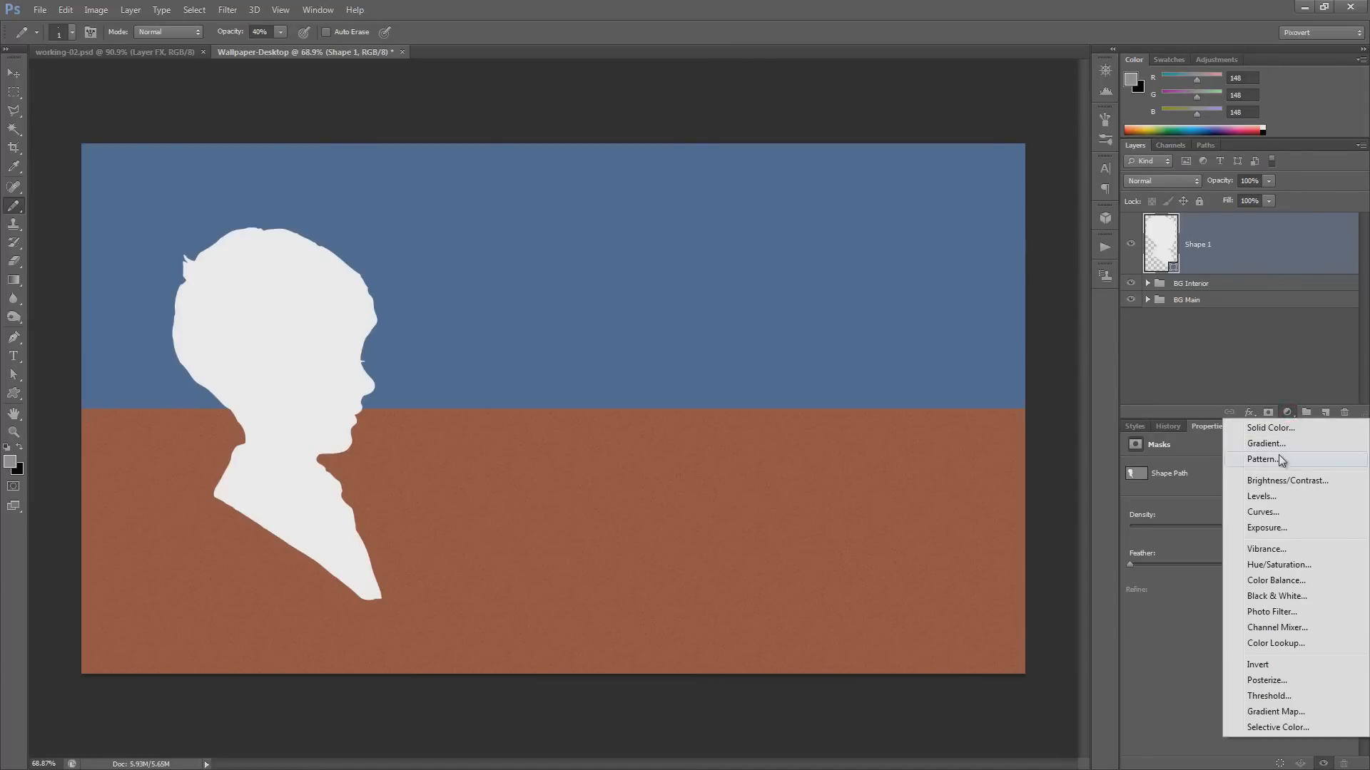
{"action": "left_click", "coordinate": [1263, 460]}
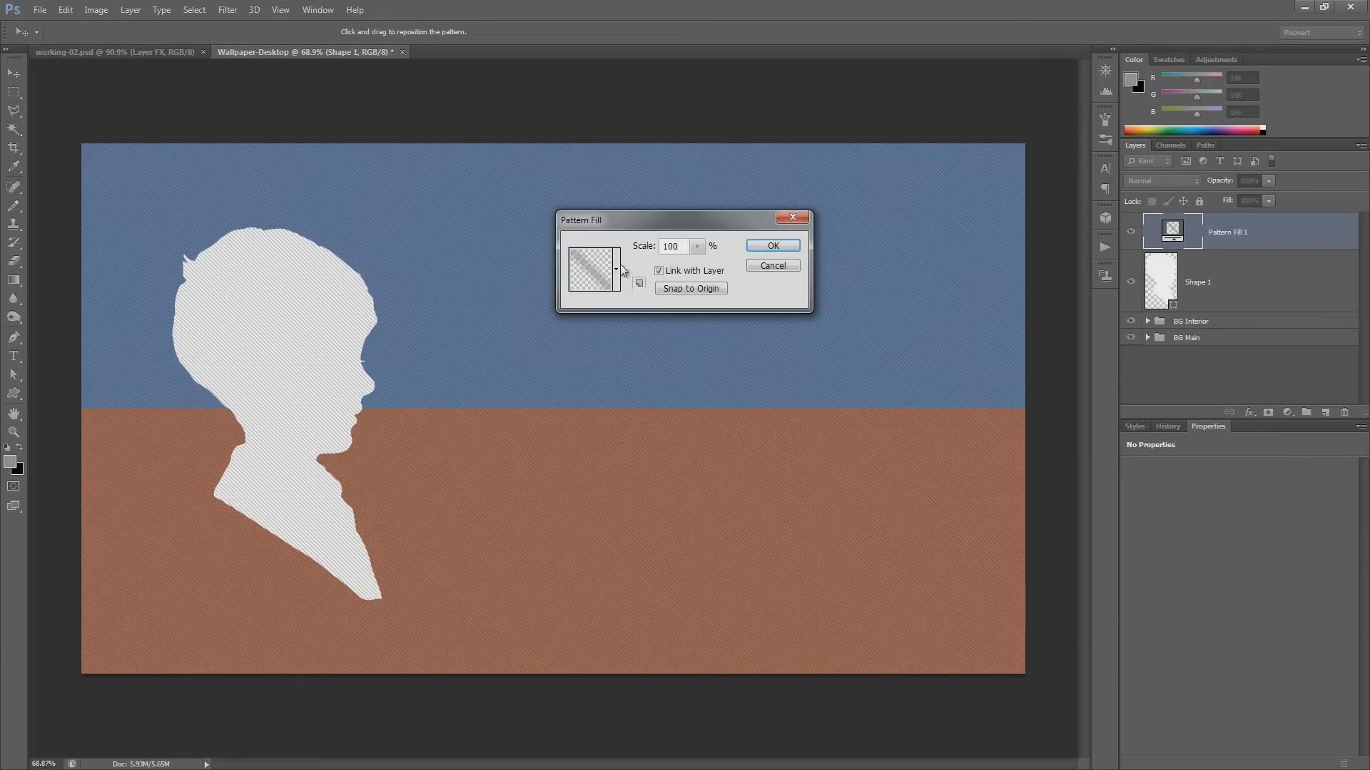
{"action": "left_click", "coordinate": [774, 250]}
{"action": "key", "text": "ctrl+1"}
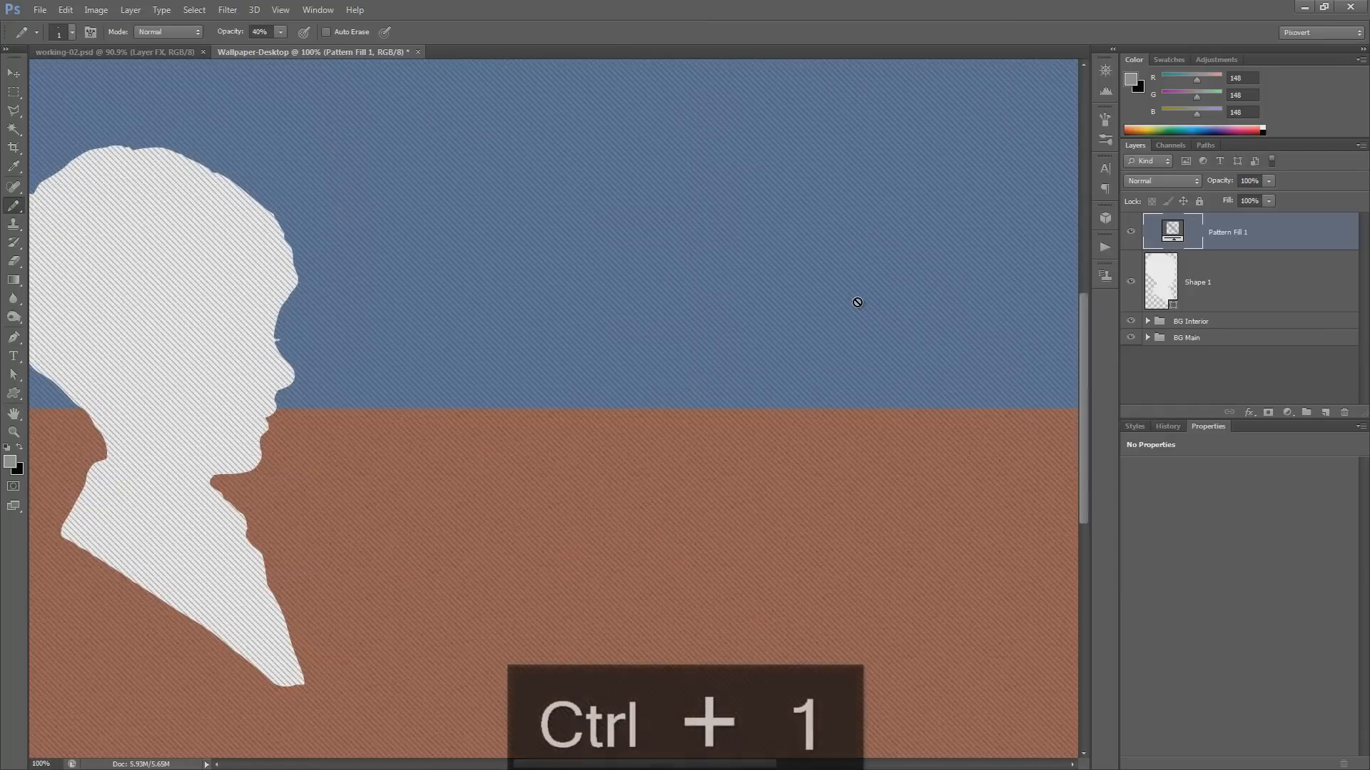
- Rename the pattern fill layer to Main Pattern
{"action": "double_click", "coordinate": [1229, 234]}
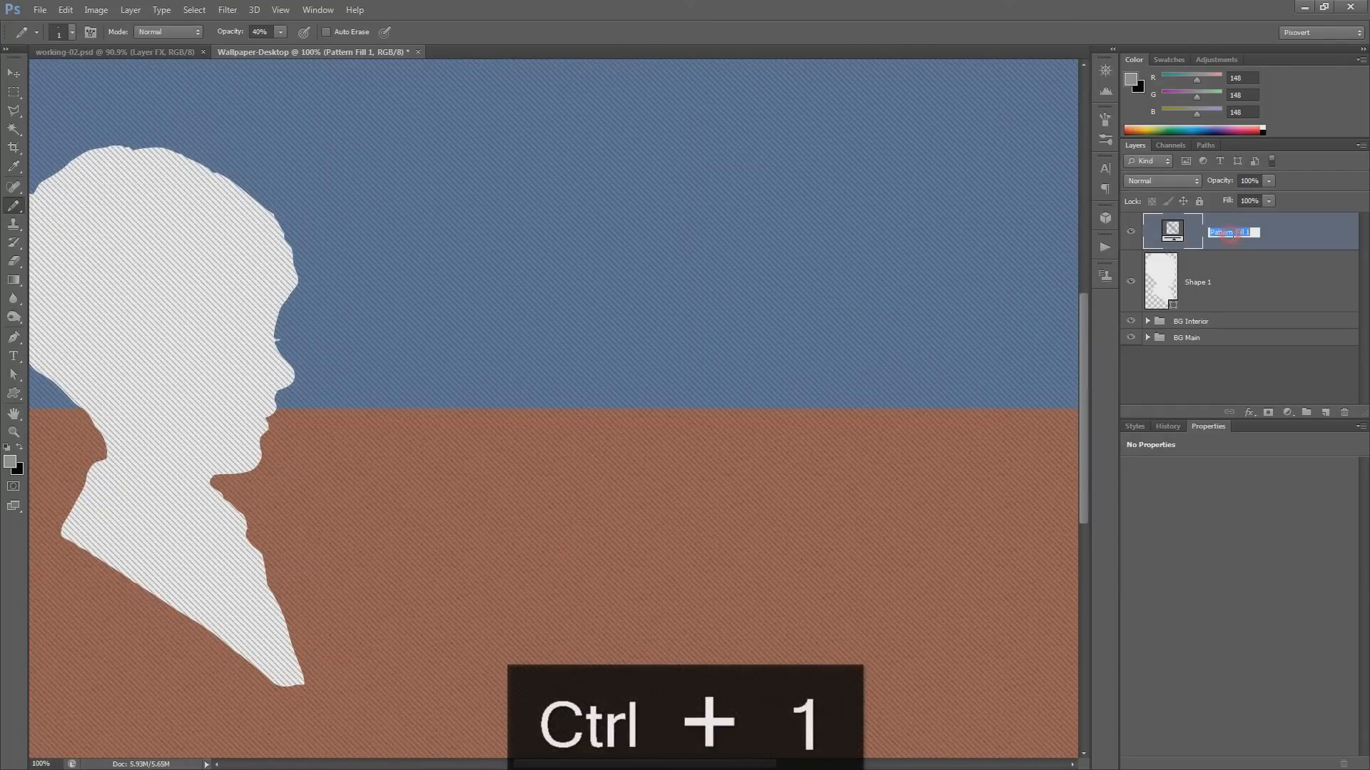
{"action": "type", "text": "Main Pa"}
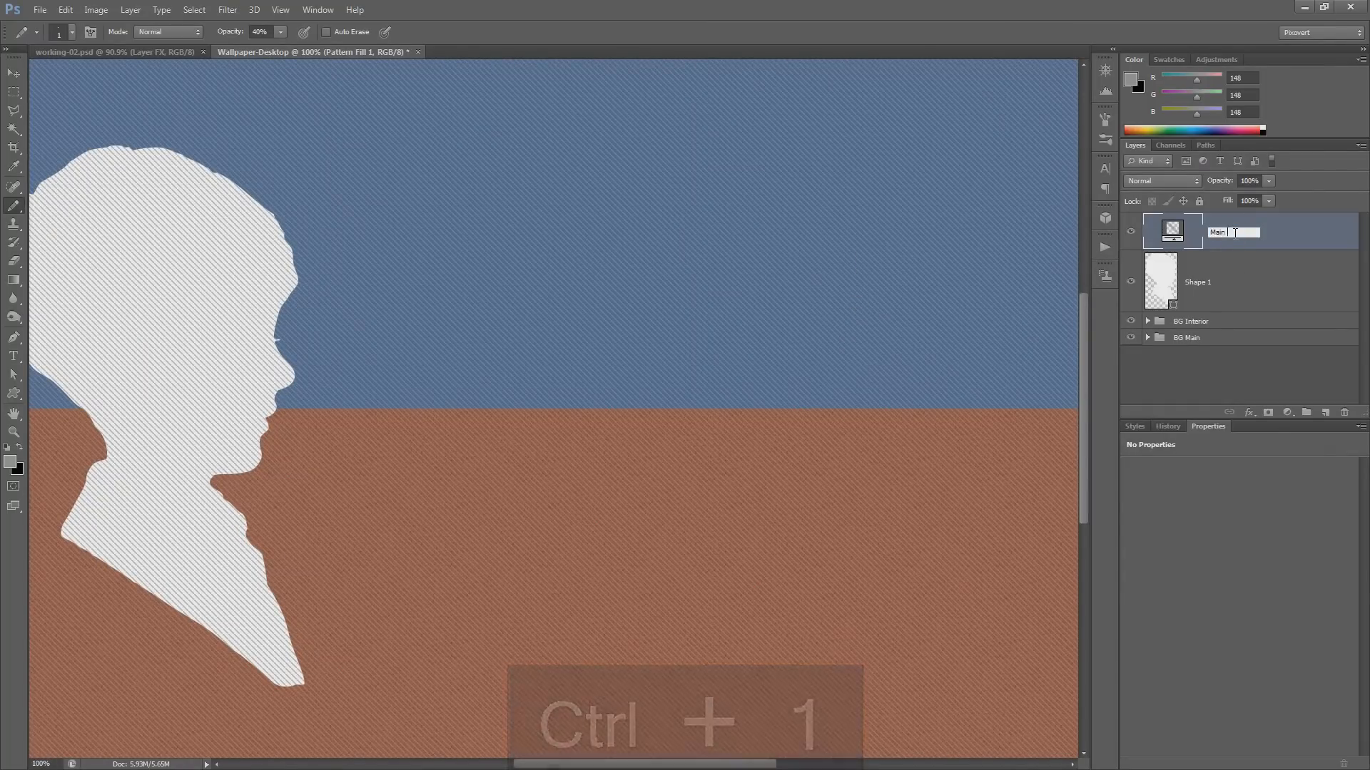
{"action": "key", "text": "Return"}
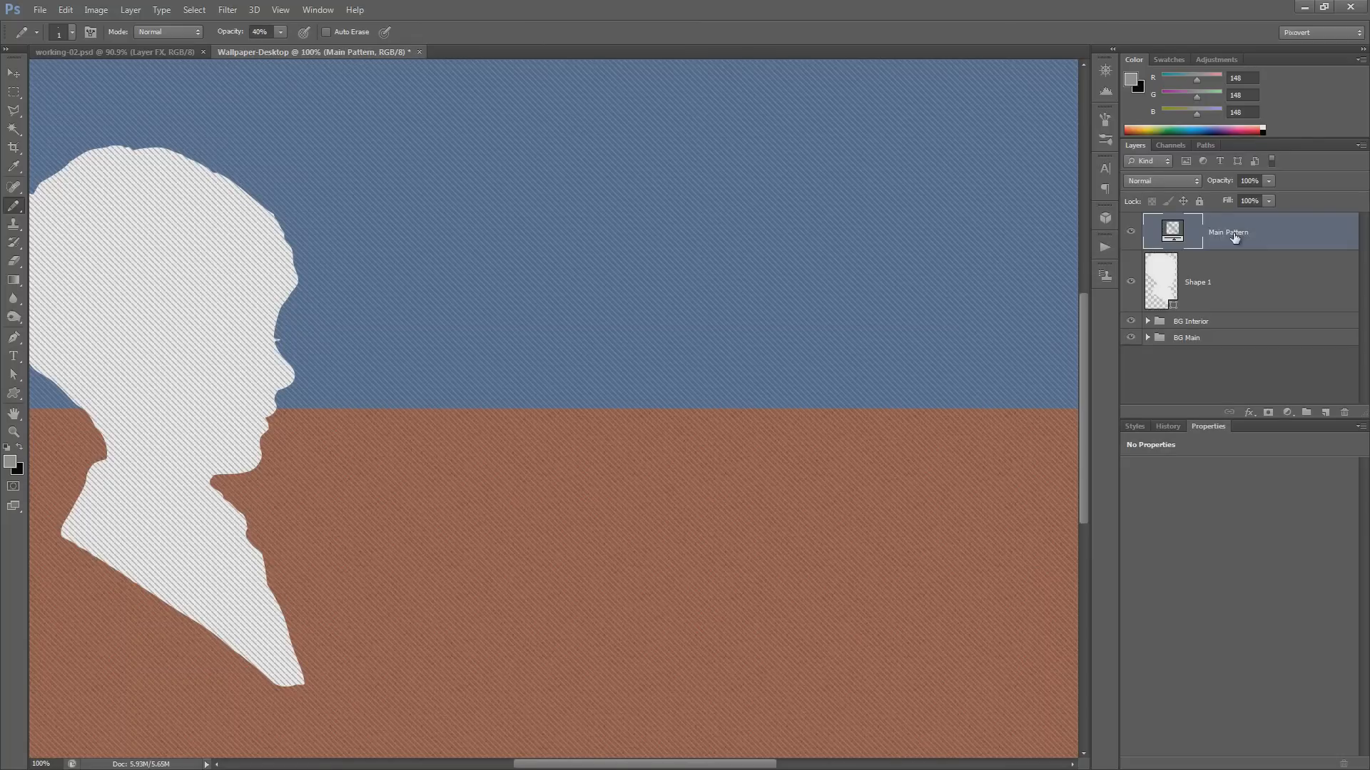
- Add a second pattern fill layer above Main Pattern, using the unflipped diagonal pattern at 100% scale
{"action": "left_click", "coordinate": [1288, 414]}
{"action": "left_click", "coordinate": [1280, 464]}
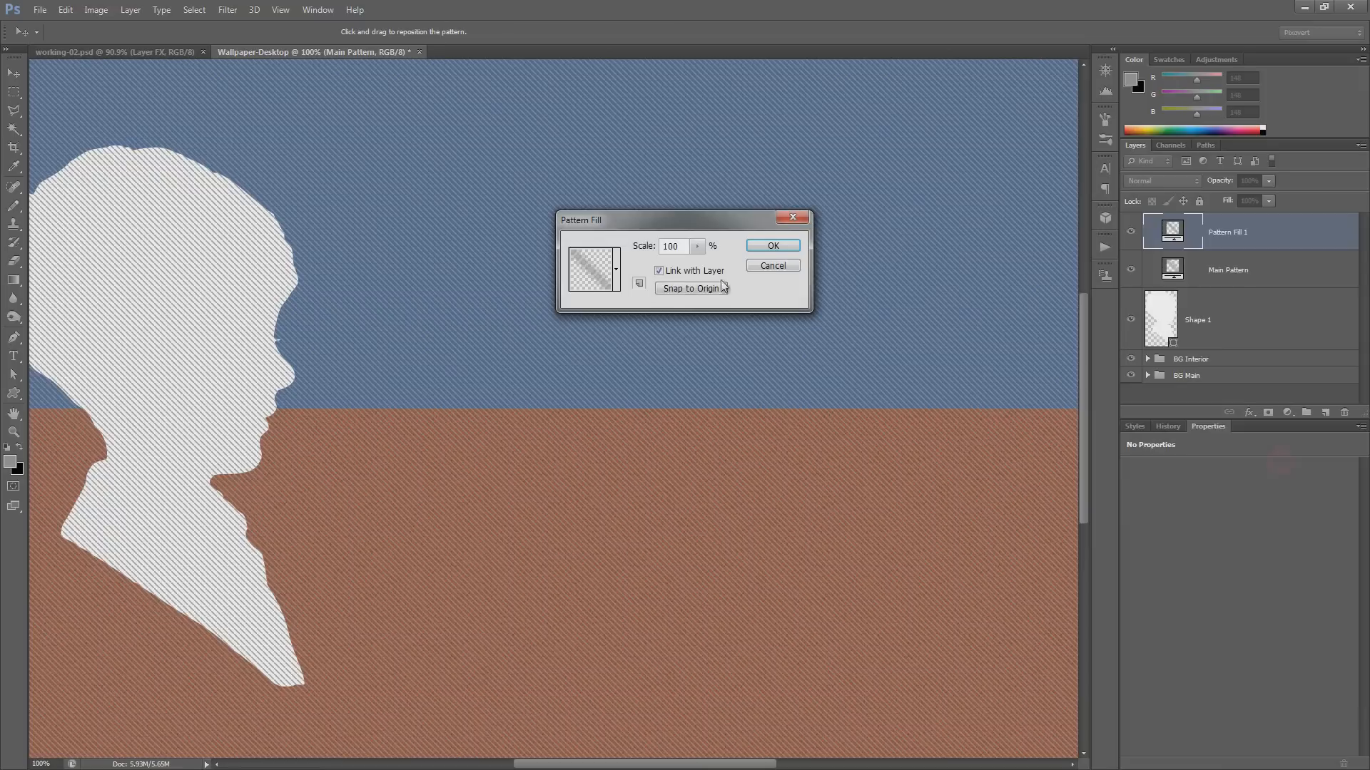
{"action": "left_click", "coordinate": [616, 270]}
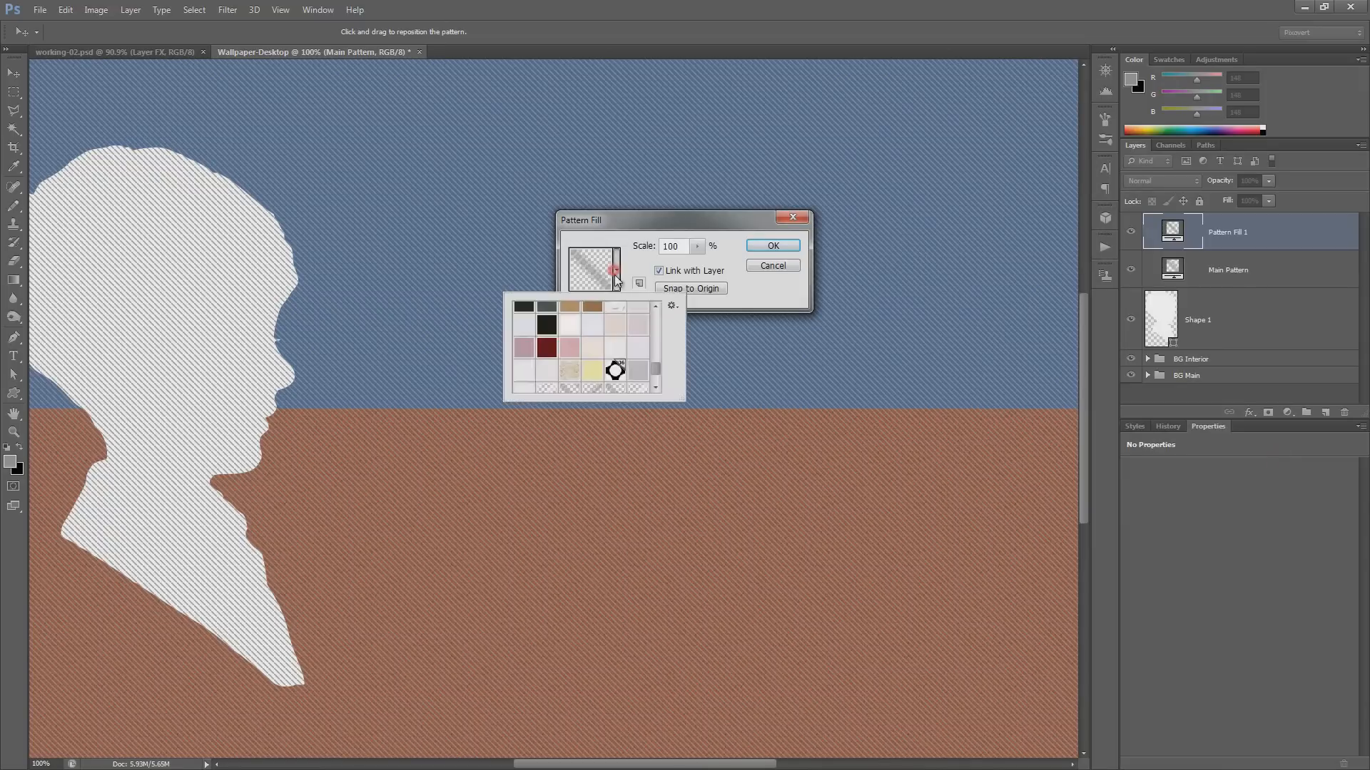
{"action": "left_click", "coordinate": [654, 387]}
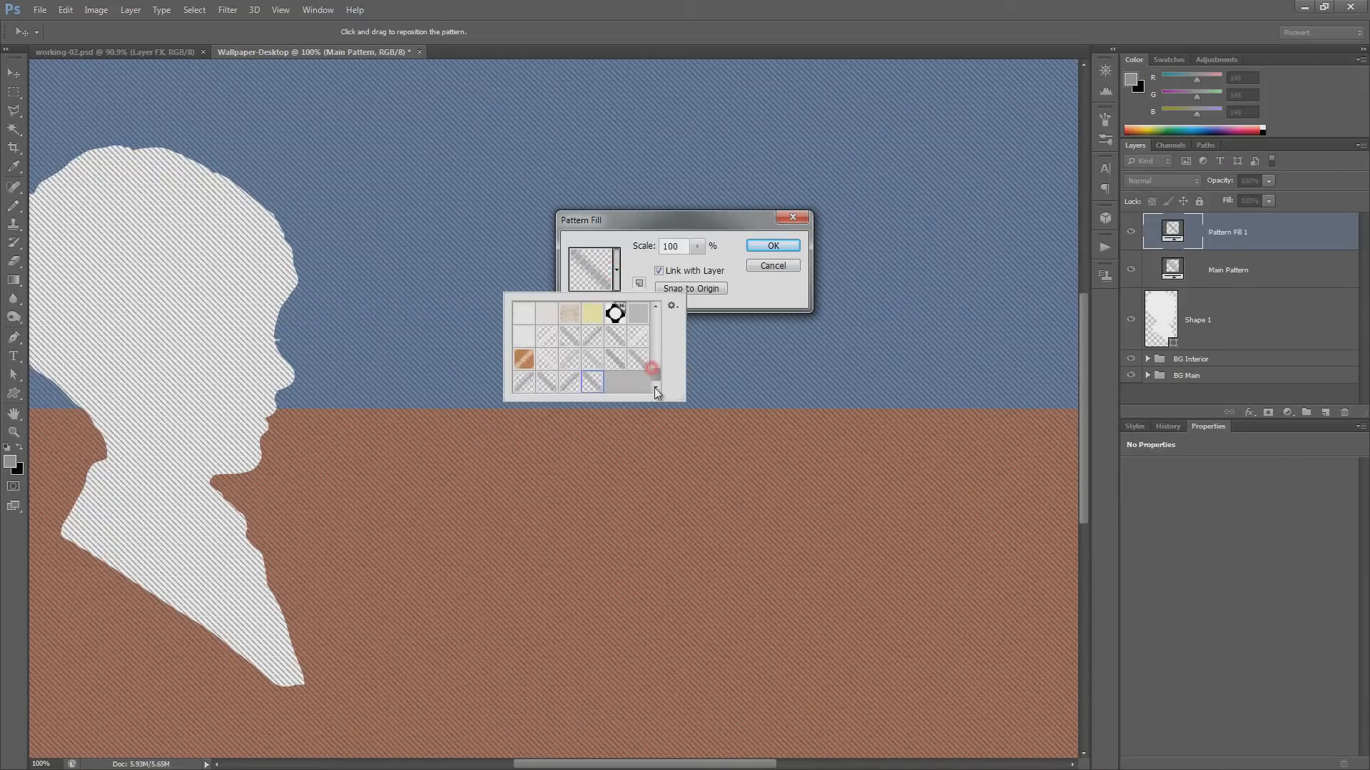
{"action": "left_click", "coordinate": [569, 385]}
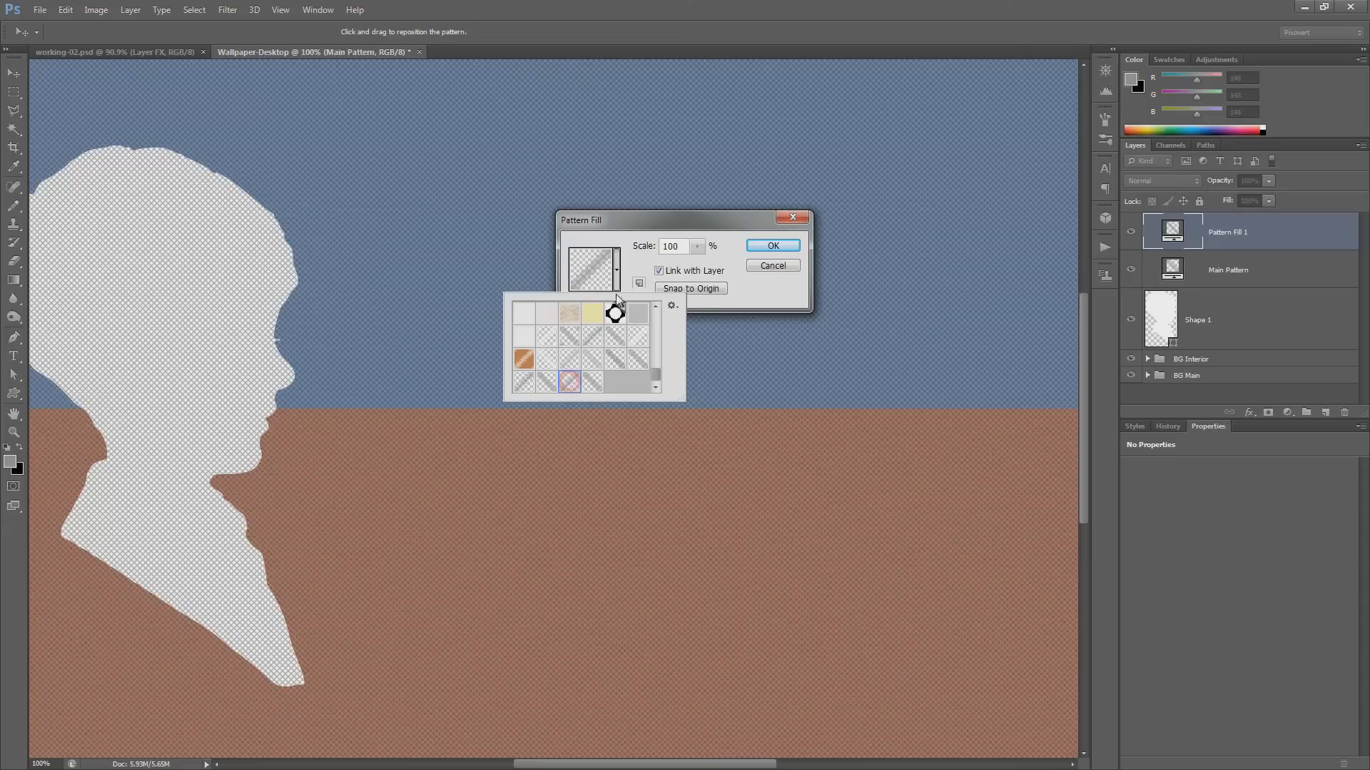
{"action": "left_click", "coordinate": [762, 251]}
{"action": "left_click", "coordinate": [762, 251]}
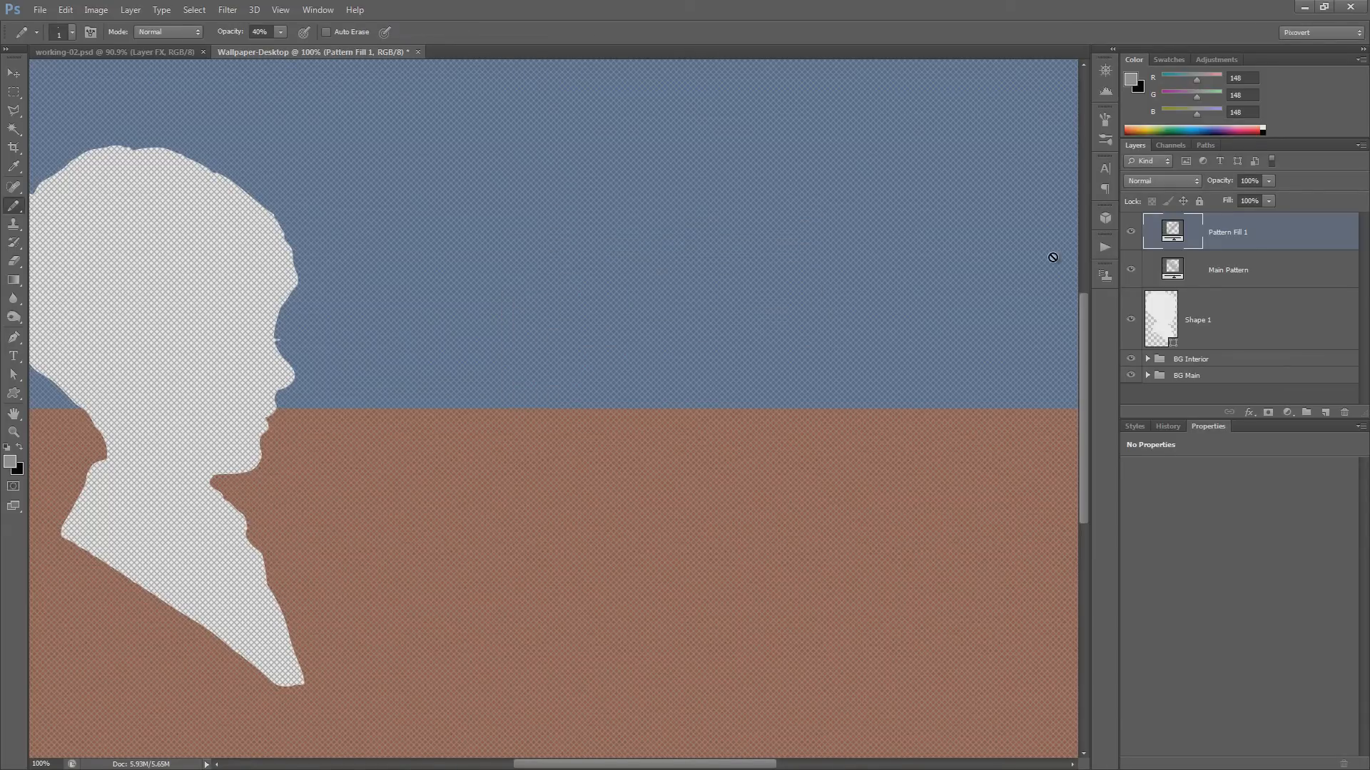
- Rename the new pattern fill layer to Interior Pattern and the Shape 1 layer to Original
{"action": "double_click", "coordinate": [1230, 232]}
{"action": "key", "text": "BackSpace"}
{"action": "type", "text": "Interior Pattern"}
{"action": "key", "text": "Return"}
{"action": "double_click", "coordinate": [1204, 321]}
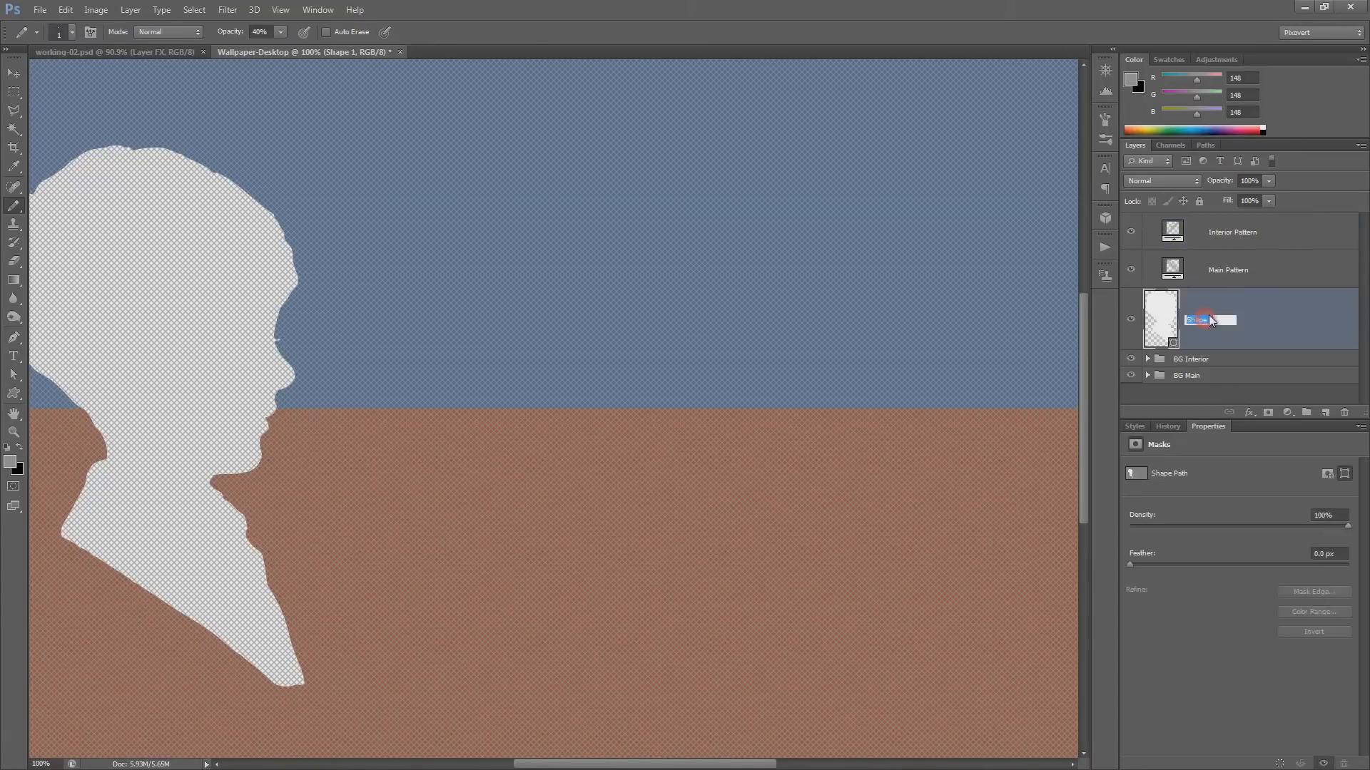
{"action": "type", "text": "Original"}
- Load the head silhouette of the Original layer as a selection and add it as a layer mask to the BG Interior group
{"action": "left_click", "coordinate": [1166, 315], "text": "ctrl"}
{"action": "left_click_drag", "start_coordinate": [271, 249], "coordinate": [422, 251]}
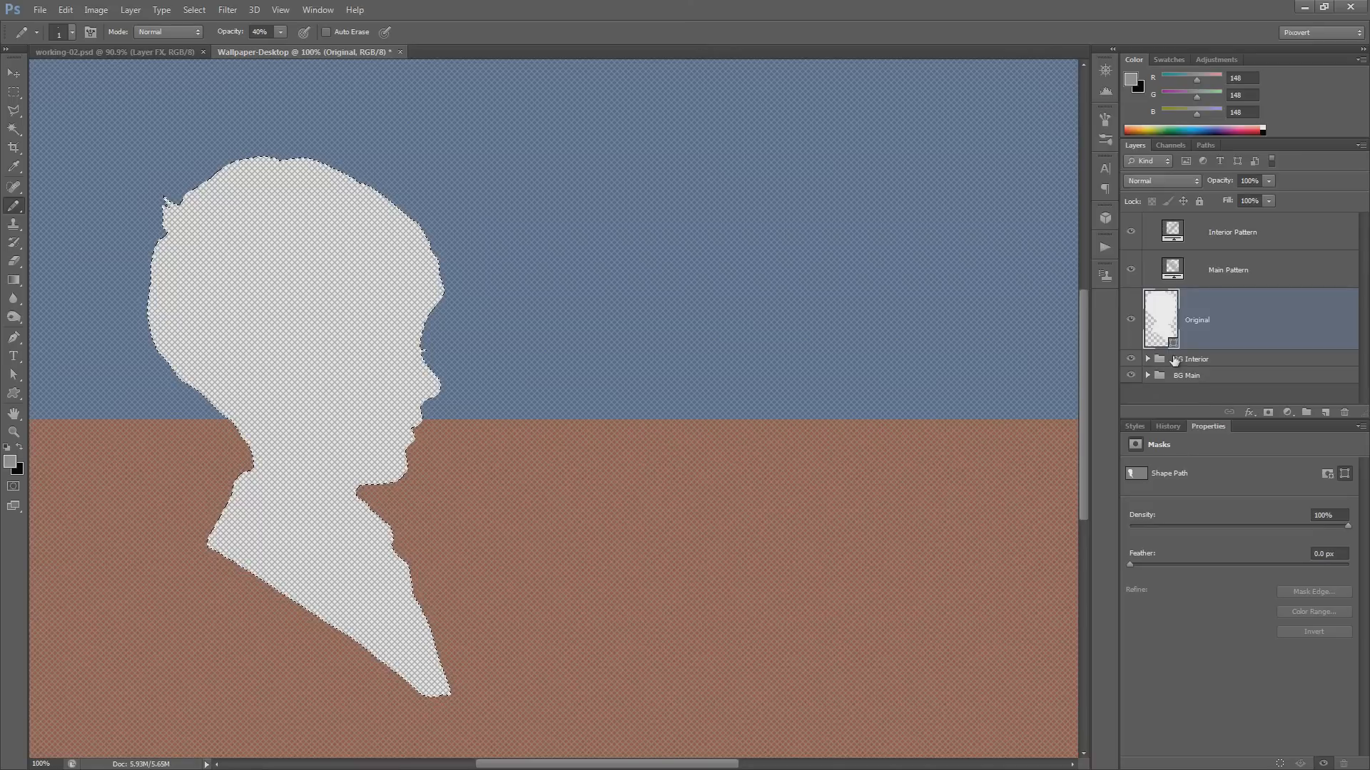
{"action": "left_click", "coordinate": [1195, 360]}
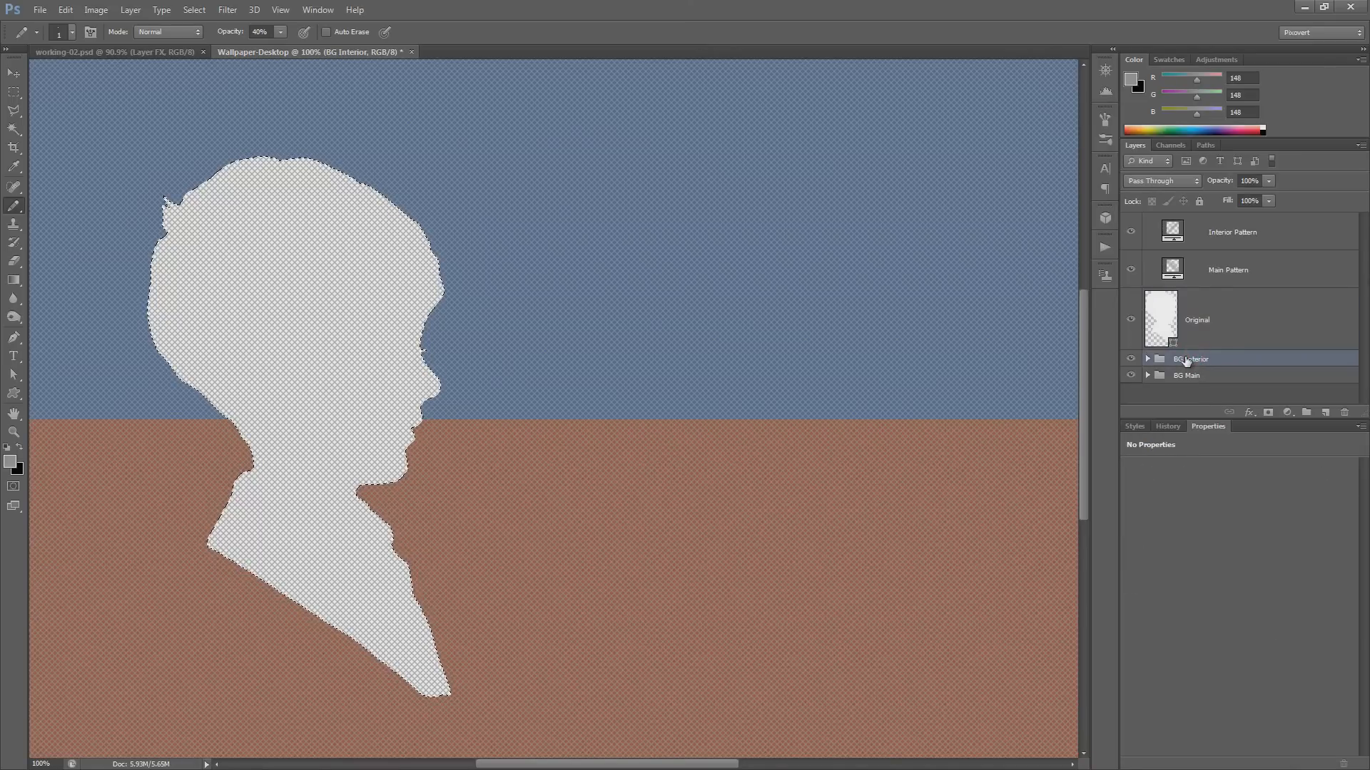
{"action": "left_click", "coordinate": [1269, 414]}
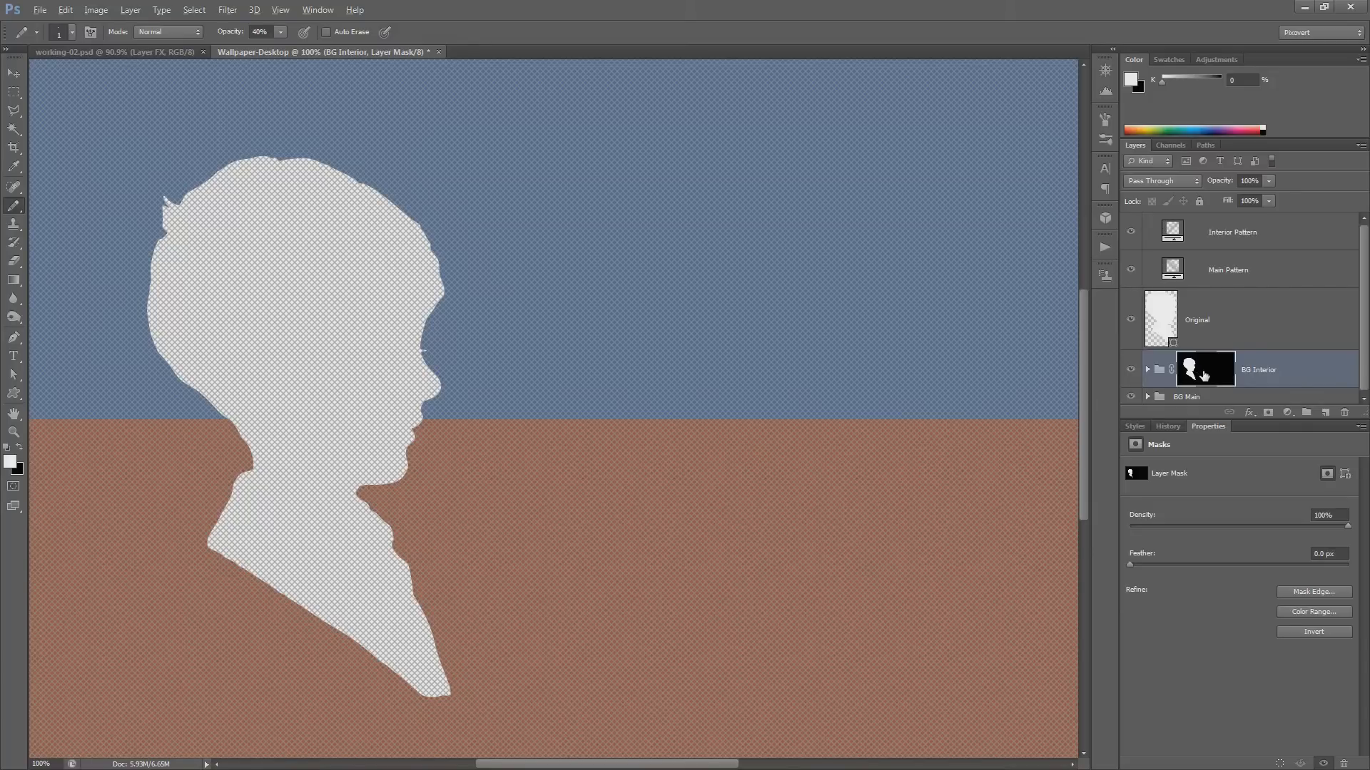
- Copy the head mask of the BG Interior group onto the Interior Pattern and Main Pattern layers
{"action": "left_click_drag", "start_coordinate": [1202, 374], "coordinate": [1243, 234]}
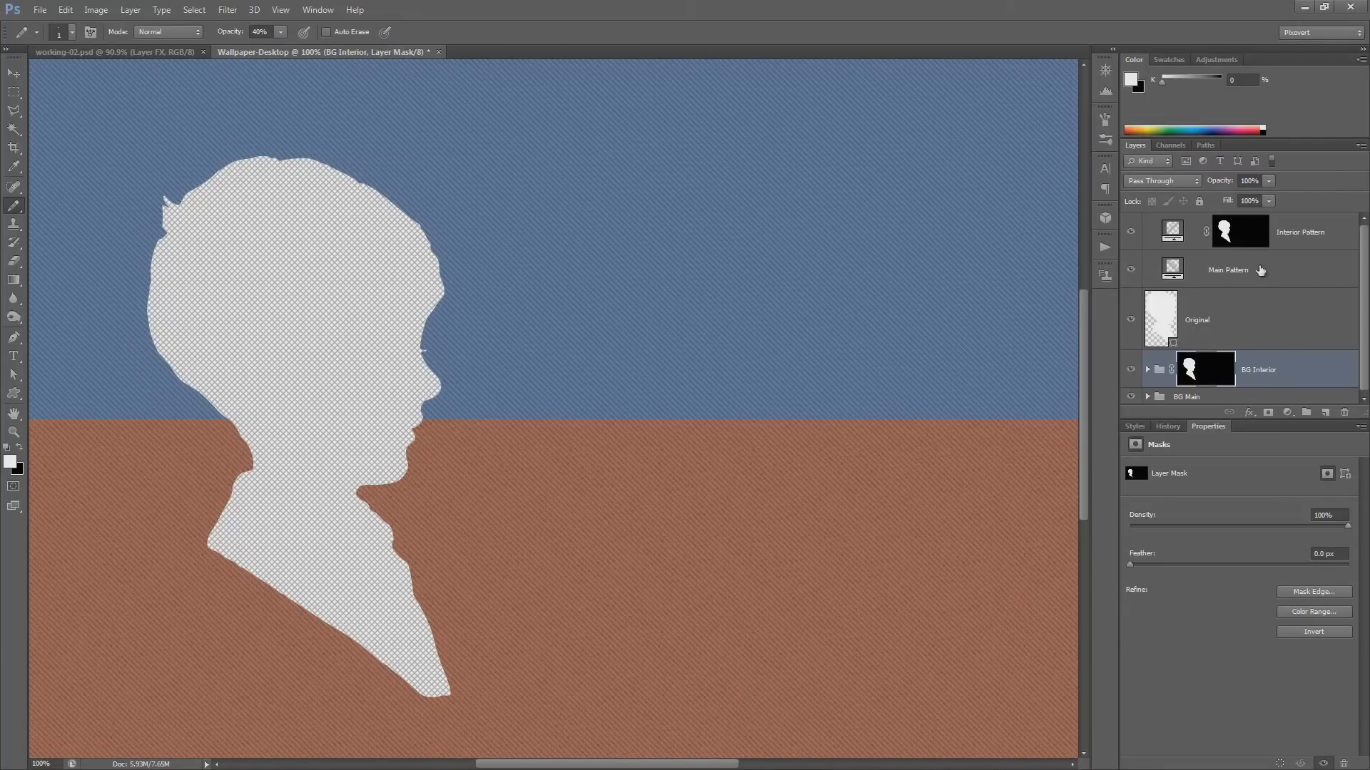
{"action": "left_click", "coordinate": [1244, 236]}
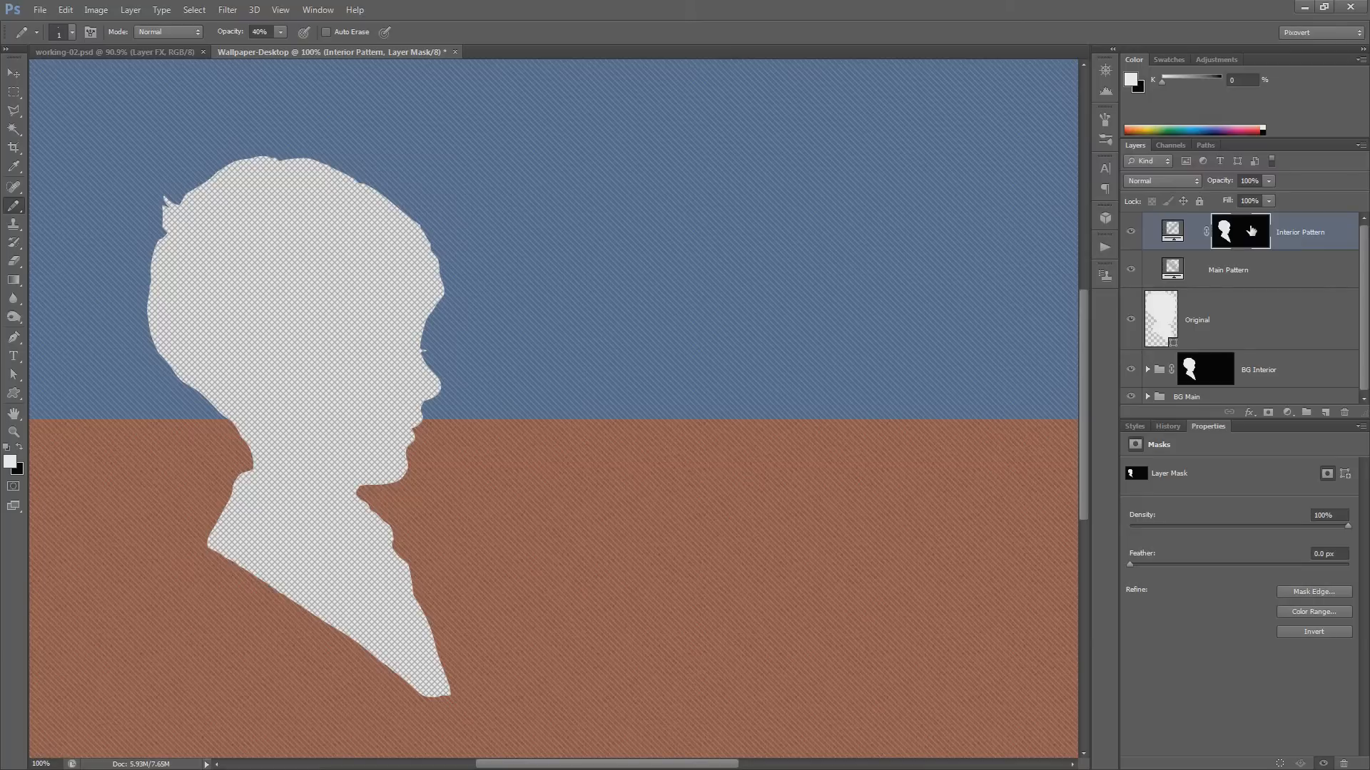
{"action": "left_click_drag", "start_coordinate": [1250, 234], "coordinate": [1248, 274]}
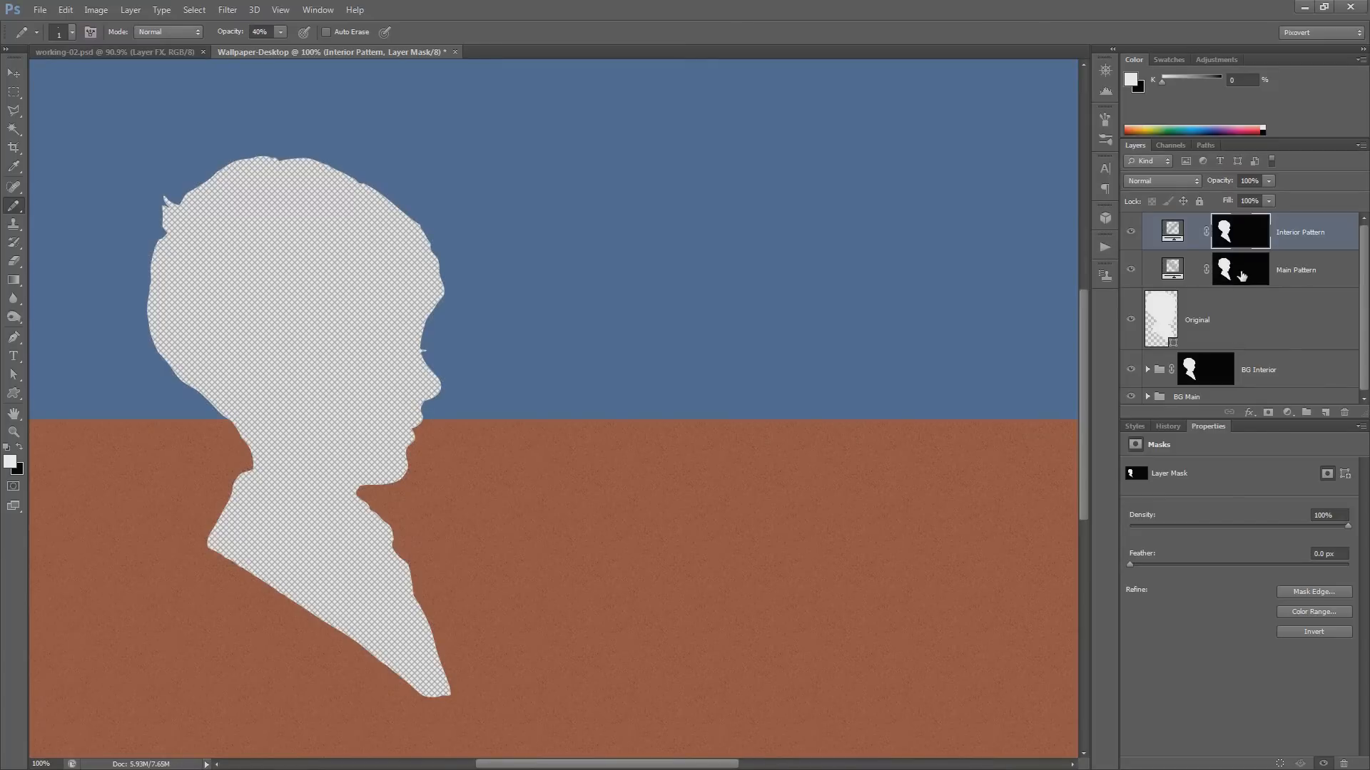
- Invert the Main Pattern layer's mask and copy the inverted mask onto the BG Main group
{"action": "left_click", "coordinate": [1243, 274]}
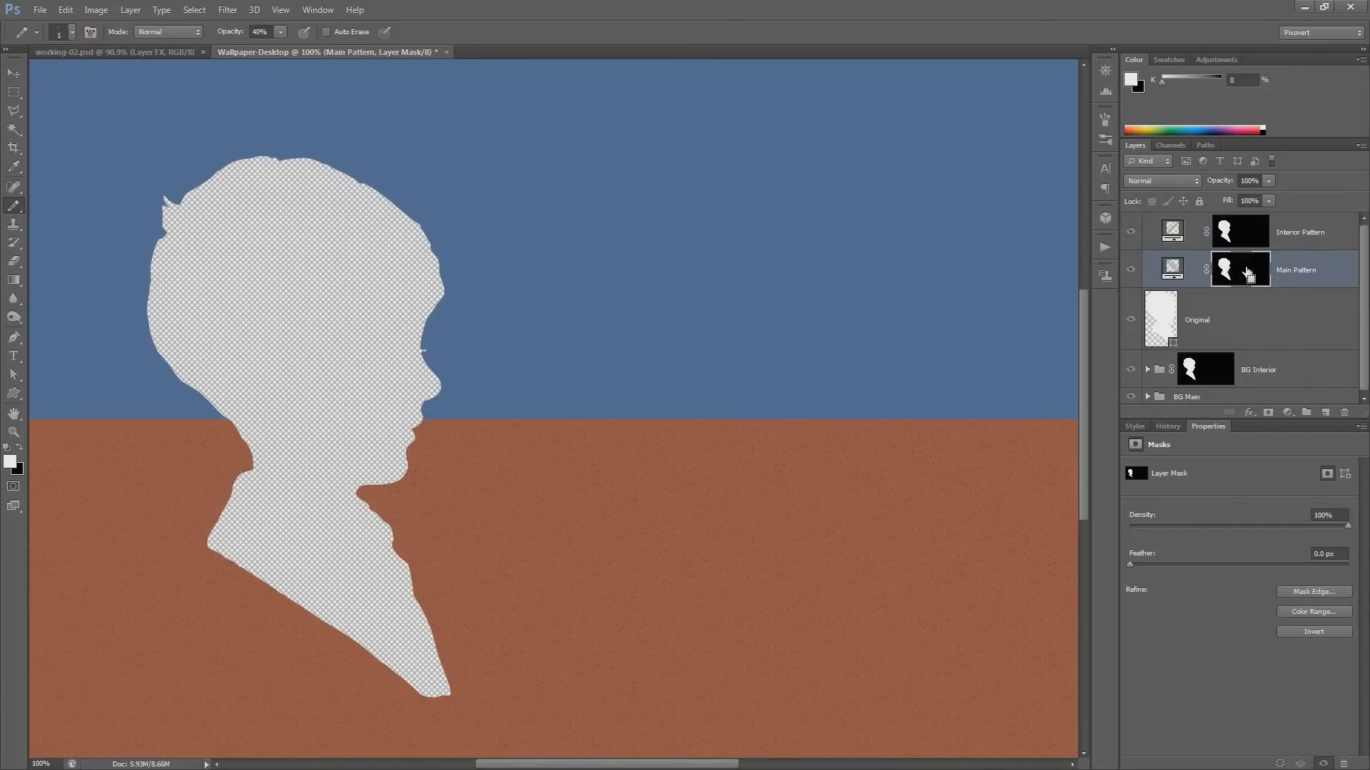
{"action": "key", "text": "ctrl+i"}
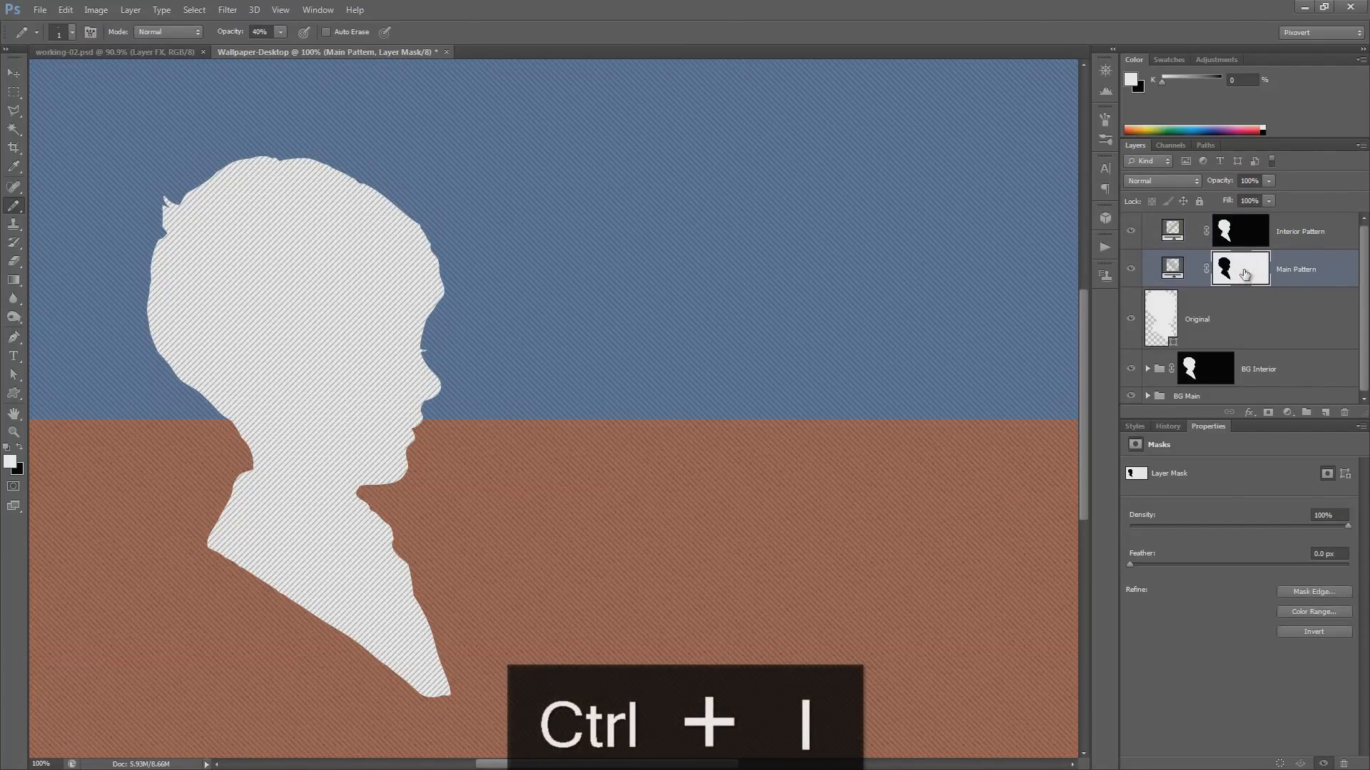
{"action": "left_click_drag", "start_coordinate": [1243, 274], "coordinate": [1217, 399]}
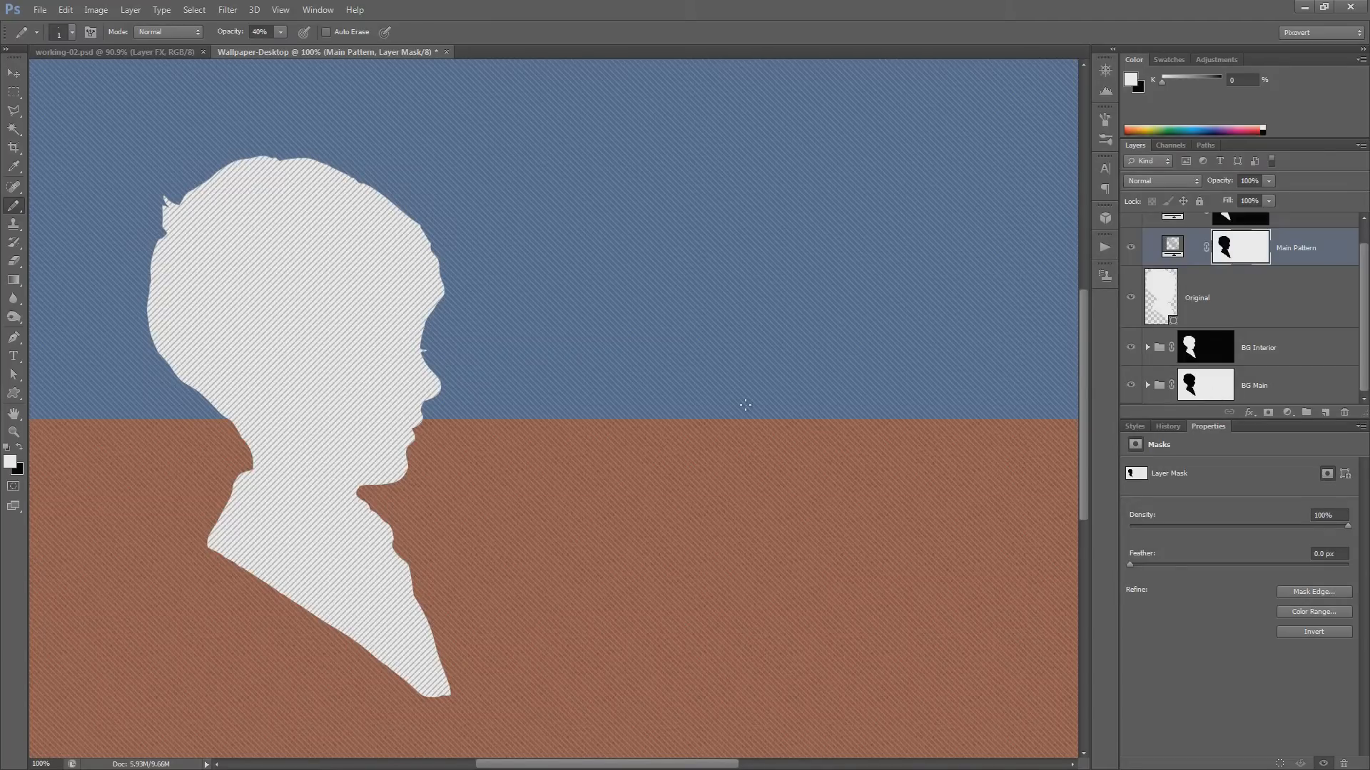
- Set the fill of the Original layer to 0%
{"action": "key", "text": "ctrl+1"}
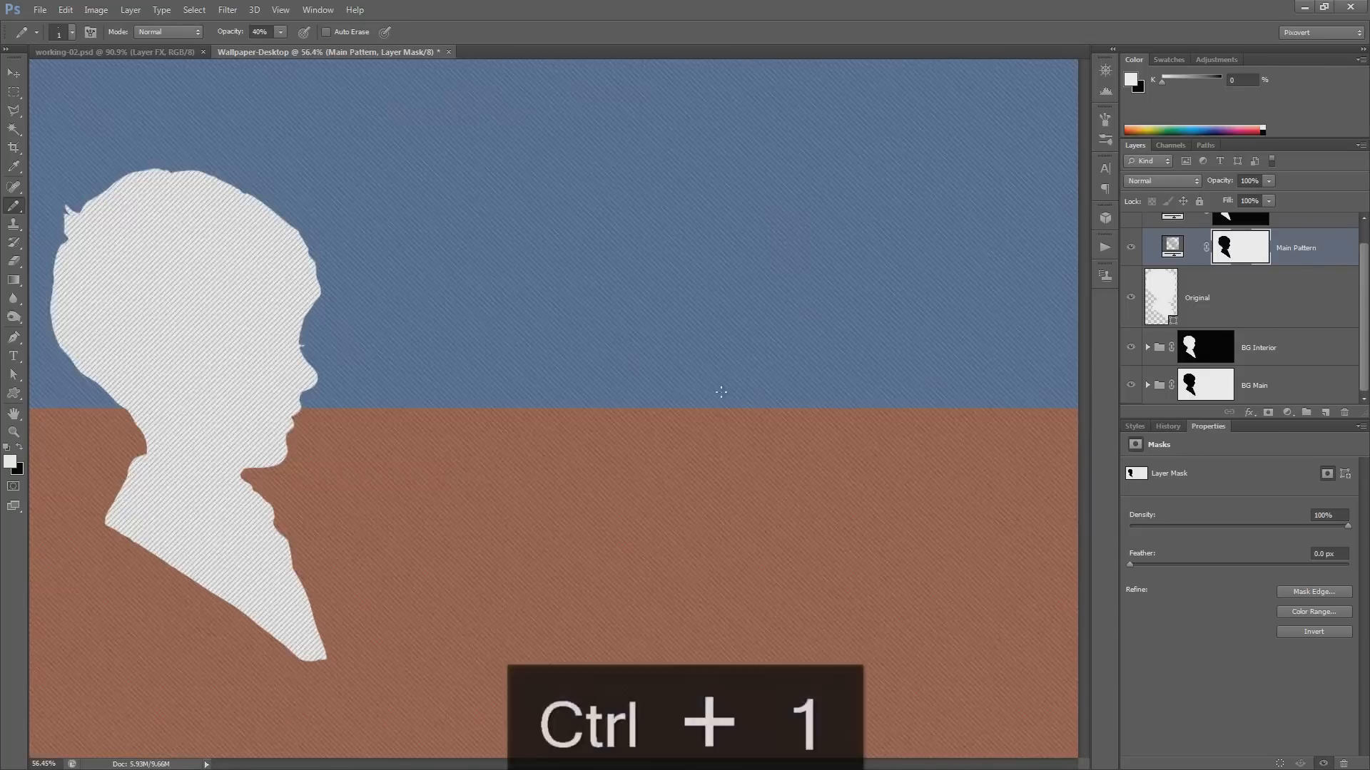
{"action": "left_click", "coordinate": [476, 243]}
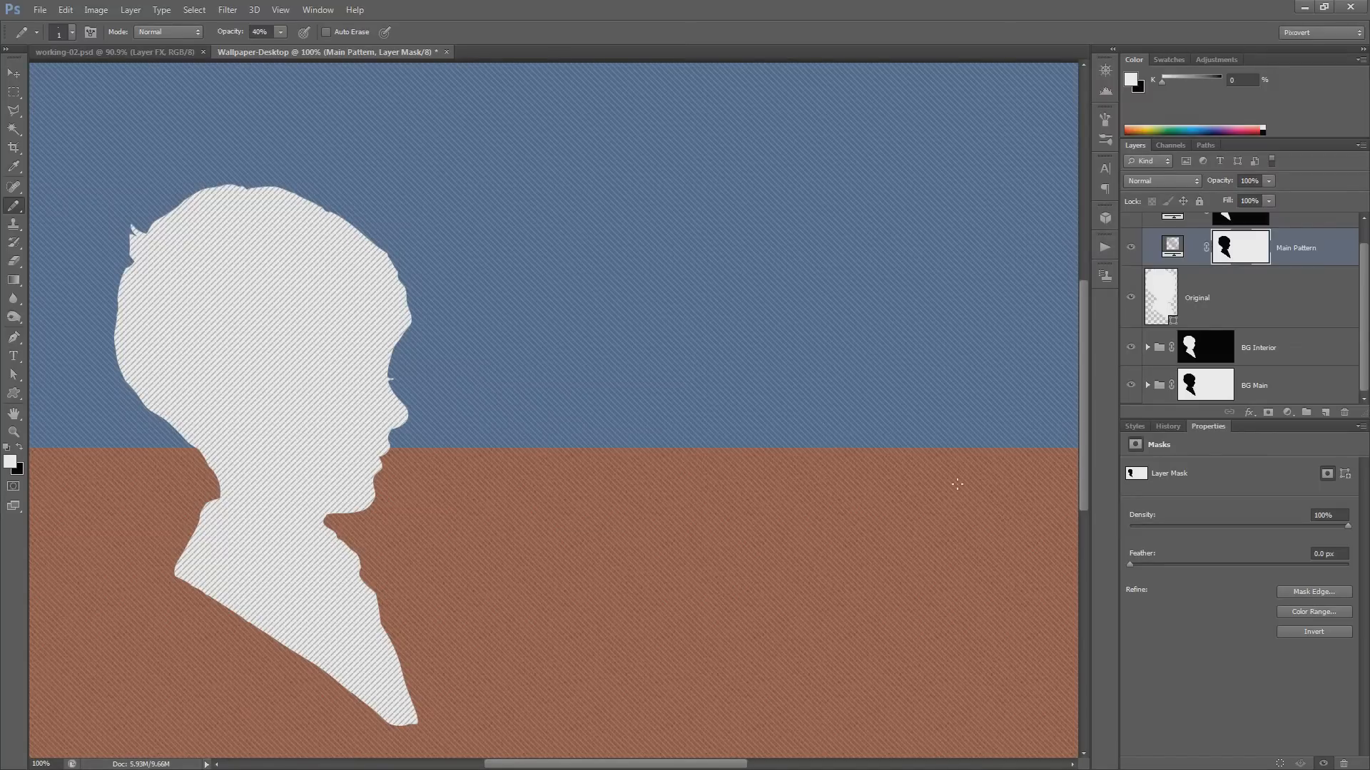
{"action": "scroll", "coordinate": [749, 413], "scroll_direction": "down", "scroll_amount": 2}
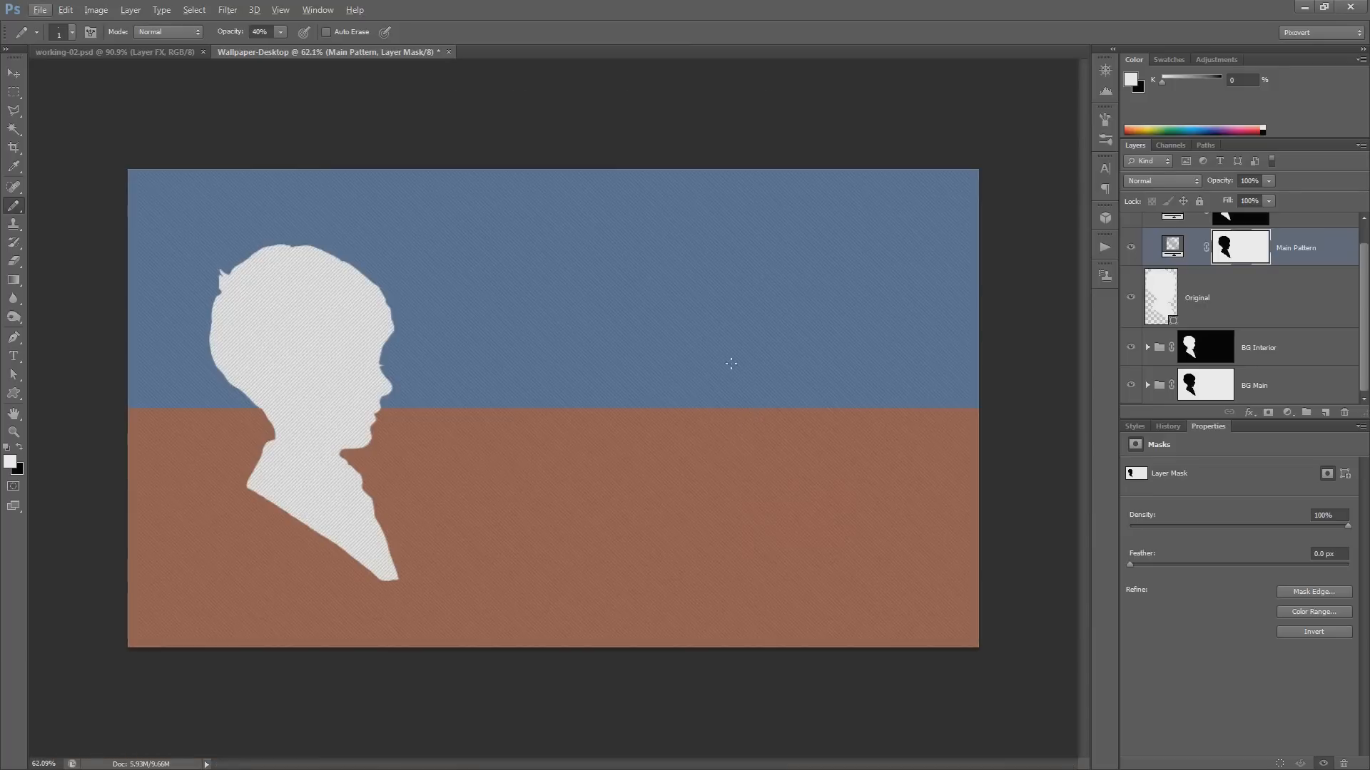
{"action": "key", "text": "ctrl+1"}
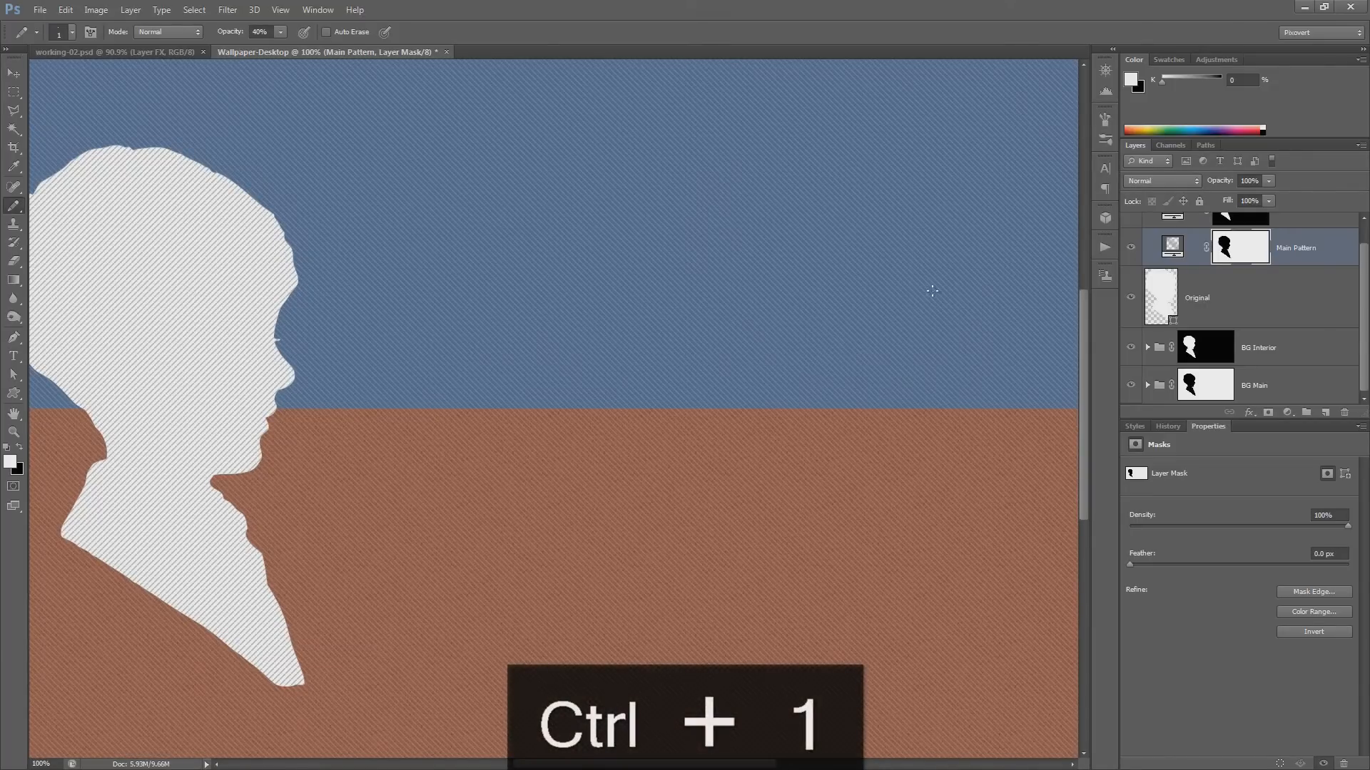
{"action": "scroll", "coordinate": [932, 290], "scroll_direction": "up", "scroll_amount": 1}
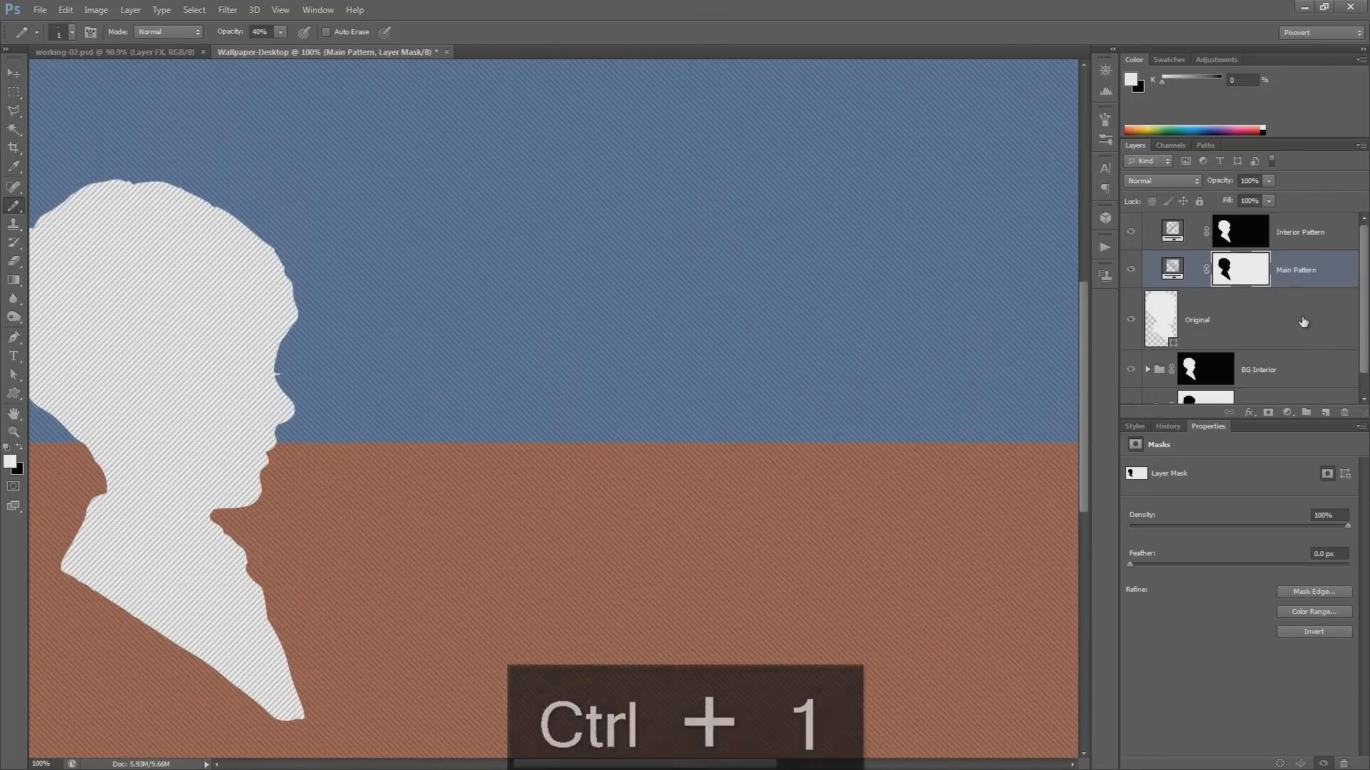
{"action": "left_click", "coordinate": [1218, 319]}
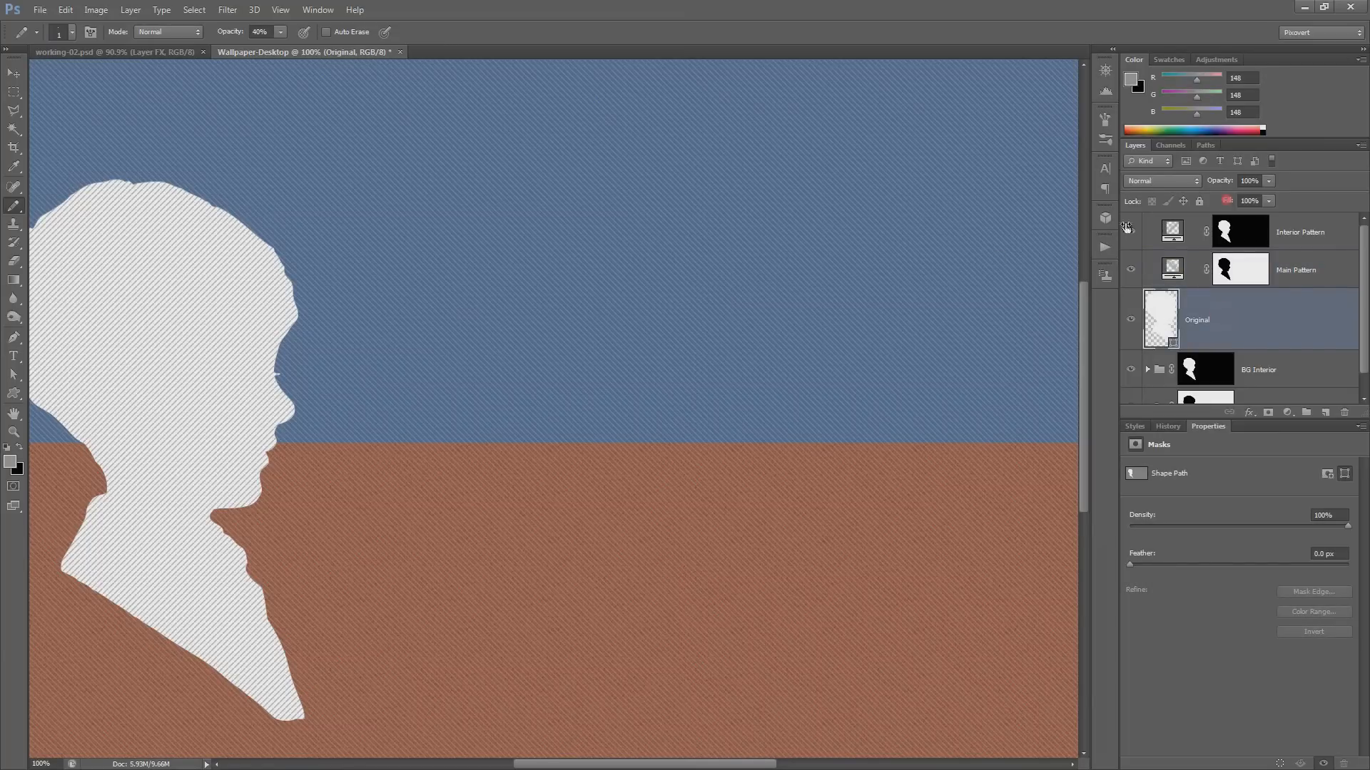
{"action": "left_click_drag", "start_coordinate": [1226, 203], "coordinate": [953, 258]}
{"action": "key", "text": "Return"}
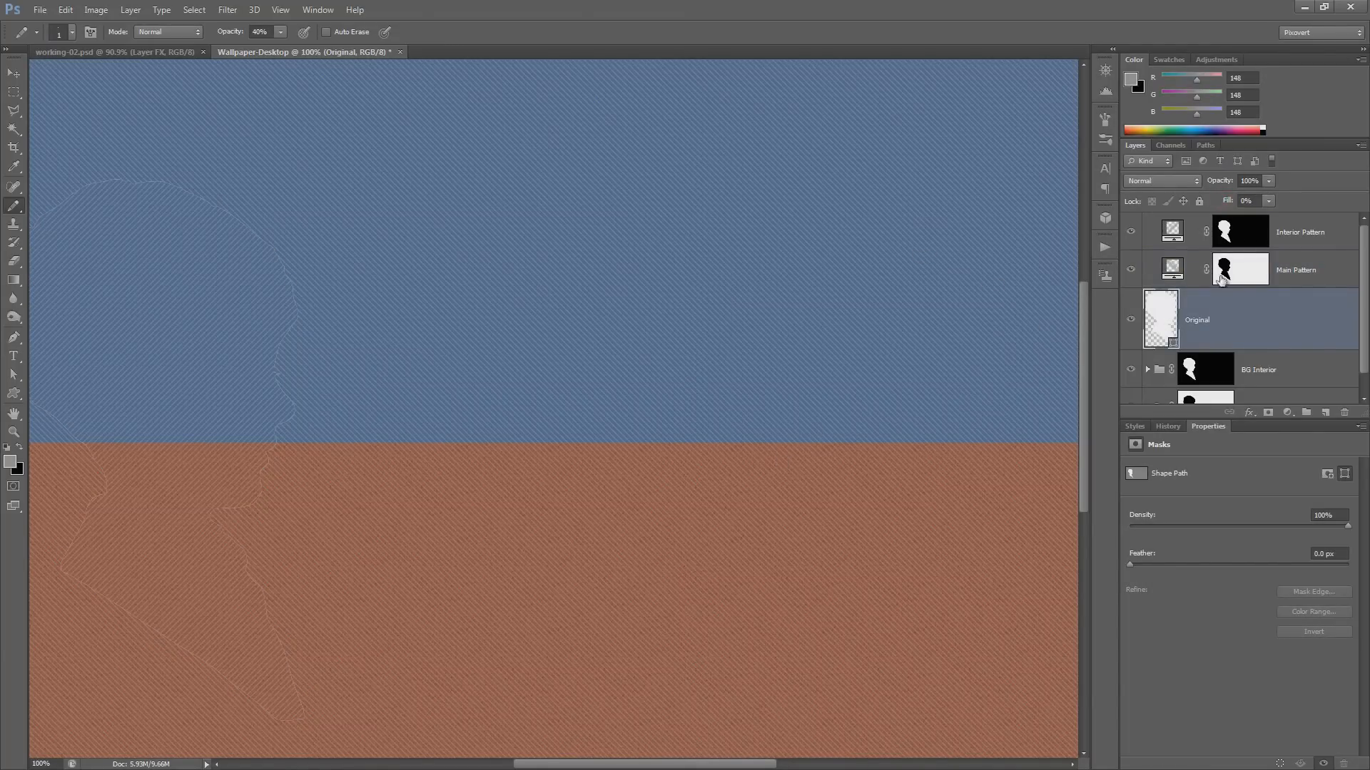
- Duplicate the Original layer and move the copy above the Interior Pattern layer
{"action": "scroll", "coordinate": [1278, 371], "scroll_direction": "down", "scroll_amount": 1}
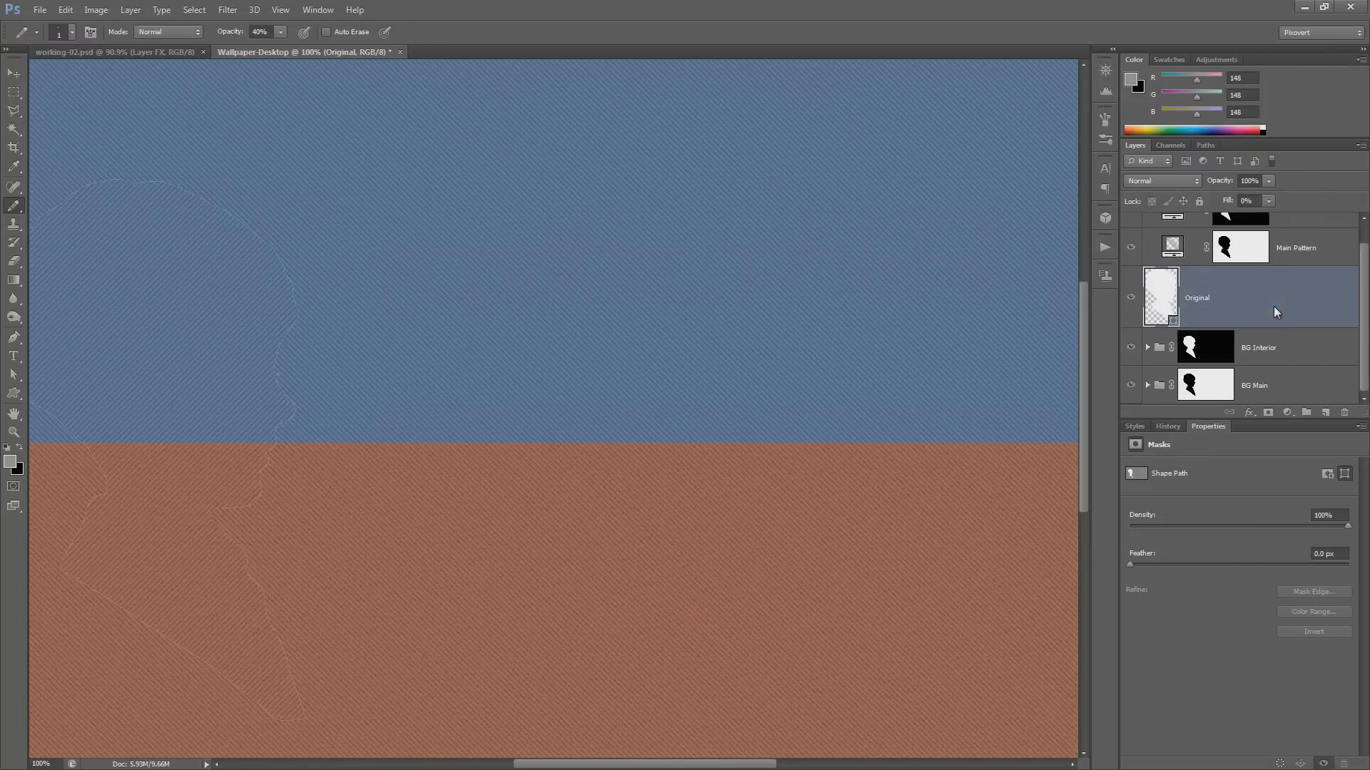
{"action": "key", "text": "ctrl+j"}
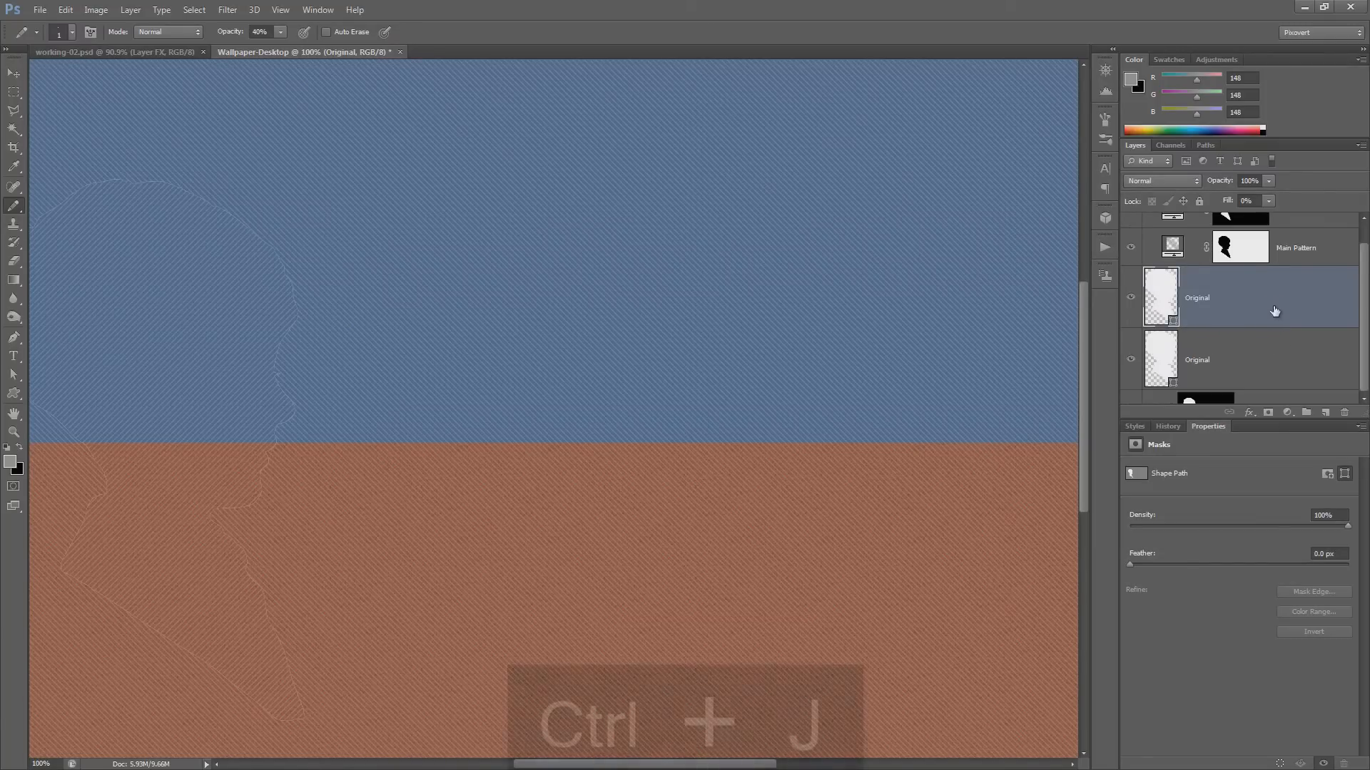
{"action": "left_click", "coordinate": [1232, 341]}
{"action": "scroll", "coordinate": [1232, 334], "scroll_direction": "up", "scroll_amount": 1}
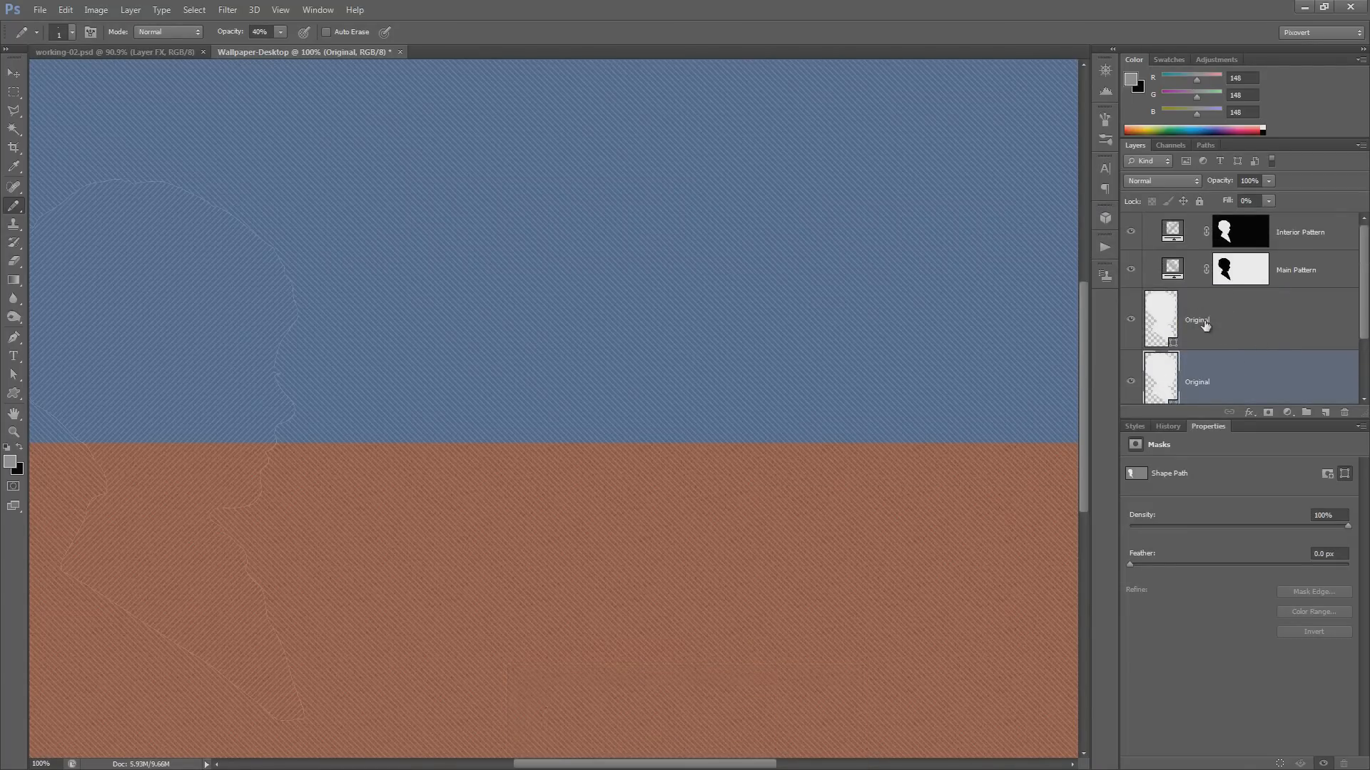
{"action": "left_click", "coordinate": [1260, 322]}
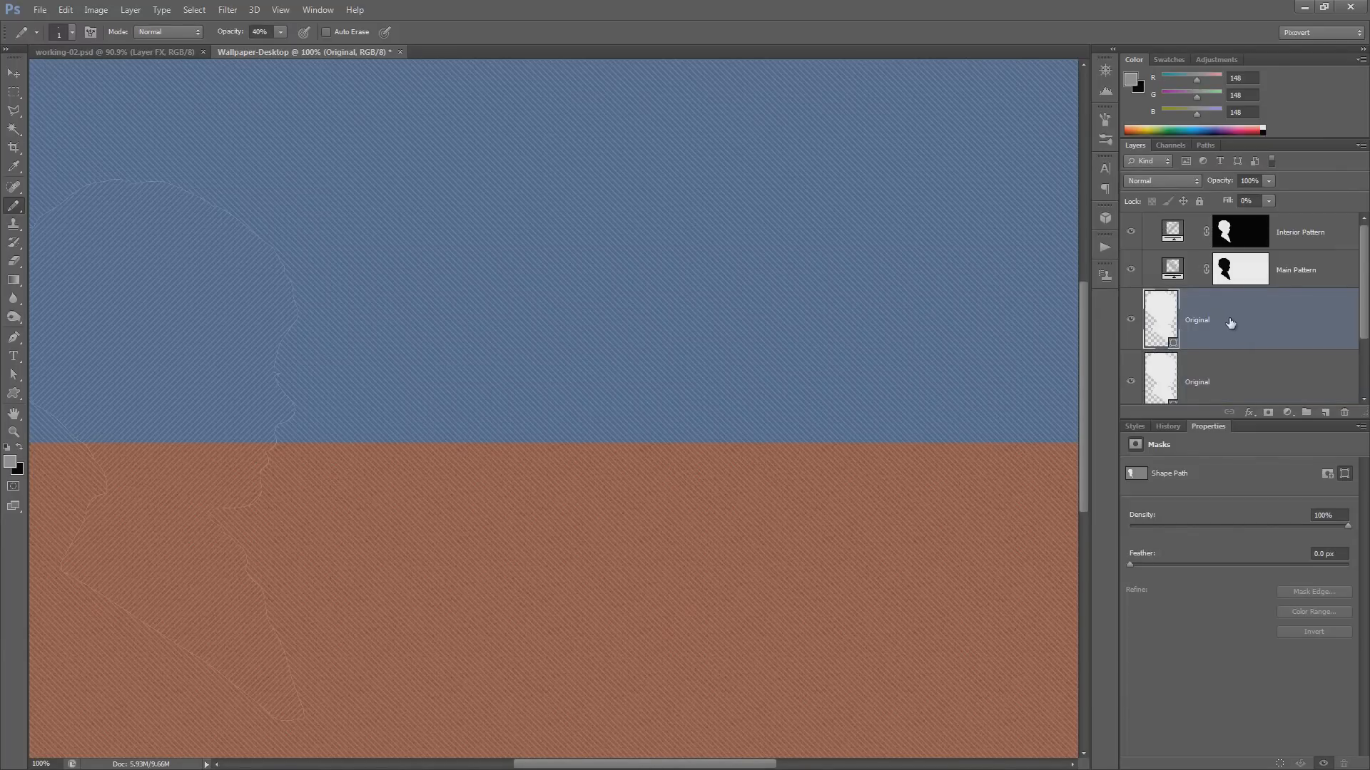
{"action": "left_click_drag", "start_coordinate": [1259, 334], "coordinate": [1247, 218]}
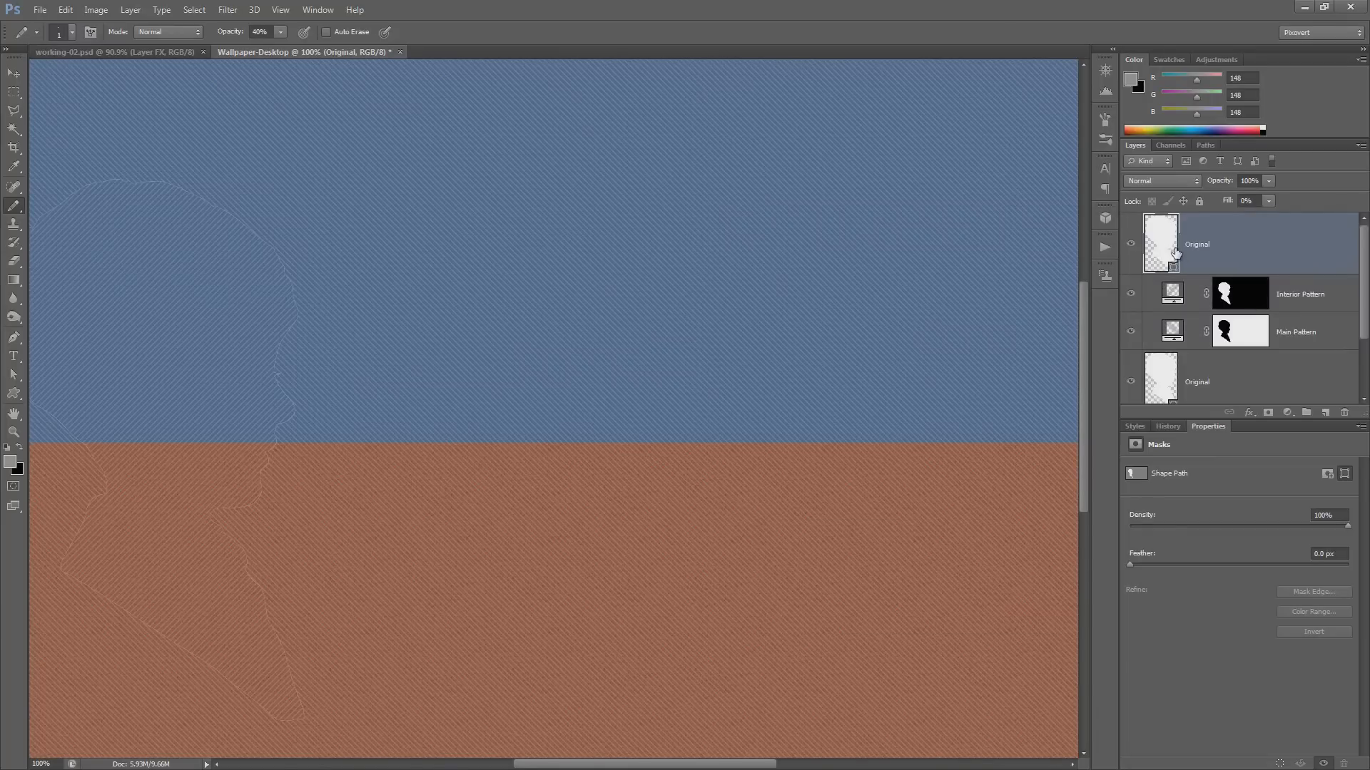
- Add an inner shadow and a drop shadow with default settings to the topmost Original layer
{"action": "scroll", "coordinate": [1281, 274], "scroll_direction": "down", "scroll_amount": 2}
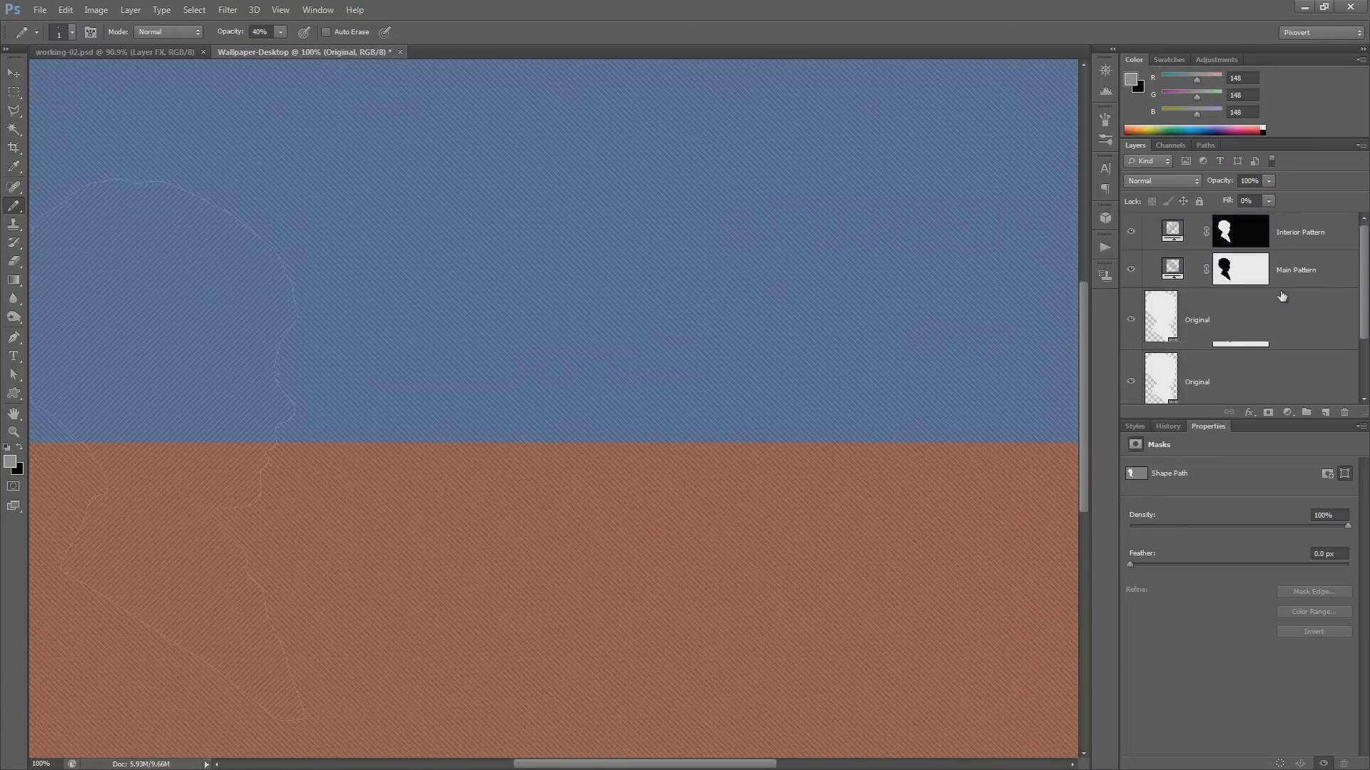
{"action": "scroll", "coordinate": [1282, 299], "scroll_direction": "up", "scroll_amount": 2}
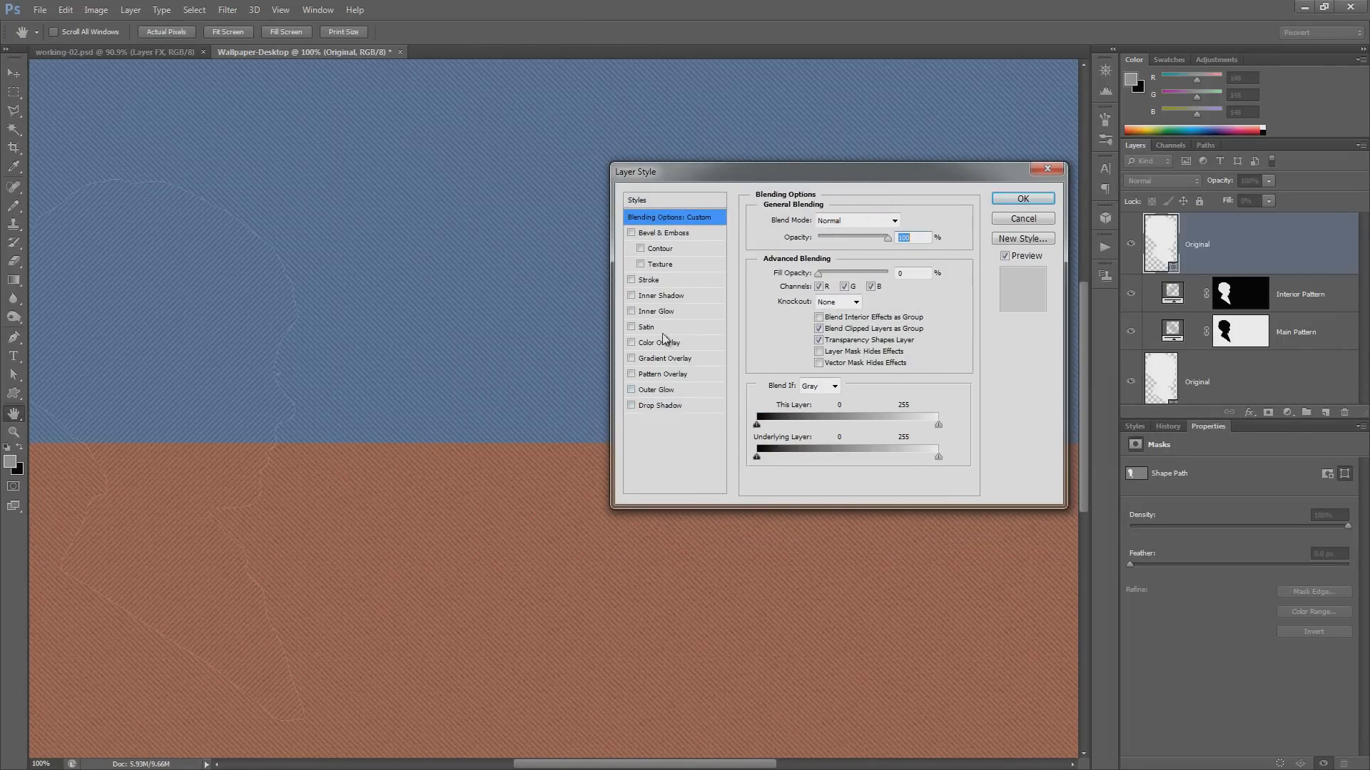
{"action": "left_click", "coordinate": [655, 295]}
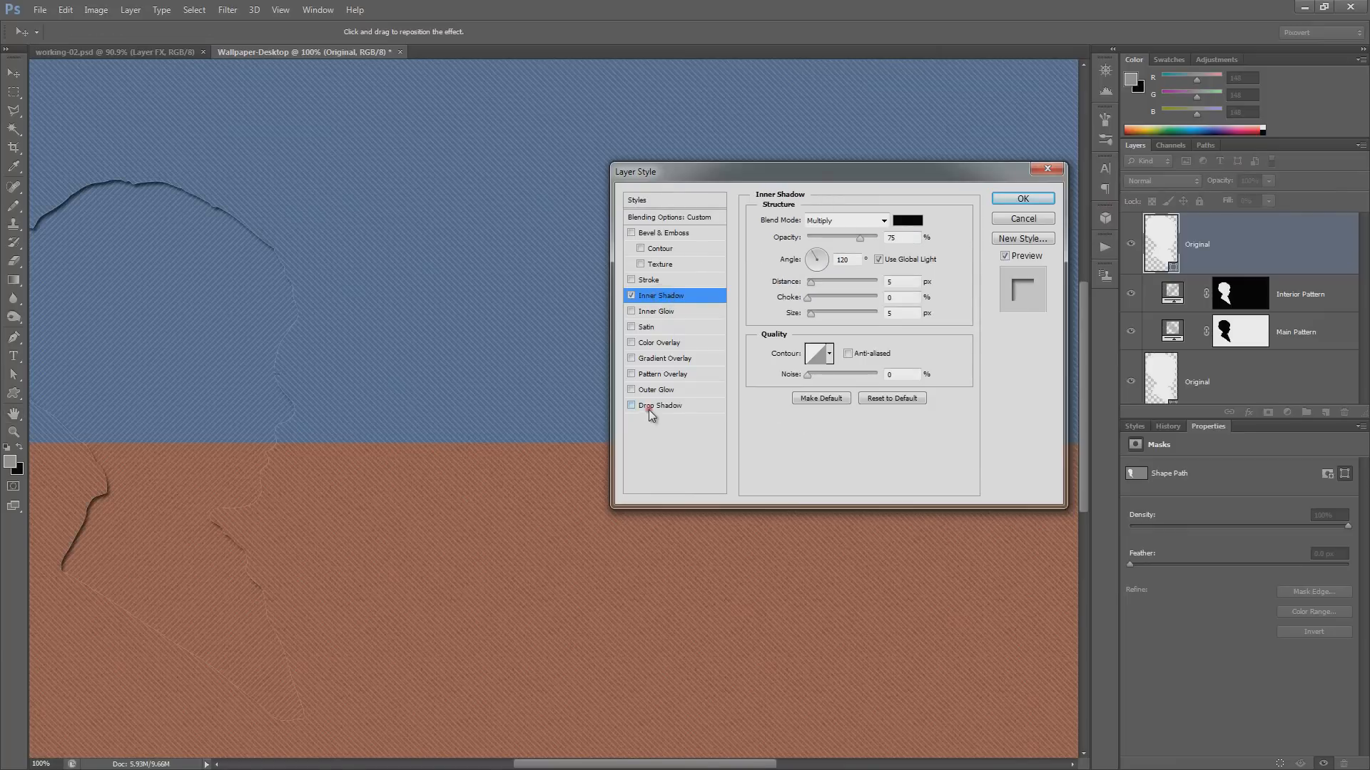
{"action": "left_click", "coordinate": [649, 405]}
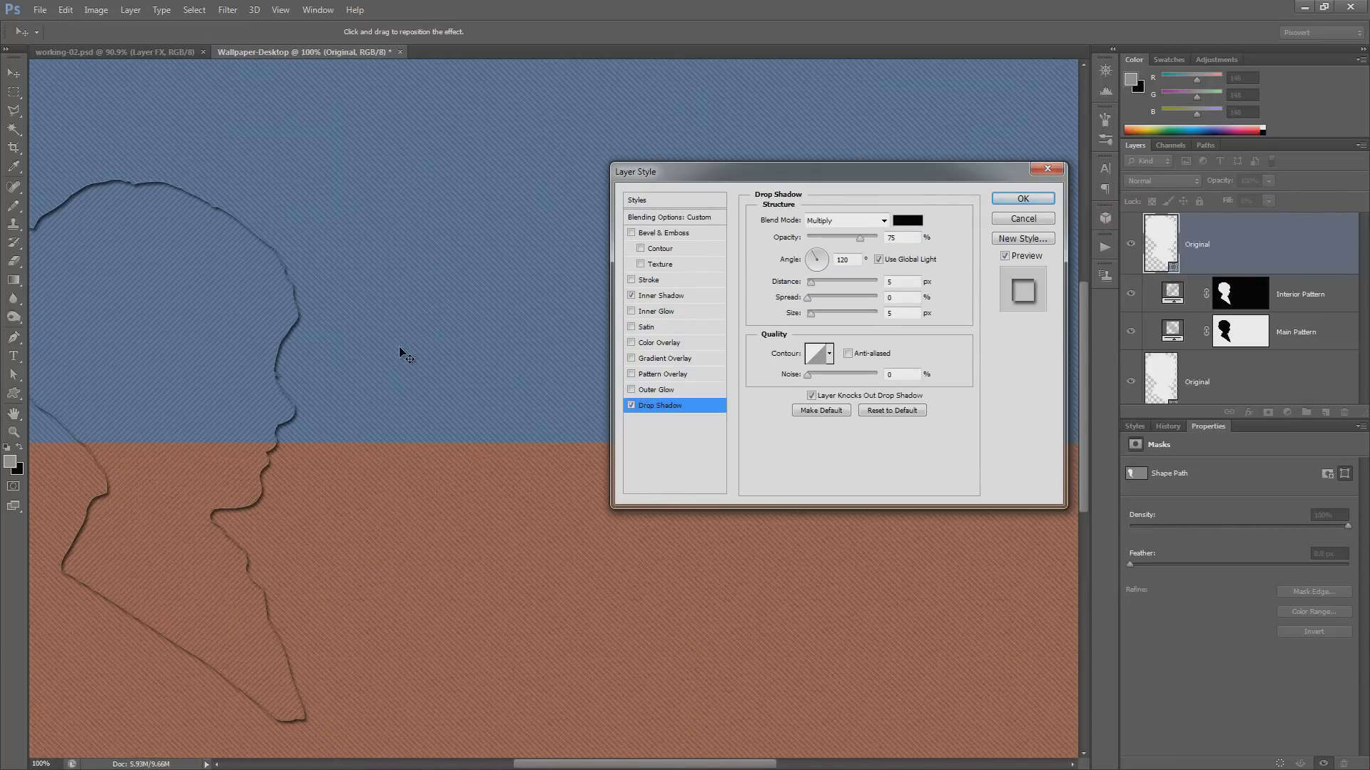
{"action": "left_click", "coordinate": [1014, 200]}
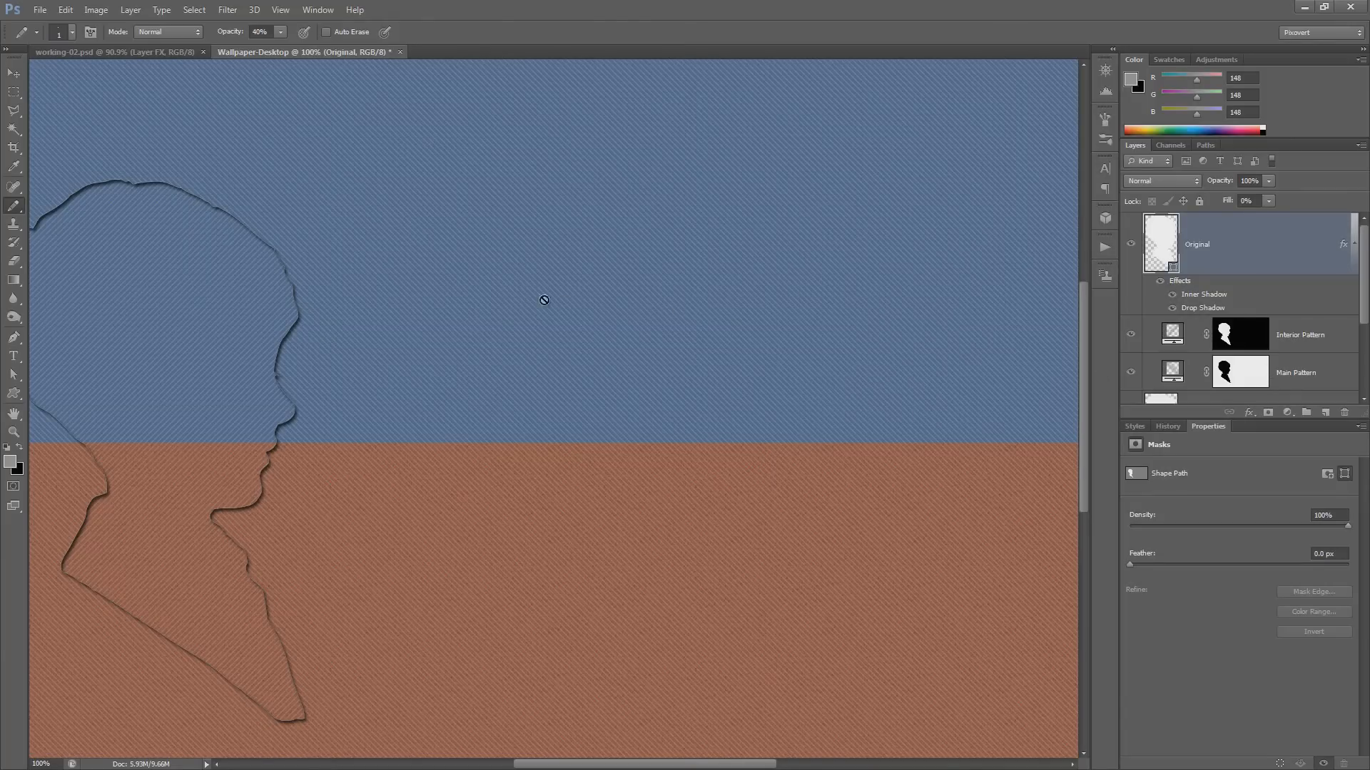
- Set the topmost Original layer's drop shadow to Normal blend mode with a white colour
{"action": "left_click_drag", "start_coordinate": [496, 275], "coordinate": [657, 258]}
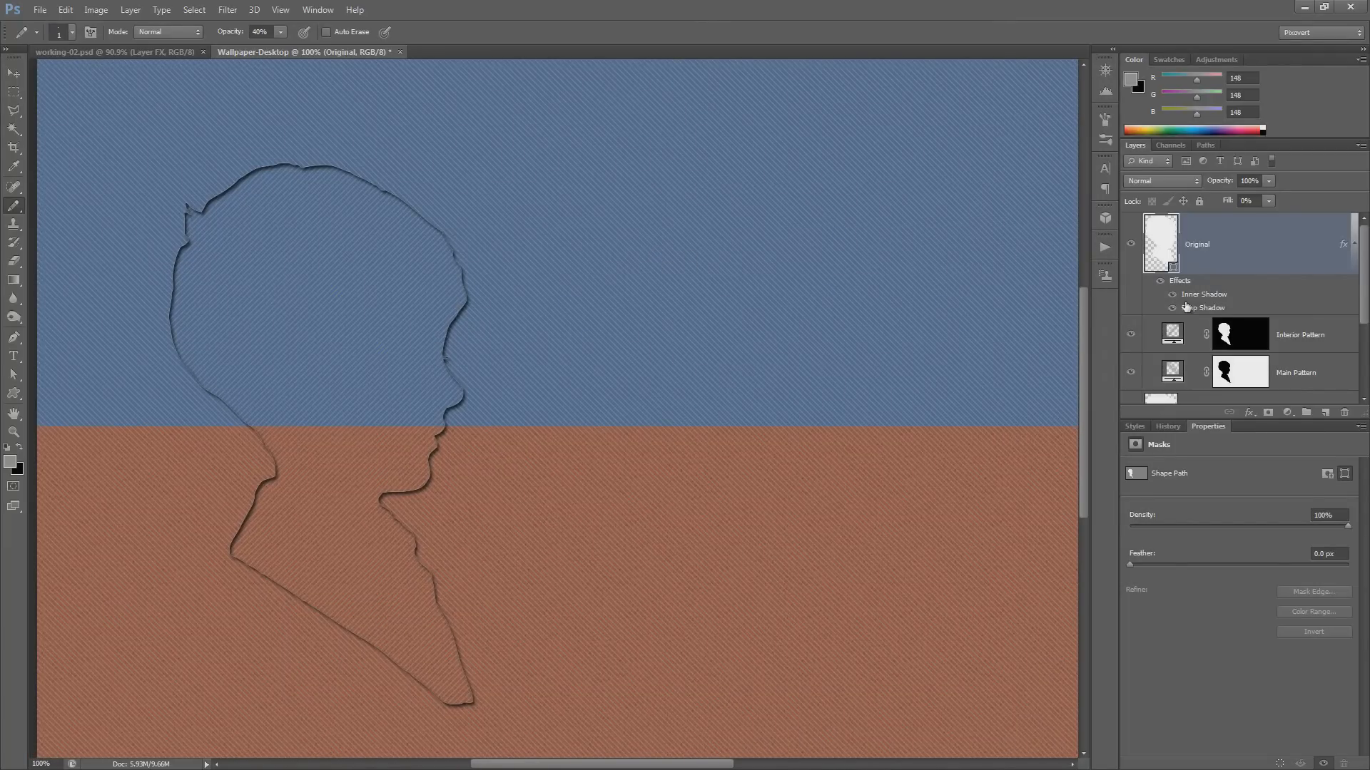
{"action": "left_click", "coordinate": [1344, 244]}
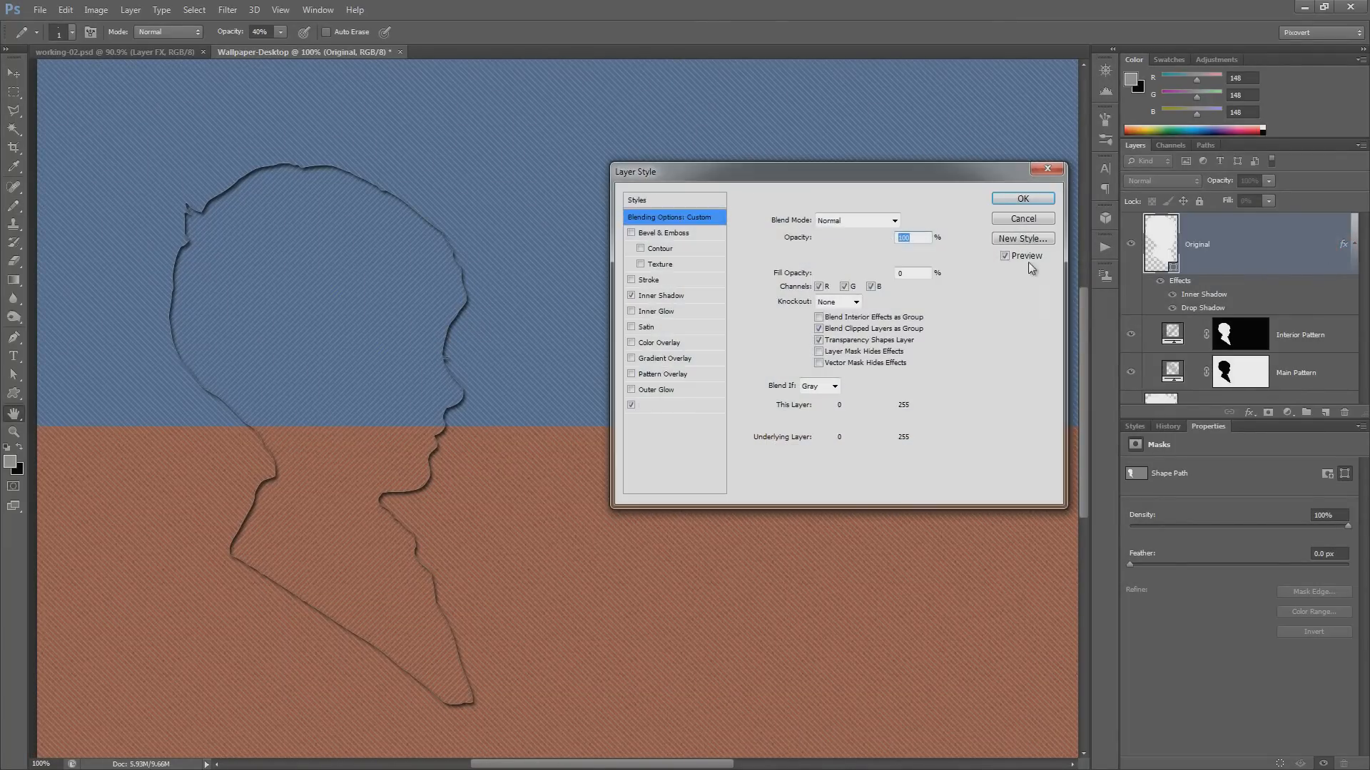
{"action": "left_click", "coordinate": [662, 406]}
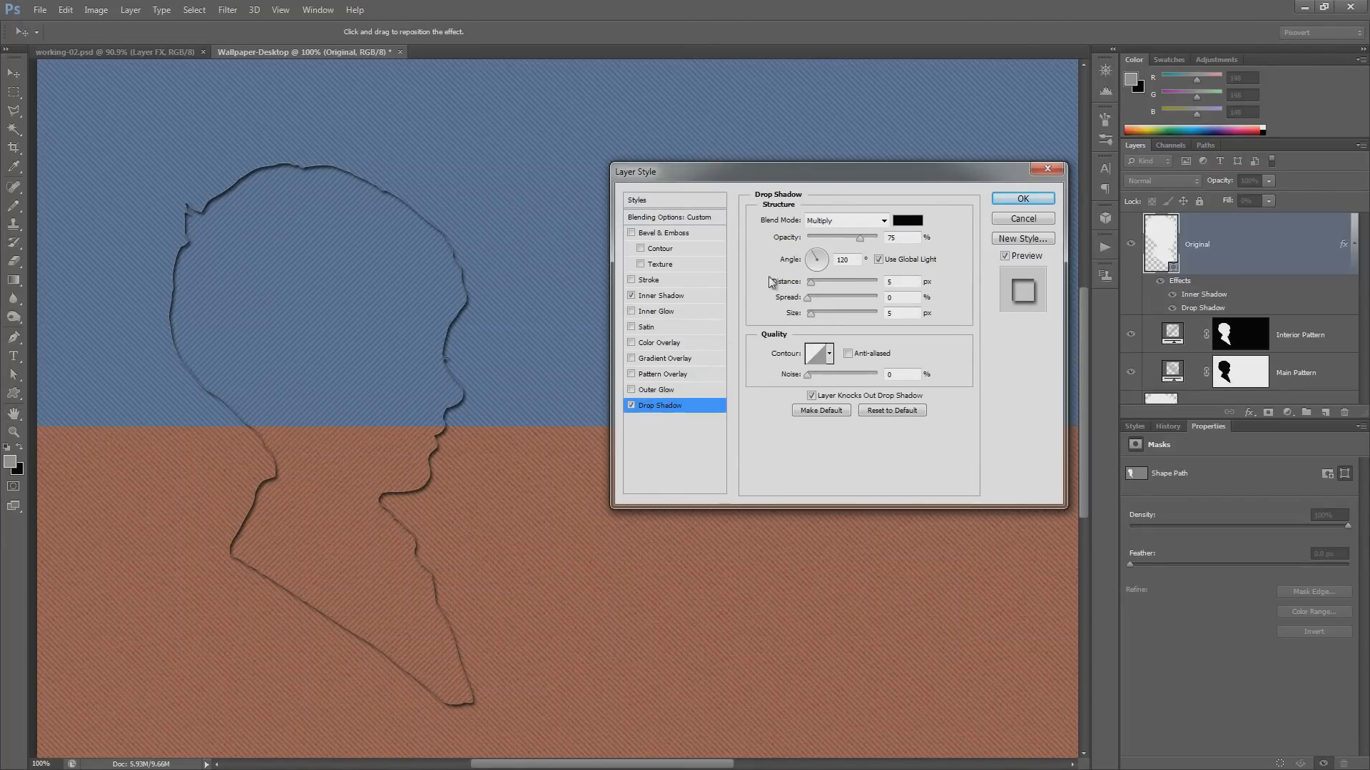
{"action": "left_click", "coordinate": [822, 217]}
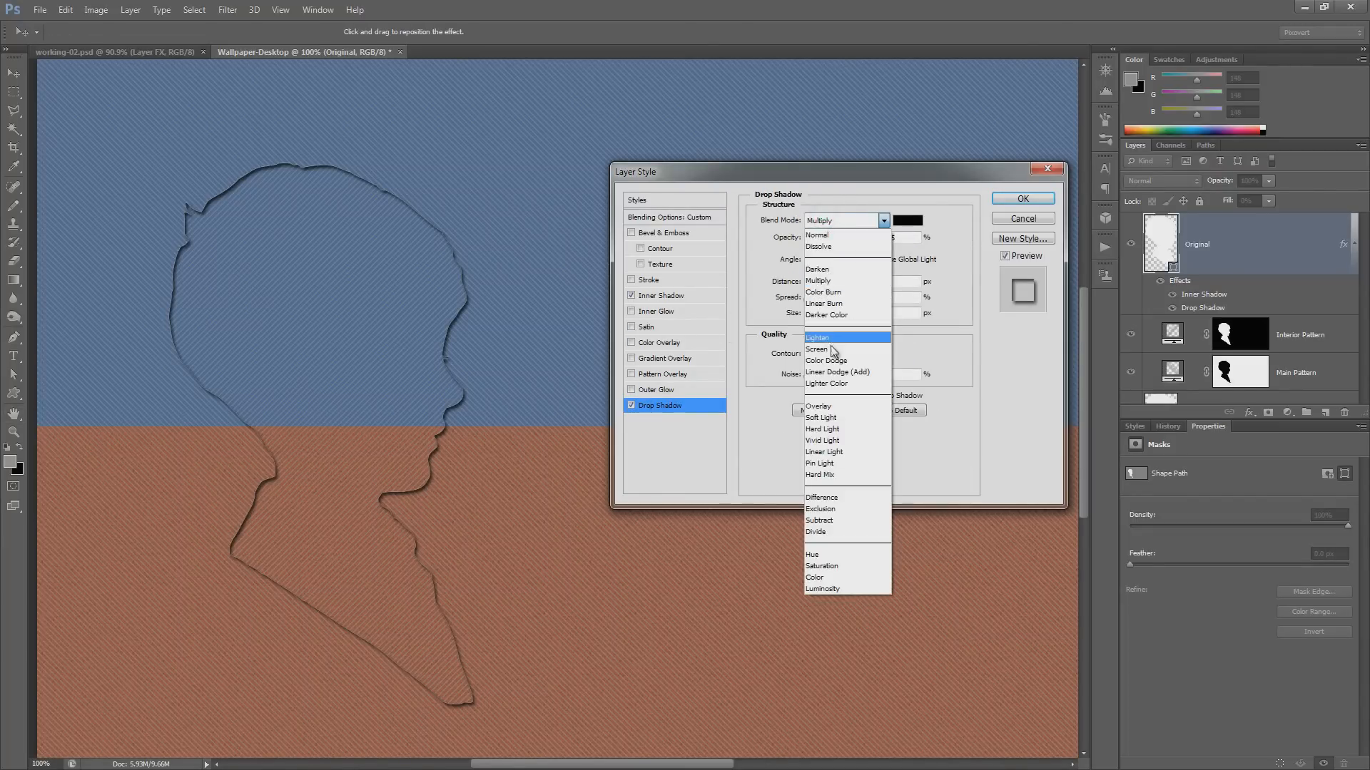
{"action": "left_click", "coordinate": [828, 418]}
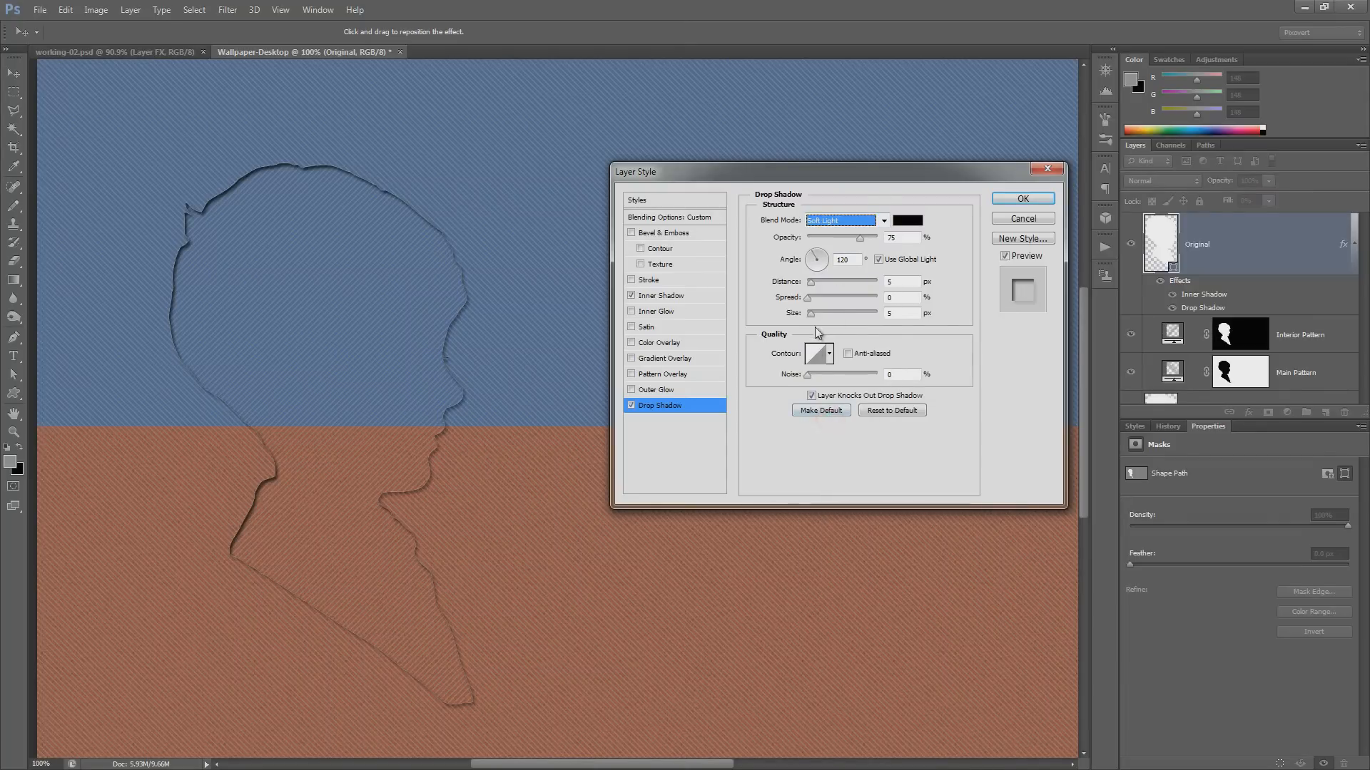
{"action": "left_click", "coordinate": [839, 218]}
{"action": "scroll", "coordinate": [828, 264], "scroll_direction": "up", "scroll_amount": 1}
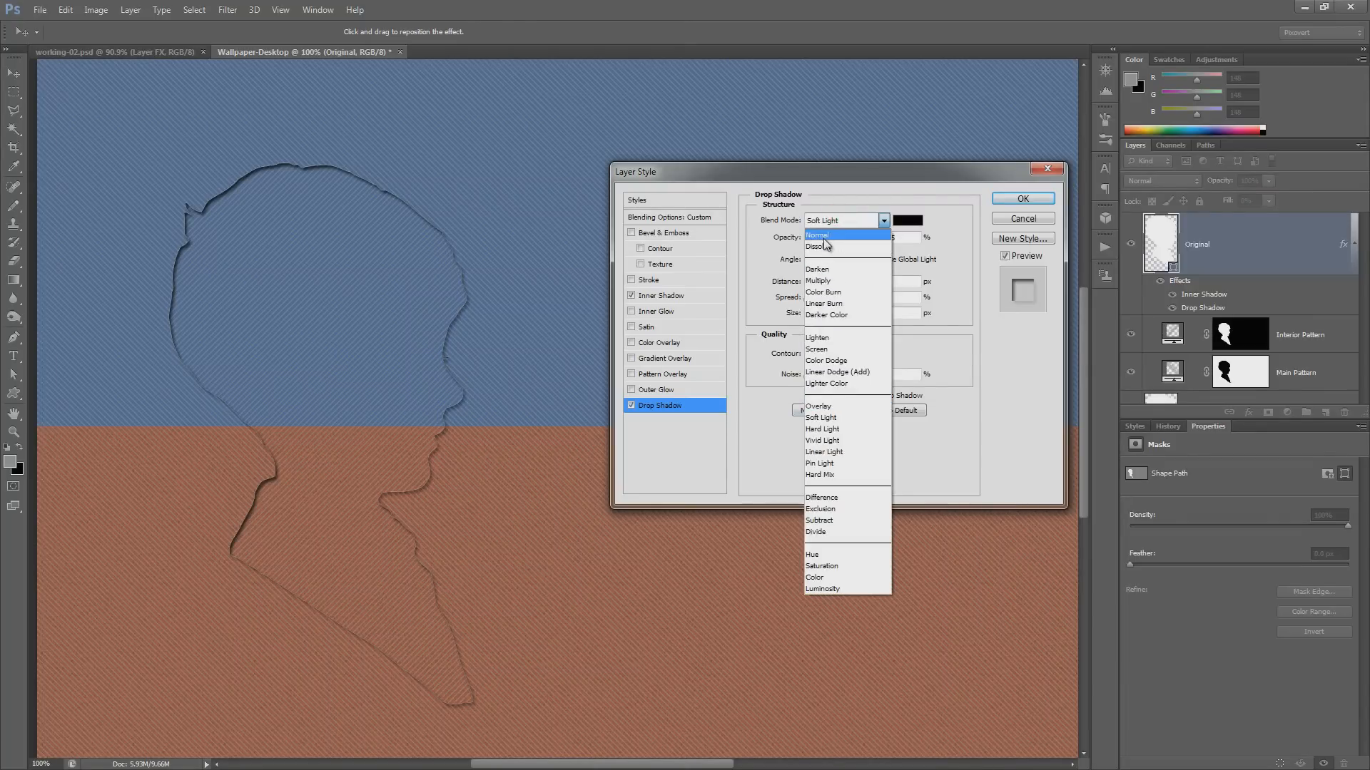
{"action": "left_click", "coordinate": [822, 236]}
{"action": "left_click", "coordinate": [897, 222]}
{"action": "left_click_drag", "start_coordinate": [786, 227], "coordinate": [709, 201]}
{"action": "left_click", "coordinate": [1047, 191]}
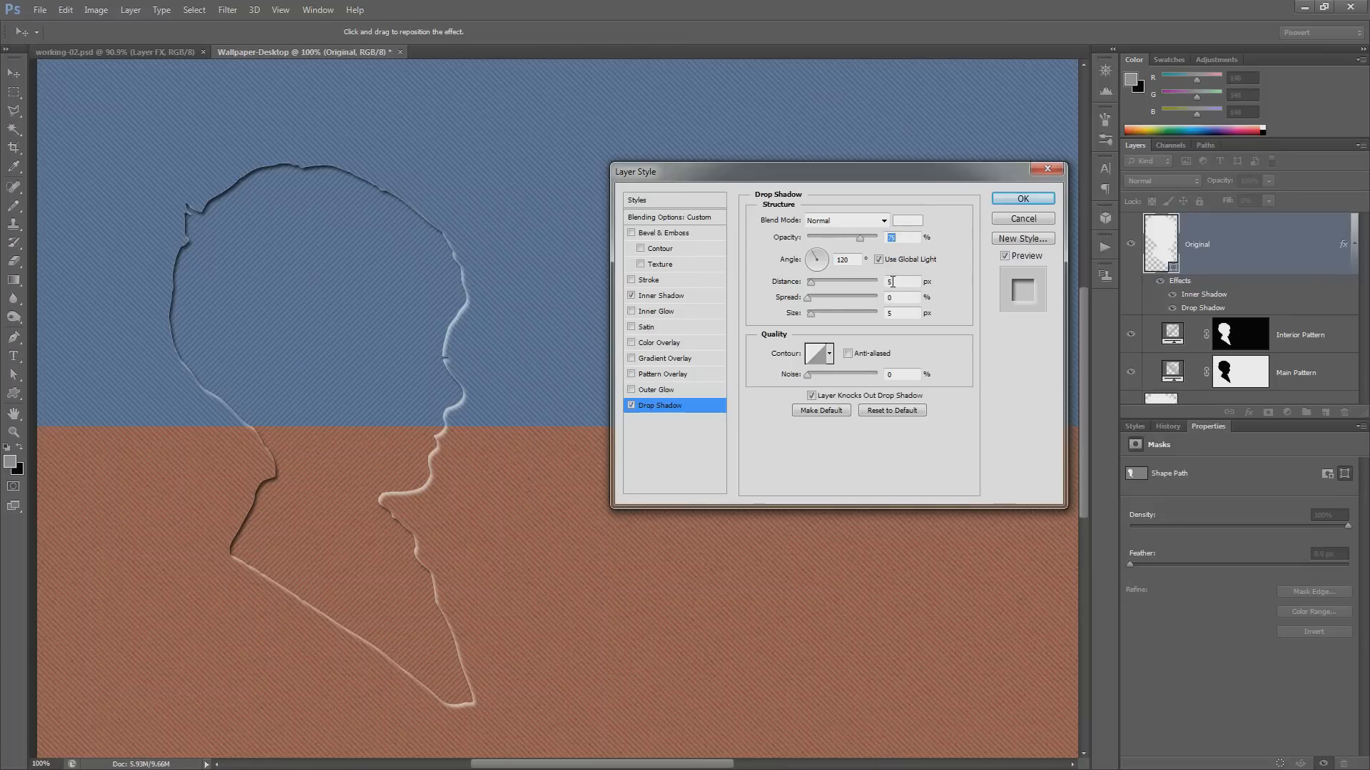
- Set the drop shadow's distance and size to 6 px, its opacity to 60% and its blend mode to Soft Light
{"action": "type", "text": "6"}
{"action": "key", "text": "Tab"}
{"action": "type", "text": "6"}
{"action": "key", "text": "Tab"}
{"action": "left_click", "coordinate": [839, 261]}
{"action": "left_click", "coordinate": [860, 239]}
{"action": "type", "text": "60"}
{"action": "left_click", "coordinate": [852, 262]}
{"action": "left_click", "coordinate": [856, 220]}
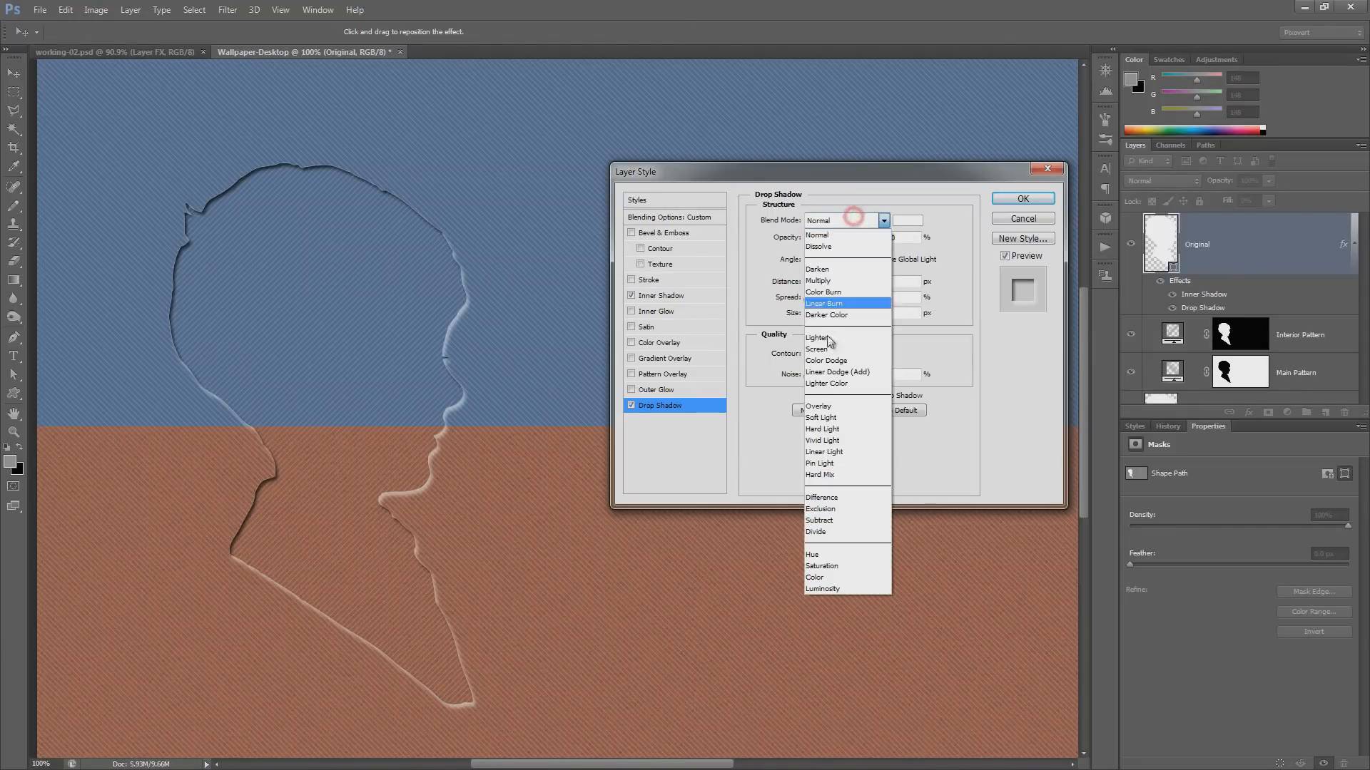
{"action": "left_click", "coordinate": [830, 416]}
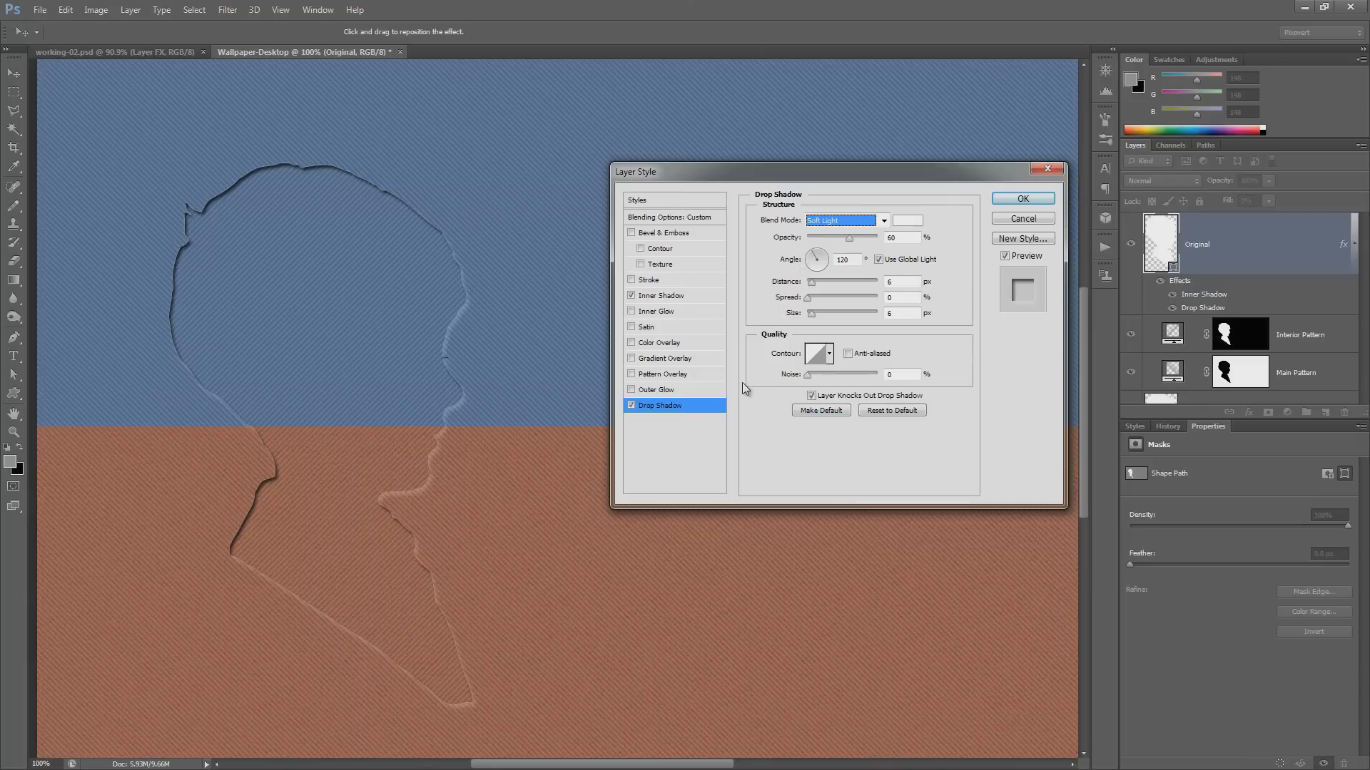
- Set the blend mode of the topmost Original layer's inner shadow to Color Burn
{"action": "left_click", "coordinate": [658, 294]}
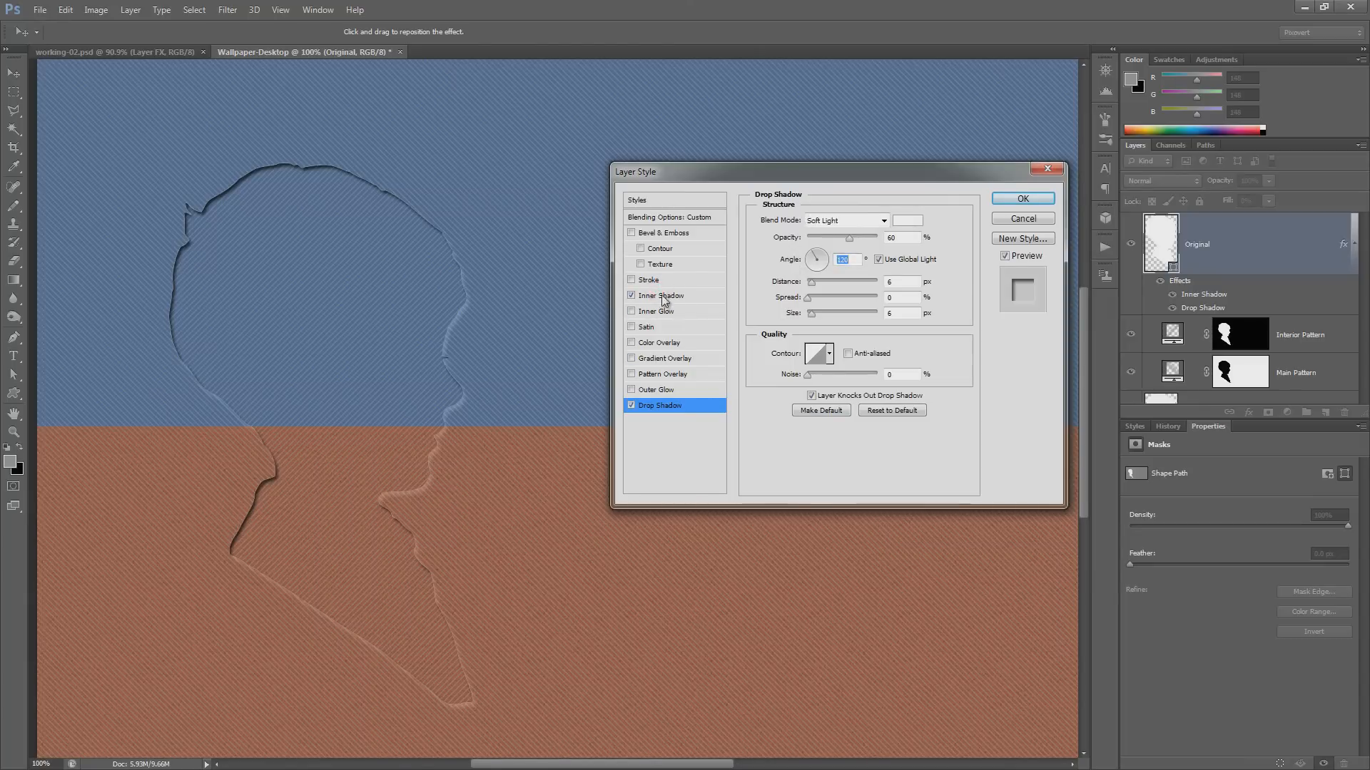
{"action": "left_click", "coordinate": [658, 294]}
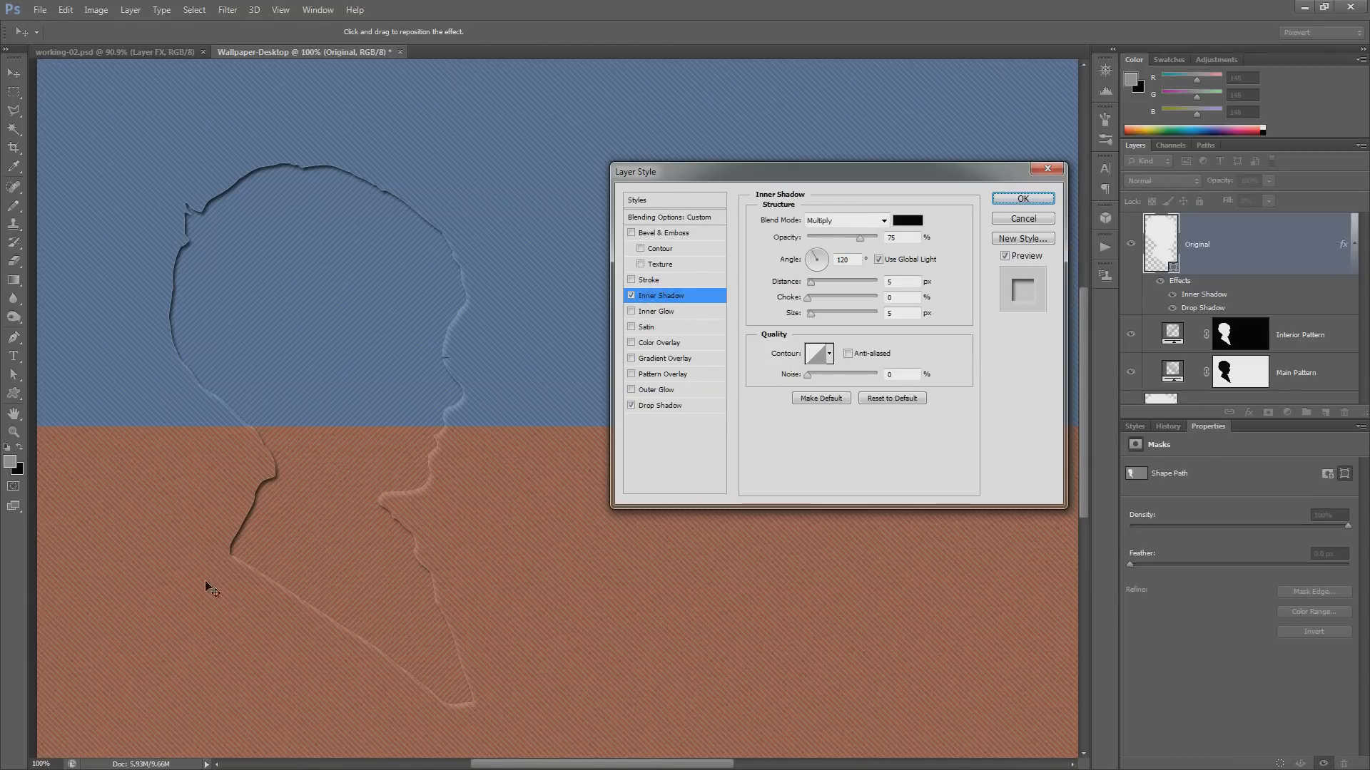
{"action": "left_click", "coordinate": [859, 220]}
{"action": "left_click", "coordinate": [843, 292]}
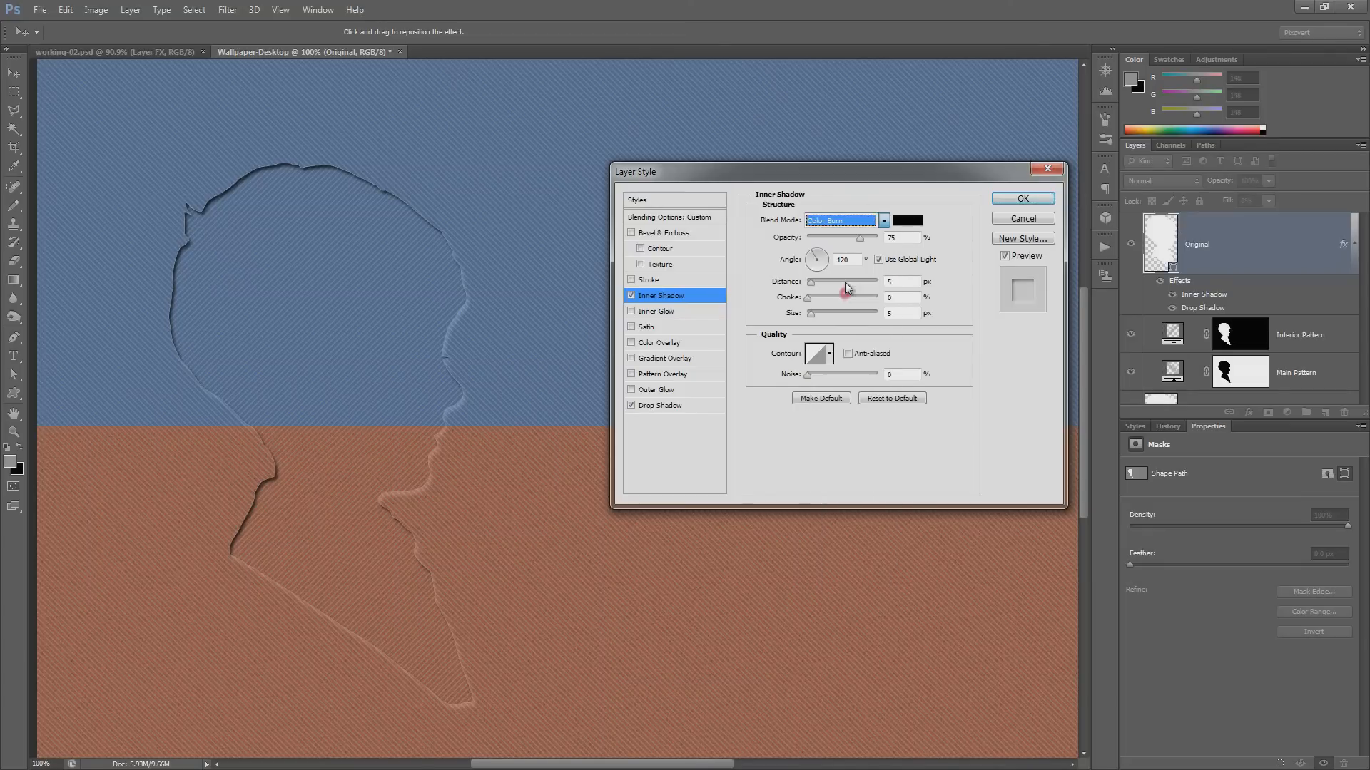
- Set the inner shadow's opacity to 45% and its distance and size to 9 px, and apply the layer style
{"action": "double_click", "coordinate": [884, 238]}
{"action": "type", "text": "45"}
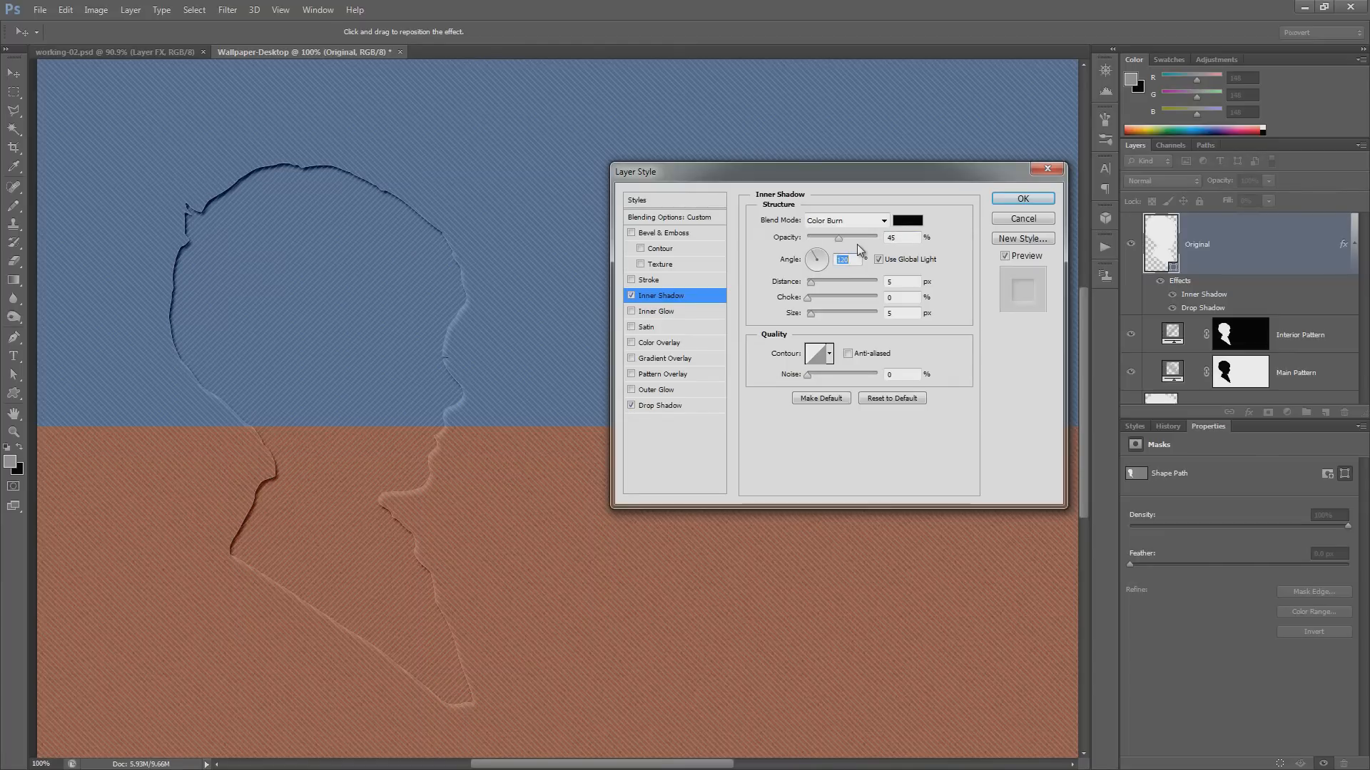
{"action": "key", "text": "Tab"}
{"action": "left_click_drag", "start_coordinate": [893, 282], "coordinate": [850, 290]}
{"action": "type", "text": "9"}
{"action": "key", "text": "Tab"}
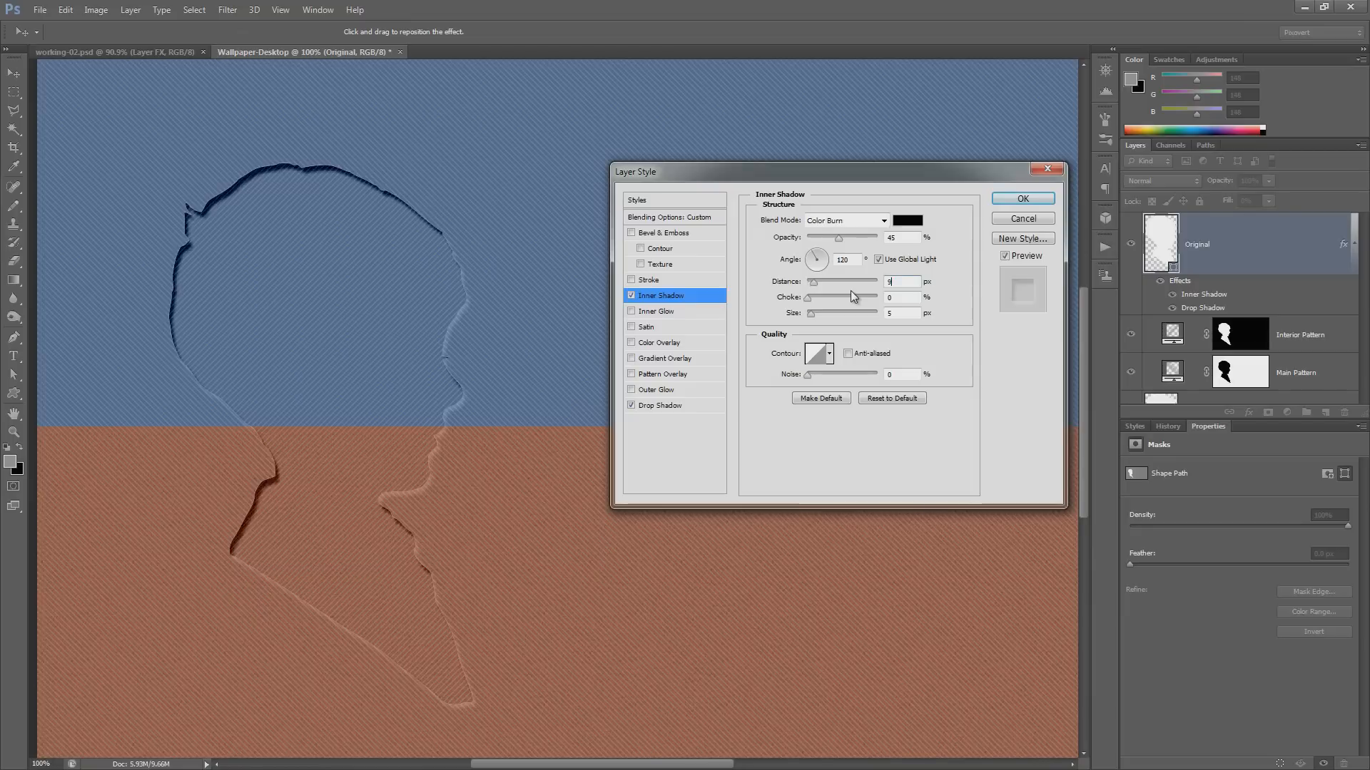
{"action": "key", "text": "Tab"}
{"action": "type", "text": "9"}
{"action": "key", "text": "Tab"}
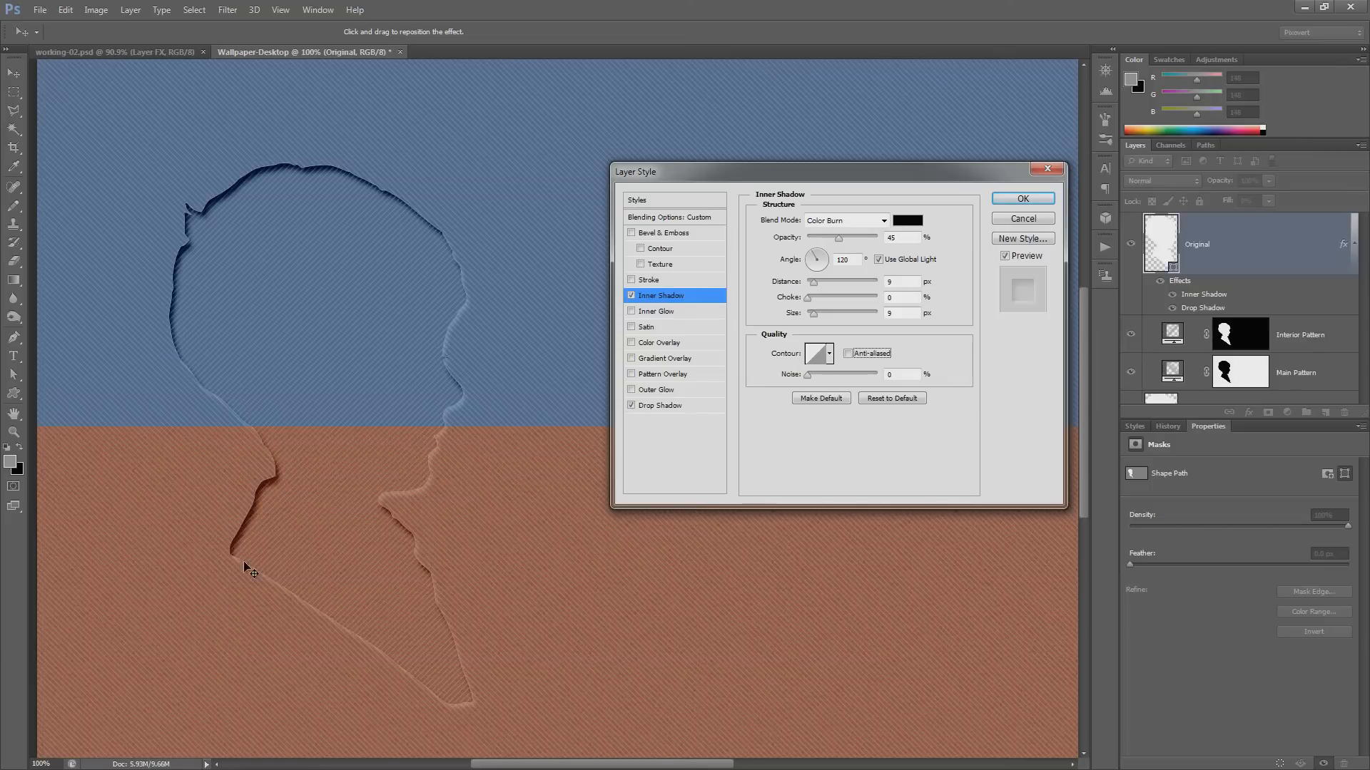
{"action": "left_click", "coordinate": [1024, 199]}
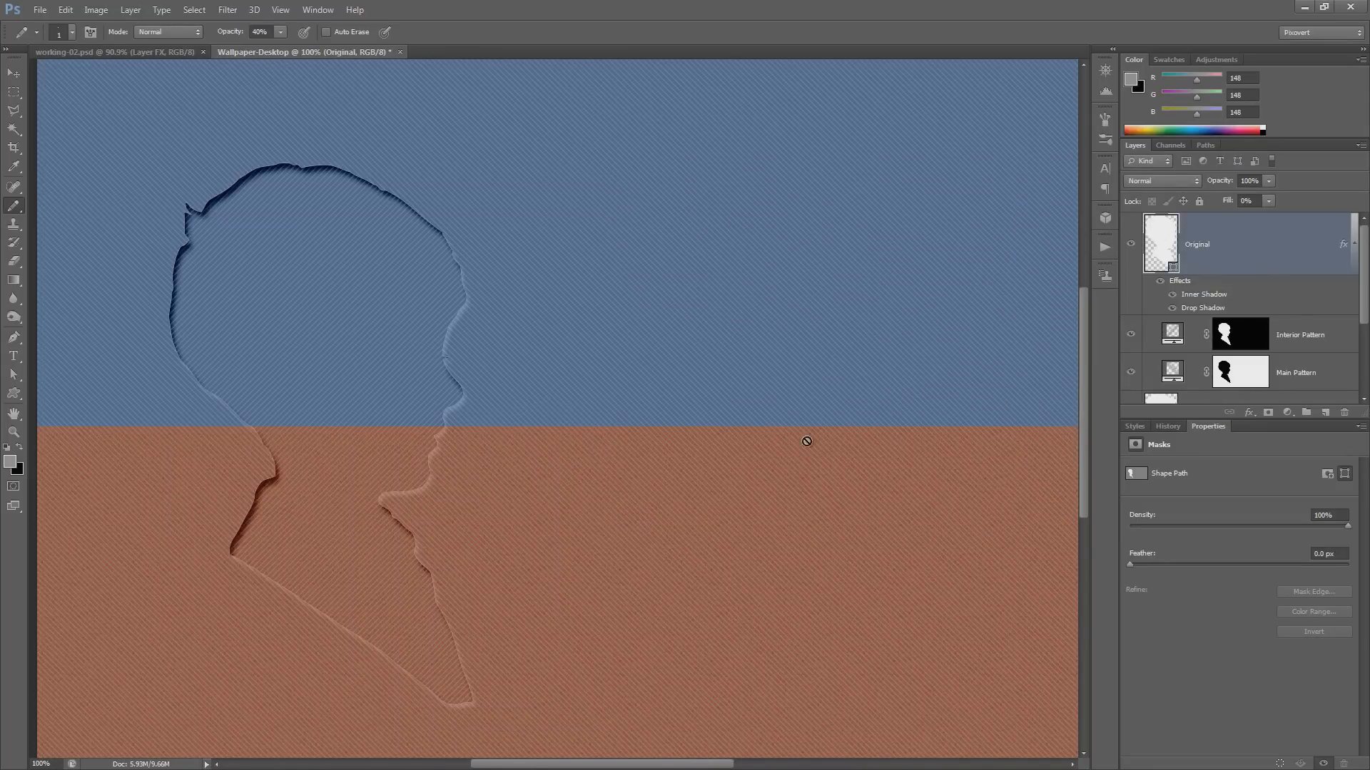
- Move the white stripe layer Color Fill 3 above Color Fill 2 inside the BG Main group
{"action": "scroll", "coordinate": [1138, 327], "scroll_direction": "down", "scroll_amount": 3}
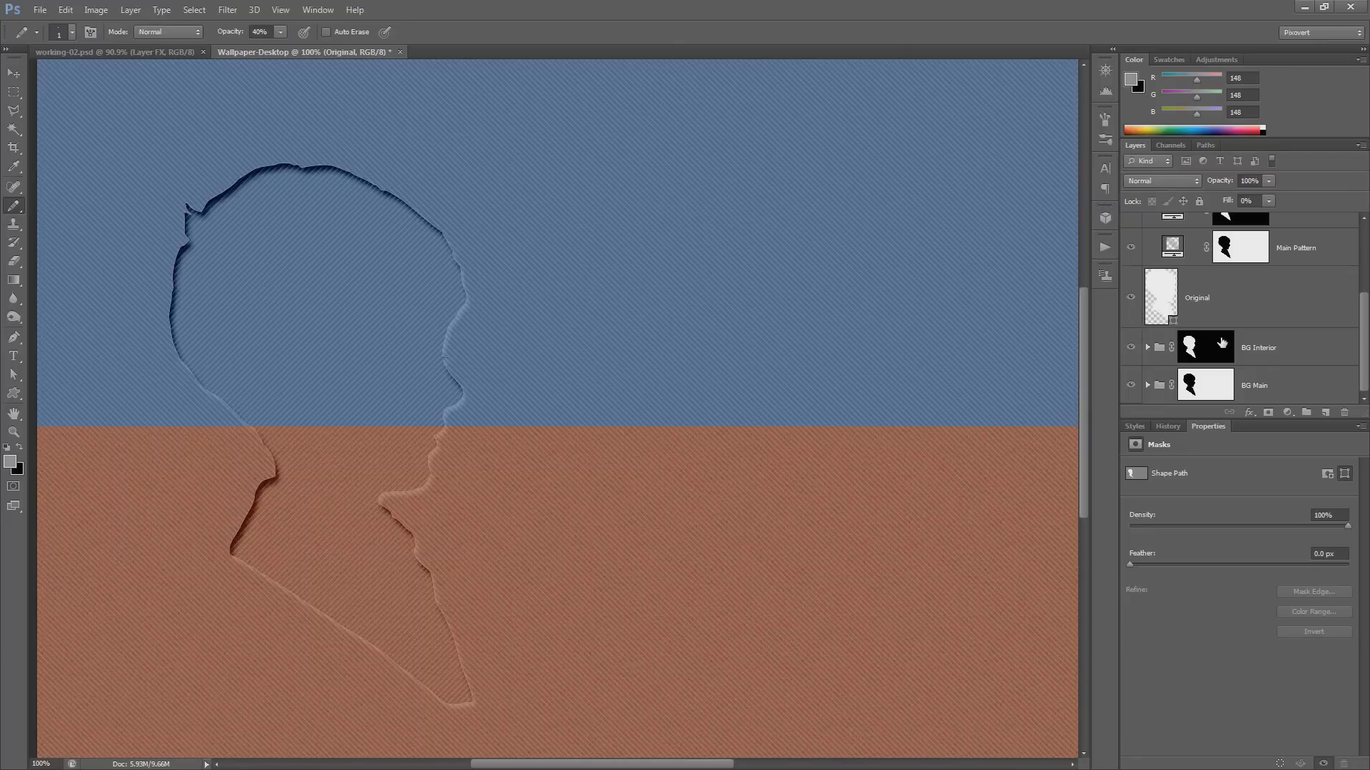
{"action": "scroll", "coordinate": [1222, 344], "scroll_direction": "up", "scroll_amount": 3}
{"action": "scroll", "coordinate": [1238, 348], "scroll_direction": "down", "scroll_amount": 3}
{"action": "left_click", "coordinate": [1270, 387]}
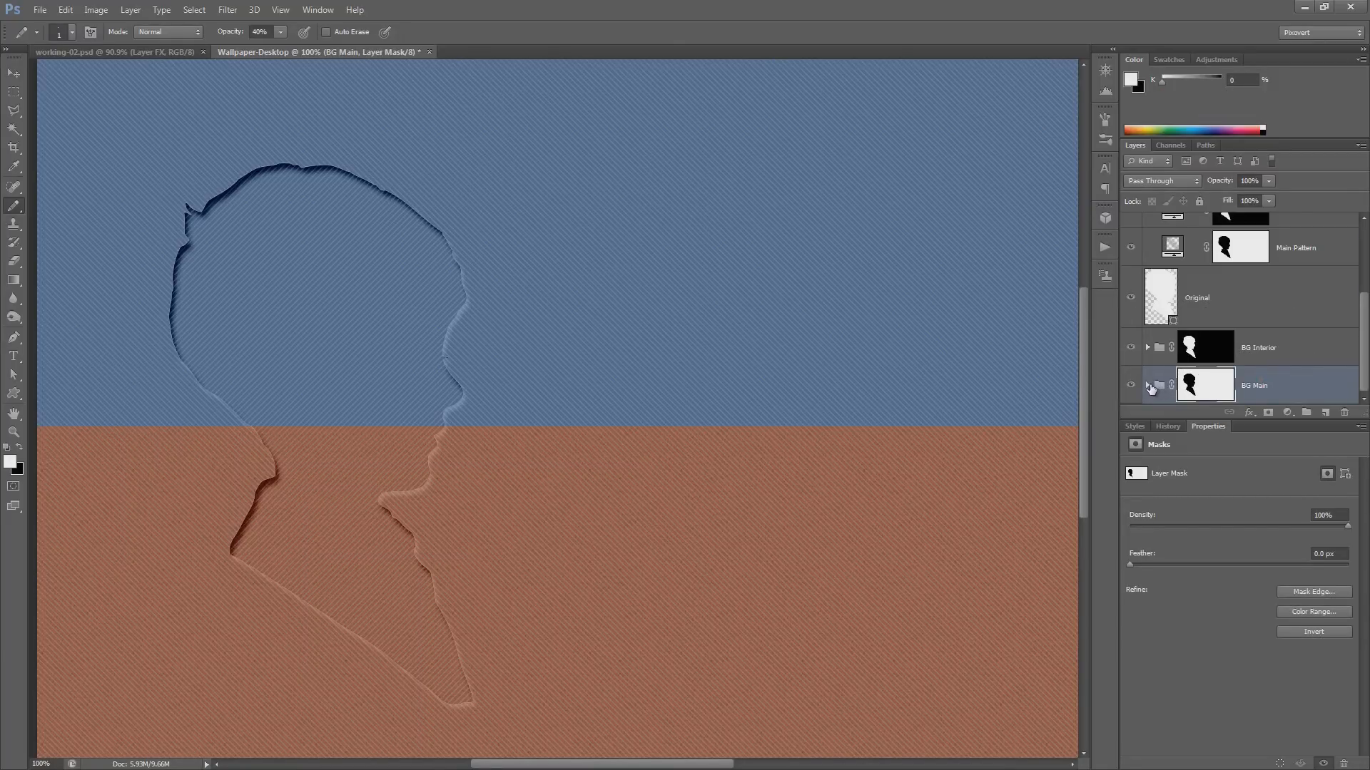
{"action": "left_click", "coordinate": [1149, 386]}
{"action": "scroll", "coordinate": [1188, 385], "scroll_direction": "down", "scroll_amount": 2}
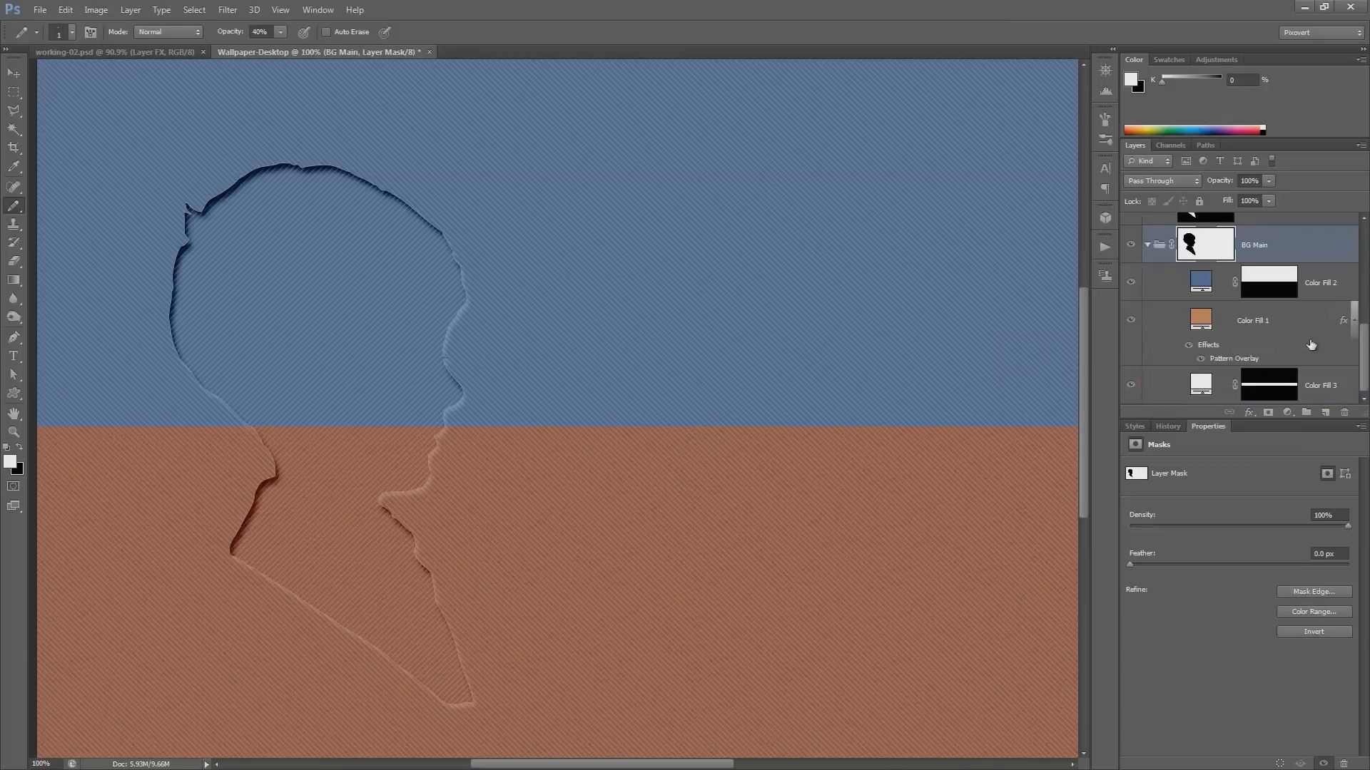
{"action": "left_click_drag", "start_coordinate": [1304, 397], "coordinate": [1169, 305]}
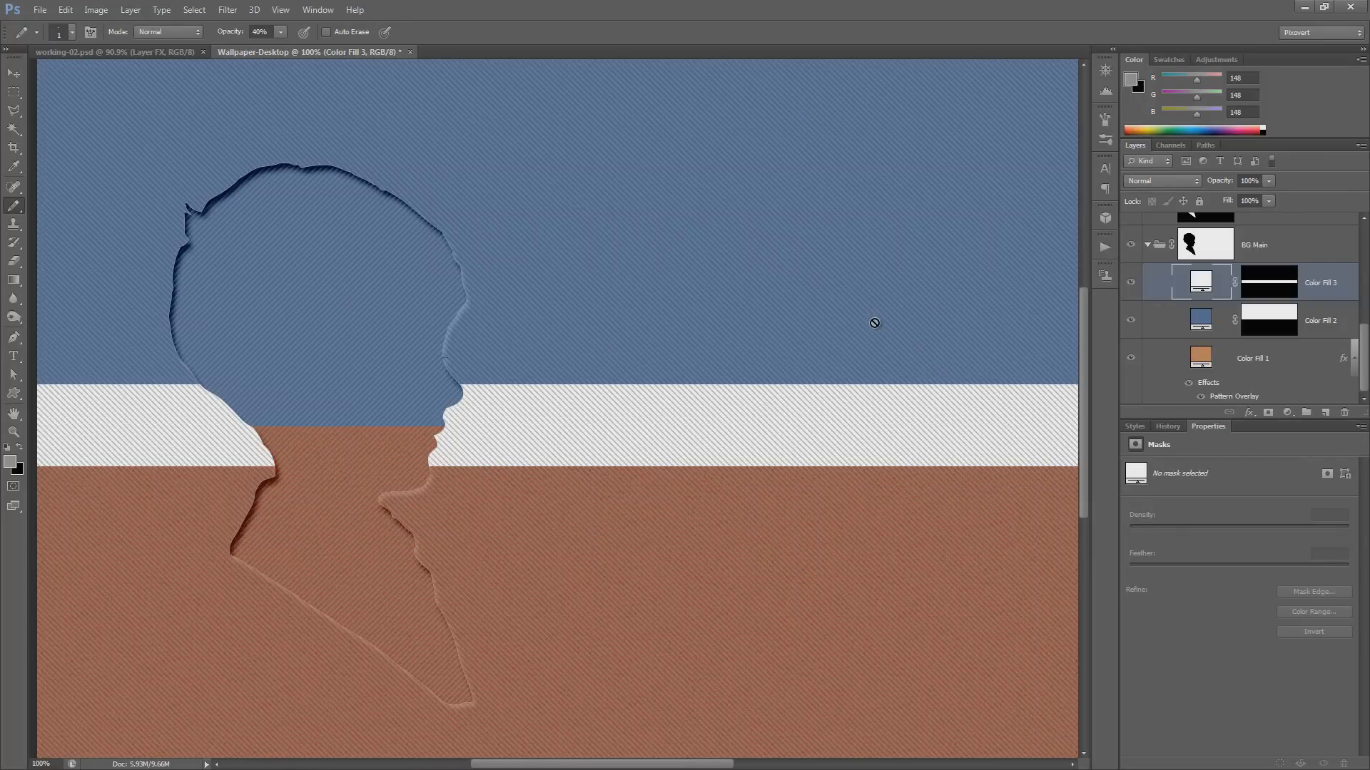
- Add a Hue/Saturation adjustment layer above the topmost Original layer with saturation set to -25
{"action": "scroll", "coordinate": [874, 323], "scroll_direction": "up", "scroll_amount": 3}
{"action": "scroll", "coordinate": [1259, 293], "scroll_direction": "up", "scroll_amount": 5}
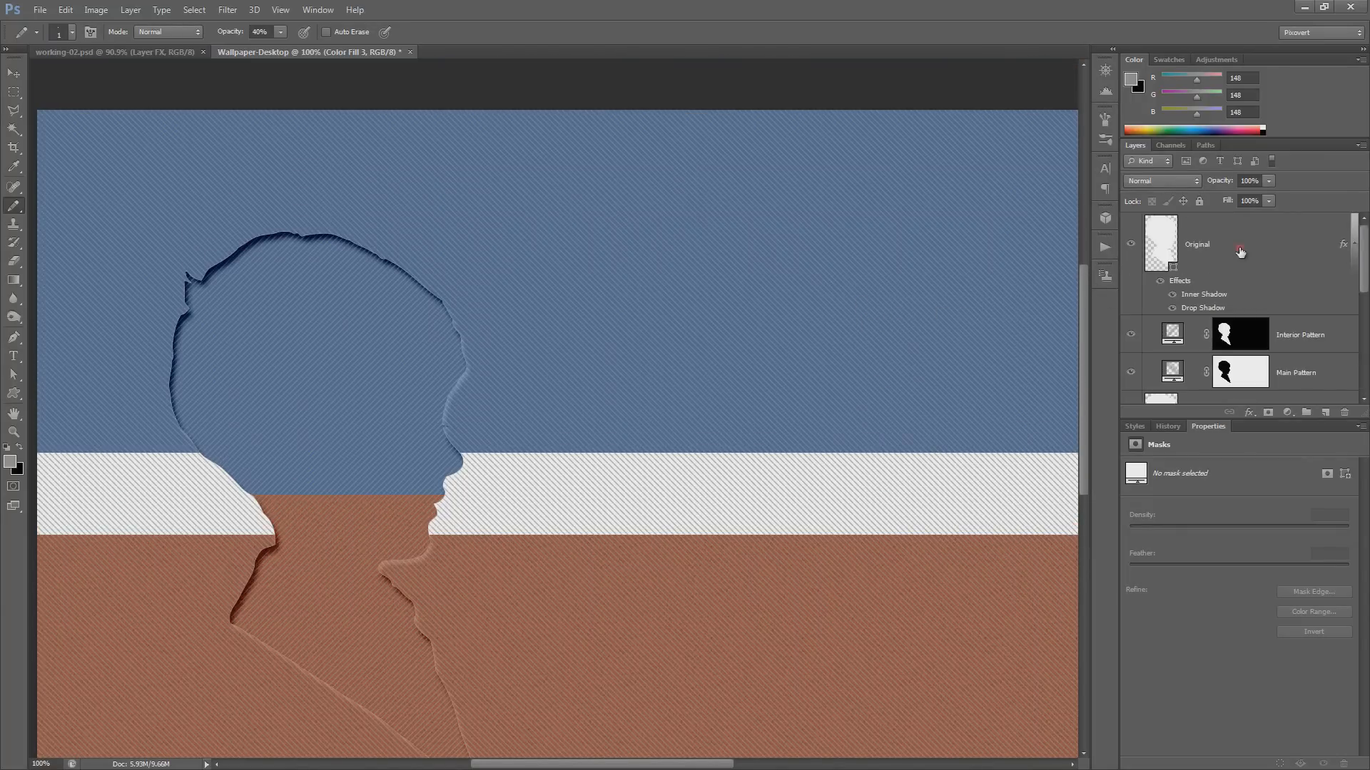
{"action": "left_click", "coordinate": [1240, 251]}
{"action": "left_click", "coordinate": [1287, 411]}
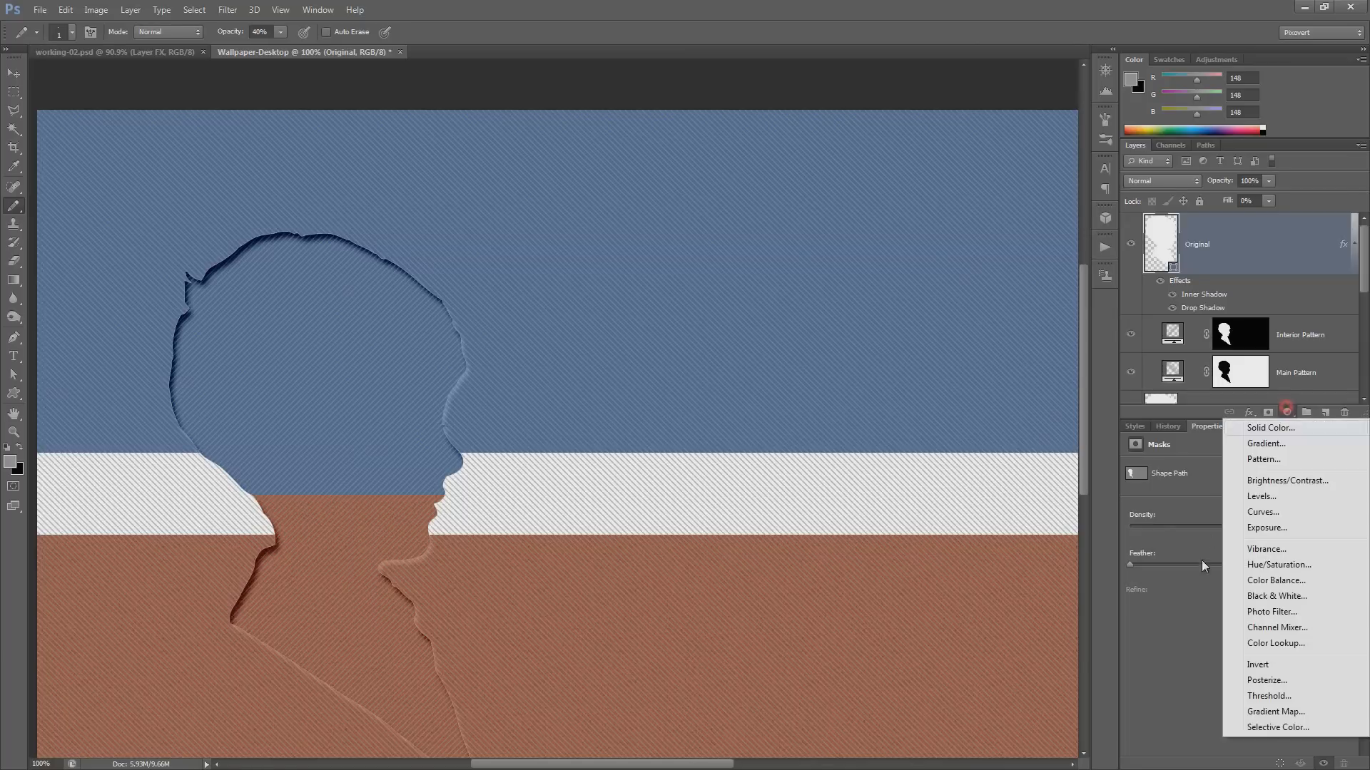
{"action": "left_click", "coordinate": [1277, 565]}
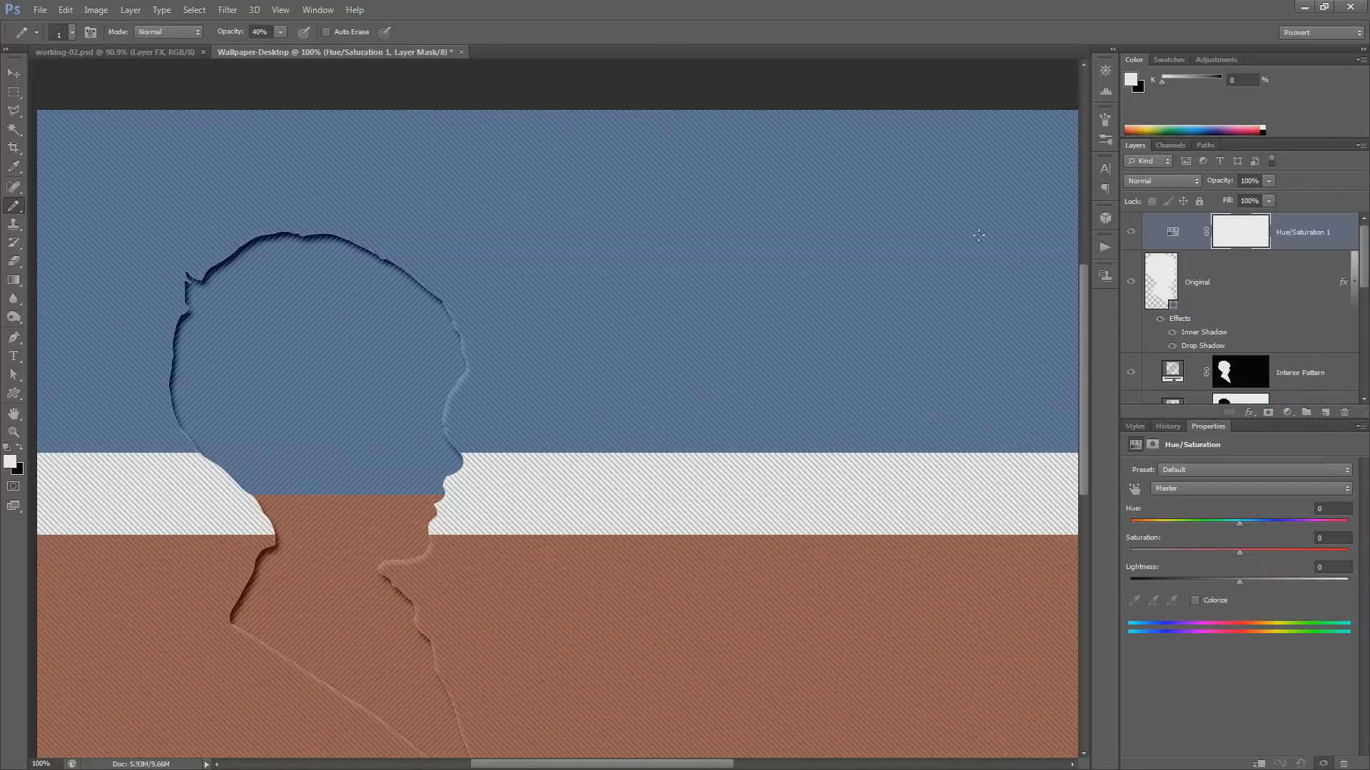
{"action": "left_click_drag", "start_coordinate": [1231, 554], "coordinate": [1205, 555]}
- Rename the Hue/Saturation adjustment layer to Desaturate
{"action": "left_click", "coordinate": [1305, 234]}
{"action": "double_click", "coordinate": [1305, 233]}
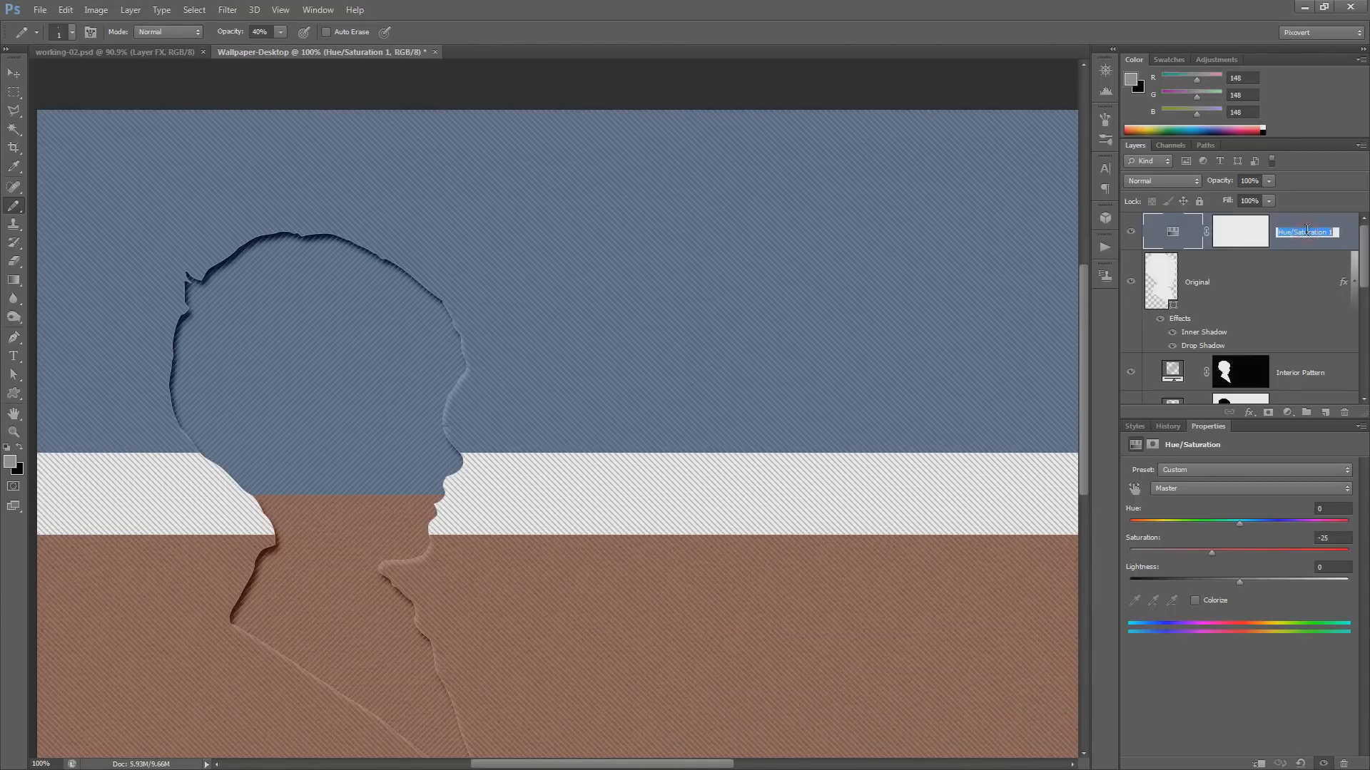
{"action": "type", "text": "Desaturate"}
{"action": "key", "text": "Return"}
- Add a Curves adjustment layer above Desaturate and name it Contrast
{"action": "left_click", "coordinate": [1288, 413]}
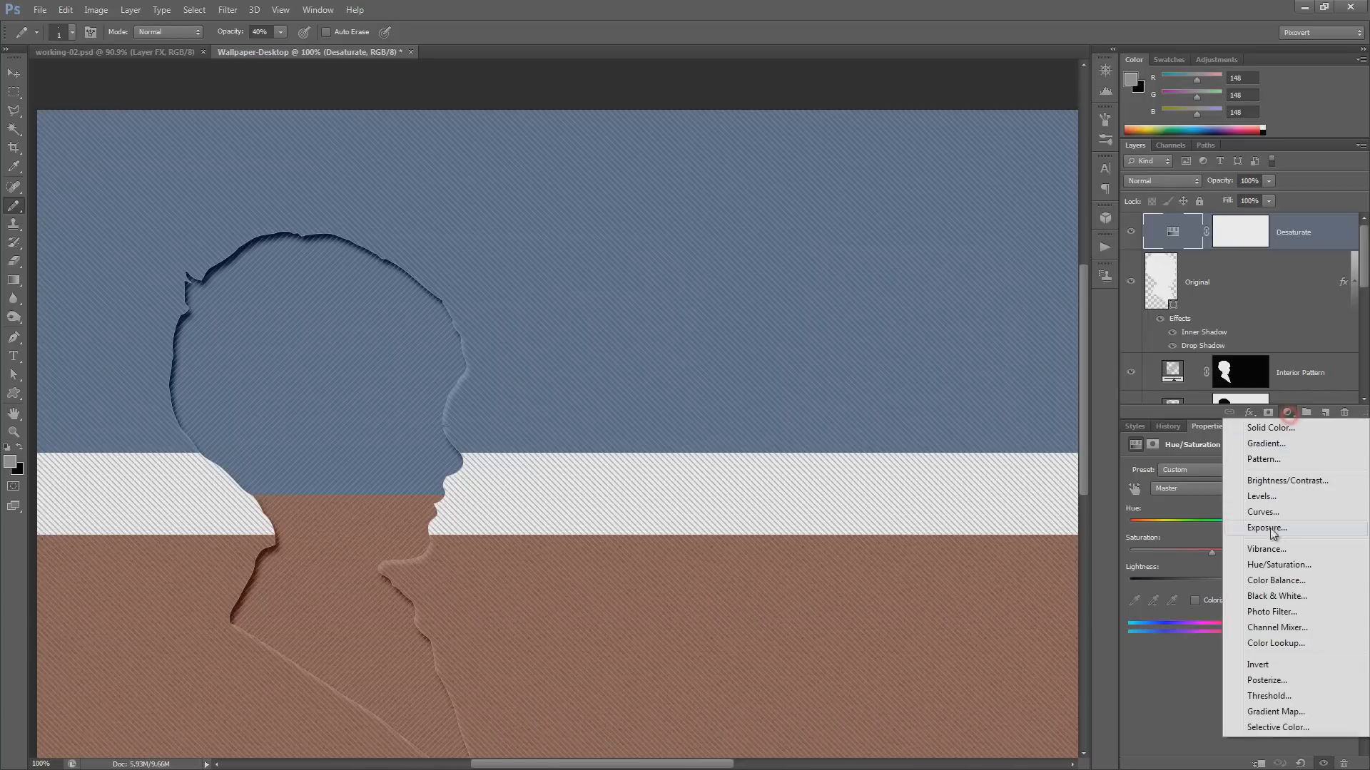
{"action": "left_click", "coordinate": [1266, 512]}
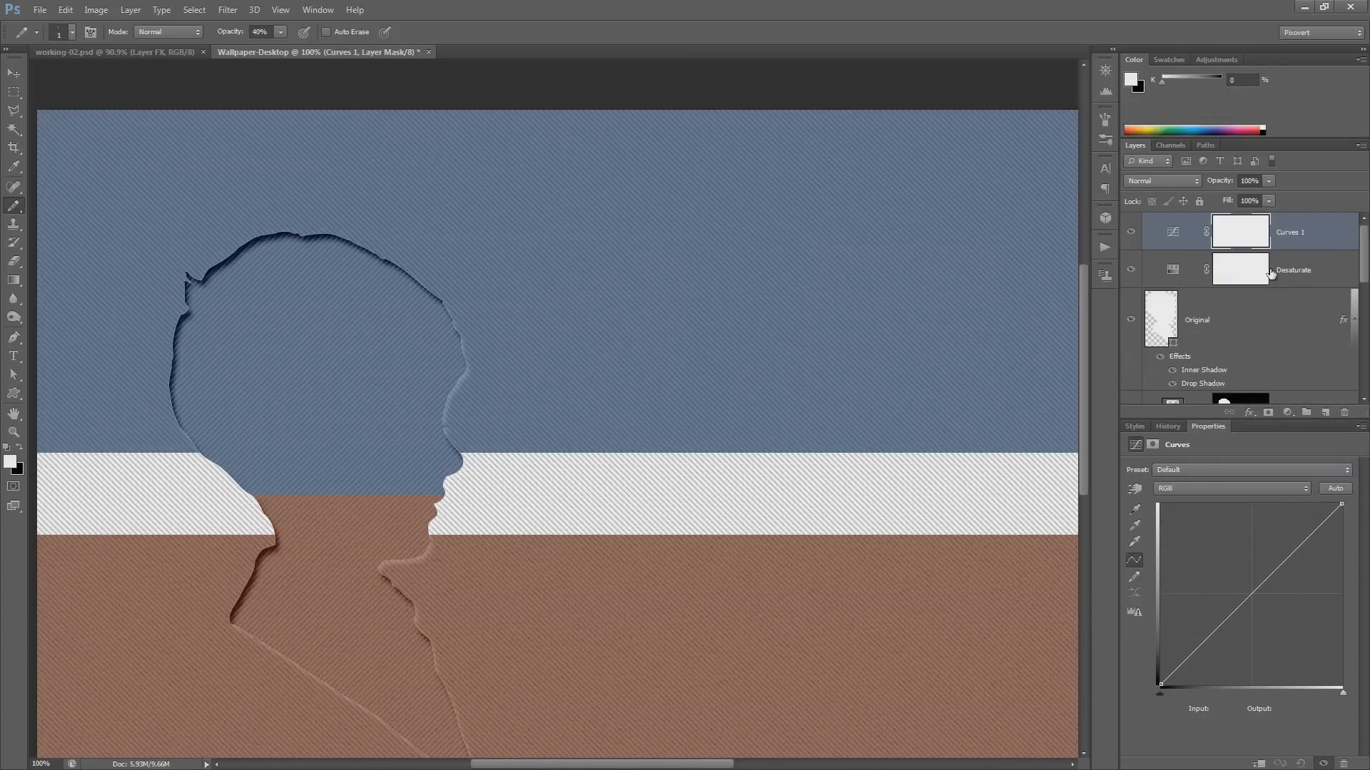
{"action": "double_click", "coordinate": [1302, 233]}
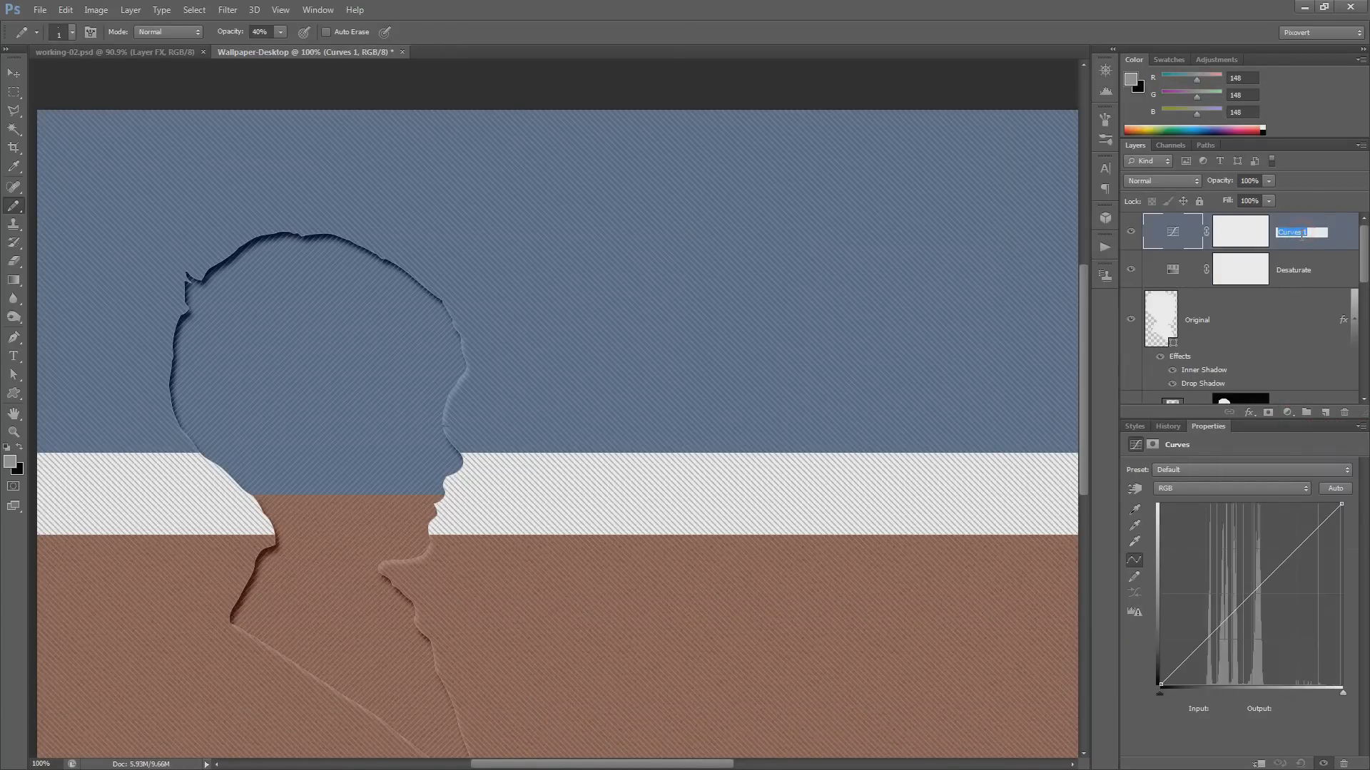
{"action": "type", "text": "Contrast"}
{"action": "key", "text": "Return"}
- Shape the Contrast curve into an S, mapping input 88 to output 55 and input 191 to output 198
{"action": "left_click_drag", "start_coordinate": [1224, 620], "coordinate": [1224, 645]}
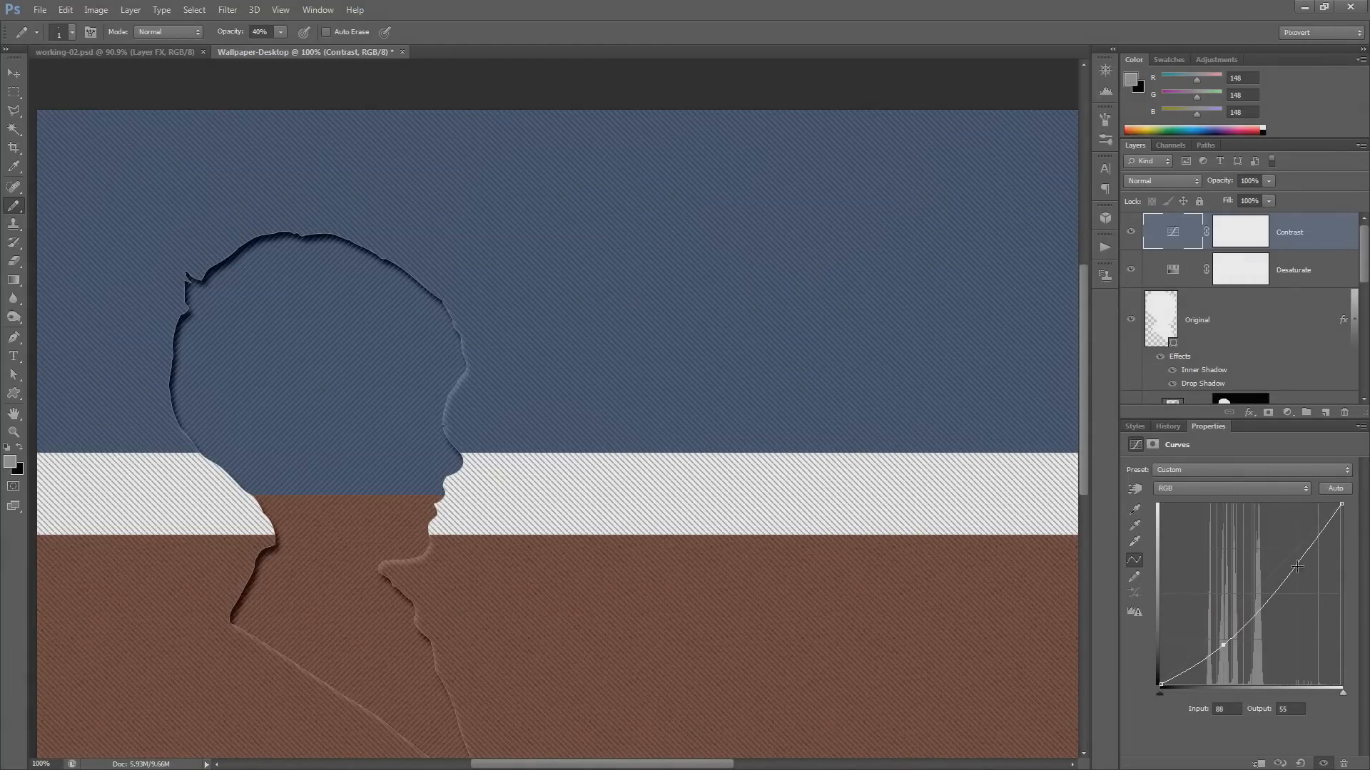
{"action": "left_click_drag", "start_coordinate": [1294, 567], "coordinate": [1296, 545]}
{"action": "scroll", "coordinate": [627, 327], "scroll_direction": "down", "scroll_amount": 3}
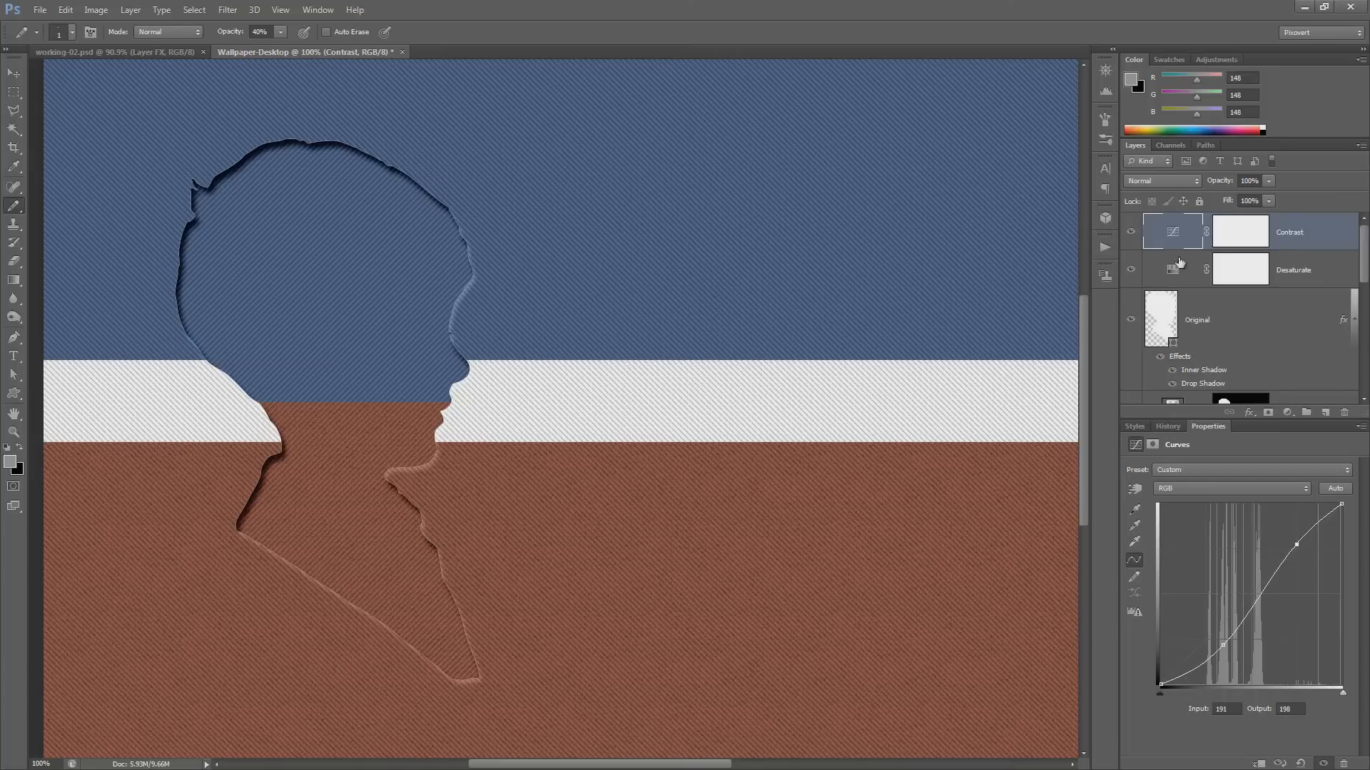
- Set the Contrast layer's blend mode to Luminosity and the Desaturate layer's blend mode to Color
{"action": "left_click", "coordinate": [1169, 180]}
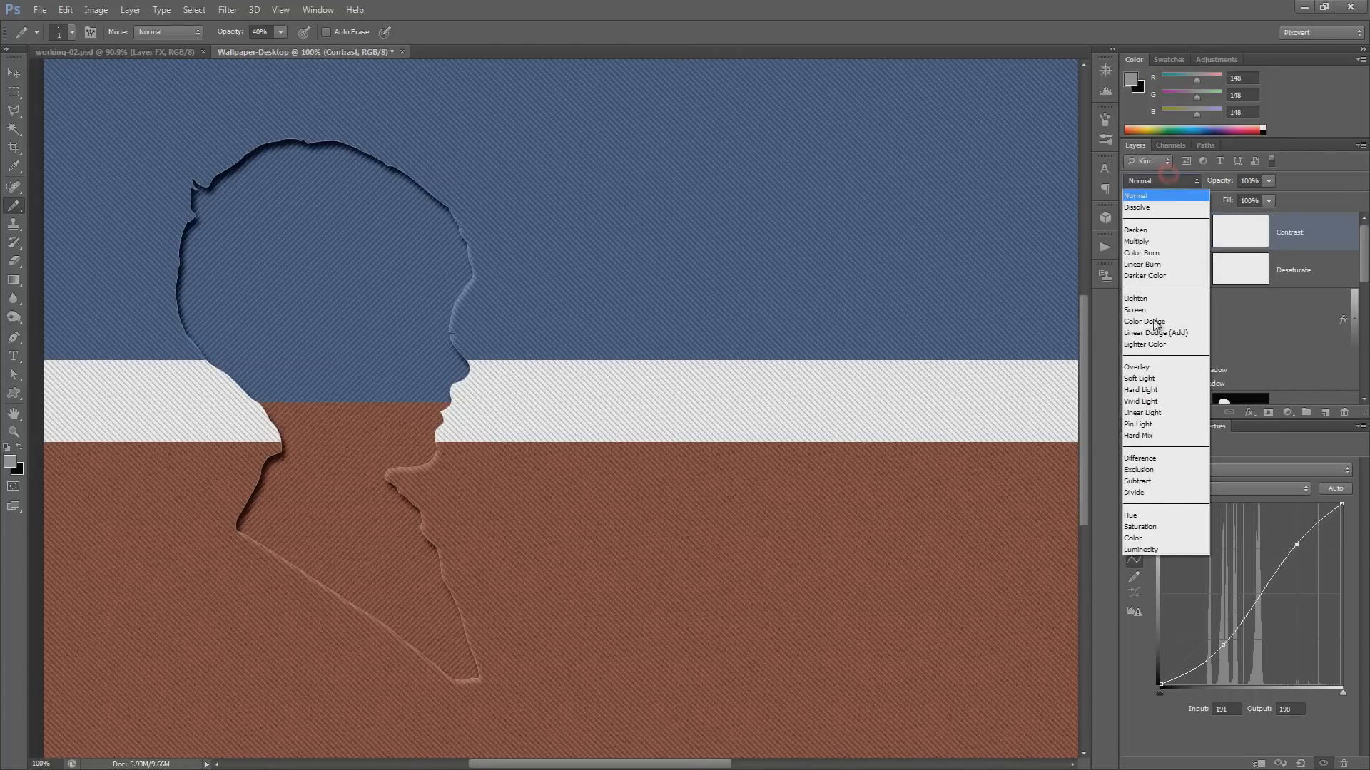
{"action": "left_click", "coordinate": [1168, 549]}
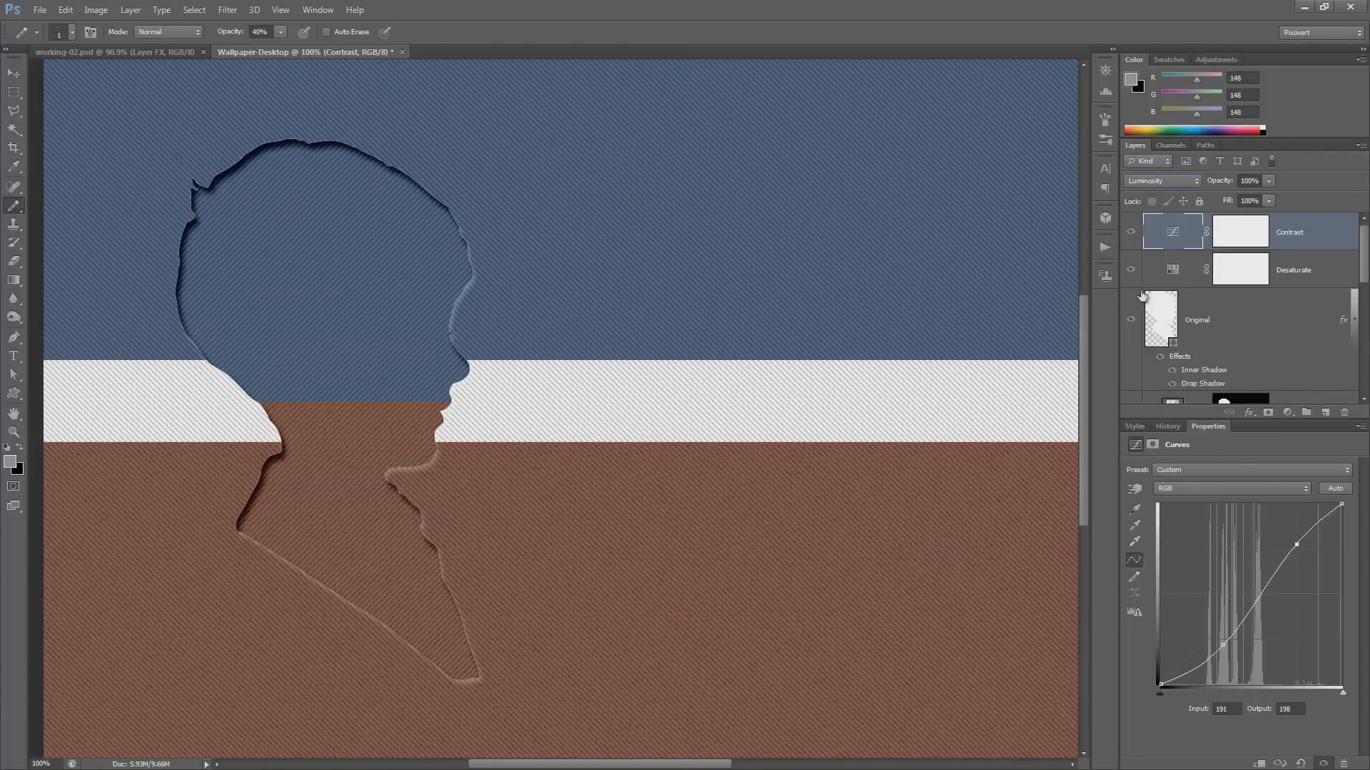
{"action": "left_click", "coordinate": [1184, 270]}
{"action": "left_click", "coordinate": [1161, 180]}
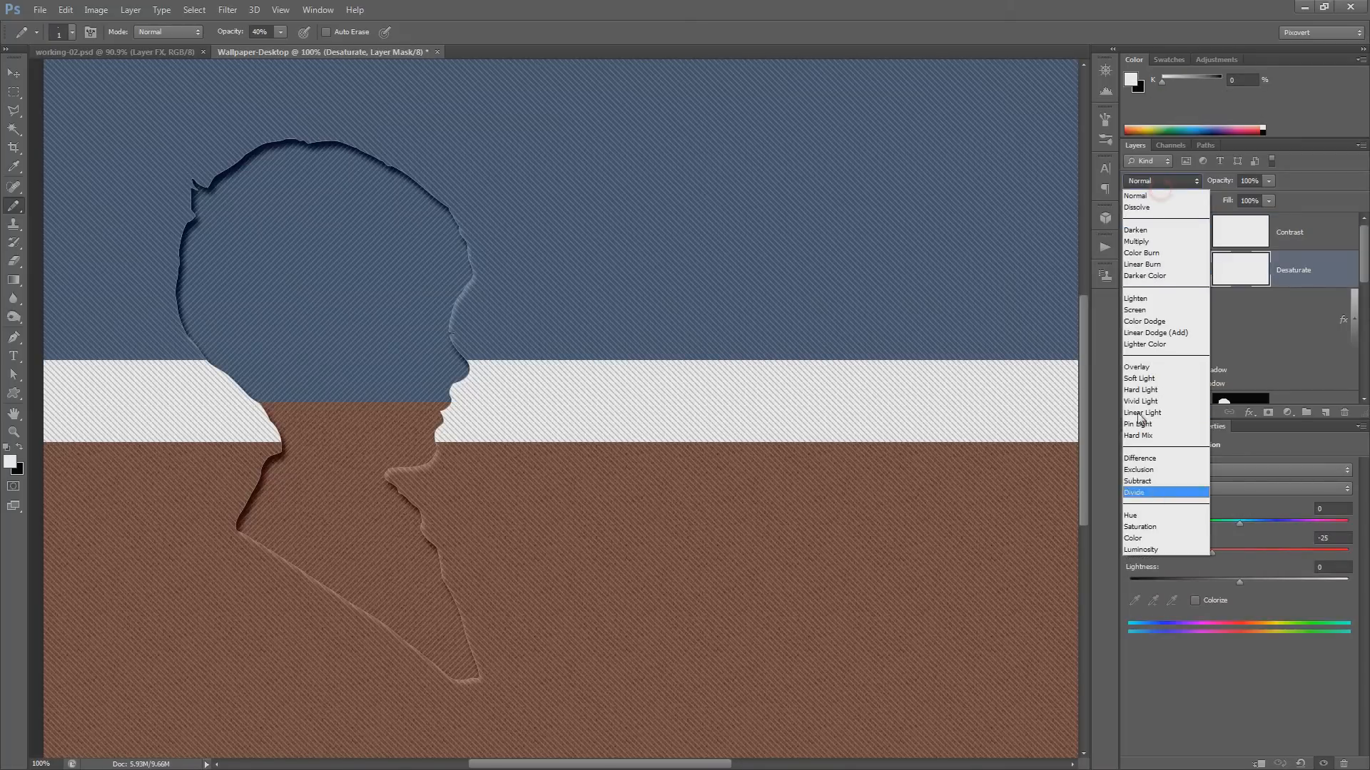
{"action": "left_click", "coordinate": [1135, 538]}
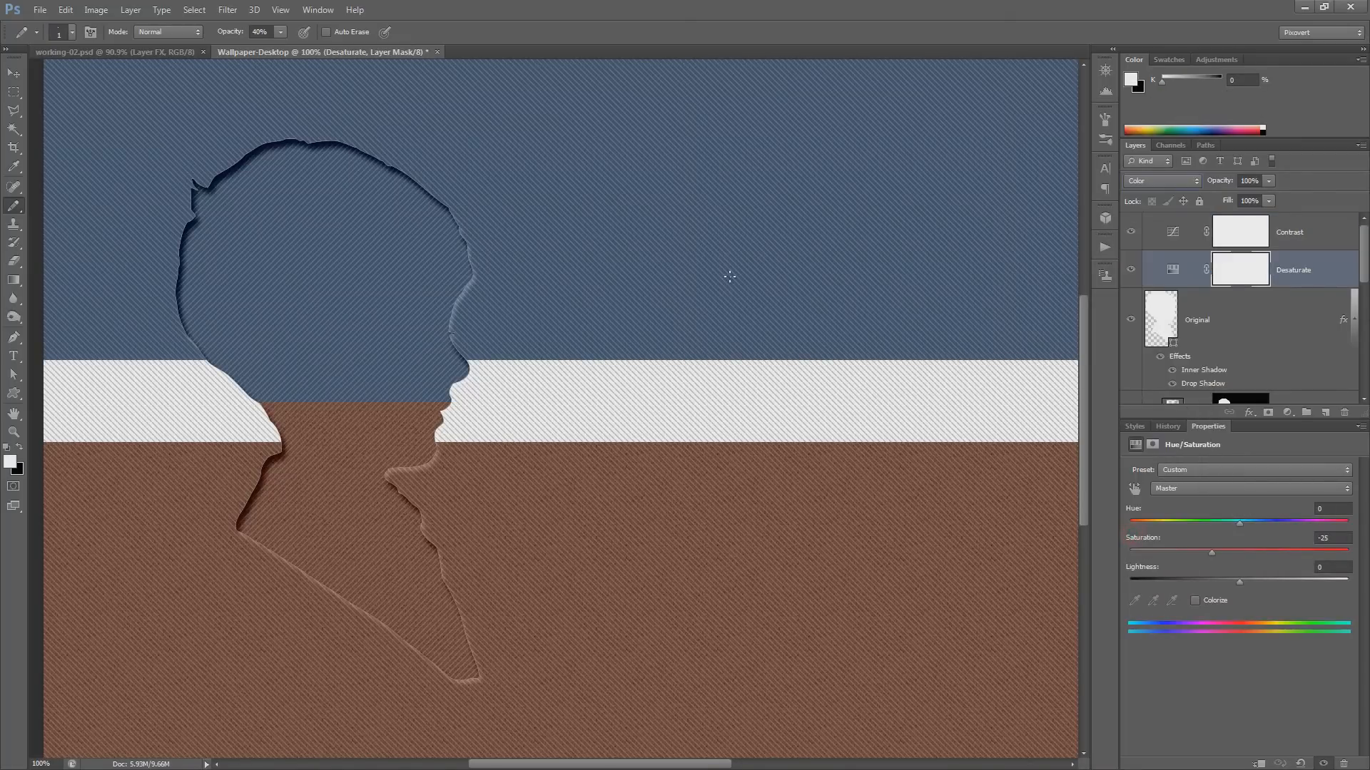
{"action": "left_click", "coordinate": [1178, 237]}
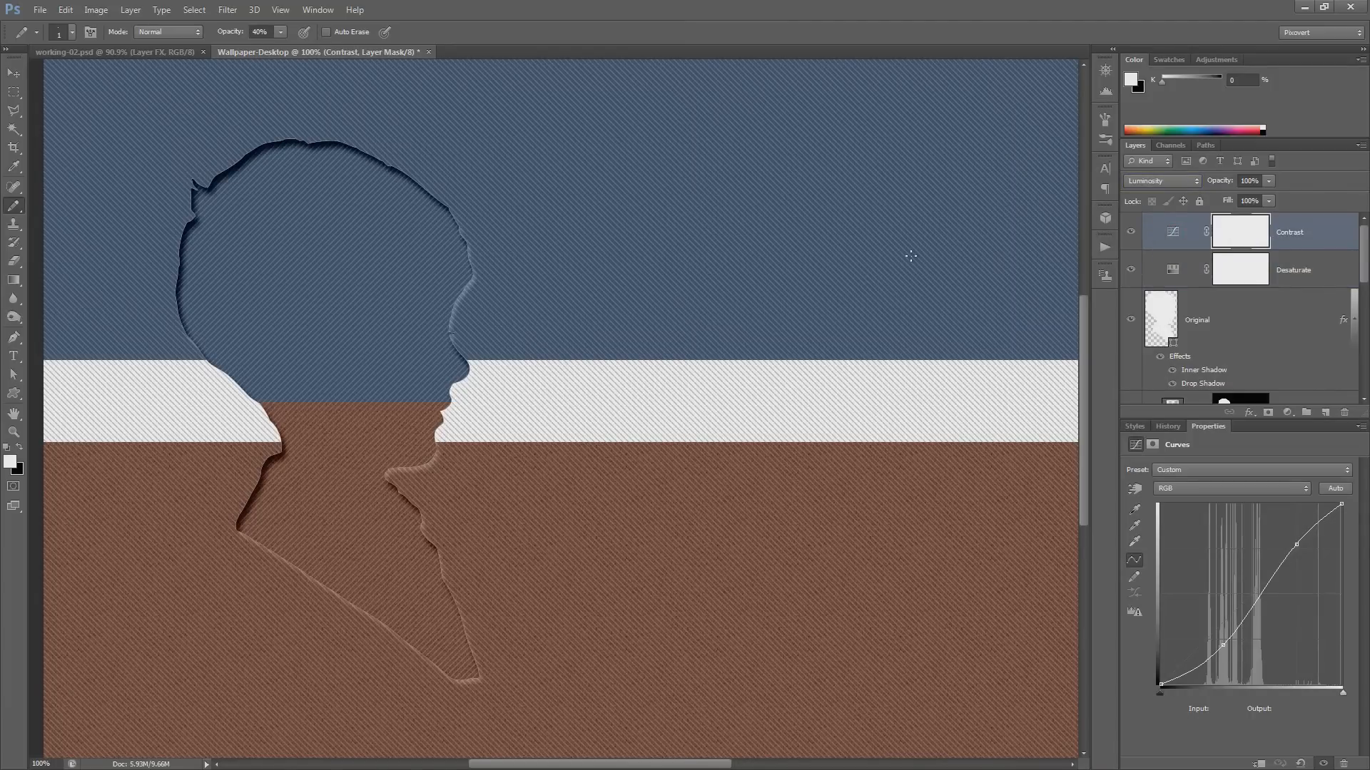
{"action": "left_click_drag", "start_coordinate": [732, 303], "coordinate": [759, 373]}
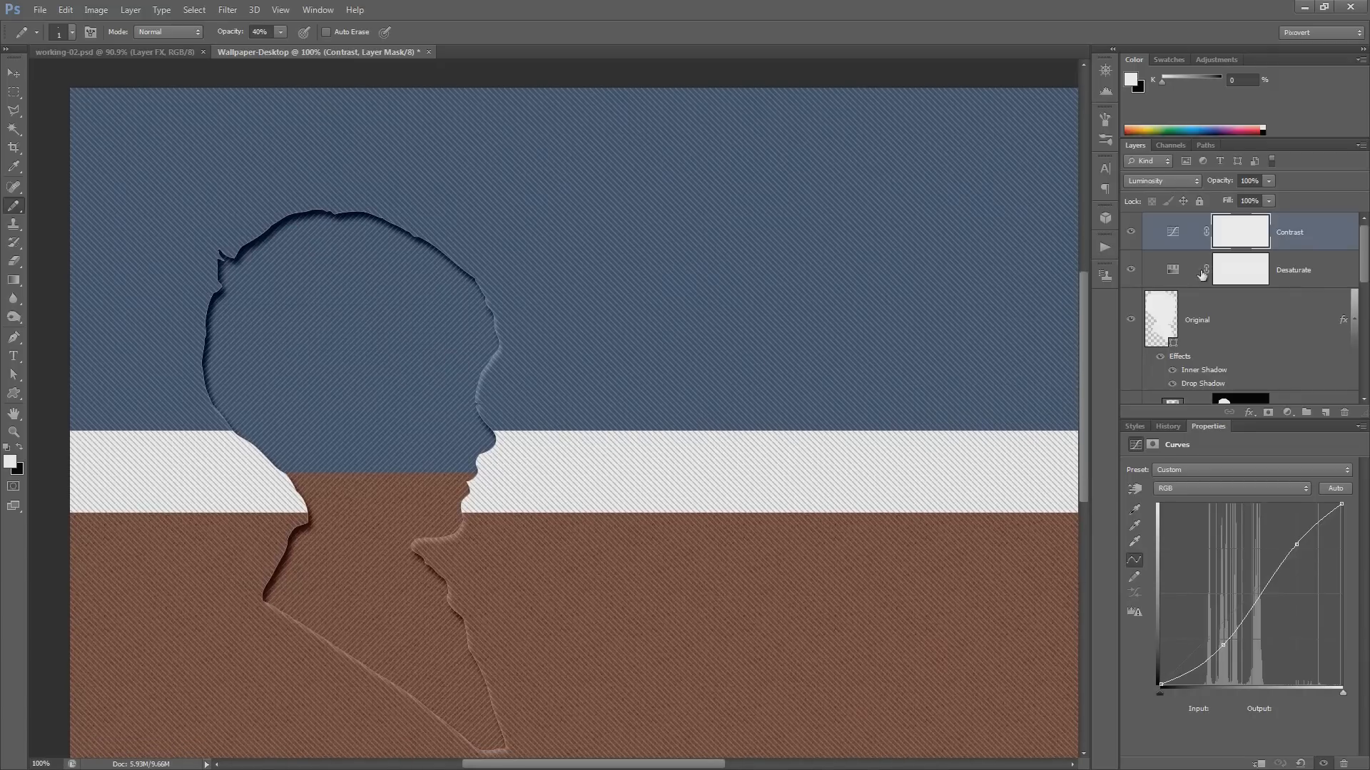
{"action": "left_click", "coordinate": [1172, 232]}
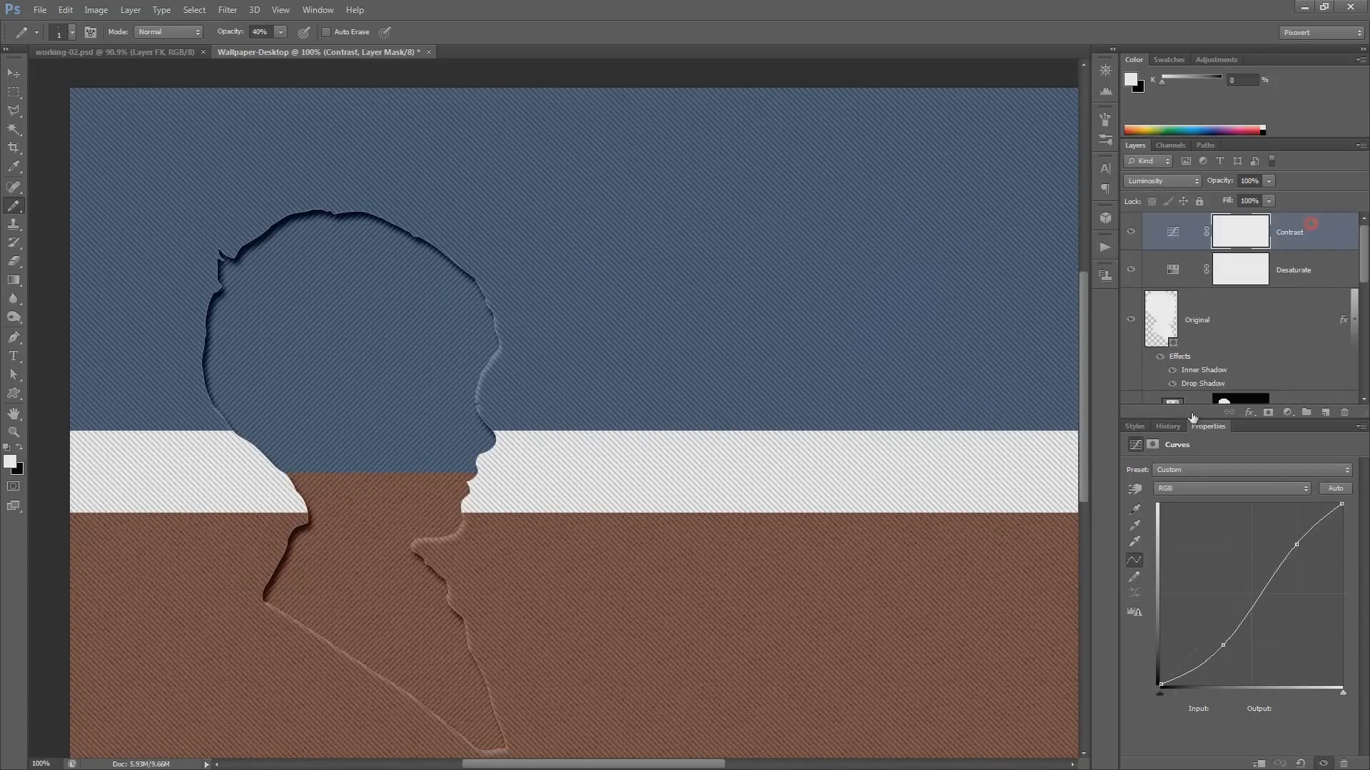
- Try duplicating the Original layer that carries the shadow effects, and step through the neighbouring layers
{"action": "left_click", "coordinate": [1260, 325]}
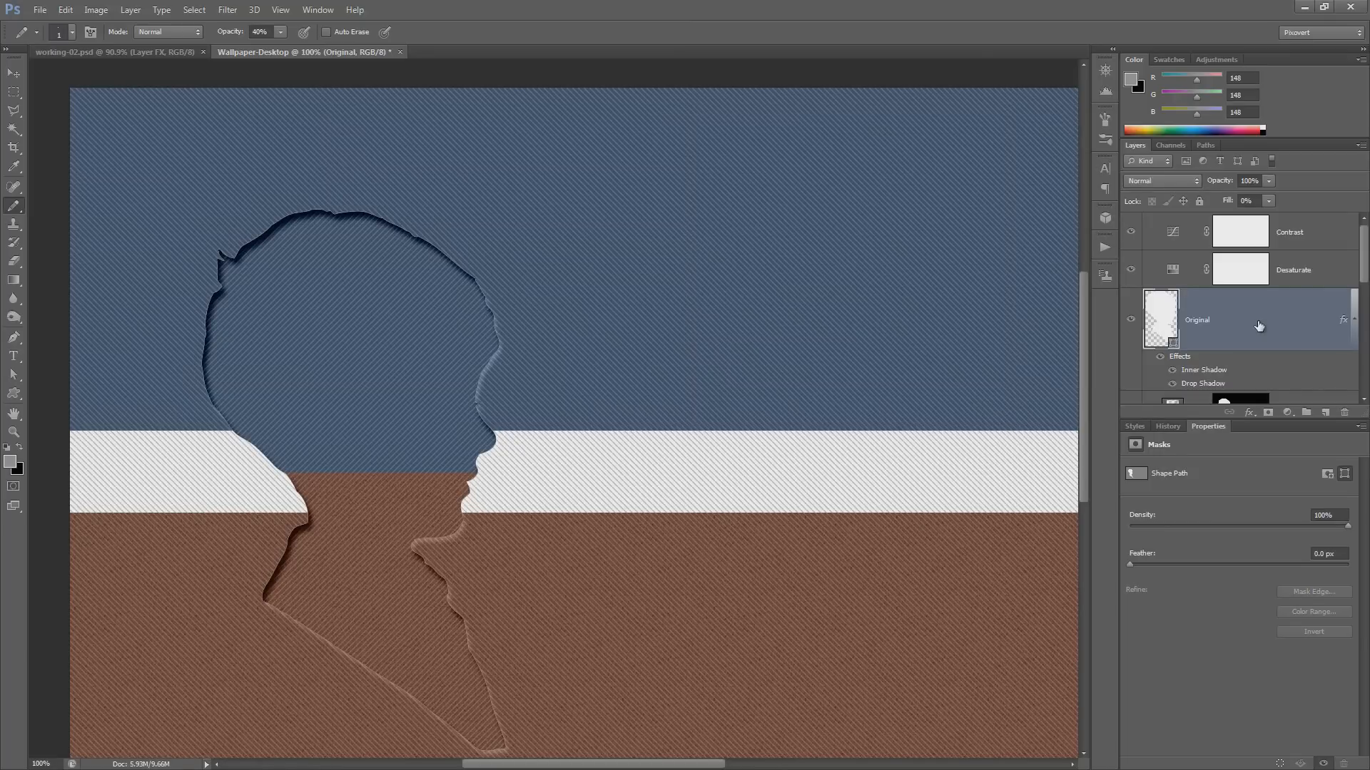
{"action": "left_click_drag", "start_coordinate": [1314, 338], "coordinate": [1285, 321]}
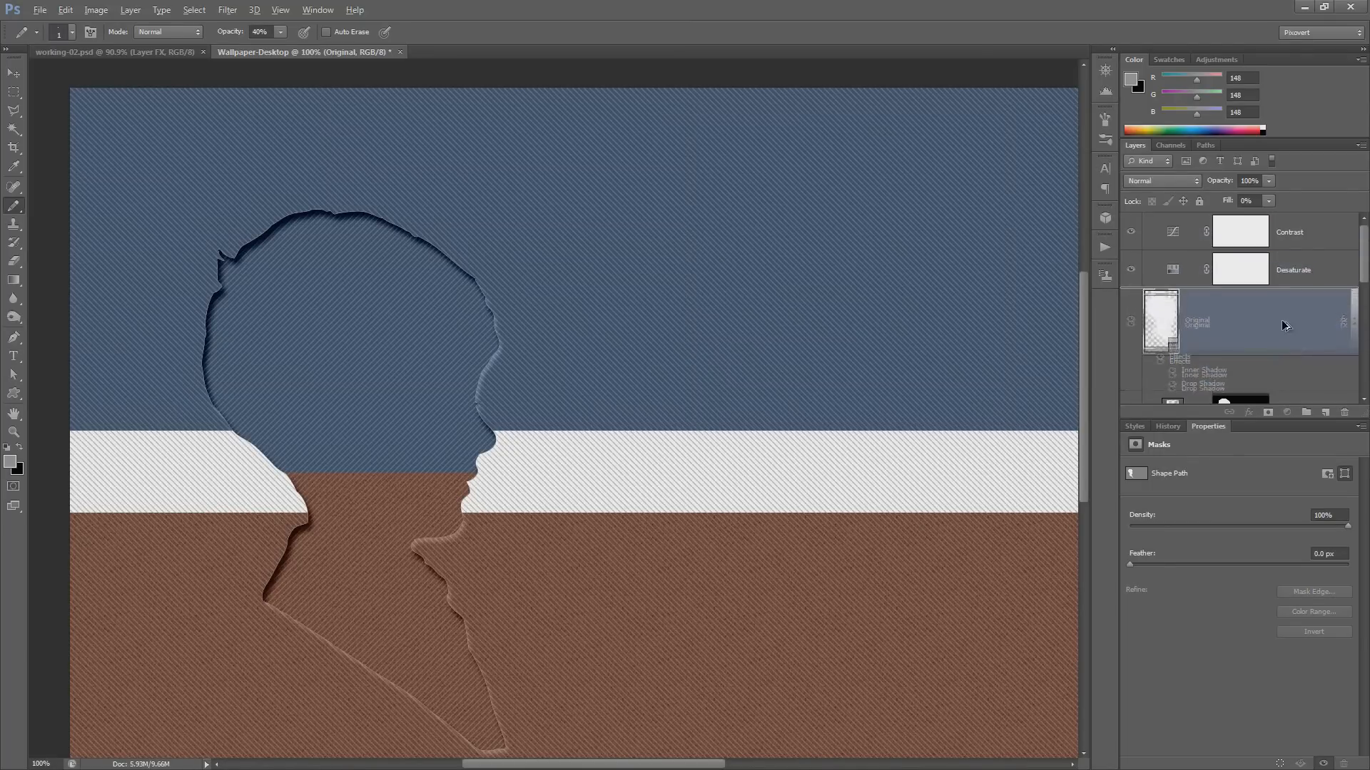
{"action": "double_click", "coordinate": [1249, 322]}
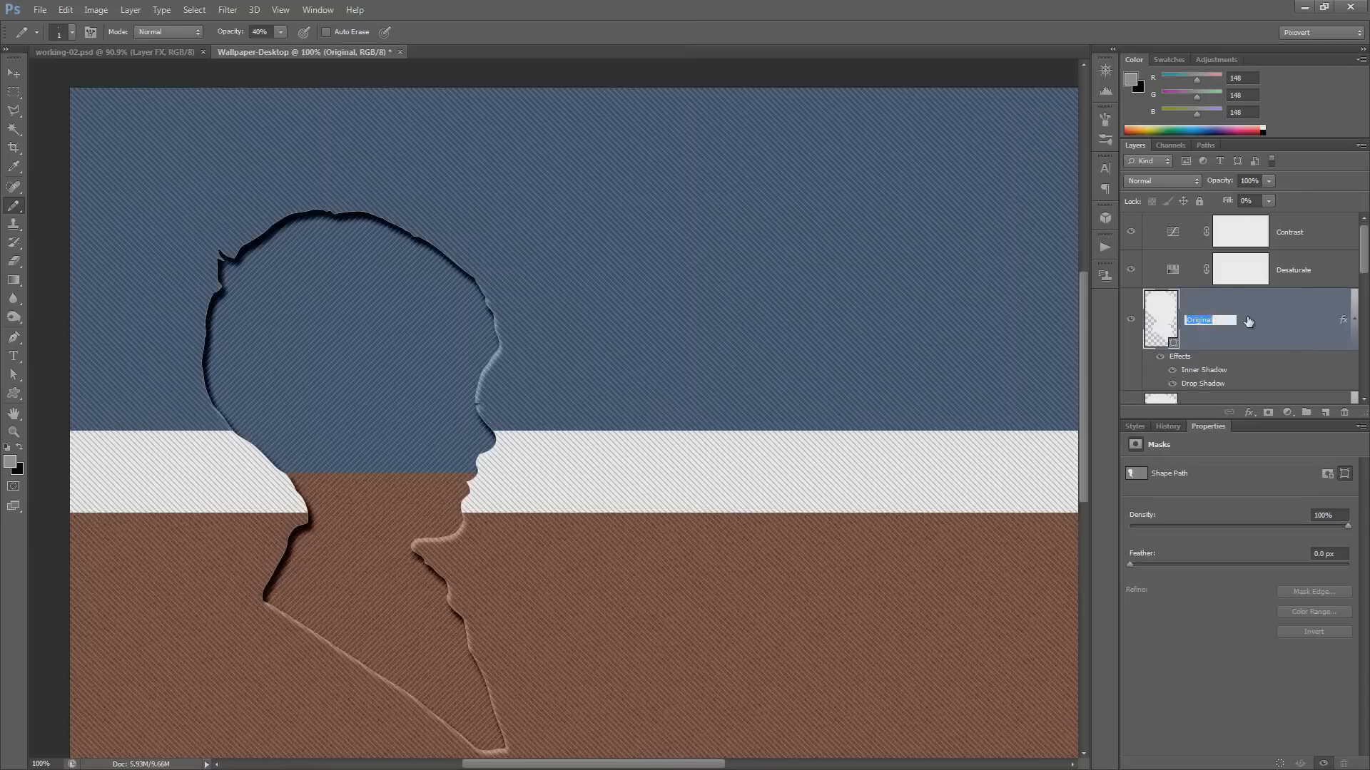
{"action": "left_click", "coordinate": [1281, 325]}
{"action": "key", "text": "alt+bracketright"}
{"action": "left_click", "coordinate": [1245, 323]}
{"action": "key", "text": "ctrl+bracketleft"}
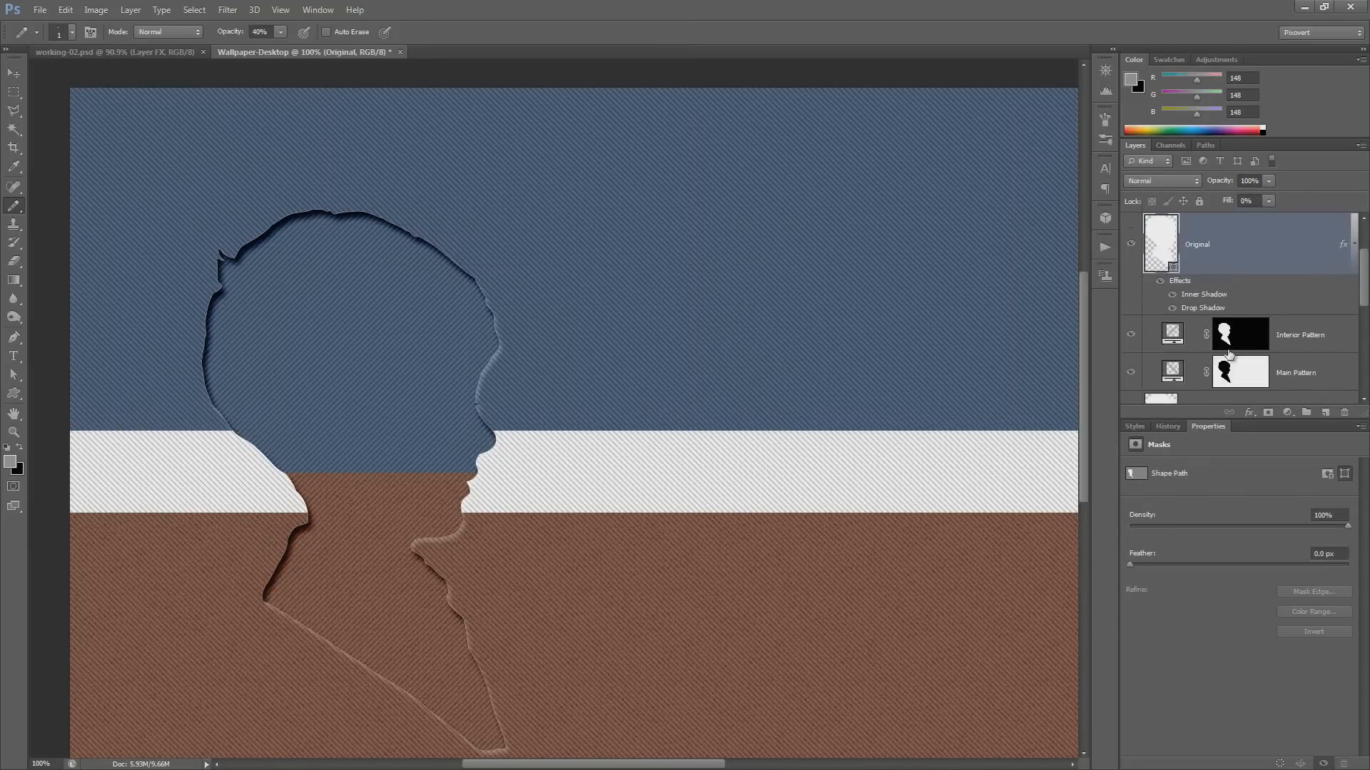
{"action": "key", "text": "ctrl+bracketleft"}
{"action": "key", "text": "ctrl+bracketright"}
{"action": "key", "text": "ctrl+bracketright"}
- Rename the Original layer that carries the shadow effects to Layer FX1
{"action": "double_click", "coordinate": [1205, 281]}
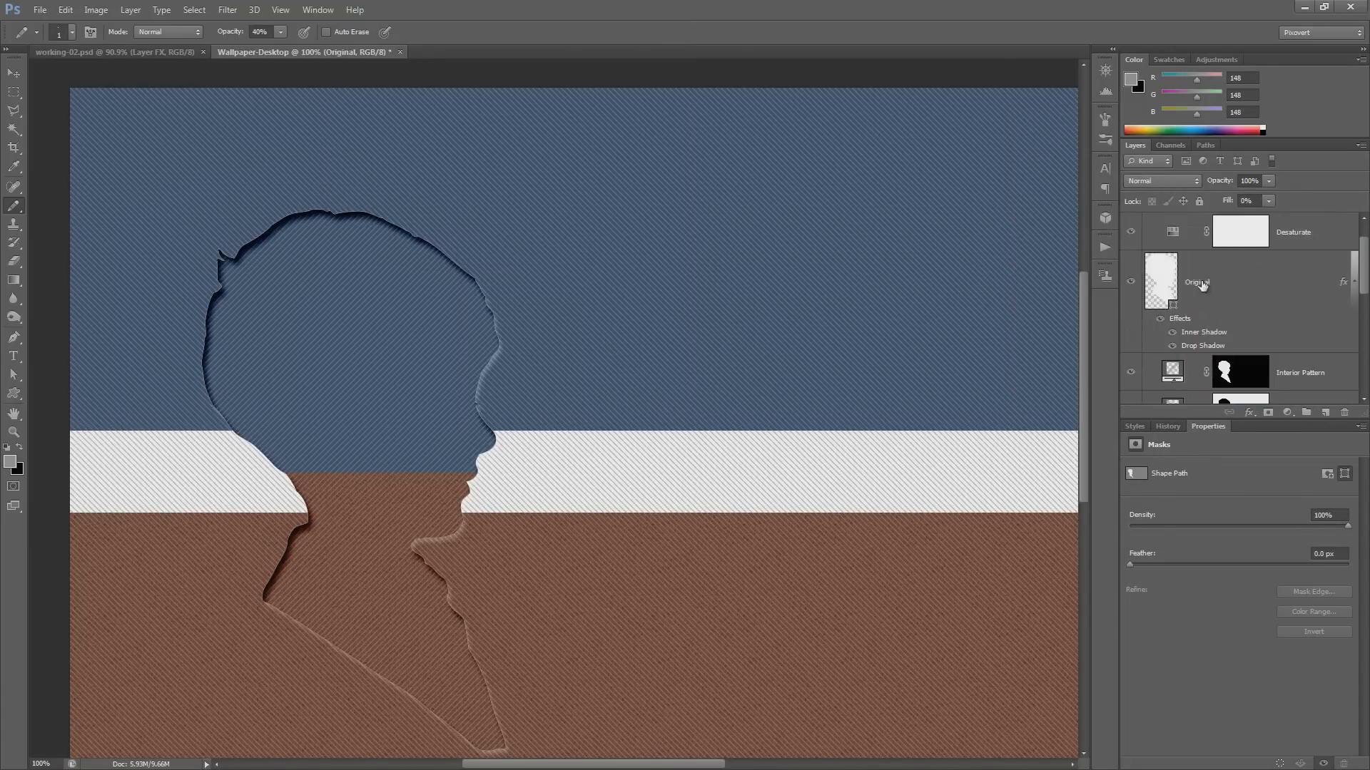
{"action": "type", "text": "Layer FX1"}
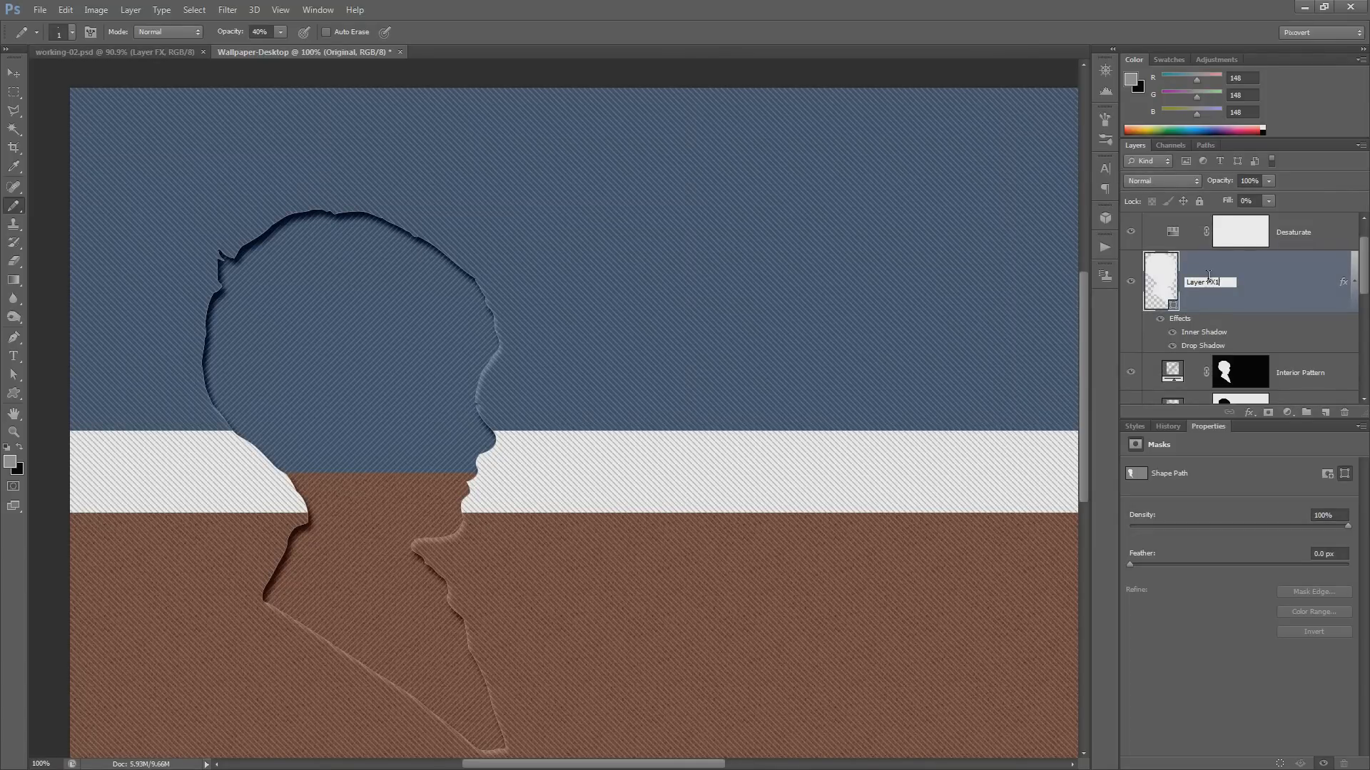
{"action": "key", "text": "Return"}
- Move the plain Original layer to the top of the layer stack and rename it Layer FX Group
{"action": "scroll", "coordinate": [1213, 284], "scroll_direction": "down", "scroll_amount": 3}
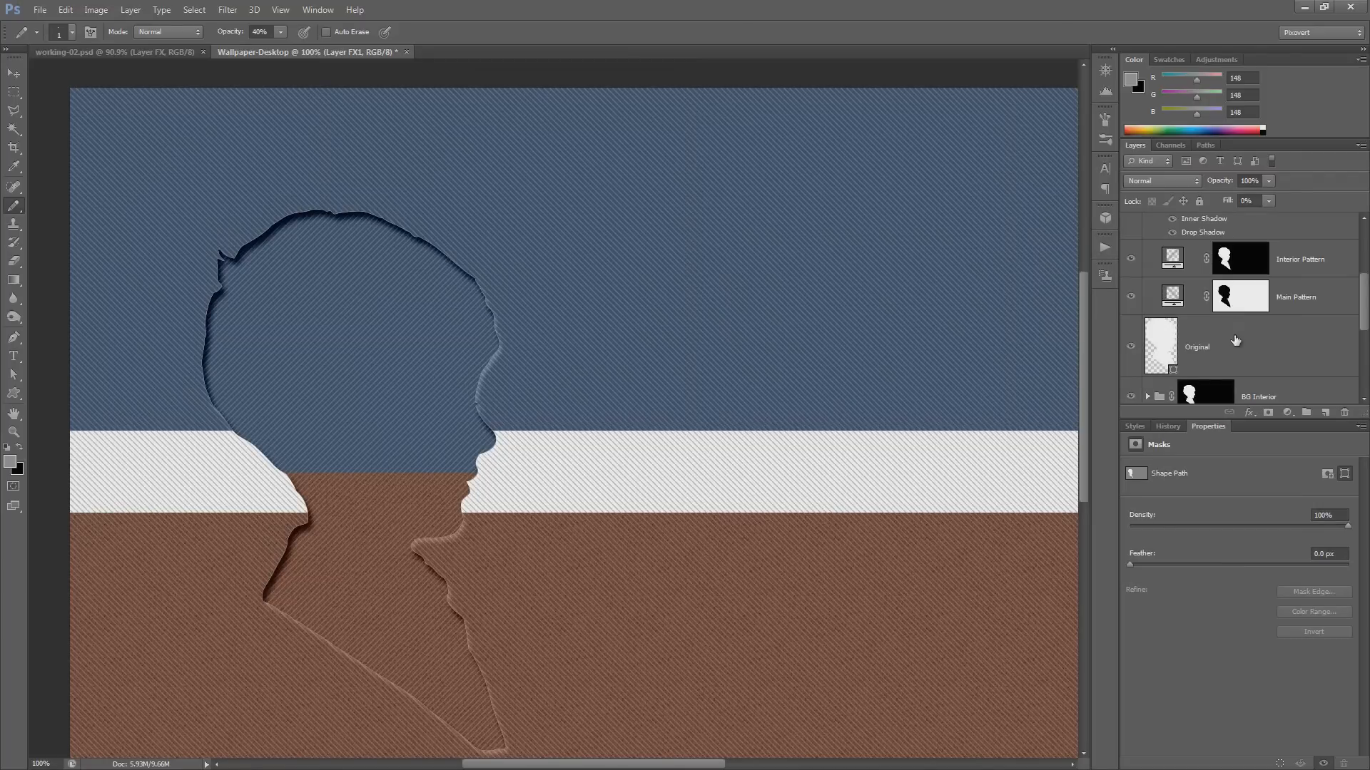
{"action": "left_click_drag", "start_coordinate": [1265, 356], "coordinate": [1237, 225]}
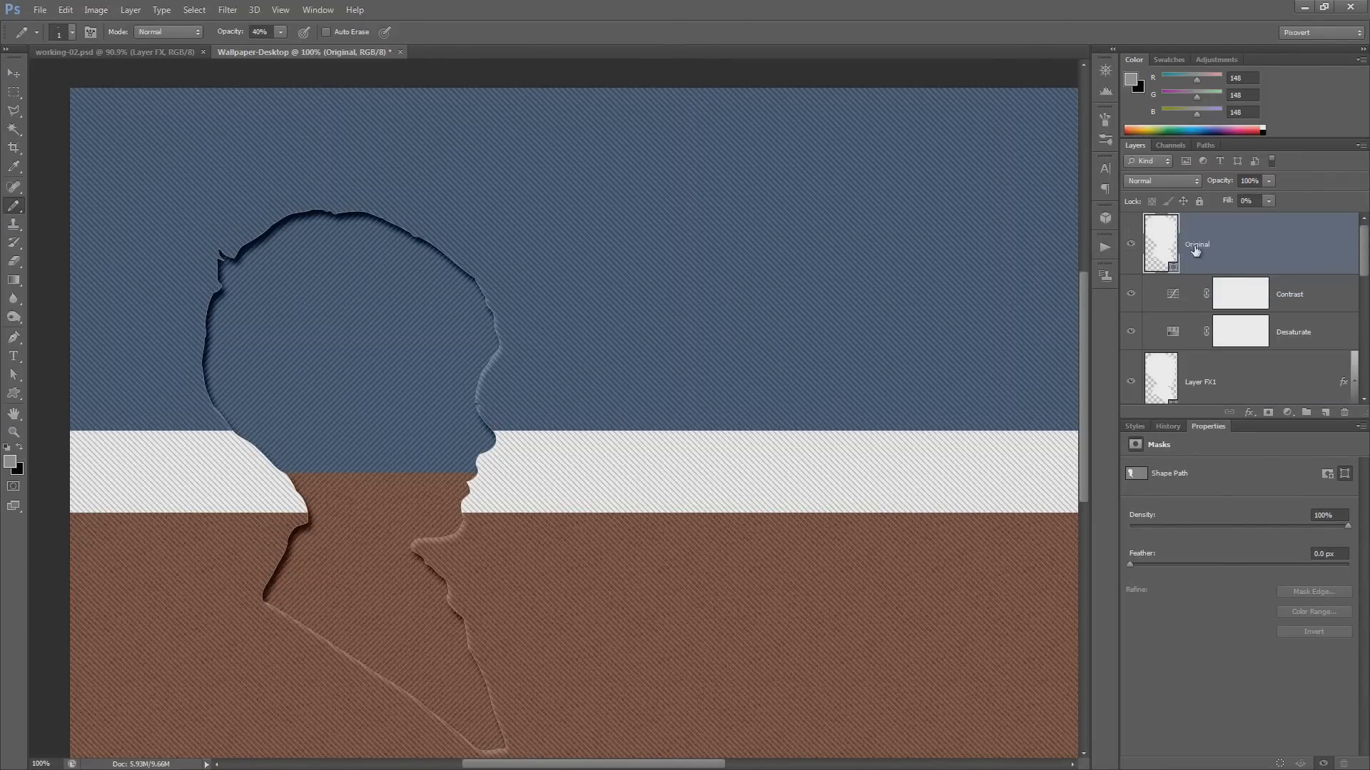
{"action": "left_click", "coordinate": [1250, 250]}
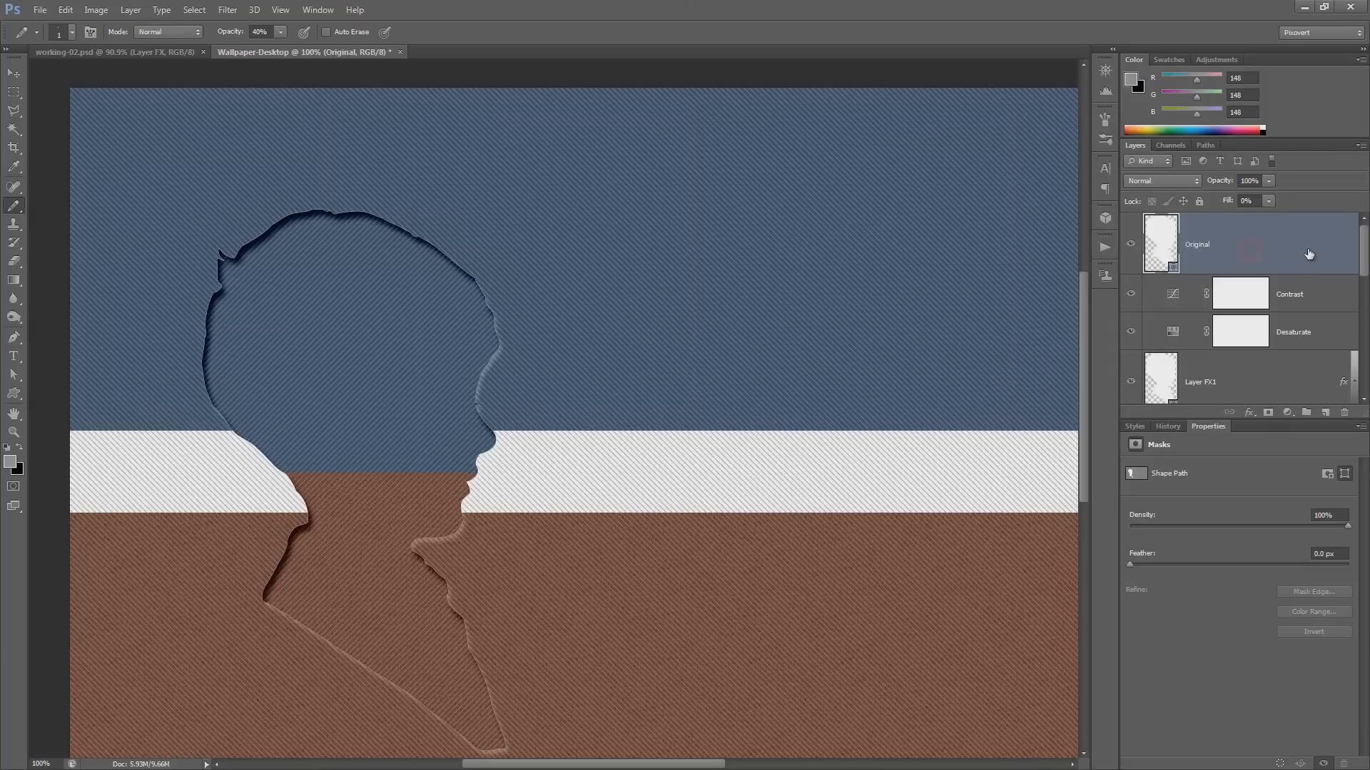
{"action": "double_click", "coordinate": [1200, 242]}
{"action": "type", "text": "A"}
{"action": "key", "text": "Return"}
- Duplicate the Layer FX Group layer twice and select all three layers of that name
{"action": "key", "text": "ctrl+j"}
{"action": "key", "text": "ctrl+j"}
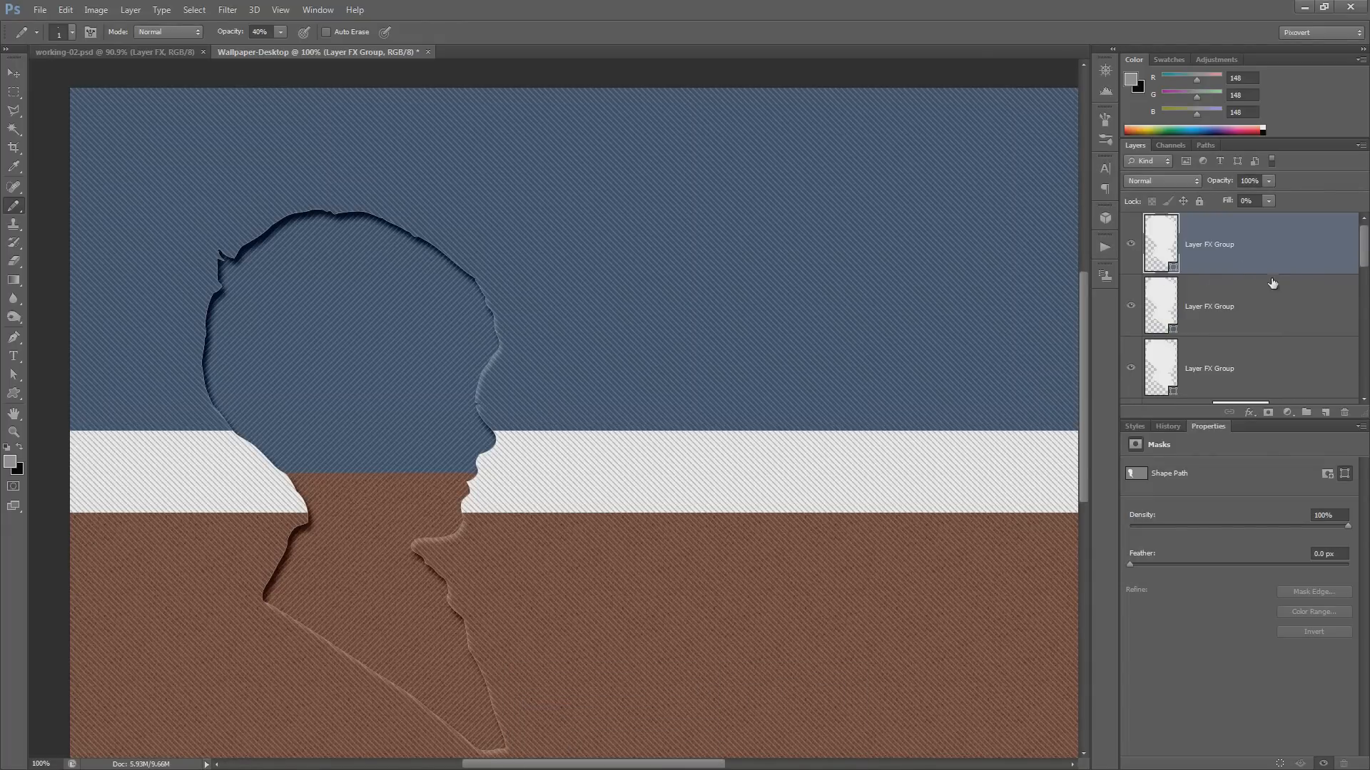
{"action": "left_click", "coordinate": [1268, 364], "text": "shift"}
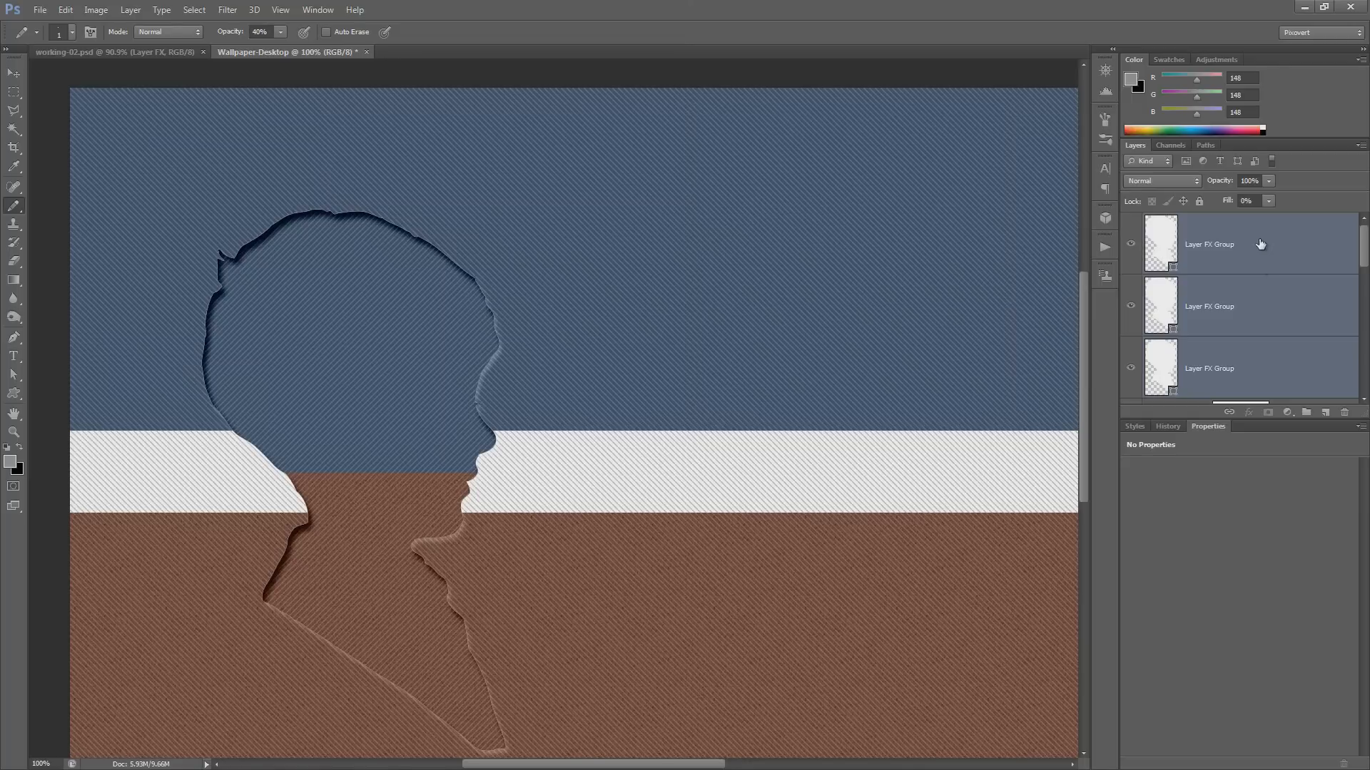
- Group the three selected Layer FX Group layers and name the new group Layer FX
{"action": "right_click", "coordinate": [1262, 246]}
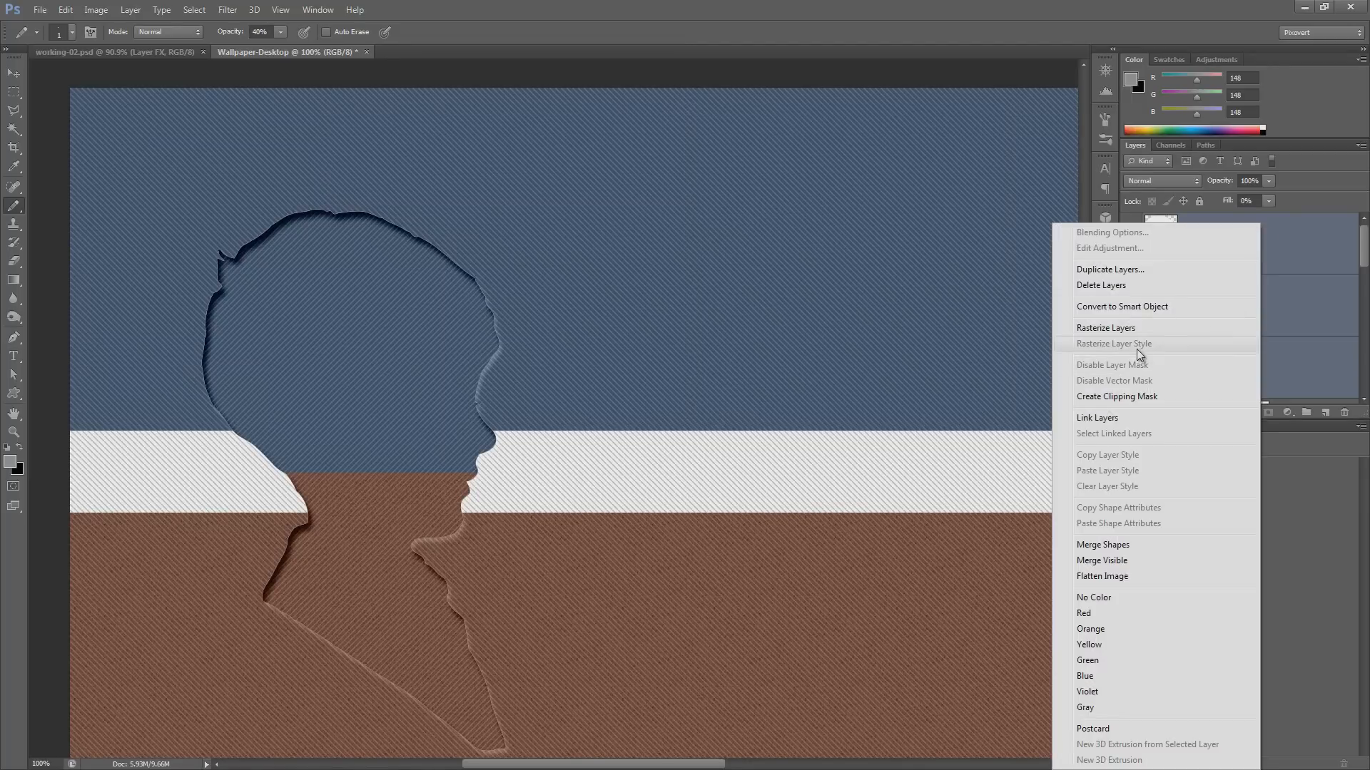
{"action": "left_click", "coordinate": [1282, 249]}
{"action": "key", "text": "ctrl+g"}
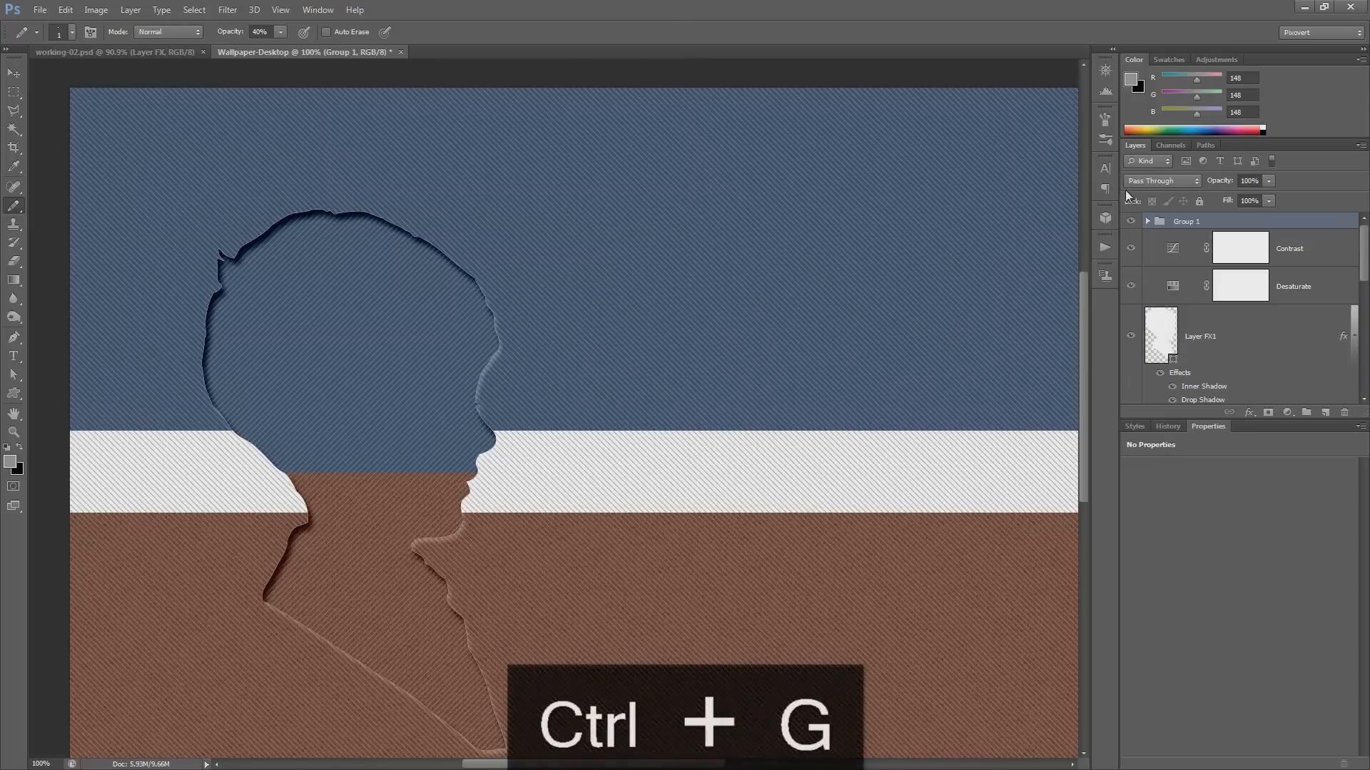
{"action": "left_click", "coordinate": [1193, 222]}
{"action": "double_click", "coordinate": [1193, 222]}
{"action": "type", "text": "Layer FX"}
{"action": "key", "text": "Return"}
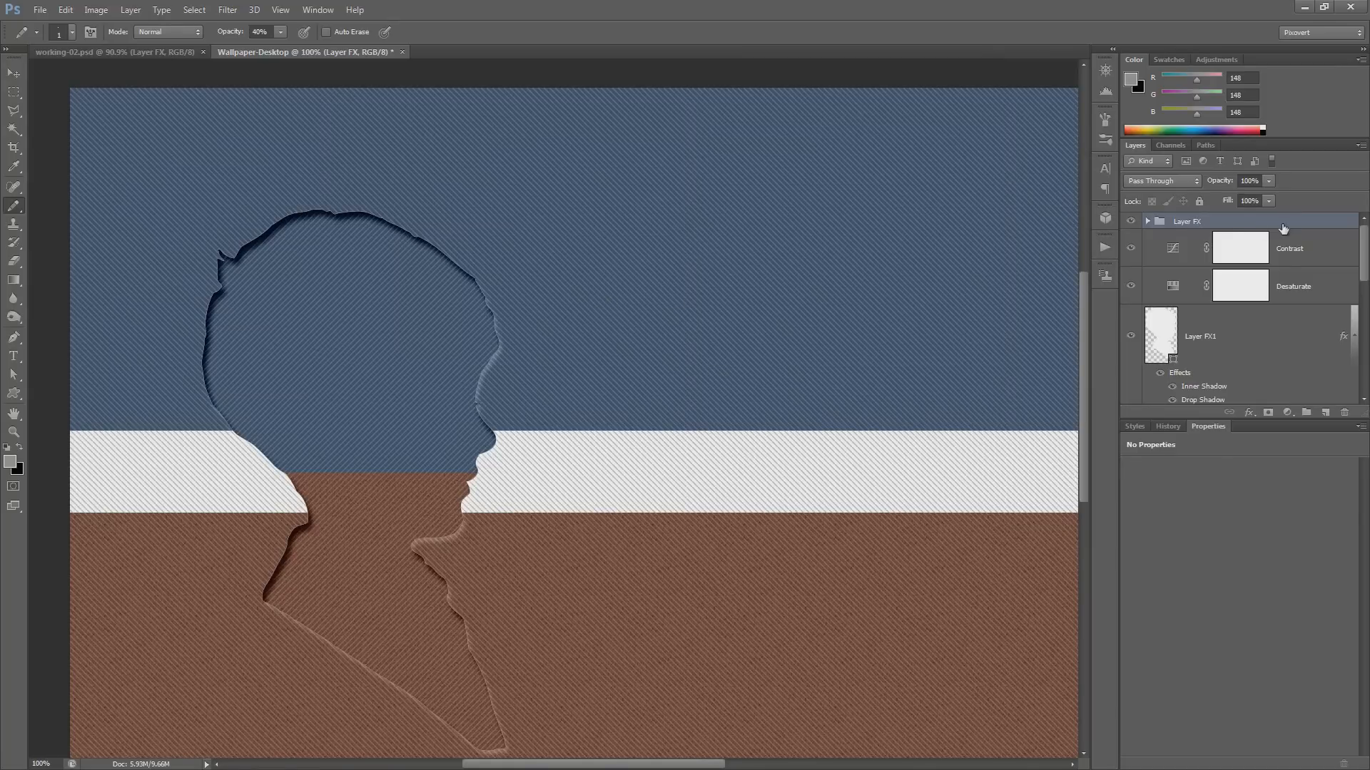
- Add a white (ffffff) drop shadow in Color Dodge mode to the lowest layer inside the Layer FX group
{"action": "left_click", "coordinate": [1144, 224]}
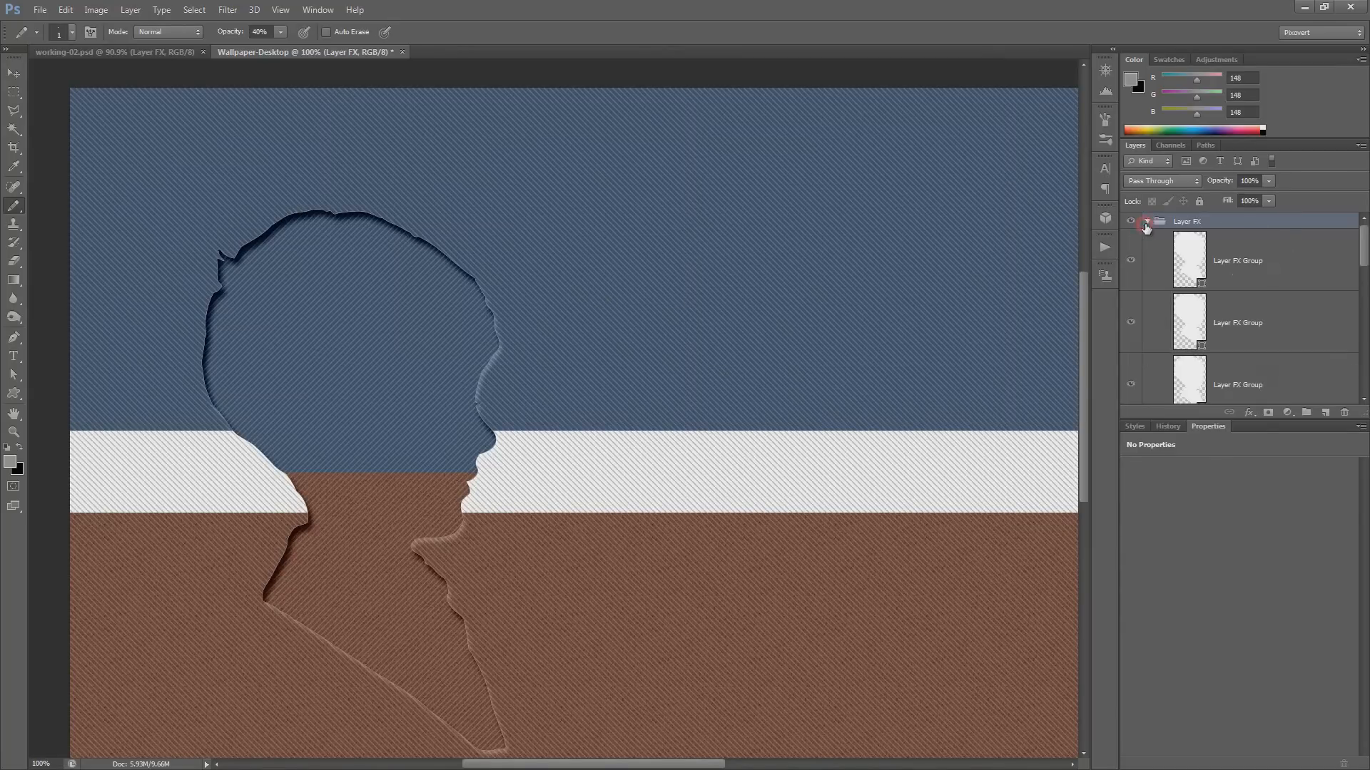
{"action": "scroll", "coordinate": [1193, 275], "scroll_direction": "down", "scroll_amount": 3}
{"action": "scroll", "coordinate": [1193, 333], "scroll_direction": "up", "scroll_amount": 1}
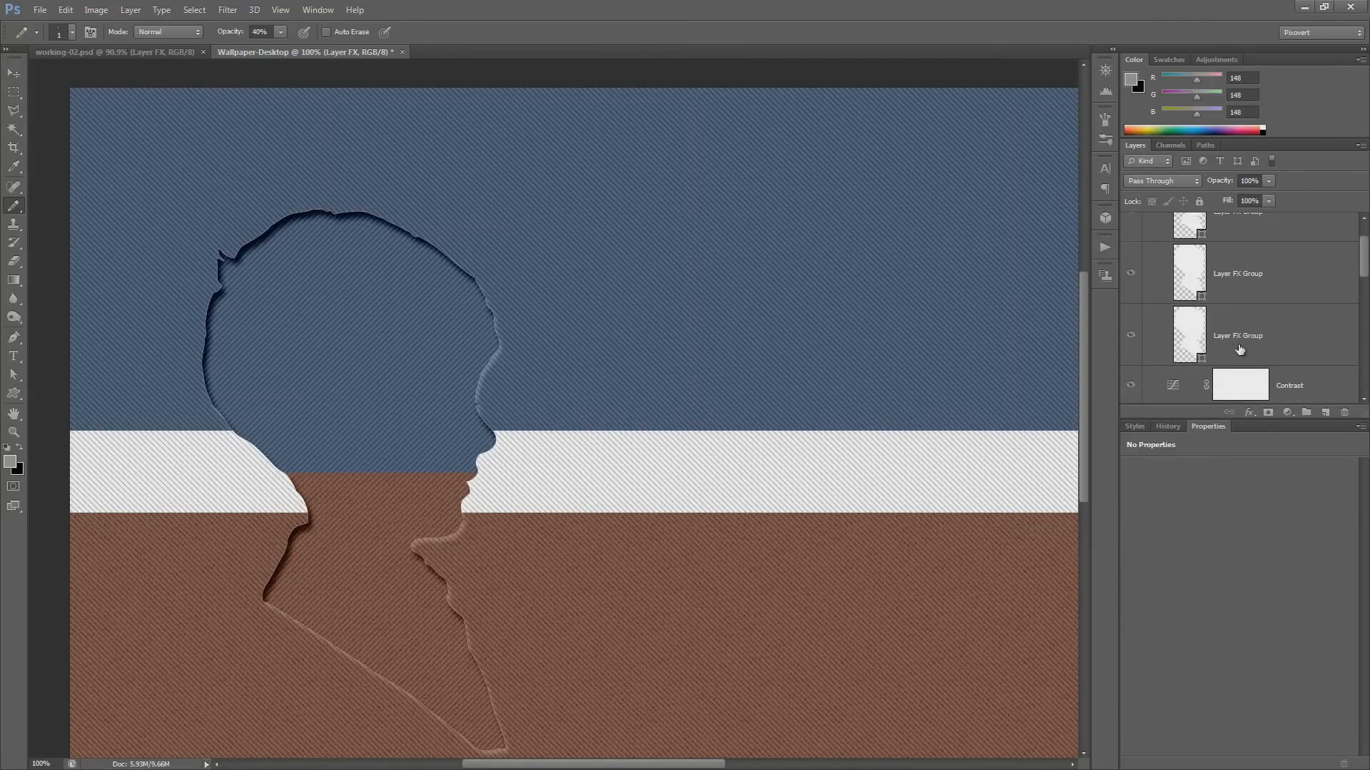
{"action": "left_click", "coordinate": [1190, 353]}
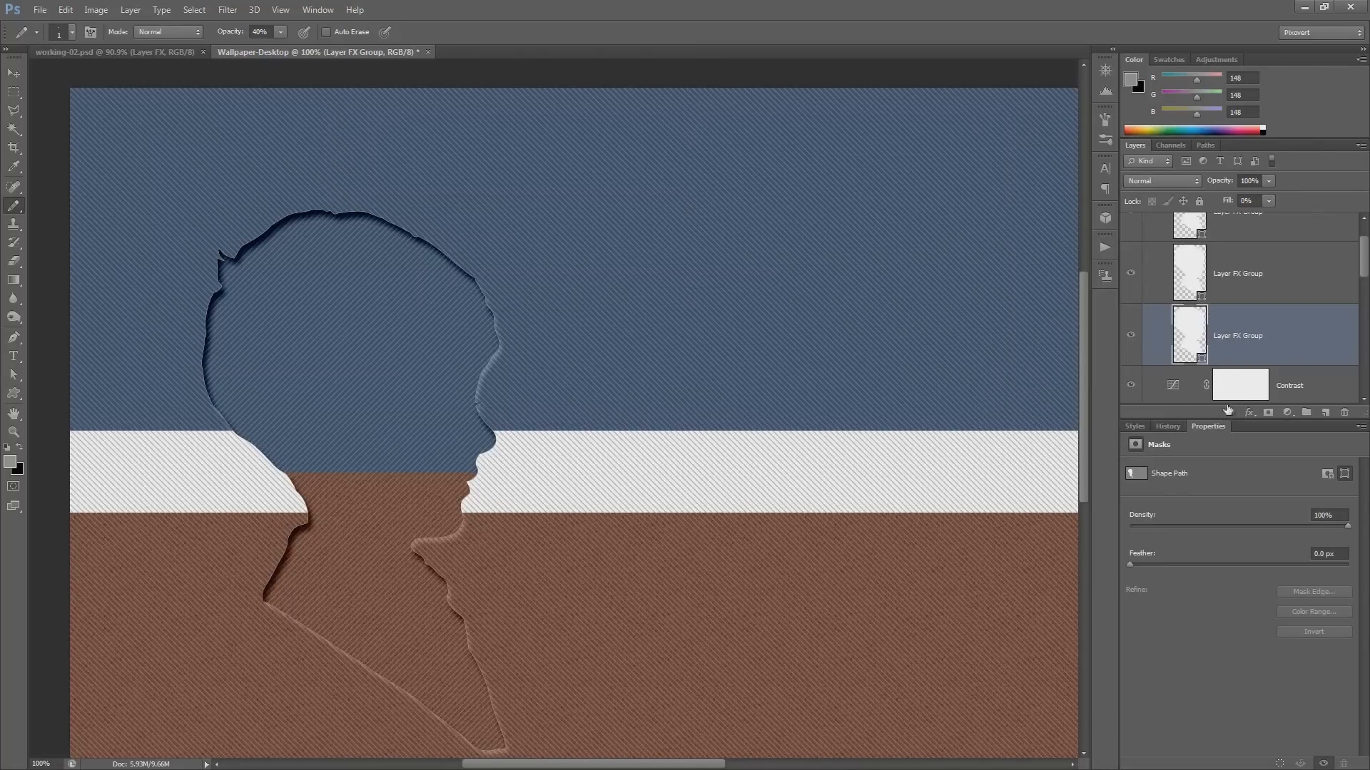
{"action": "double_click", "coordinate": [1320, 341]}
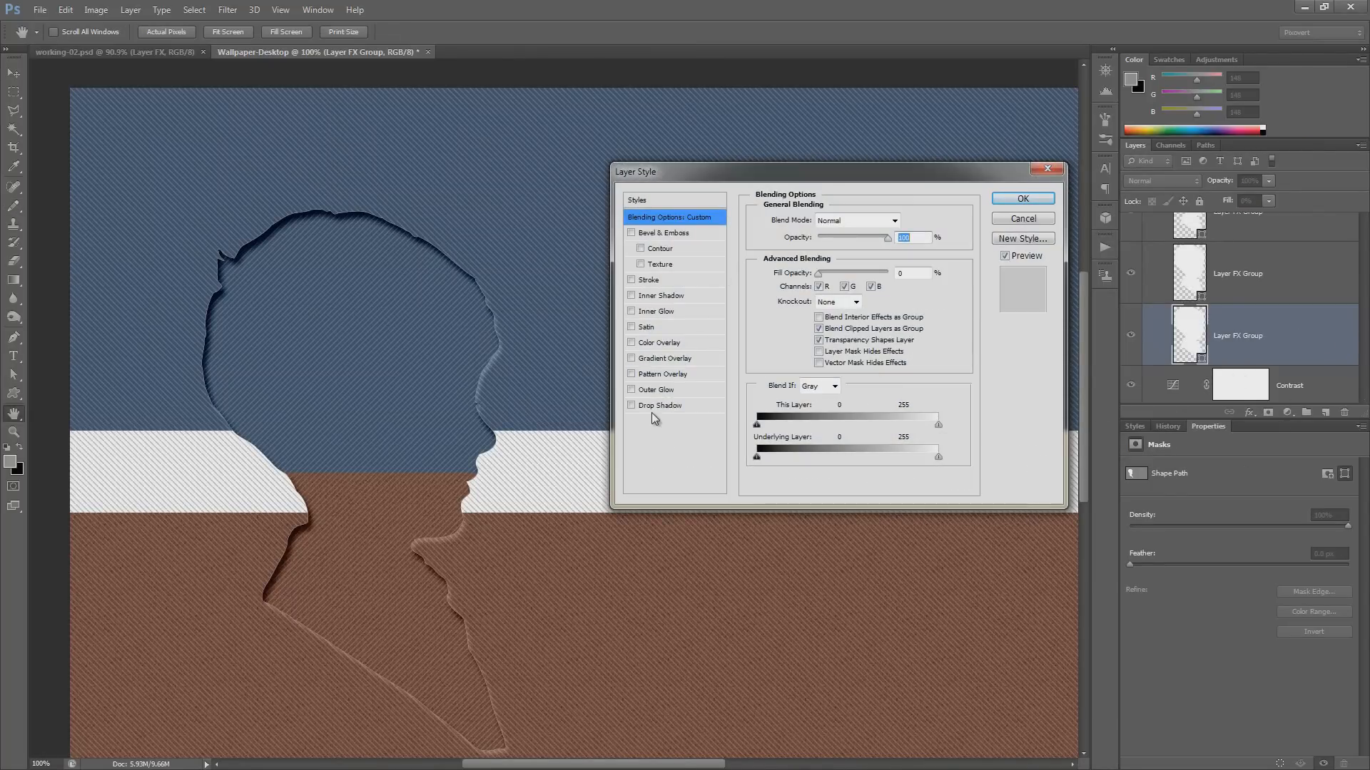
{"action": "left_click", "coordinate": [652, 405]}
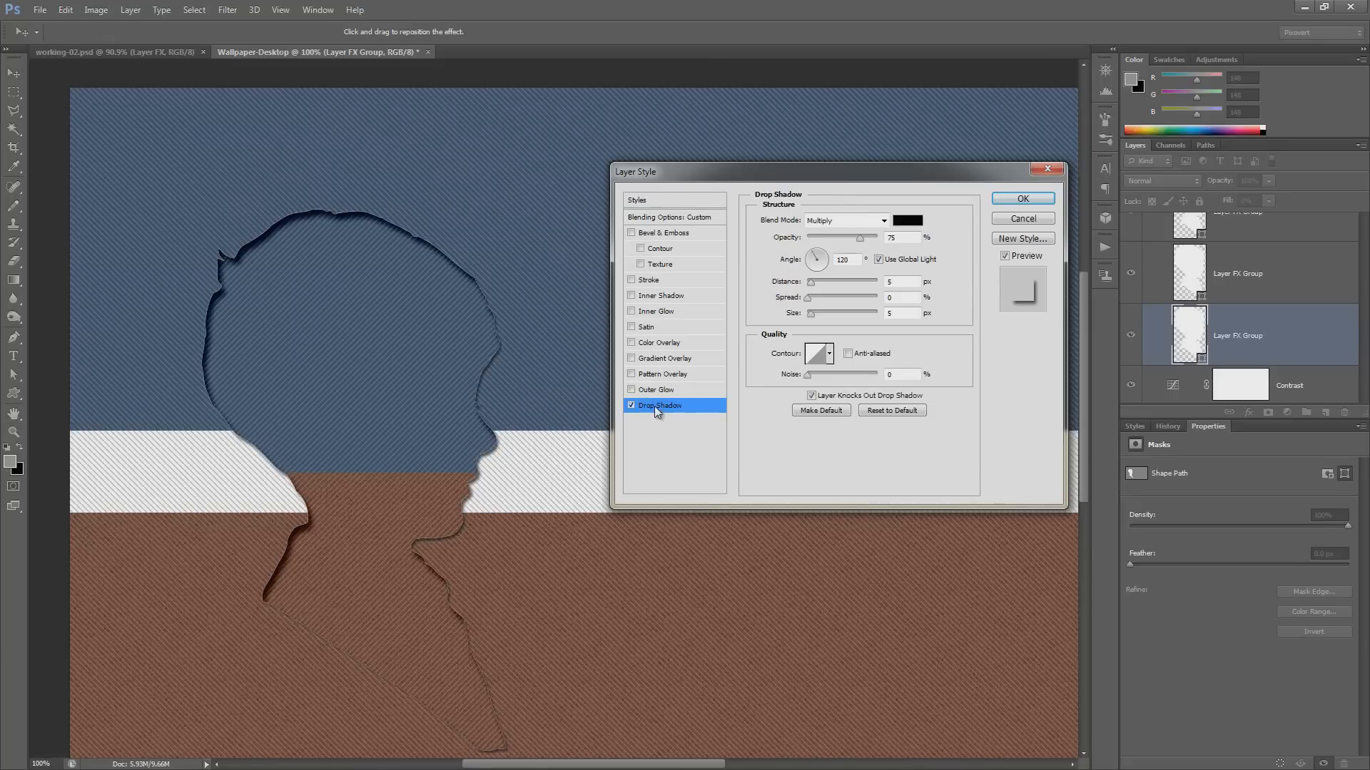
{"action": "left_click", "coordinate": [854, 222]}
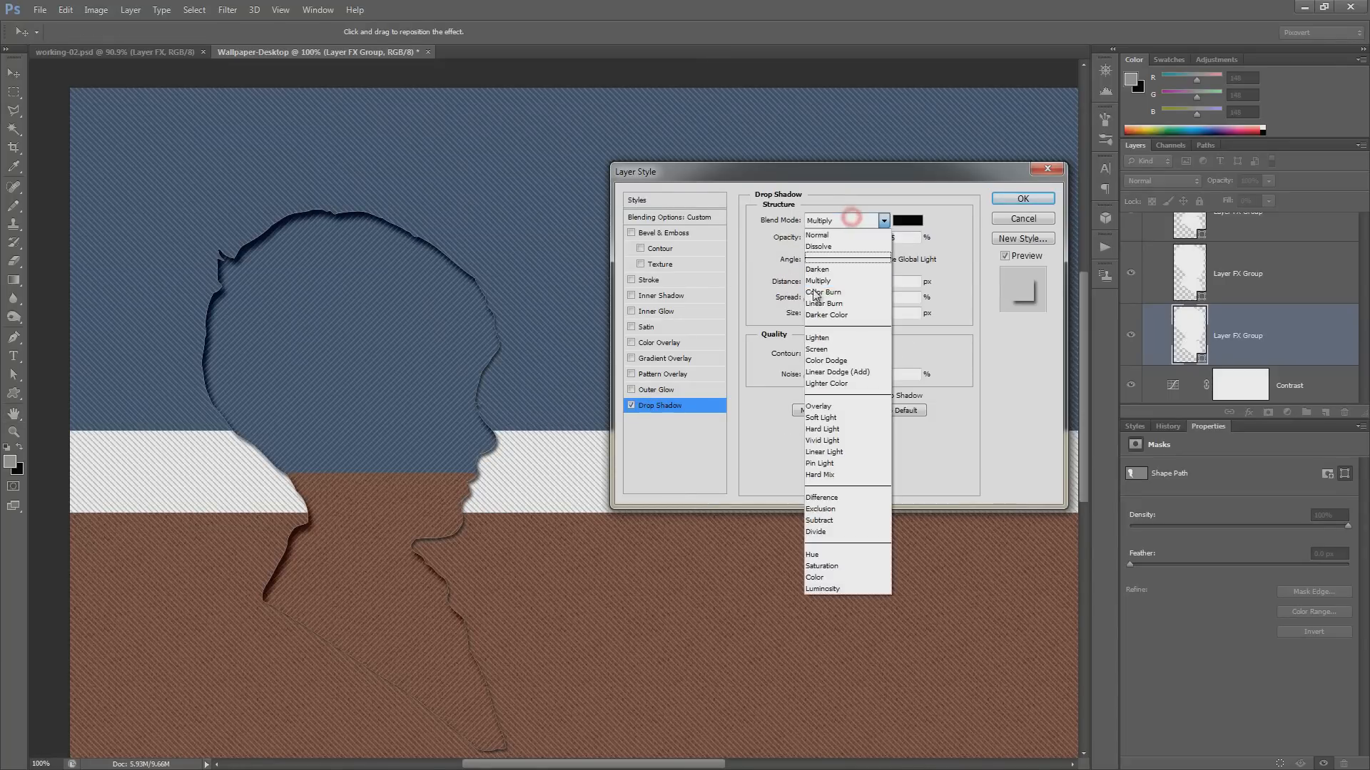
{"action": "left_click", "coordinate": [831, 361]}
{"action": "left_click", "coordinate": [917, 222]}
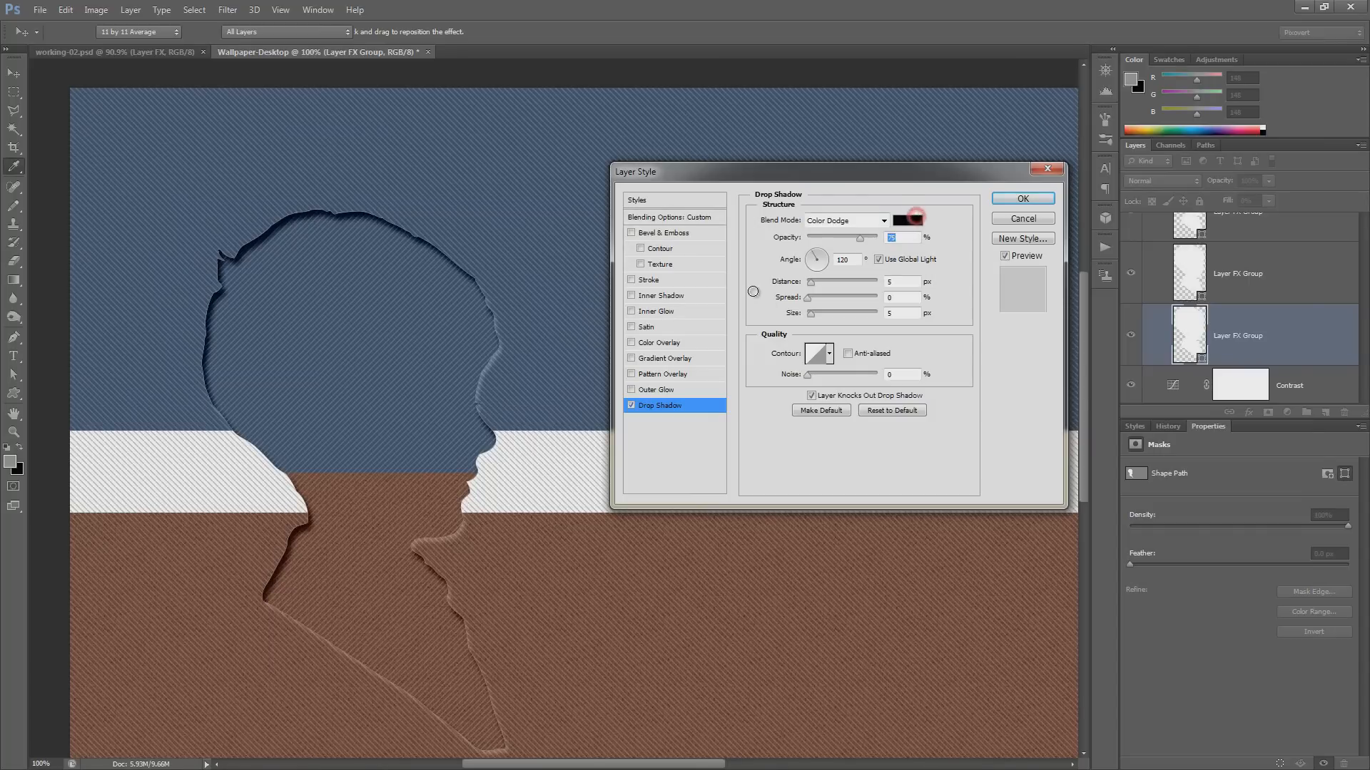
{"action": "left_click_drag", "start_coordinate": [740, 304], "coordinate": [653, 142]}
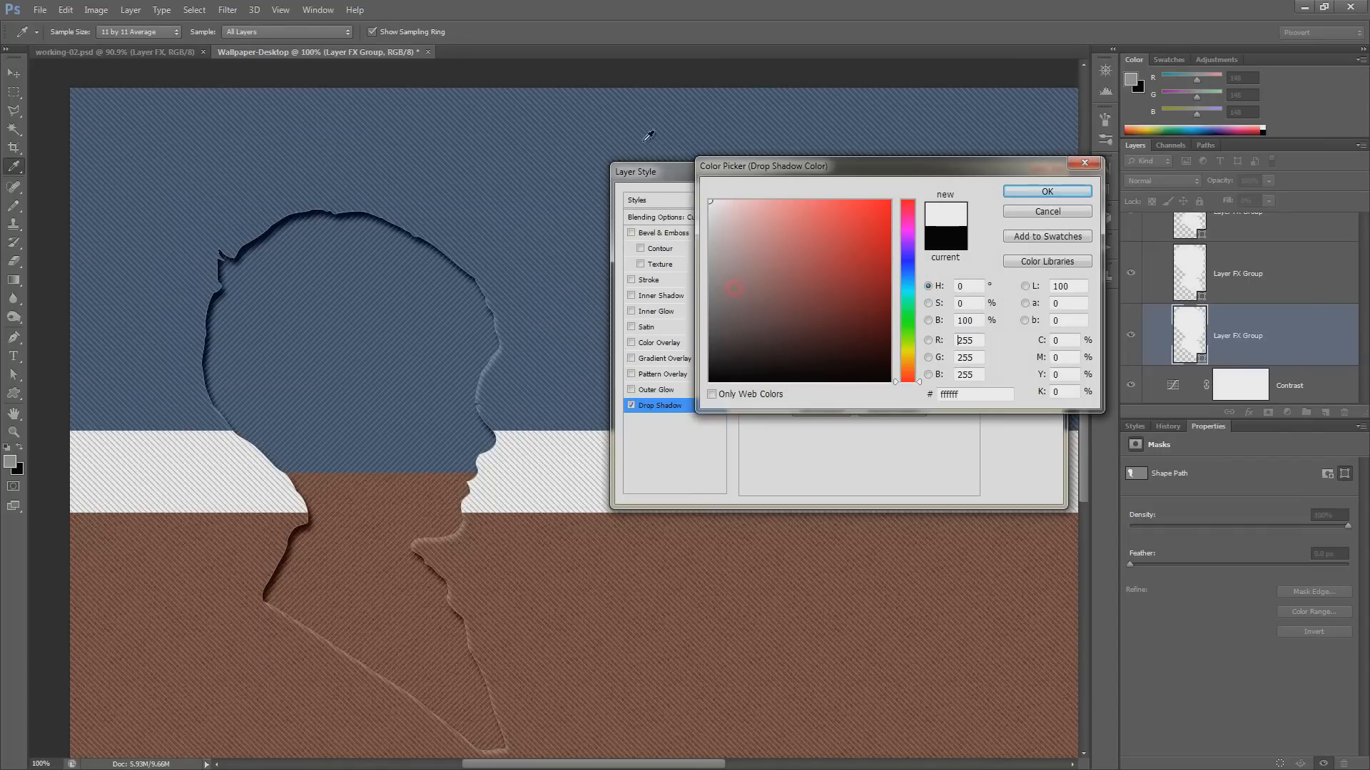
{"action": "left_click", "coordinate": [1047, 191]}
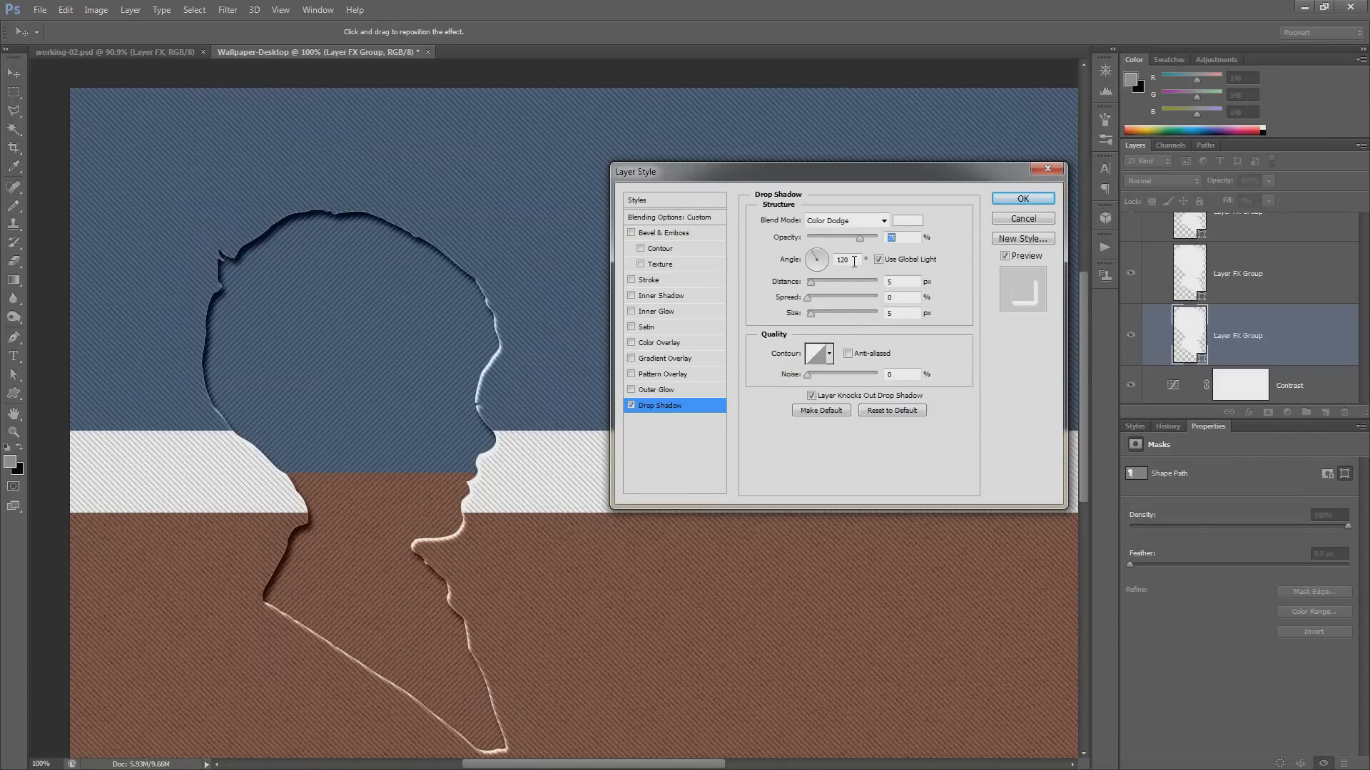
- Set the white drop shadow to distance 0 px, size 6 px and 49% opacity, compare it on and off, and apply it
{"action": "double_click", "coordinate": [904, 283]}
{"action": "type", "text": "0"}
{"action": "key", "text": "Tab"}
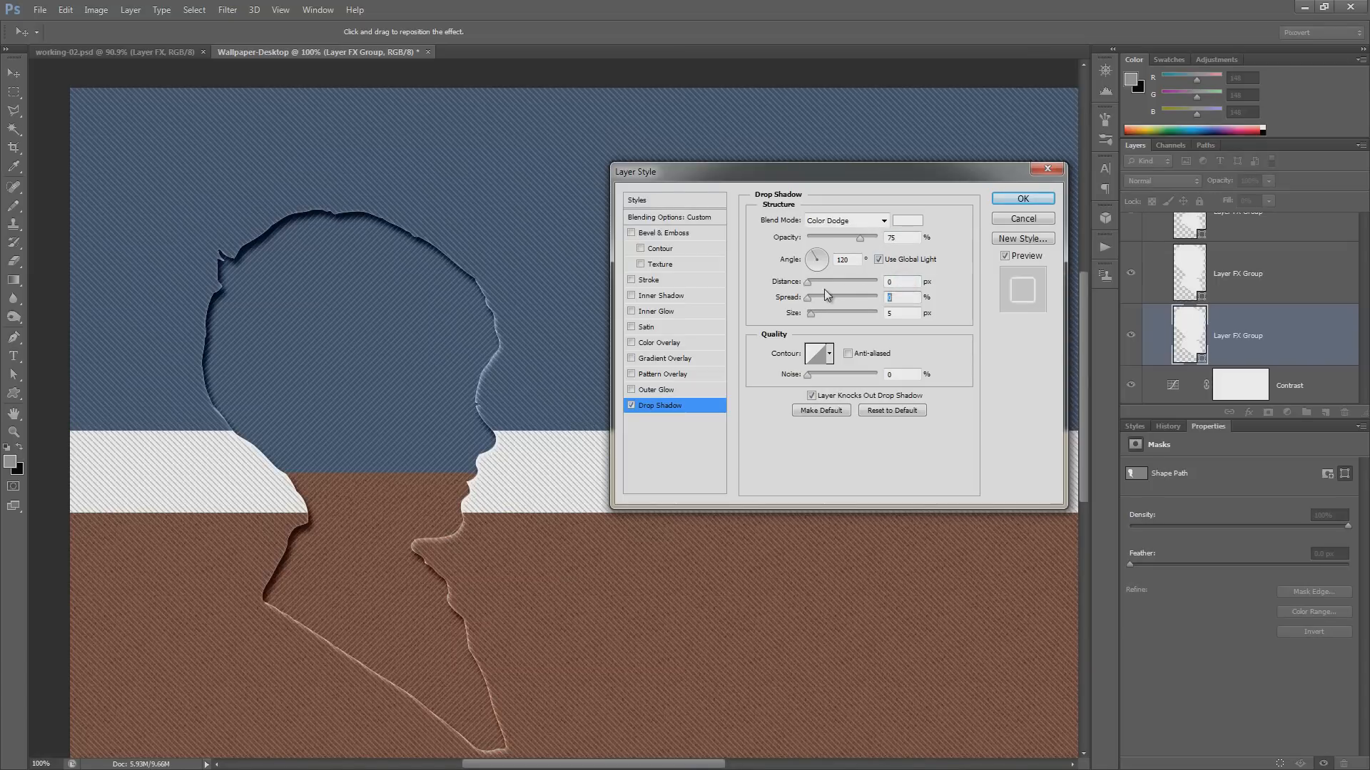
{"action": "key", "text": "Tab"}
{"action": "type", "text": "6"}
{"action": "key", "text": "Tab"}
{"action": "left_click_drag", "start_coordinate": [861, 238], "coordinate": [848, 241]}
{"action": "left_click", "coordinate": [631, 405]}
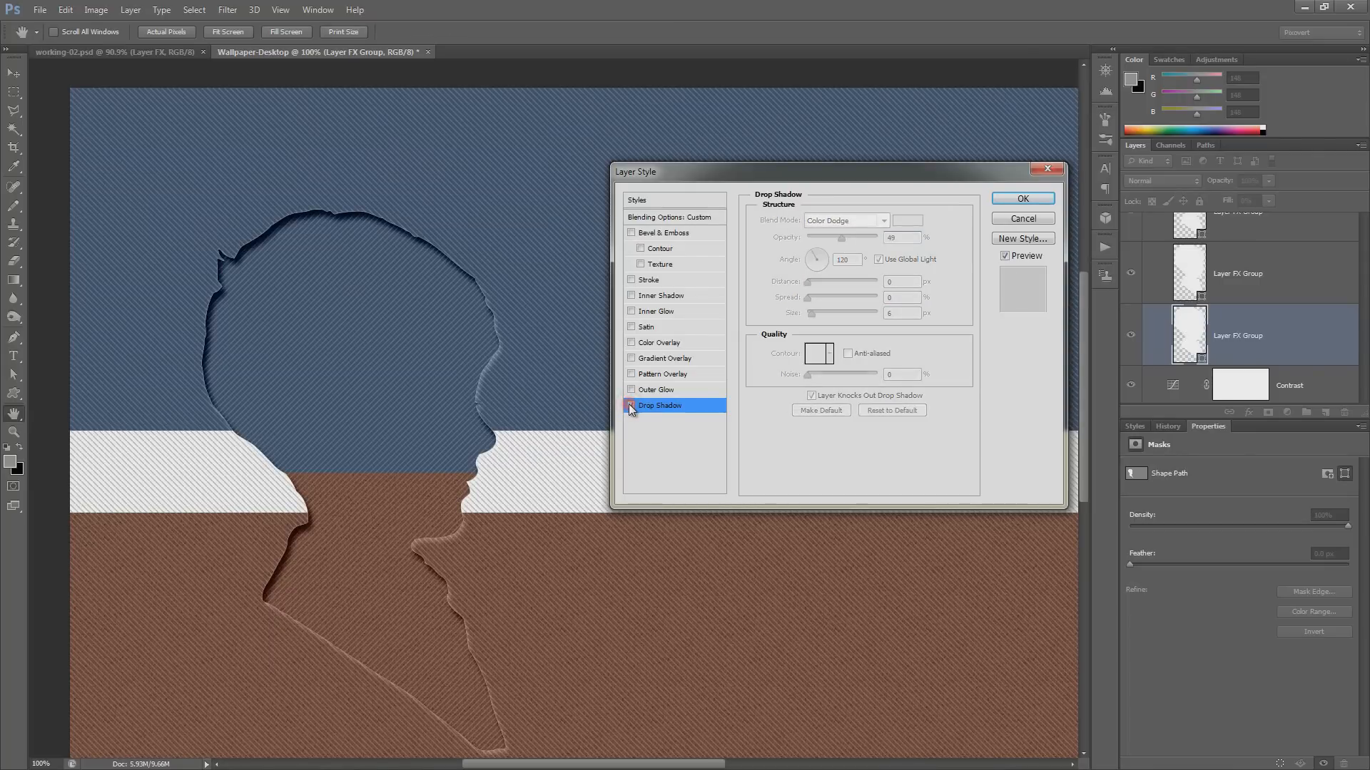
{"action": "left_click", "coordinate": [1022, 199]}
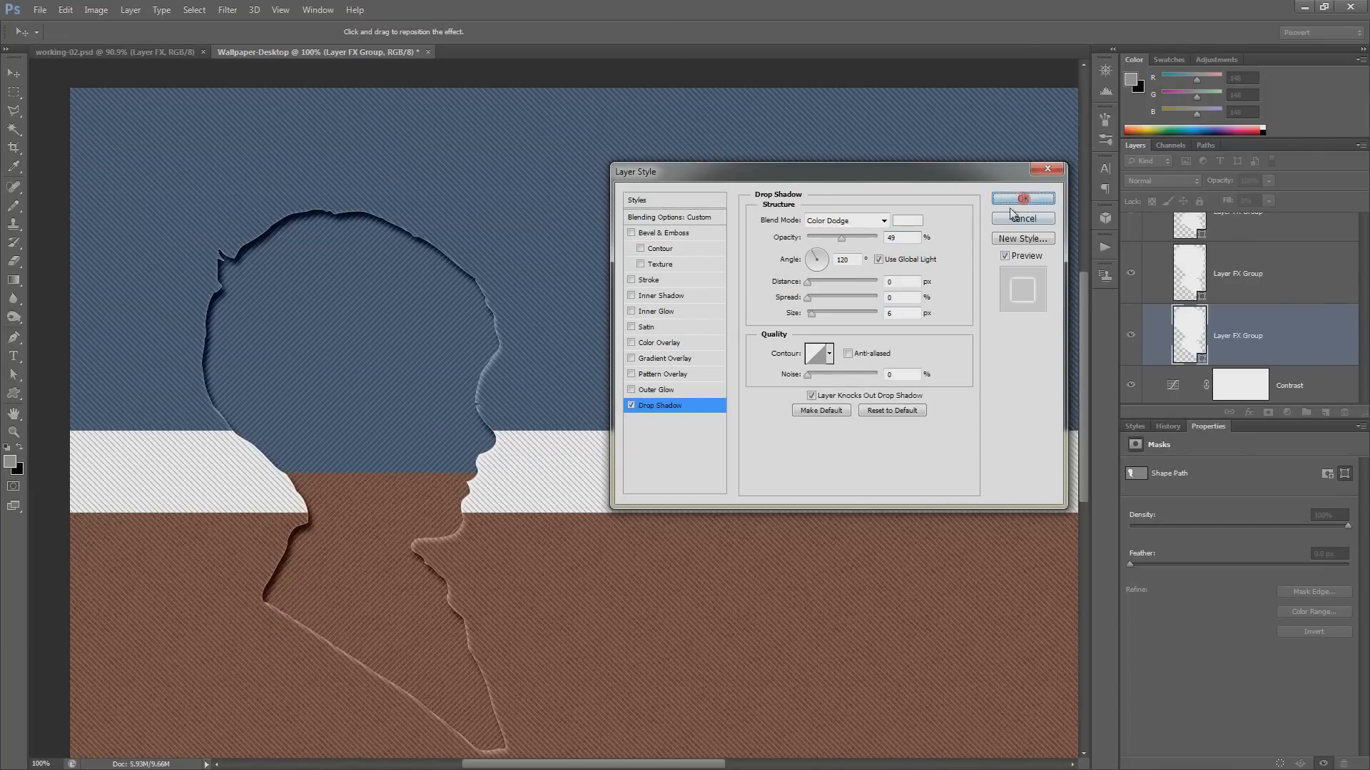
- Open the layer style settings of the middle layer inside the Layer FX group
{"action": "scroll", "coordinate": [1278, 295], "scroll_direction": "up", "scroll_amount": 1}
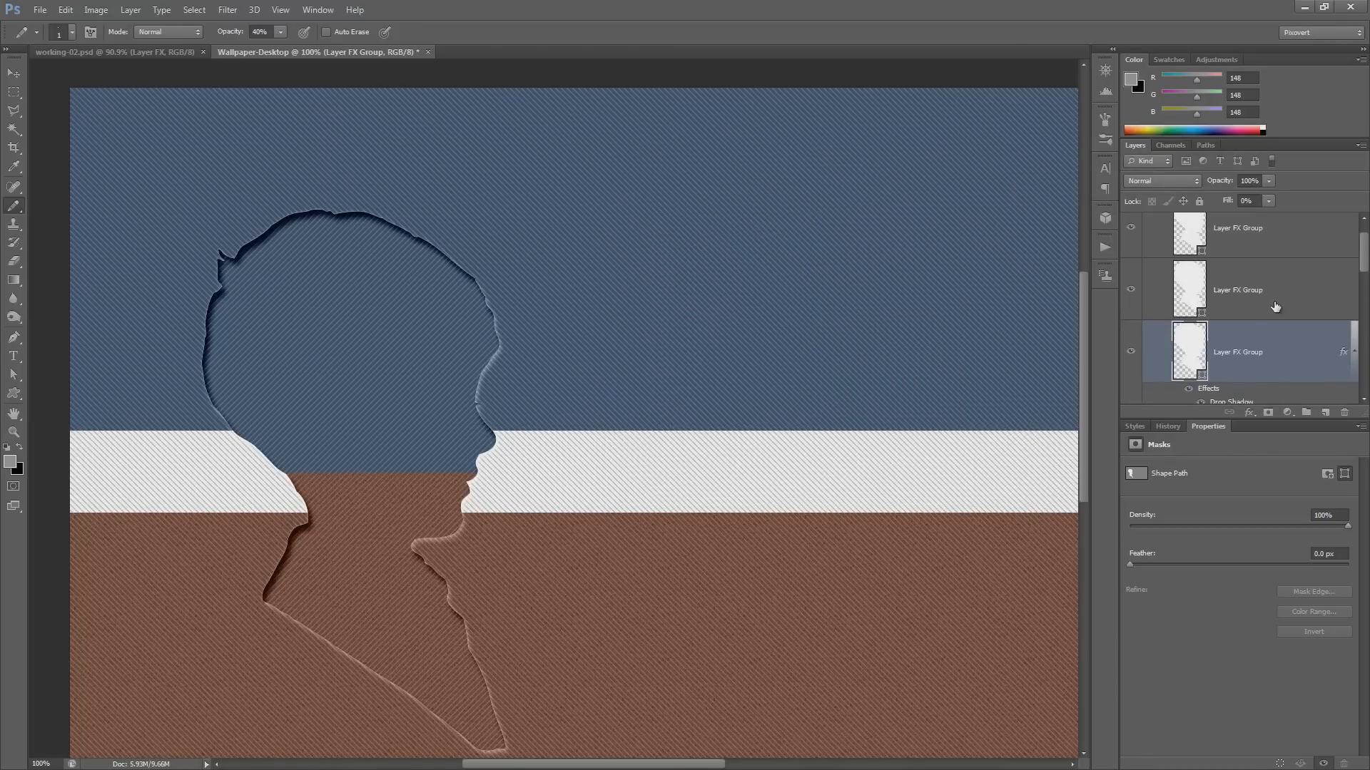
{"action": "left_click", "coordinate": [1277, 298]}
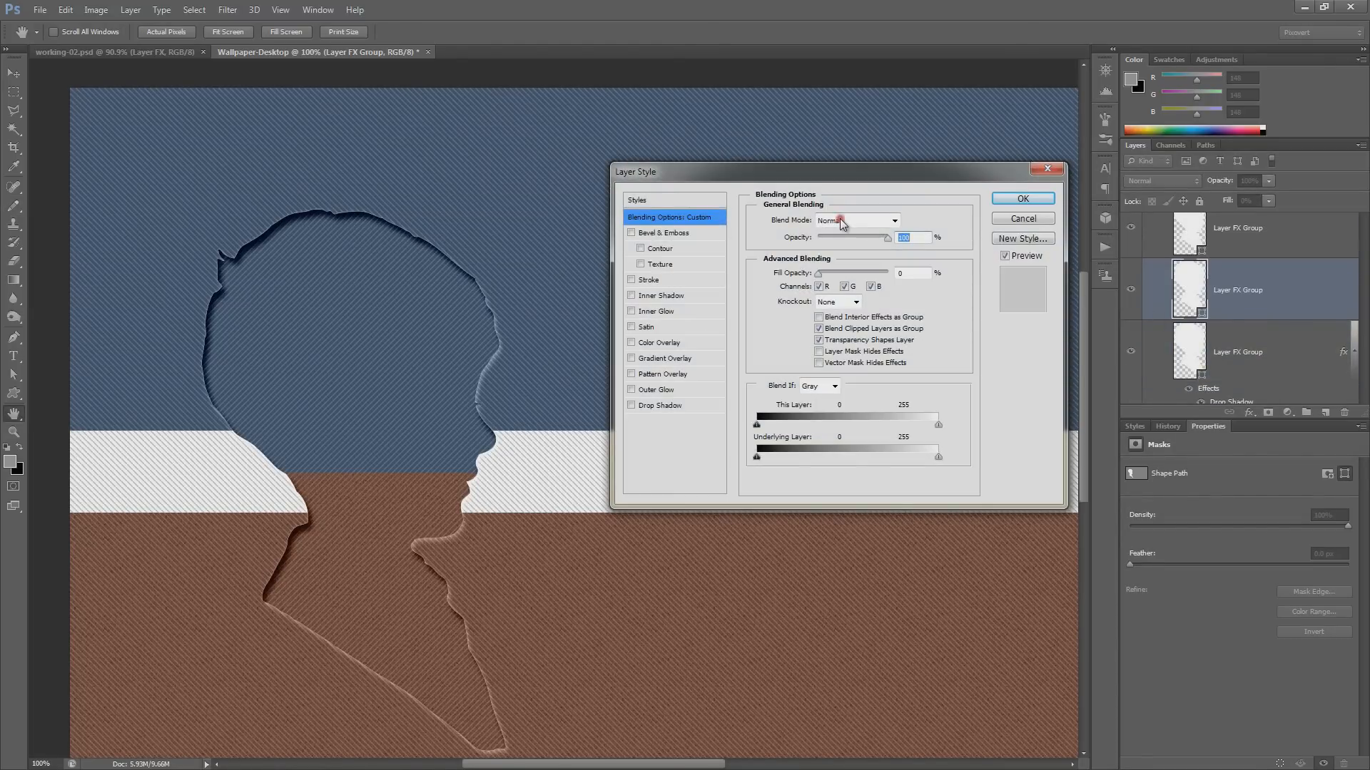
{"action": "left_click", "coordinate": [842, 222]}
{"action": "left_click", "coordinate": [845, 305]}
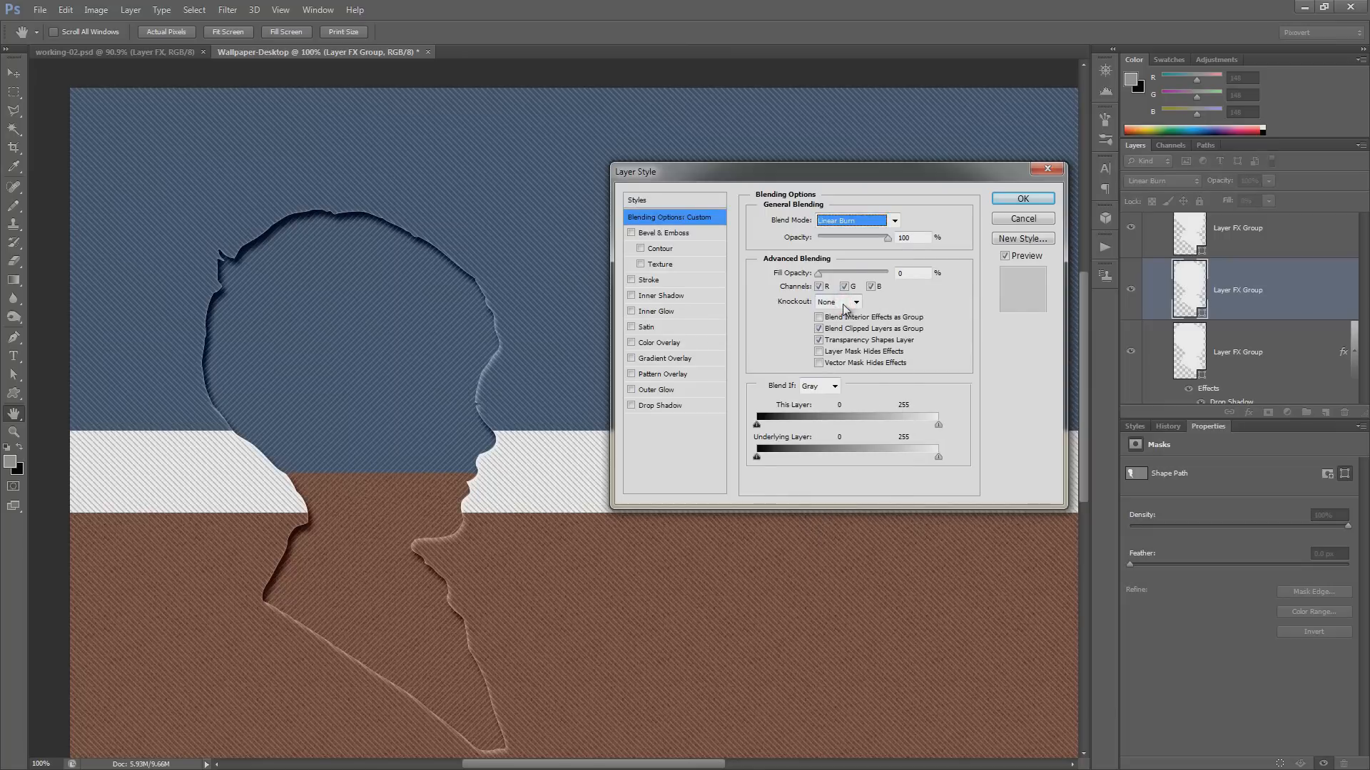
{"action": "key", "text": "ctrl+z"}
{"action": "left_click", "coordinate": [849, 218]}
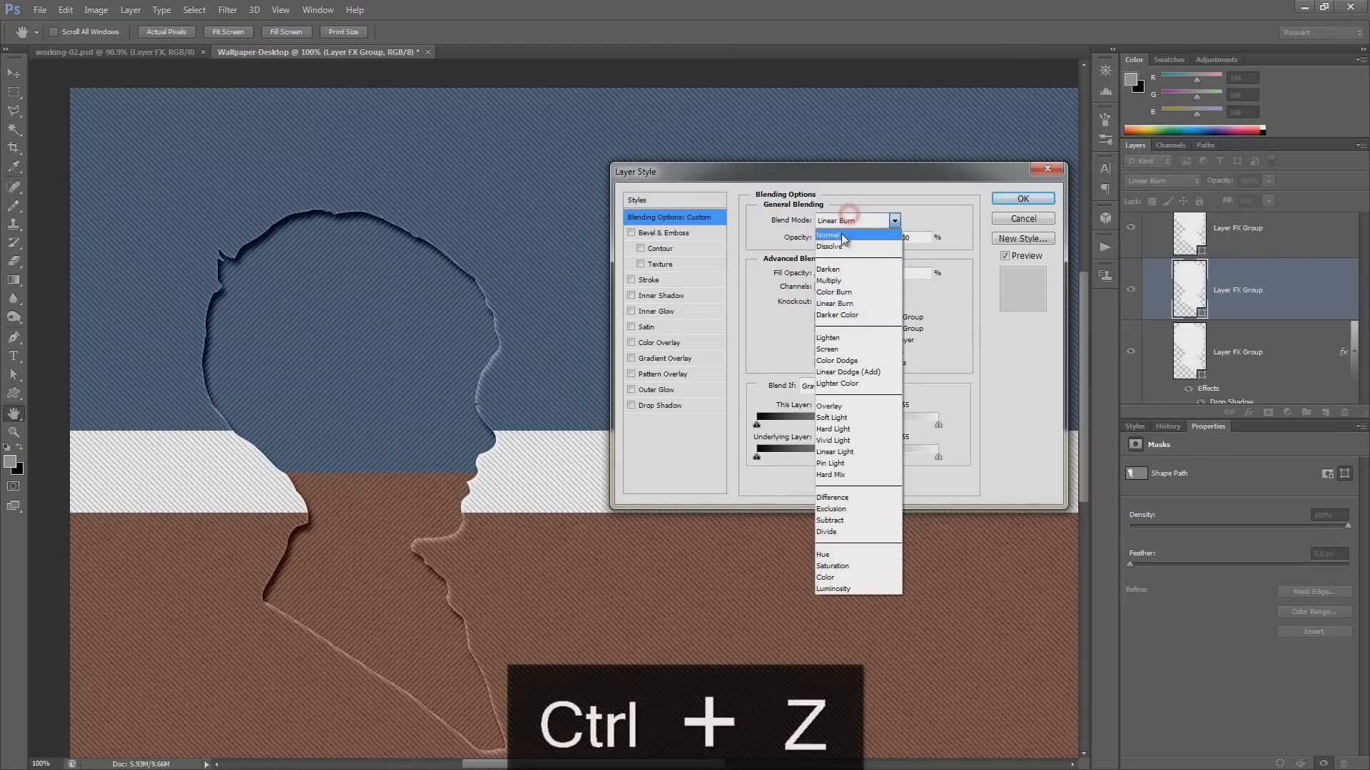
{"action": "left_click", "coordinate": [843, 238]}
- Add a black Linear Burn drop shadow to the middle layer, with global light off, angle -60° and distance 0 px
{"action": "left_click", "coordinate": [660, 405]}
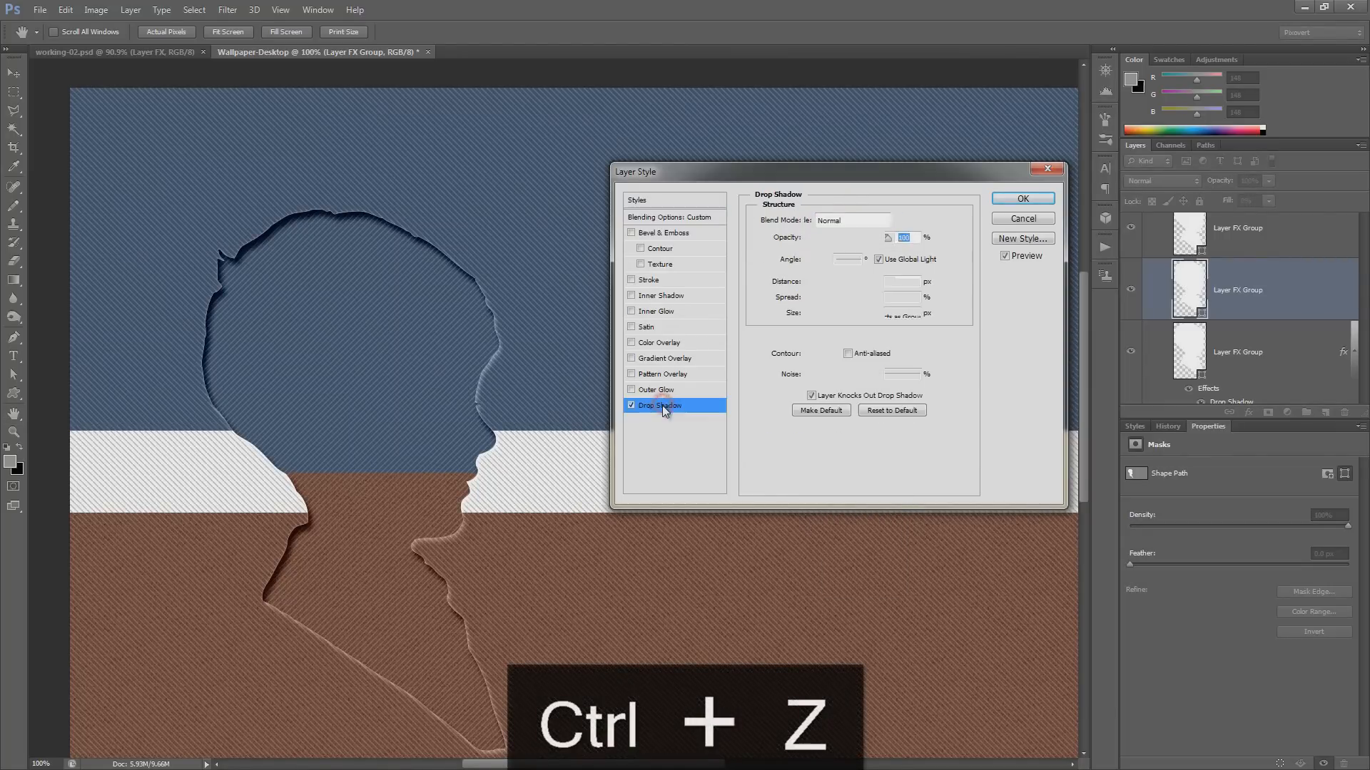
{"action": "left_click", "coordinate": [822, 218]}
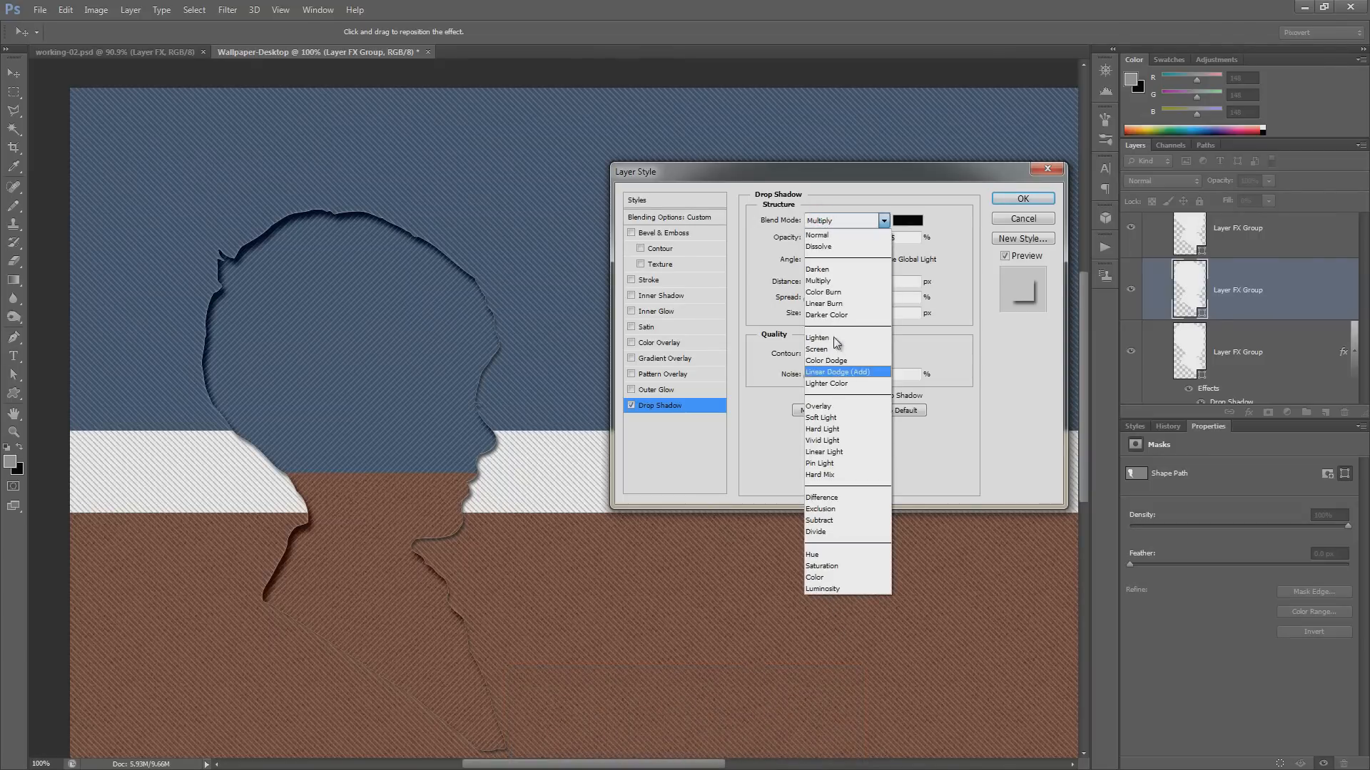
{"action": "left_click", "coordinate": [827, 303]}
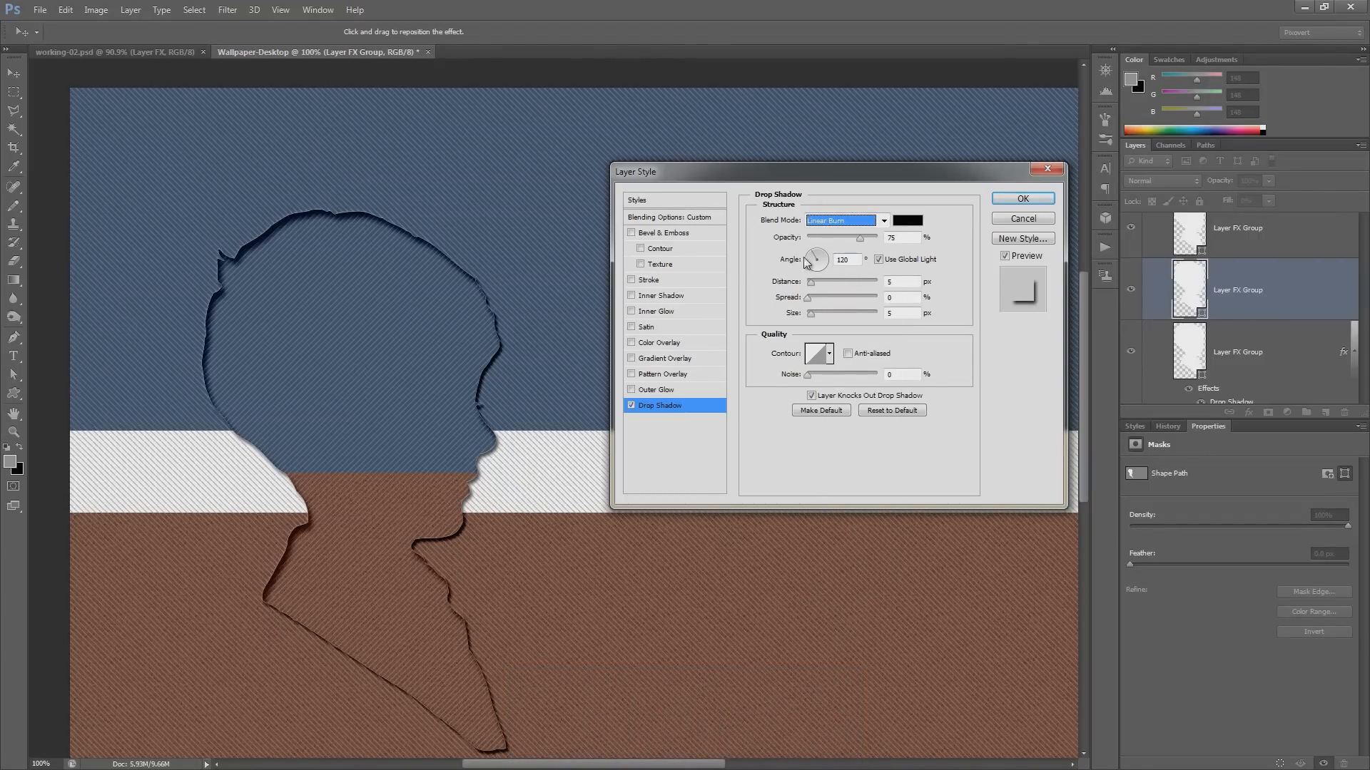
{"action": "left_click", "coordinate": [879, 259]}
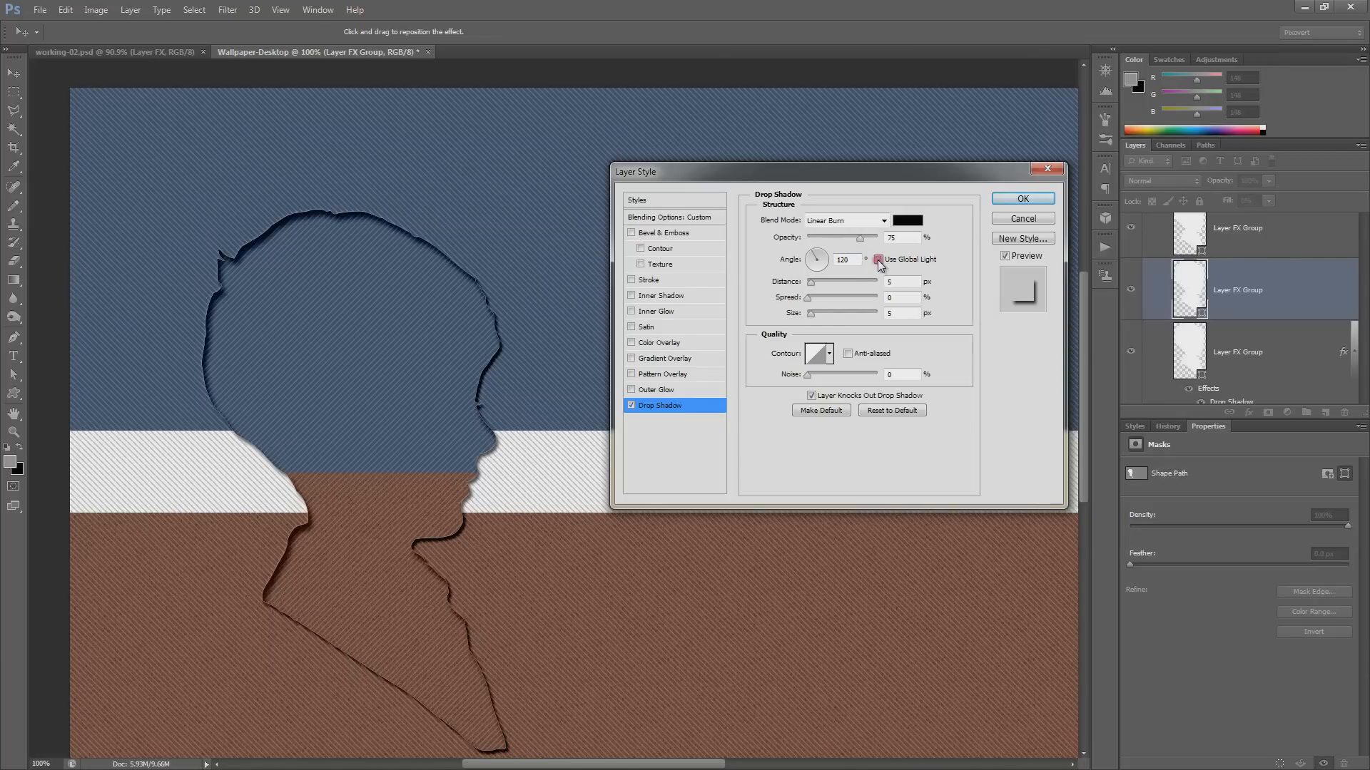
{"action": "left_click", "coordinate": [821, 265]}
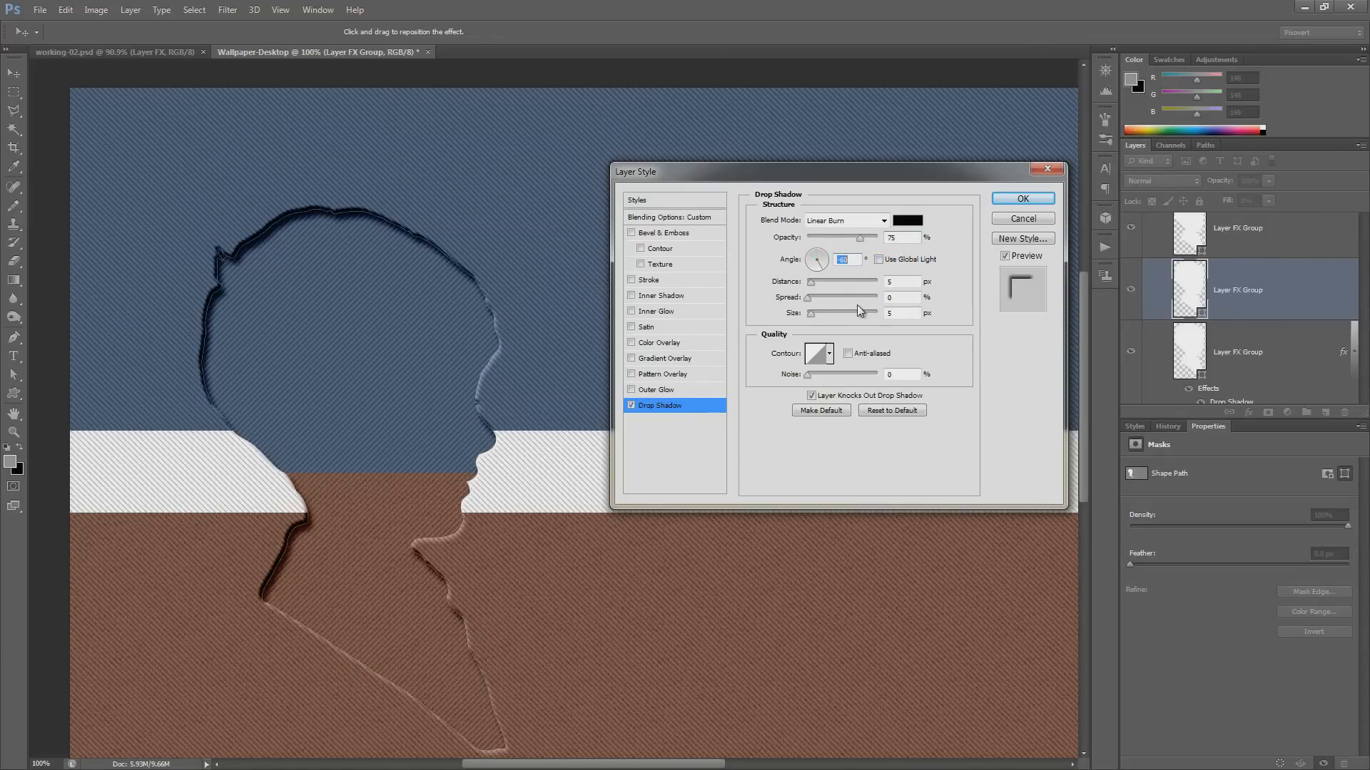
{"action": "left_click", "coordinate": [852, 259]}
{"action": "left_click", "coordinate": [897, 282]}
{"action": "type", "text": "0"}
{"action": "key", "text": "Tab"}
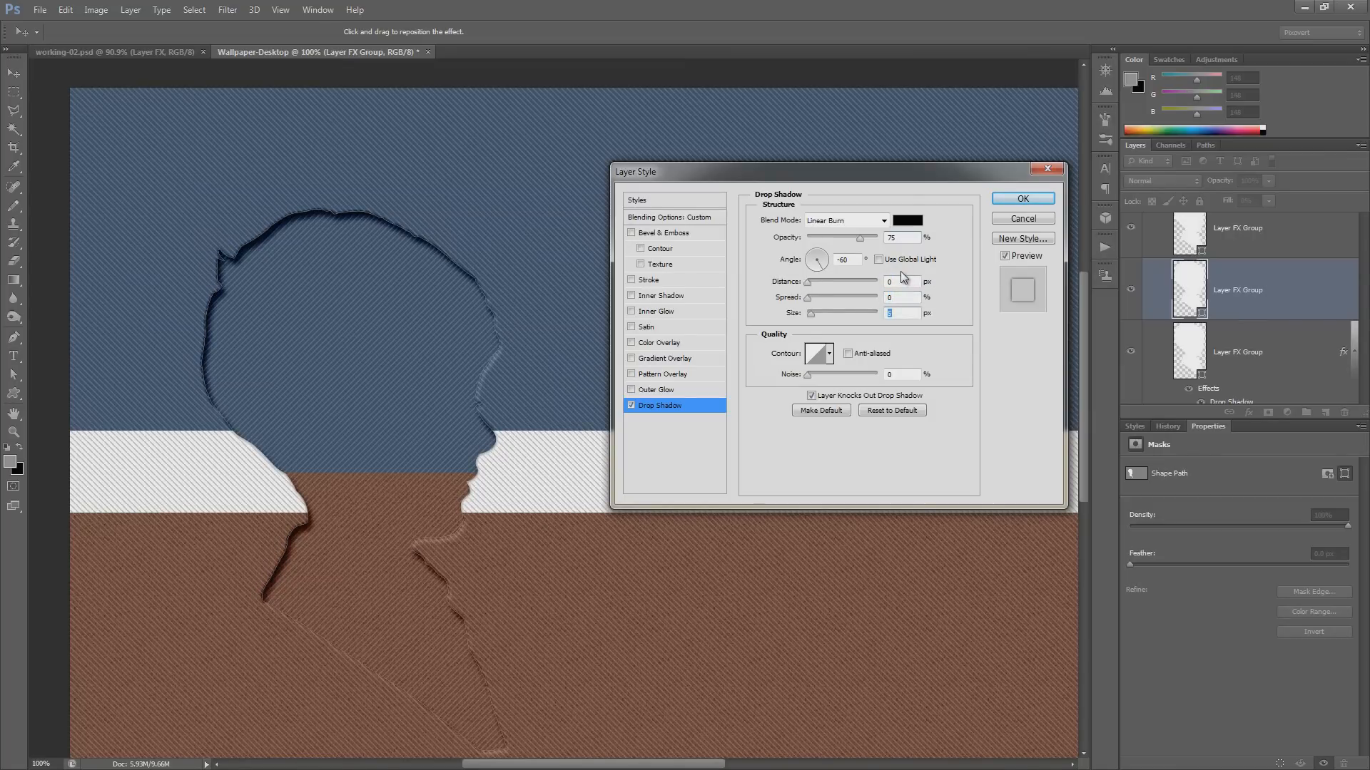
- Lower the black drop shadow's opacity to 32%, compare it on and off, and apply the layer style
{"action": "left_click", "coordinate": [915, 223]}
{"action": "key", "text": "Return"}
{"action": "left_click", "coordinate": [631, 406]}
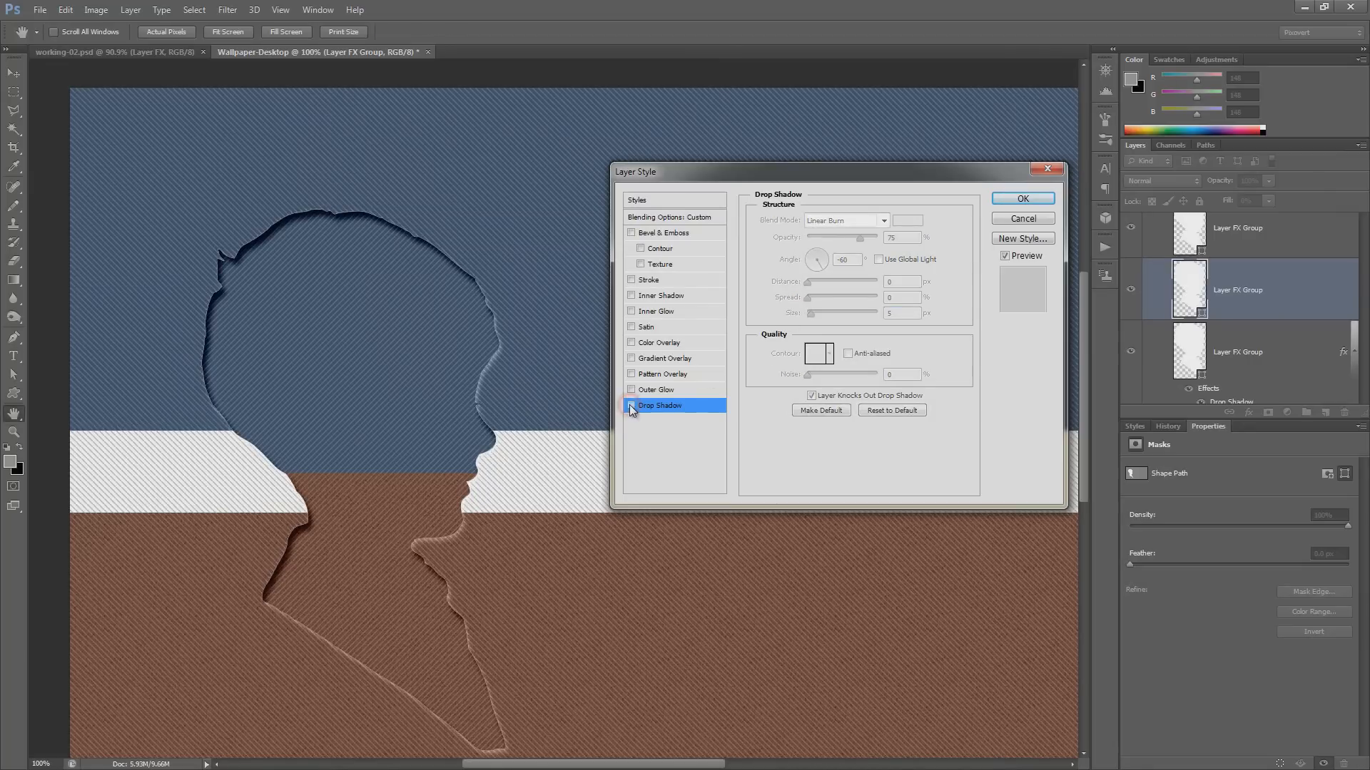
{"action": "left_click", "coordinate": [631, 406]}
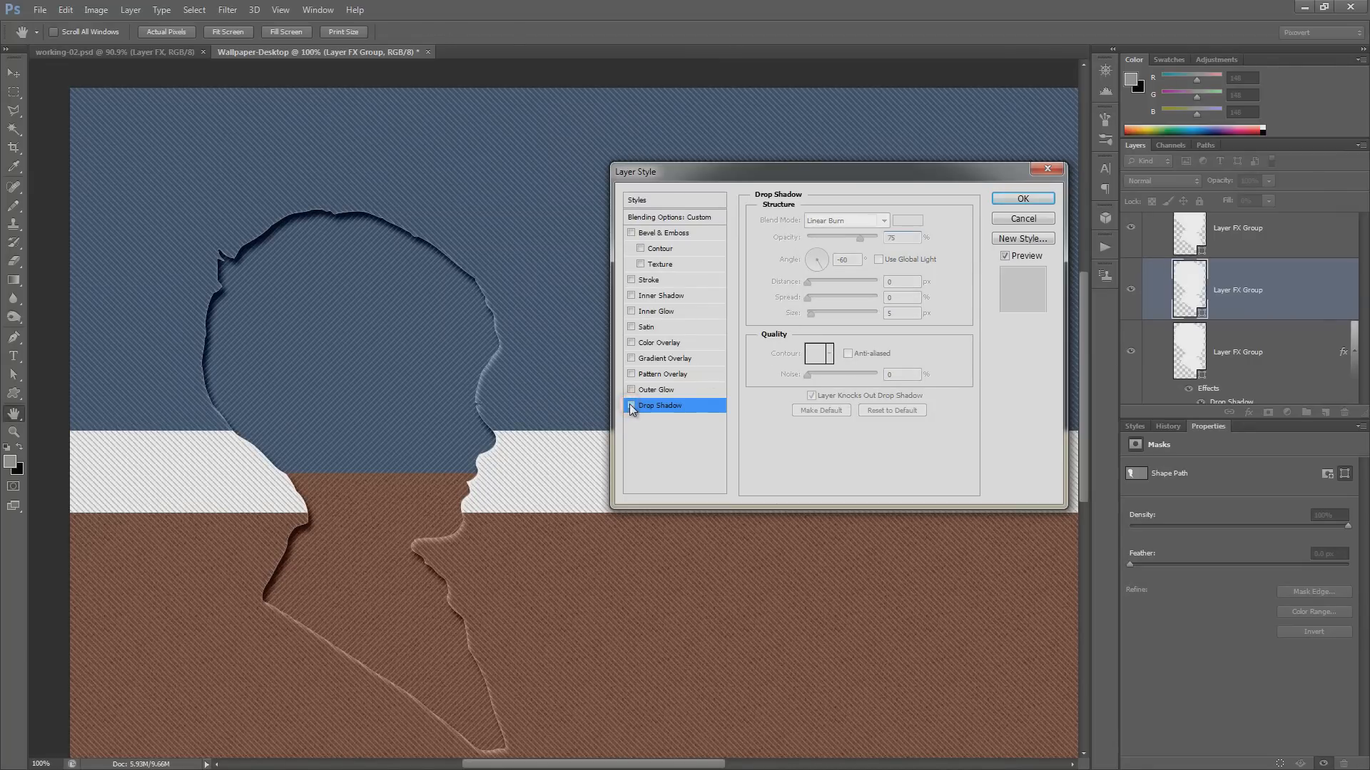
{"action": "left_click", "coordinate": [631, 406]}
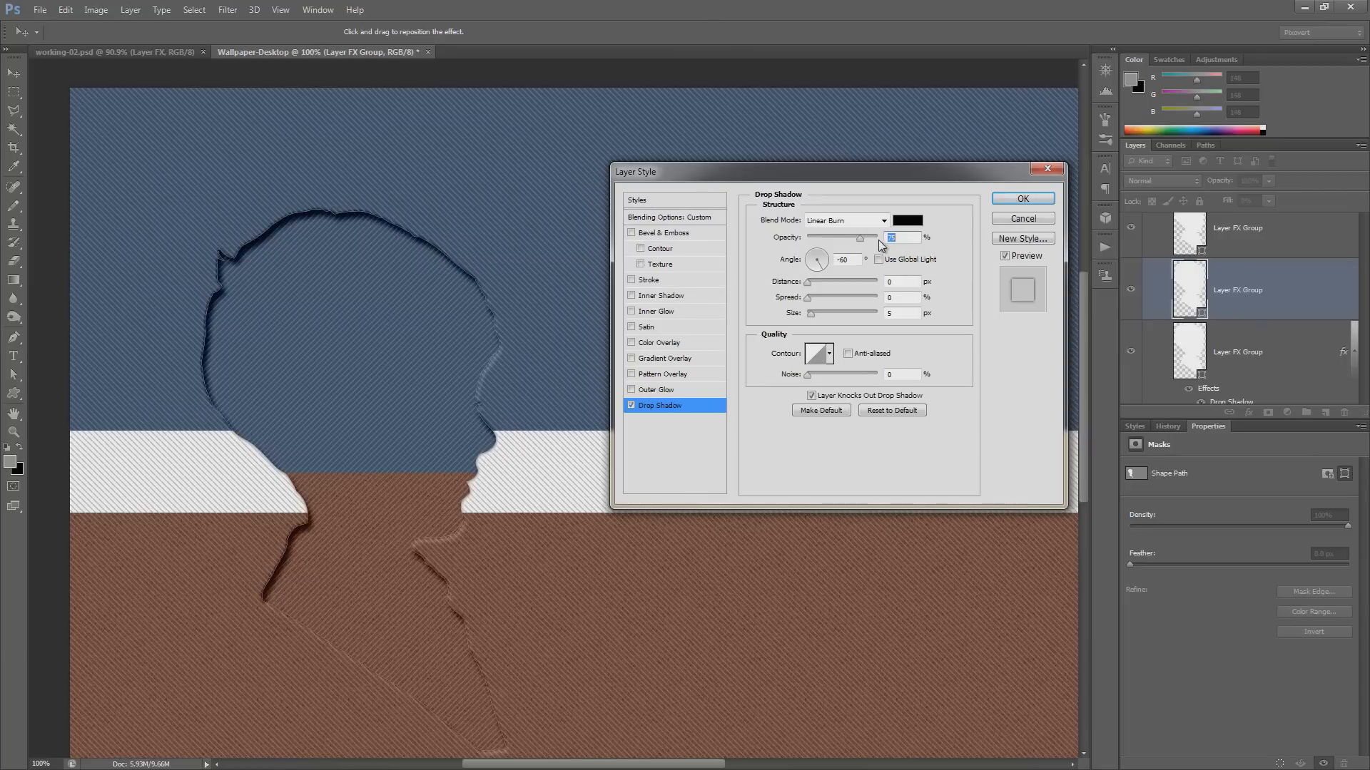
{"action": "left_click_drag", "start_coordinate": [861, 240], "coordinate": [832, 244]}
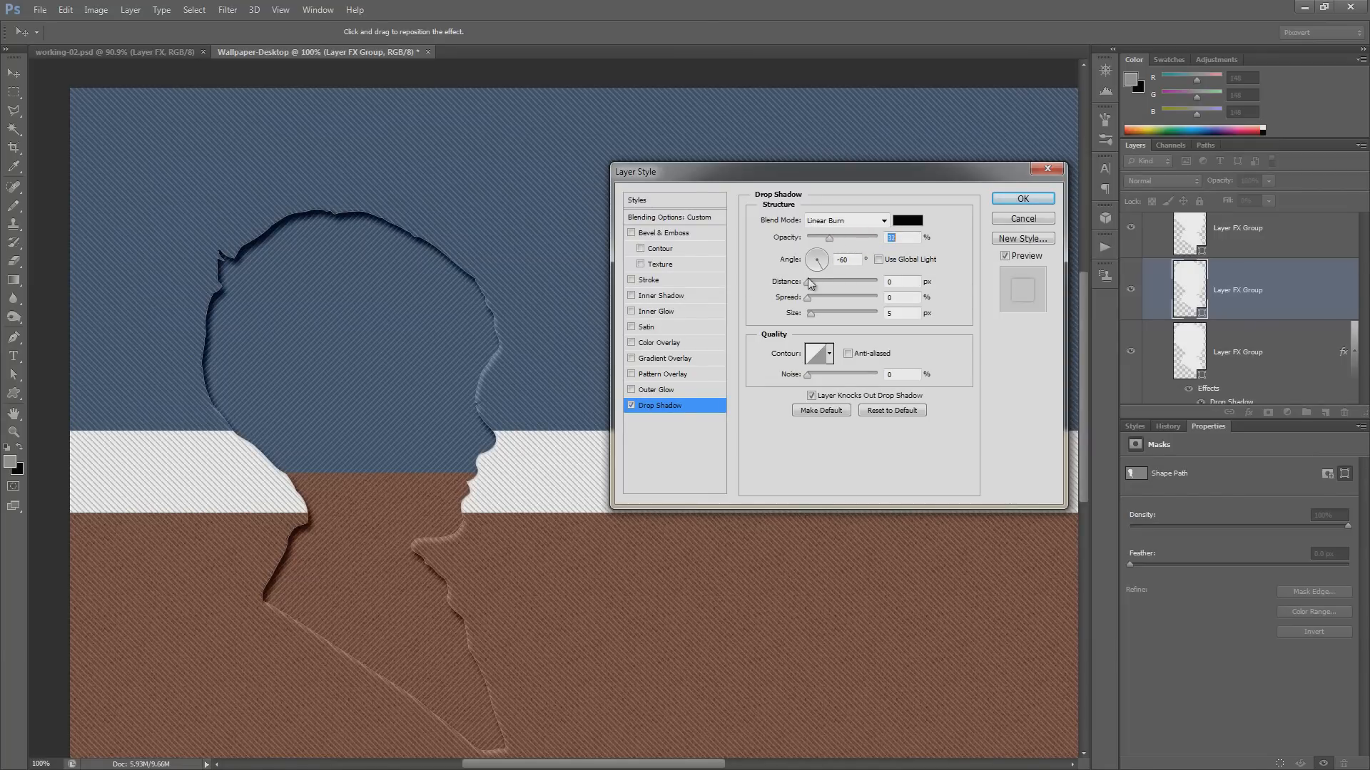
{"action": "left_click", "coordinate": [631, 406]}
{"action": "left_click", "coordinate": [630, 406]}
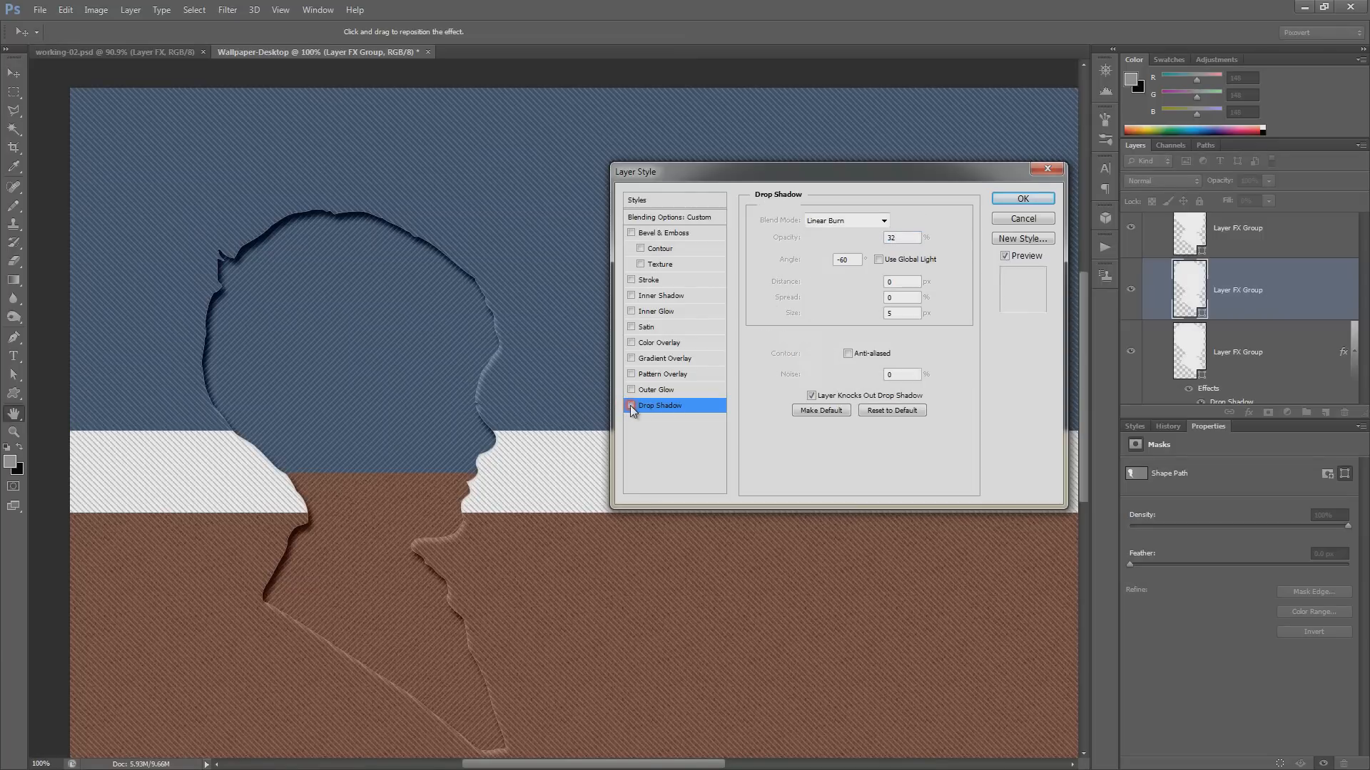
{"action": "left_click", "coordinate": [631, 406]}
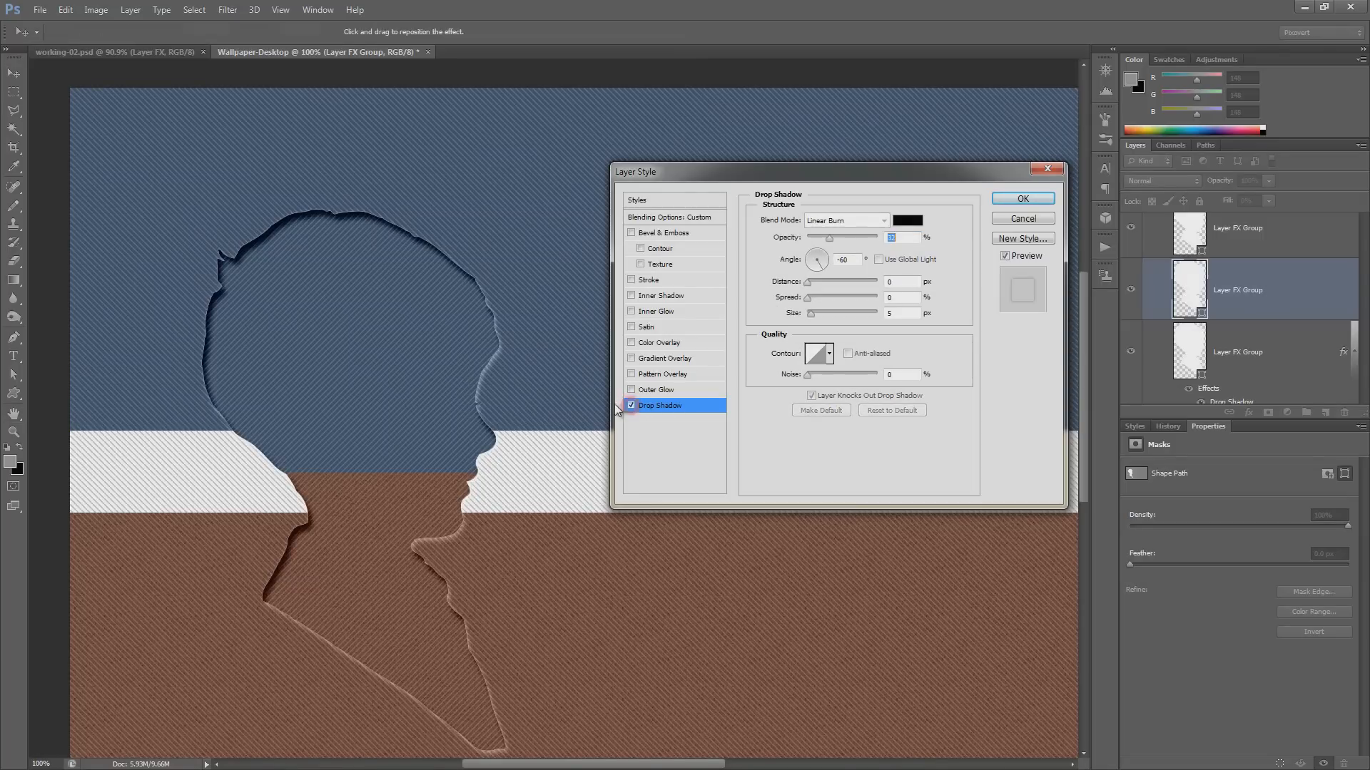
{"action": "left_click", "coordinate": [1054, 206]}
- Add a Color Overlay to the topmost layer inside the Layer FX group and set its color to black
{"action": "scroll", "coordinate": [1284, 285], "scroll_direction": "up", "scroll_amount": 1}
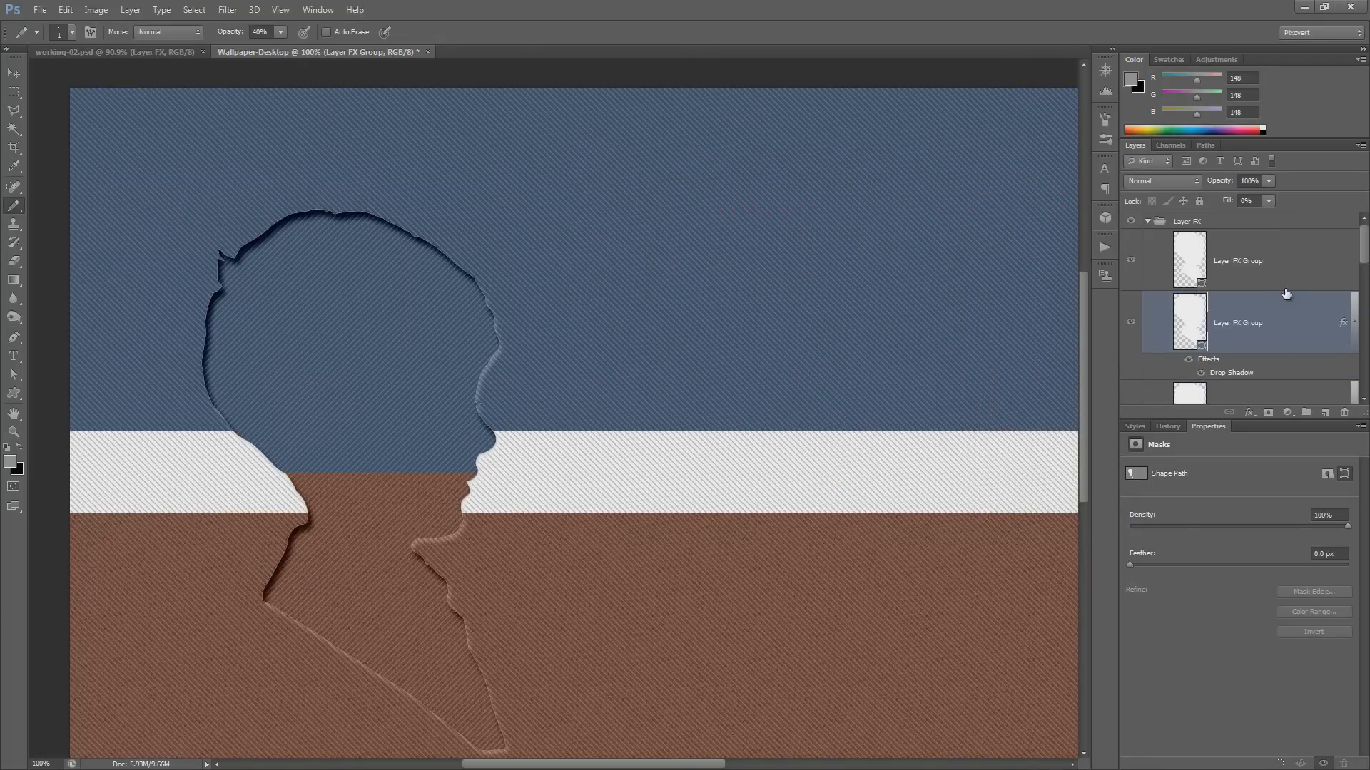
{"action": "left_click", "coordinate": [1277, 273]}
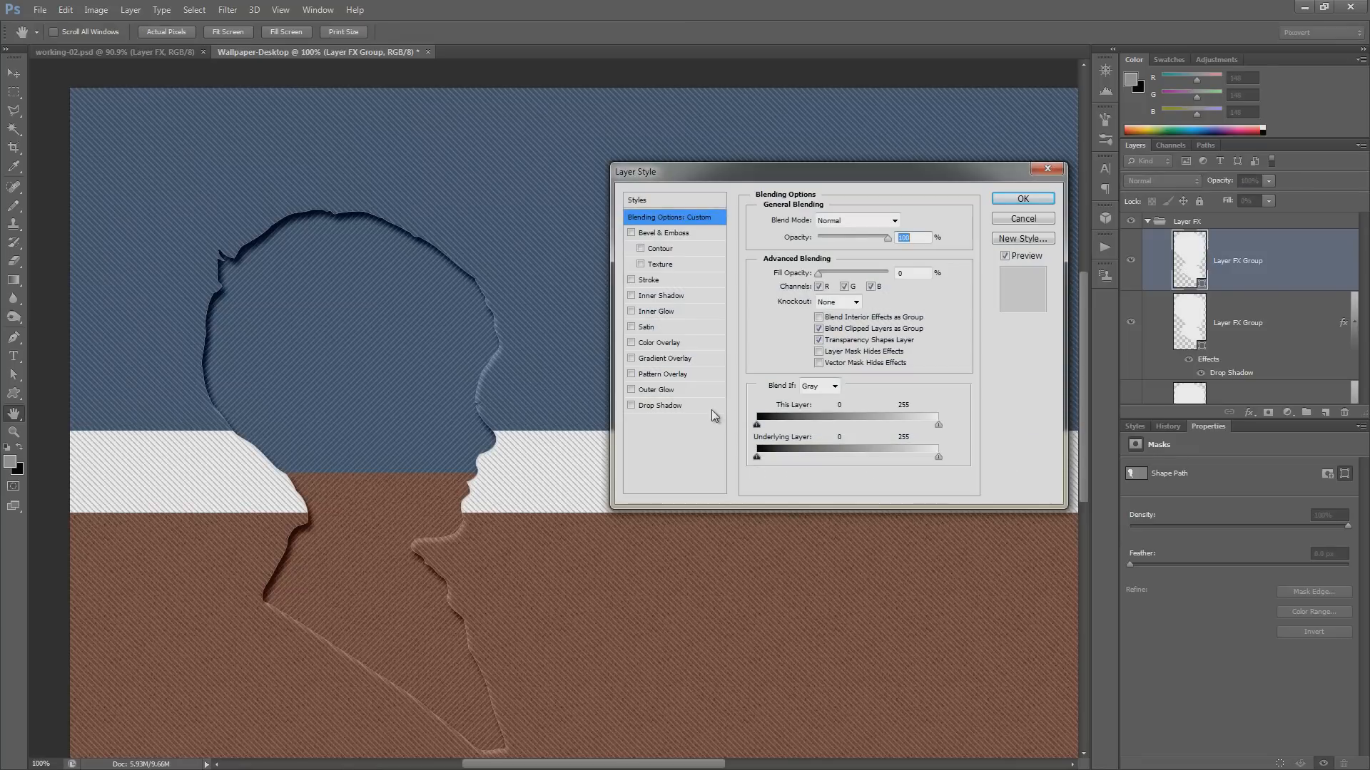
{"action": "left_click", "coordinate": [658, 344]}
{"action": "left_click", "coordinate": [907, 220]}
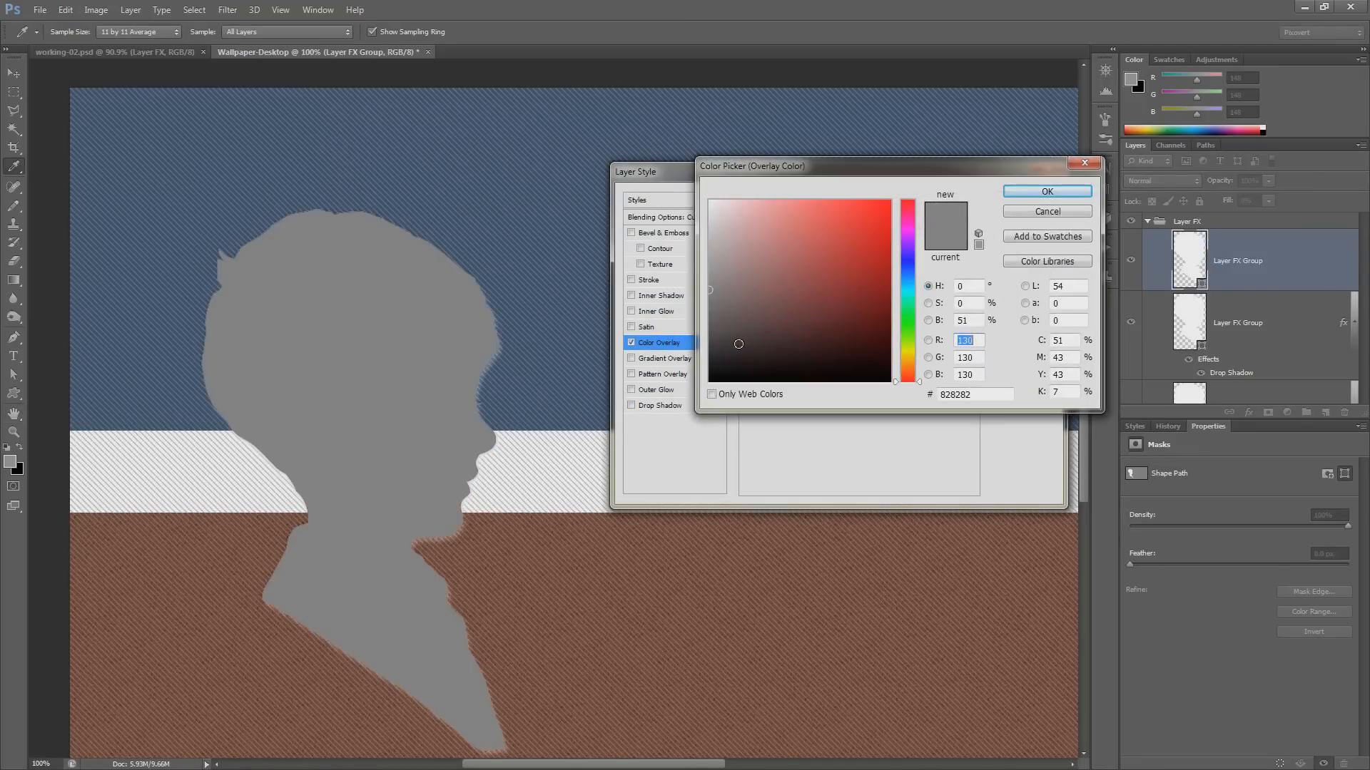
{"action": "left_click_drag", "start_coordinate": [745, 339], "coordinate": [709, 382]}
{"action": "left_click", "coordinate": [1018, 192]}
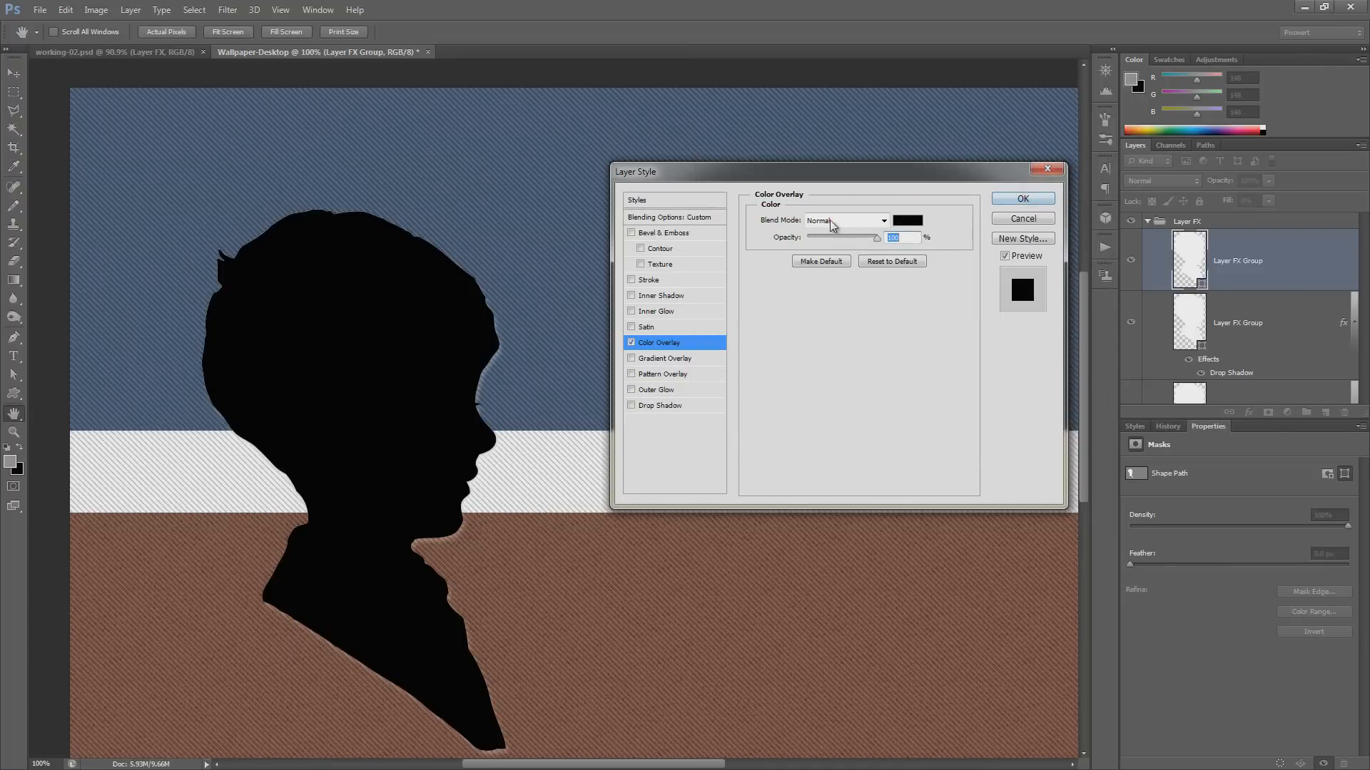
- Set the black color overlay to Soft Light at 26% opacity and compare the silhouette with and without it
{"action": "left_click", "coordinate": [829, 220]}
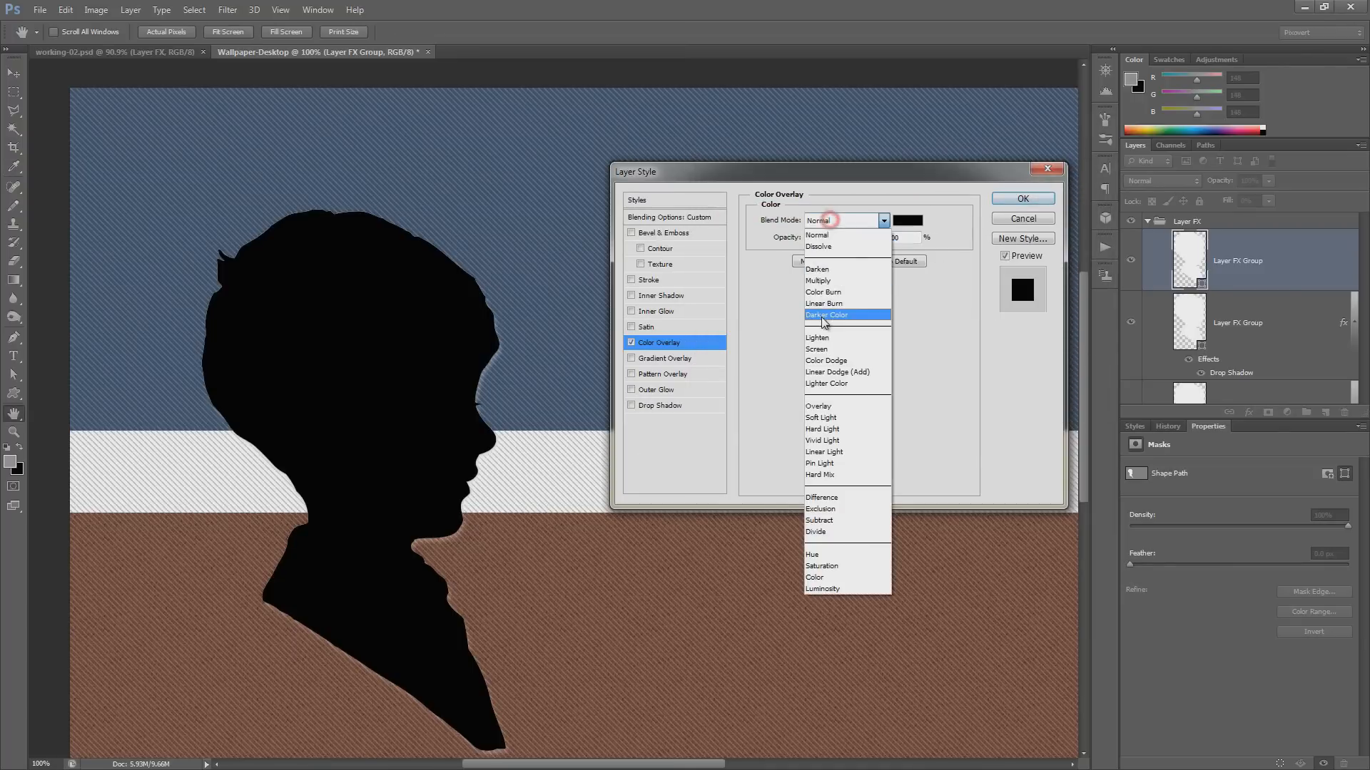
{"action": "left_click", "coordinate": [828, 419]}
{"action": "key", "text": "Tab"}
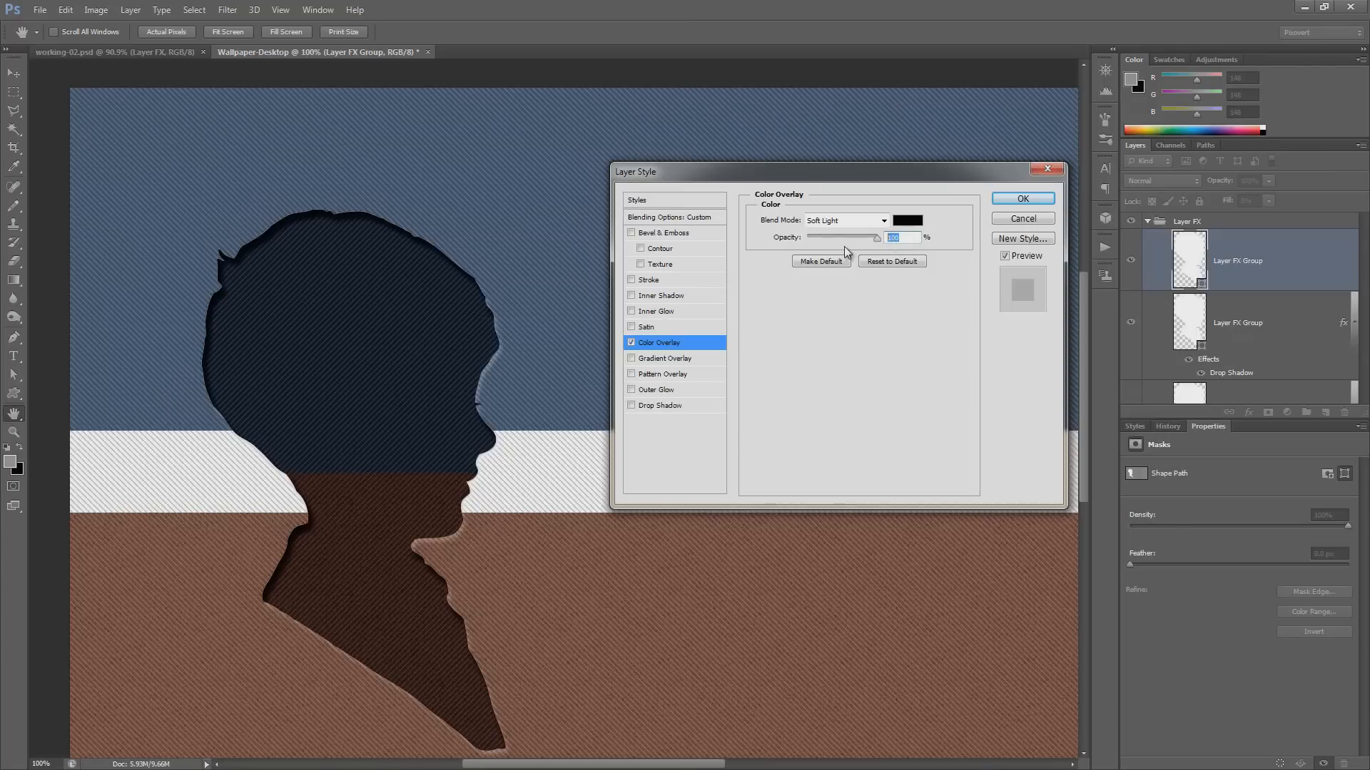
{"action": "type", "text": "26"}
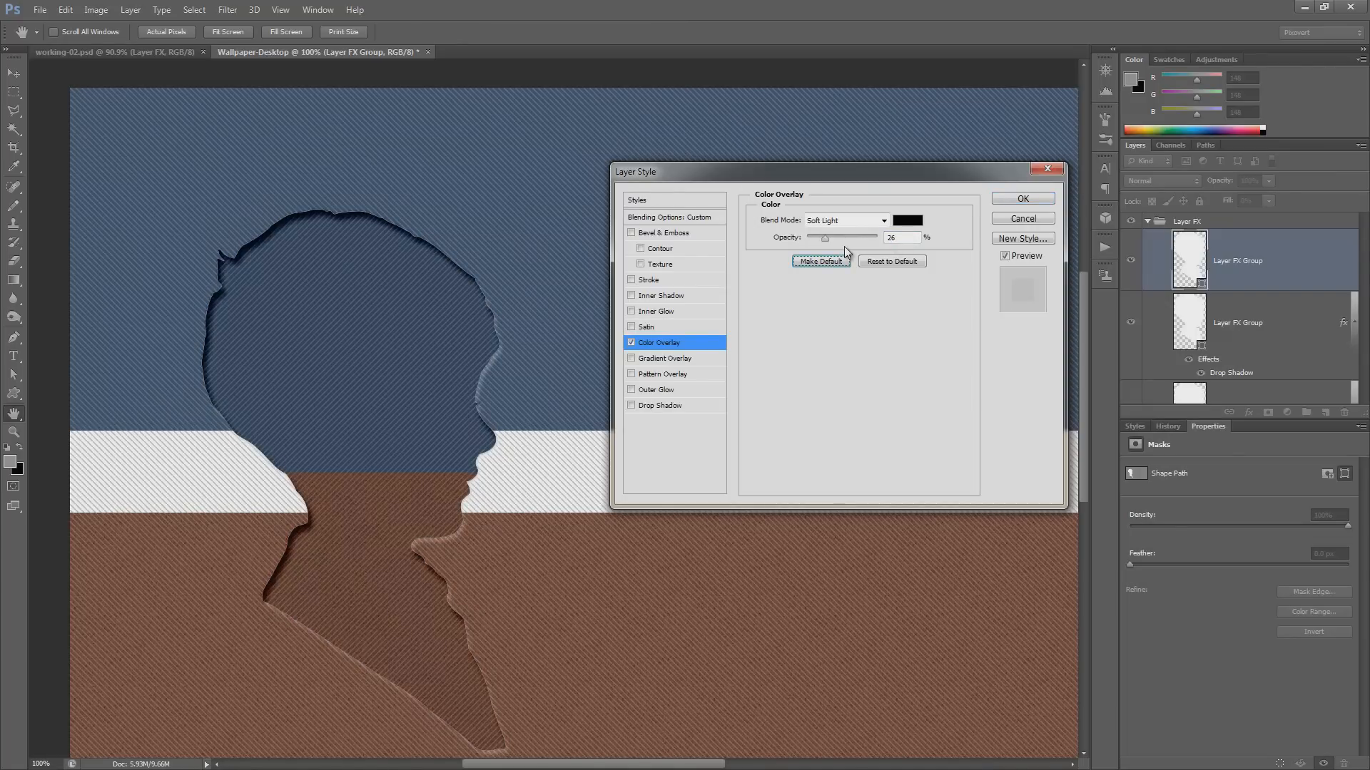
{"action": "key", "text": "Tab"}
{"action": "left_click", "coordinate": [630, 342]}
{"action": "left_click", "coordinate": [631, 342]}
{"action": "left_click", "coordinate": [631, 343]}
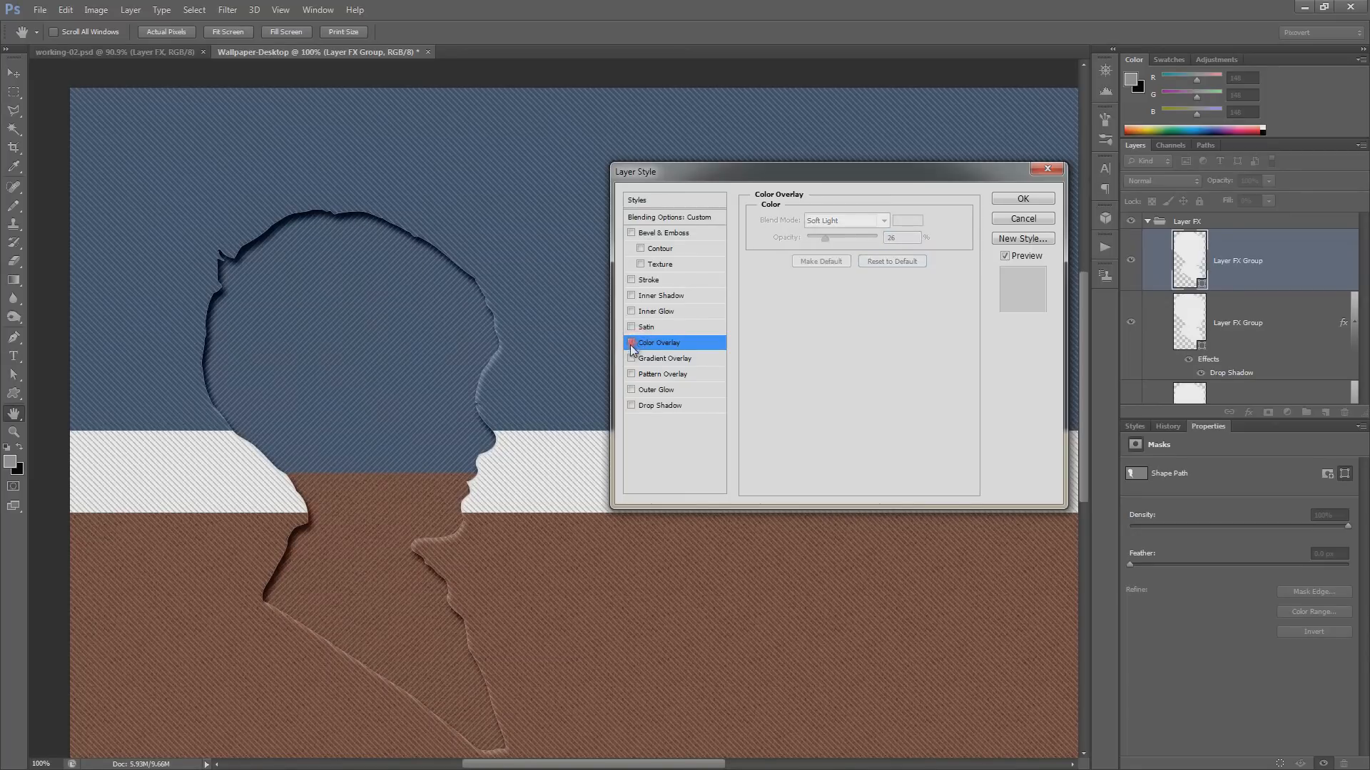
{"action": "left_click", "coordinate": [630, 343]}
{"action": "left_click", "coordinate": [631, 342]}
{"action": "left_click", "coordinate": [631, 344]}
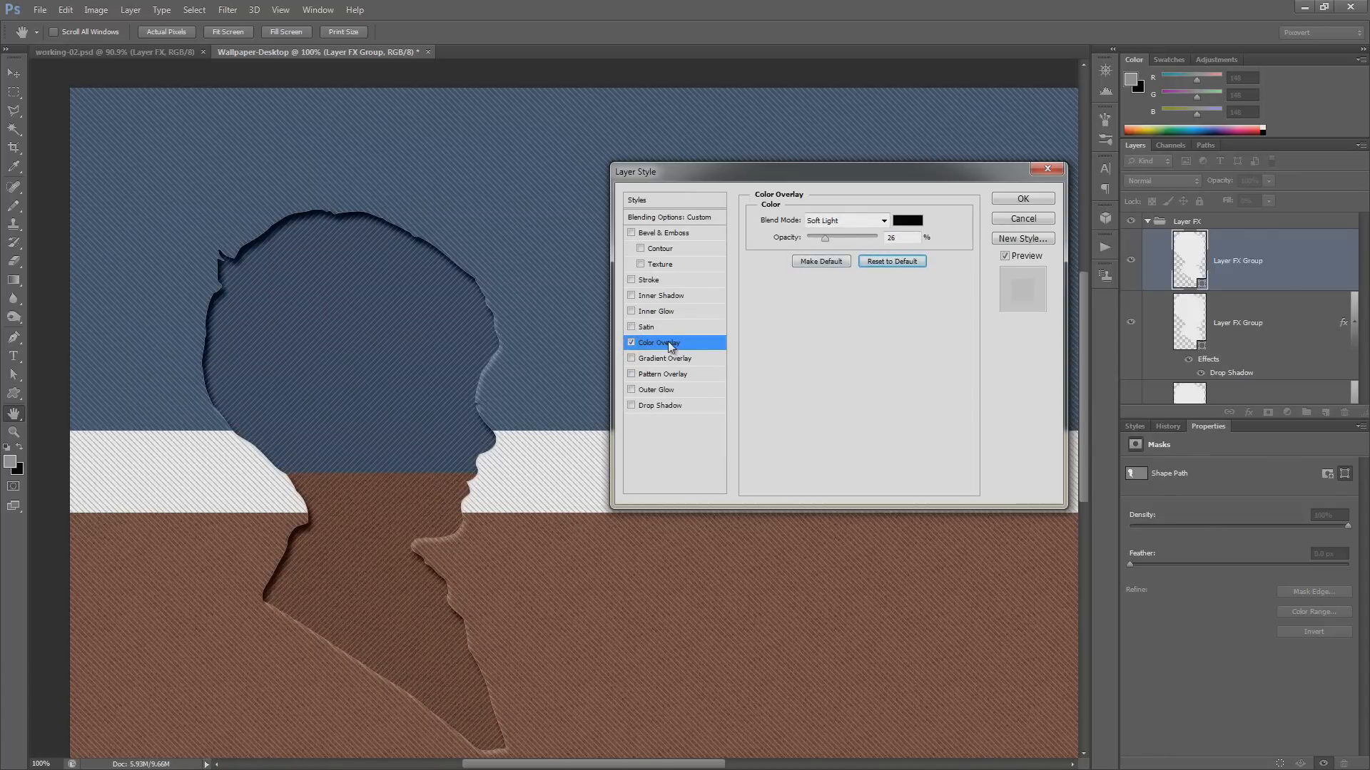
- Add a black Multiply inner shadow at 50% opacity to the topmost Layer FX layer and increase its distance
{"action": "left_click", "coordinate": [664, 295]}
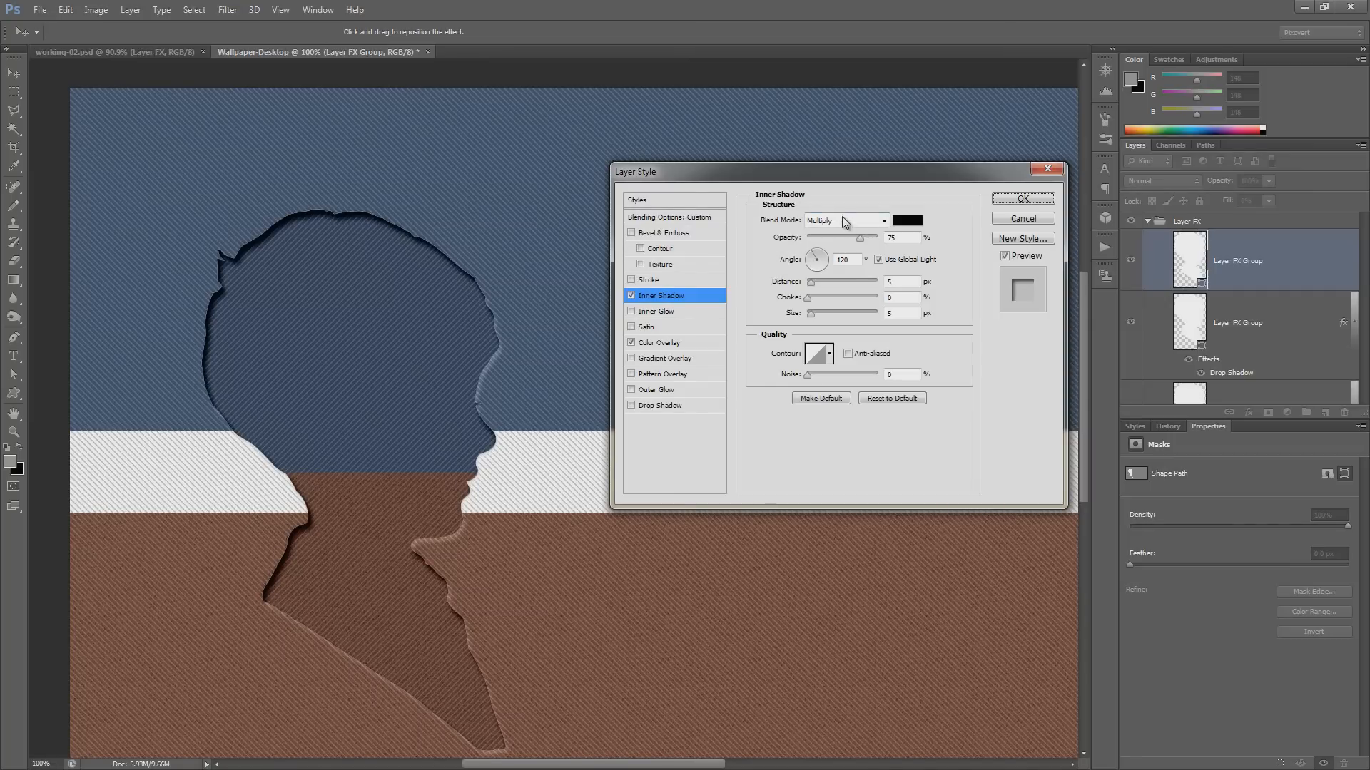
{"action": "double_click", "coordinate": [893, 238]}
{"action": "type", "text": "50"}
{"action": "key", "text": "Tab"}
{"action": "left_click_drag", "start_coordinate": [810, 281], "coordinate": [824, 281]}
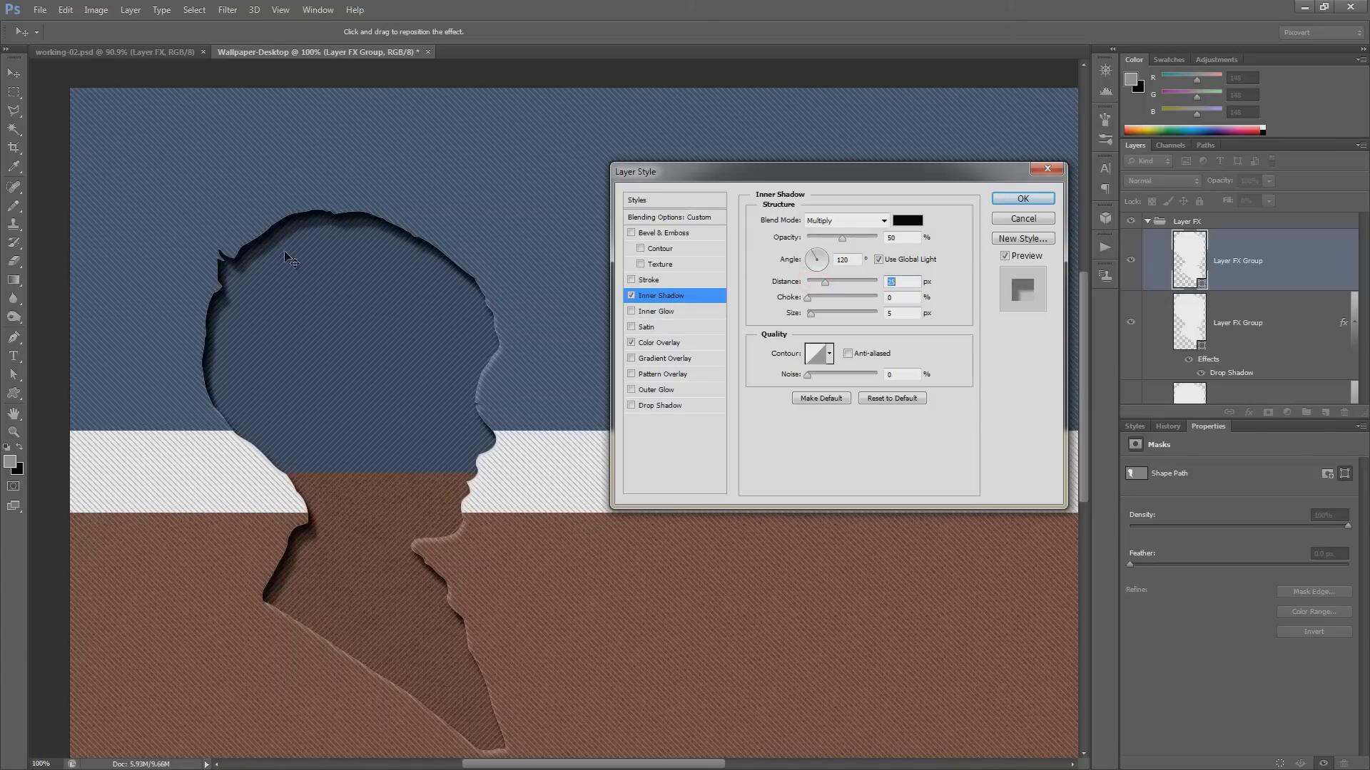
- Refine the inner shadow to distance 26 px and size 21 px, lower its opacity, and apply the layer style
{"action": "left_click_drag", "start_coordinate": [815, 315], "coordinate": [819, 285]}
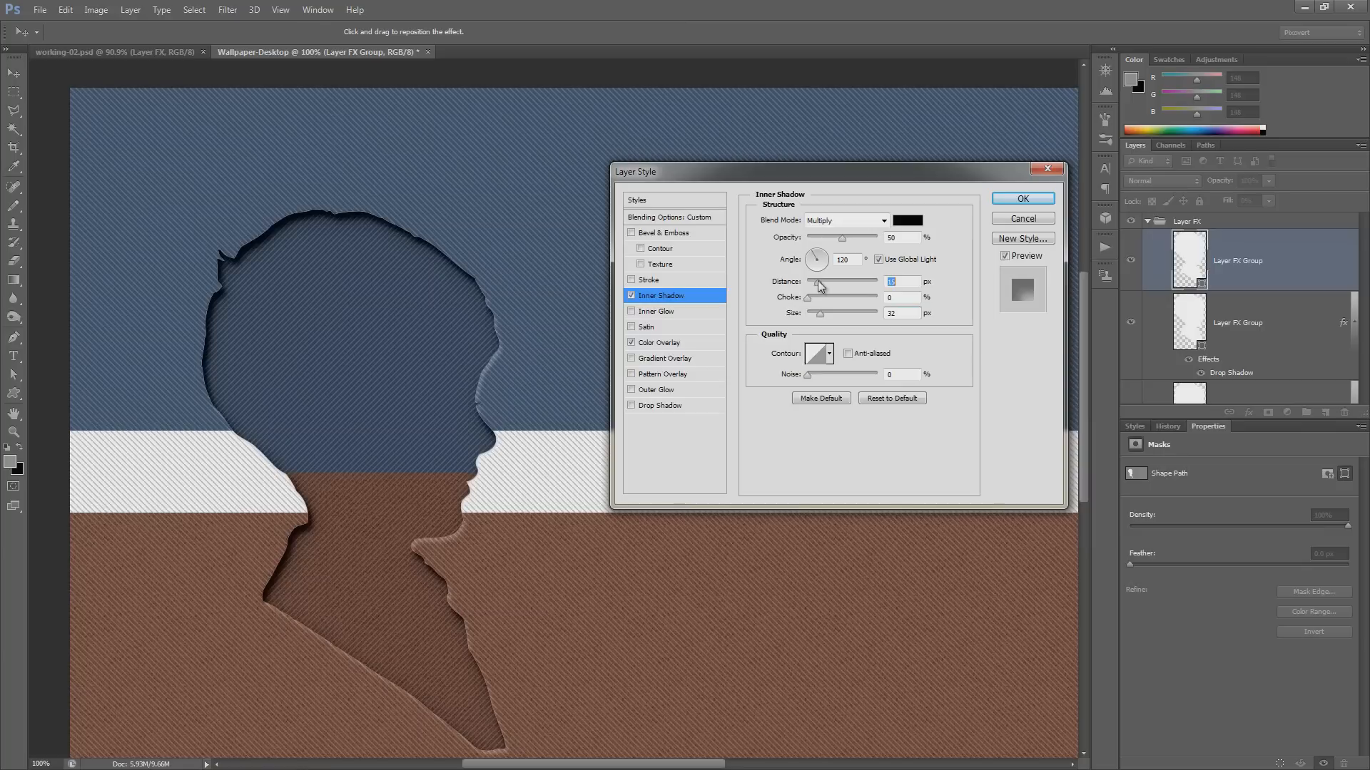
{"action": "left_click_drag", "start_coordinate": [820, 285], "coordinate": [822, 285]}
{"action": "left_click_drag", "start_coordinate": [818, 319], "coordinate": [817, 313]}
{"action": "left_click_drag", "start_coordinate": [819, 281], "coordinate": [824, 286]}
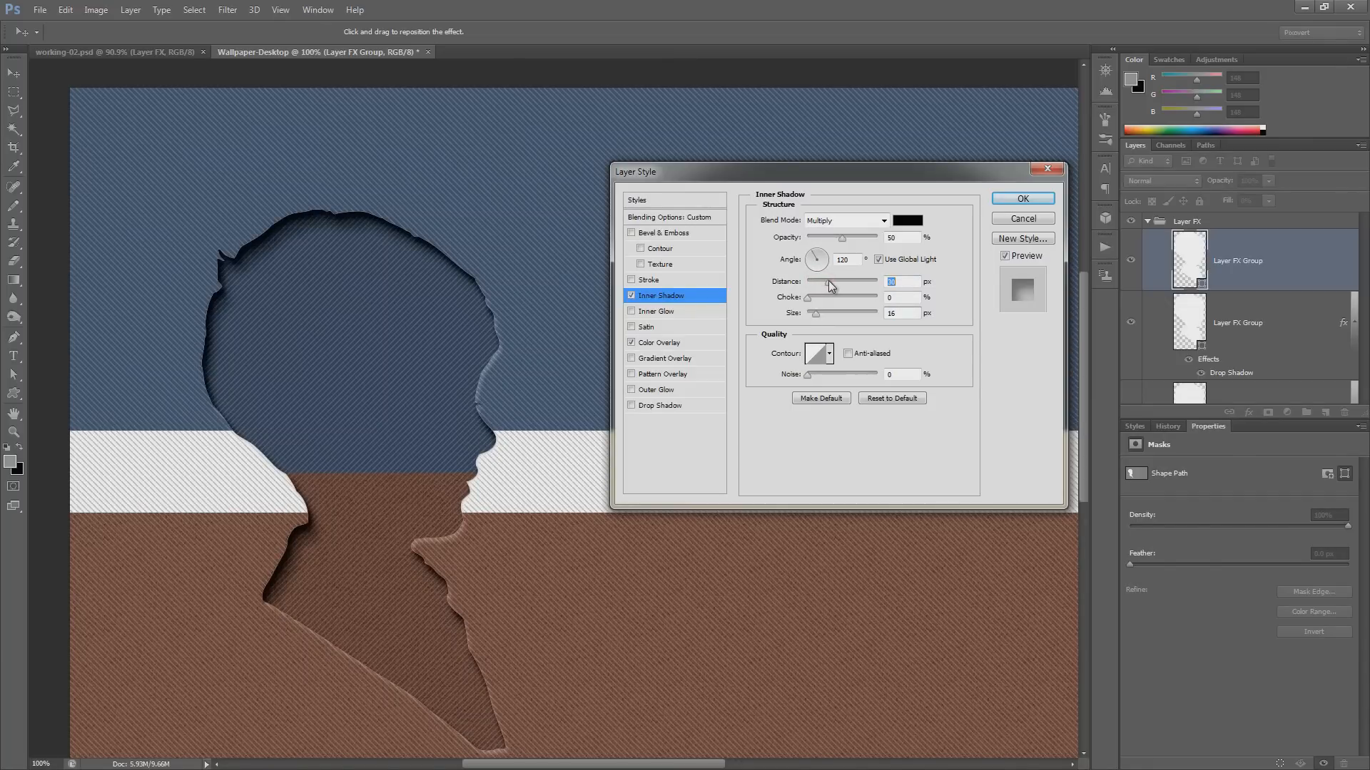
{"action": "left_click_drag", "start_coordinate": [828, 281], "coordinate": [821, 318]}
{"action": "left_click_drag", "start_coordinate": [841, 238], "coordinate": [834, 241]}
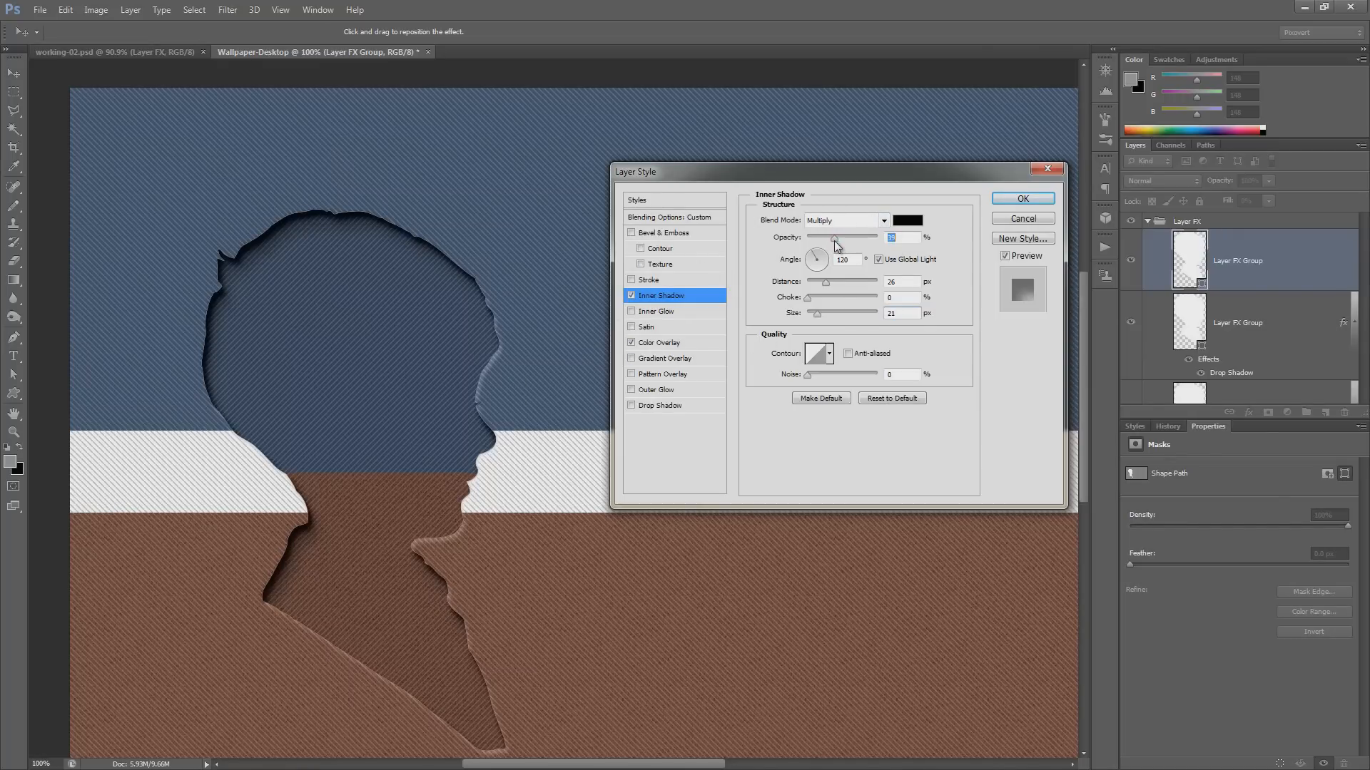
{"action": "left_click", "coordinate": [674, 343]}
{"action": "left_click", "coordinate": [660, 295]}
{"action": "left_click", "coordinate": [1017, 200]}
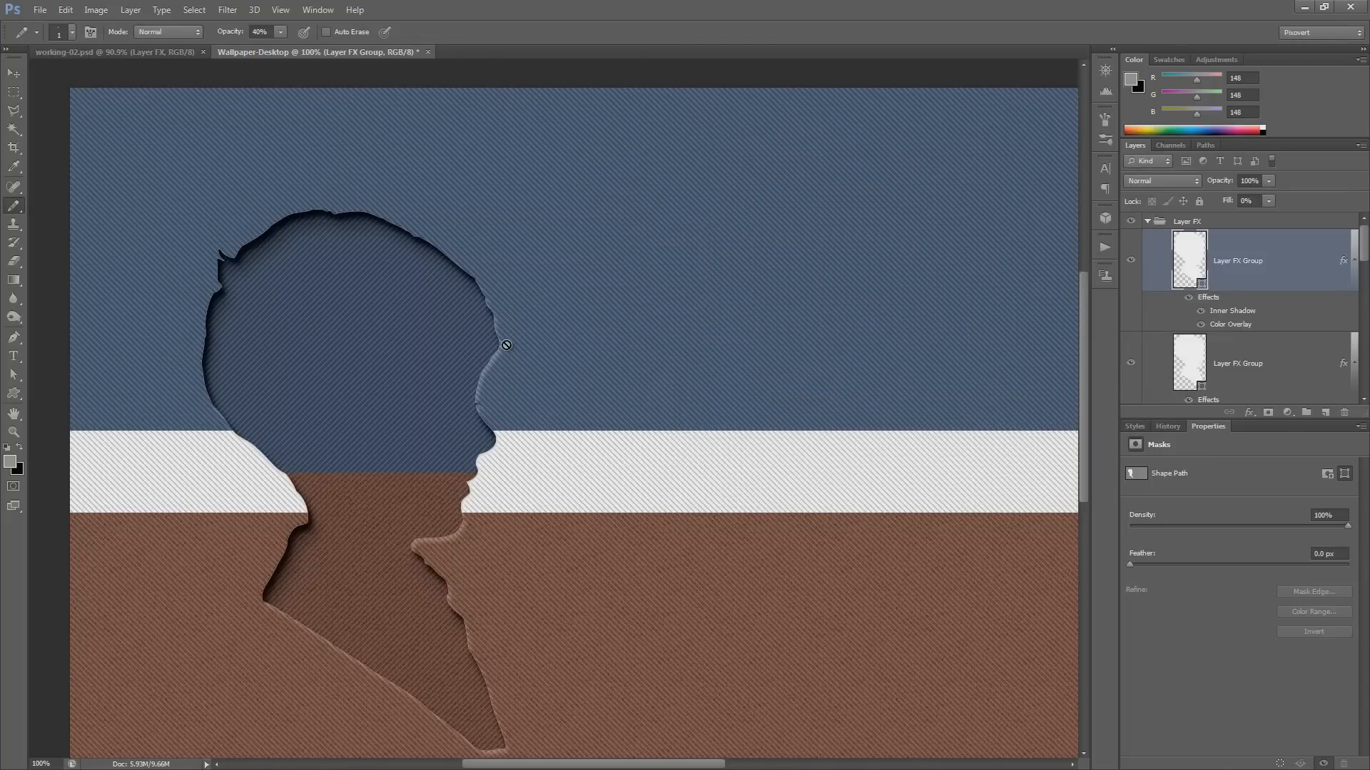
- Collapse the Layer FX group and check the silhouette's effects at 100% and across the whole wallpaper
{"action": "left_click", "coordinate": [1212, 224]}
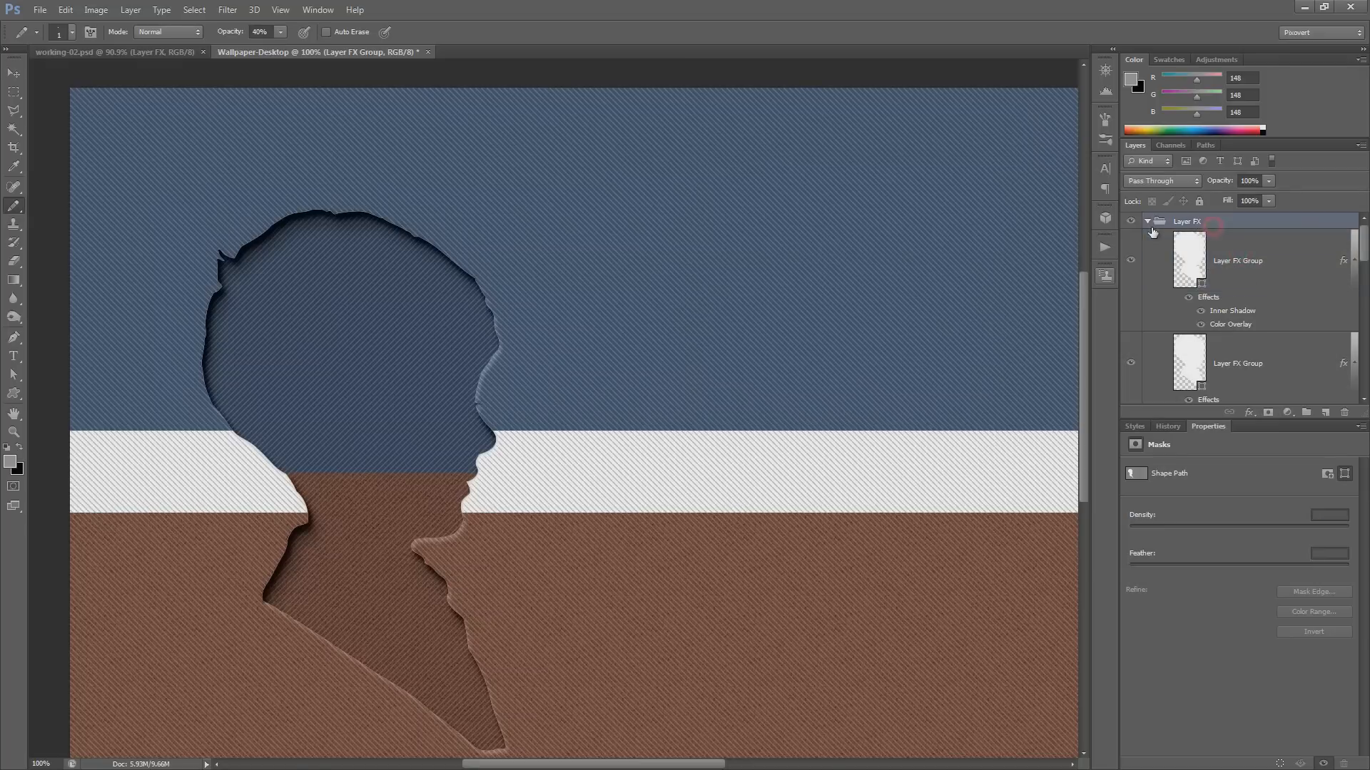
{"action": "left_click", "coordinate": [1147, 222]}
{"action": "left_click_drag", "start_coordinate": [677, 408], "coordinate": [679, 321]}
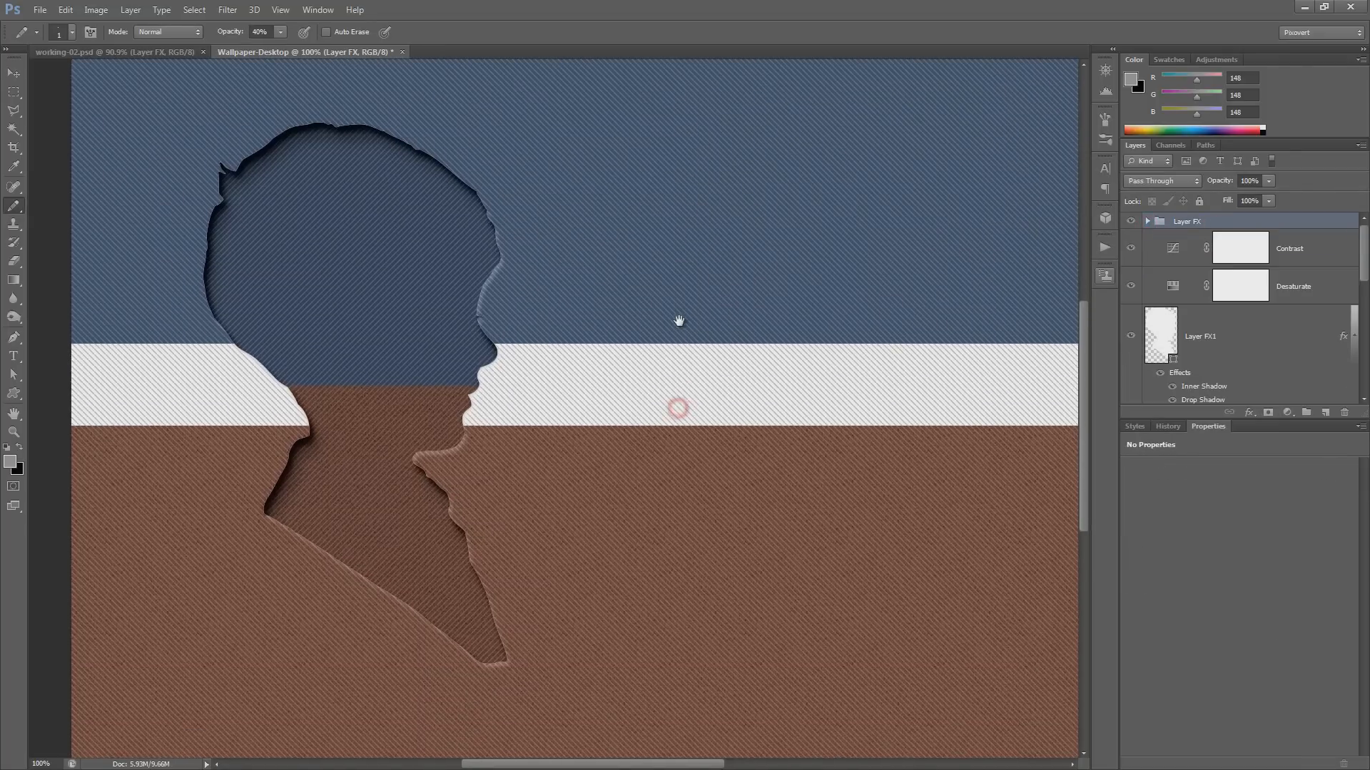
{"action": "scroll", "coordinate": [712, 336], "scroll_direction": "down", "scroll_amount": 5}
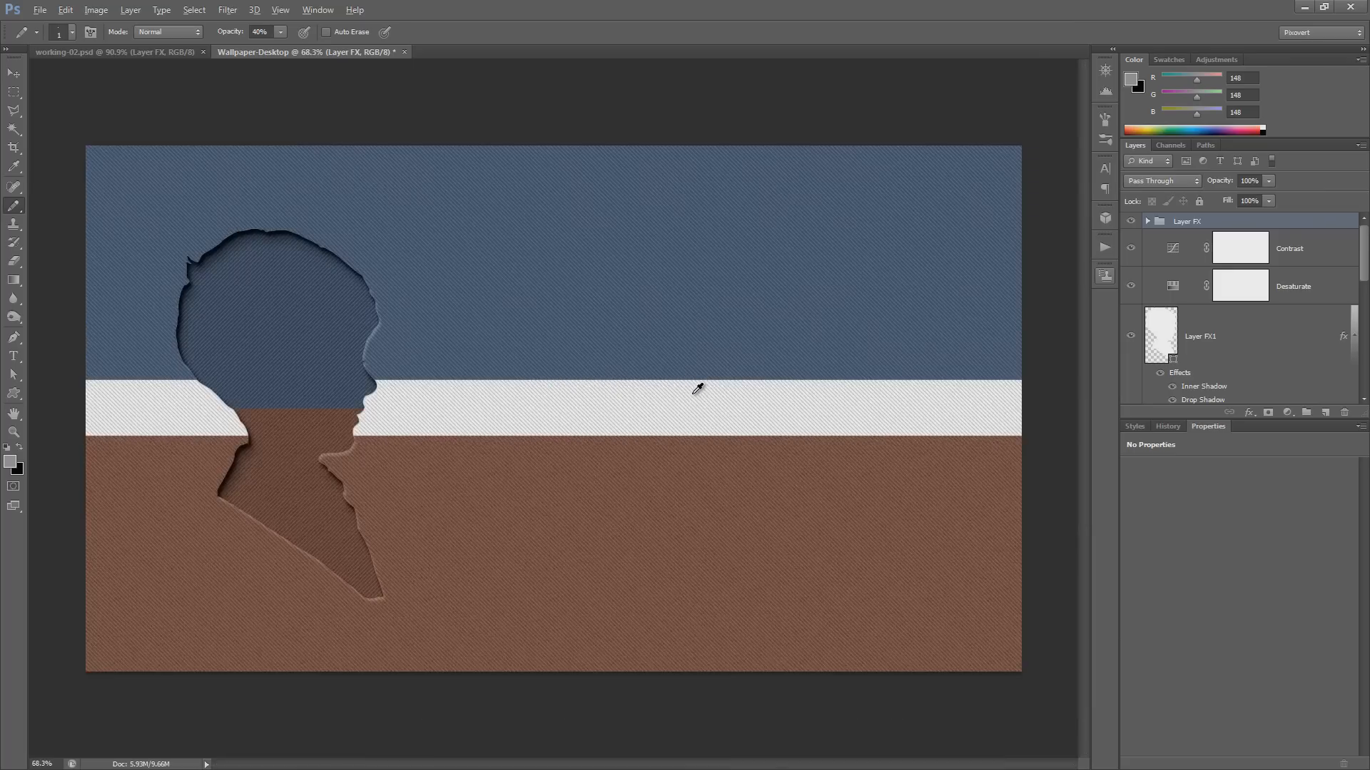
{"action": "key", "text": "ctrl+1"}
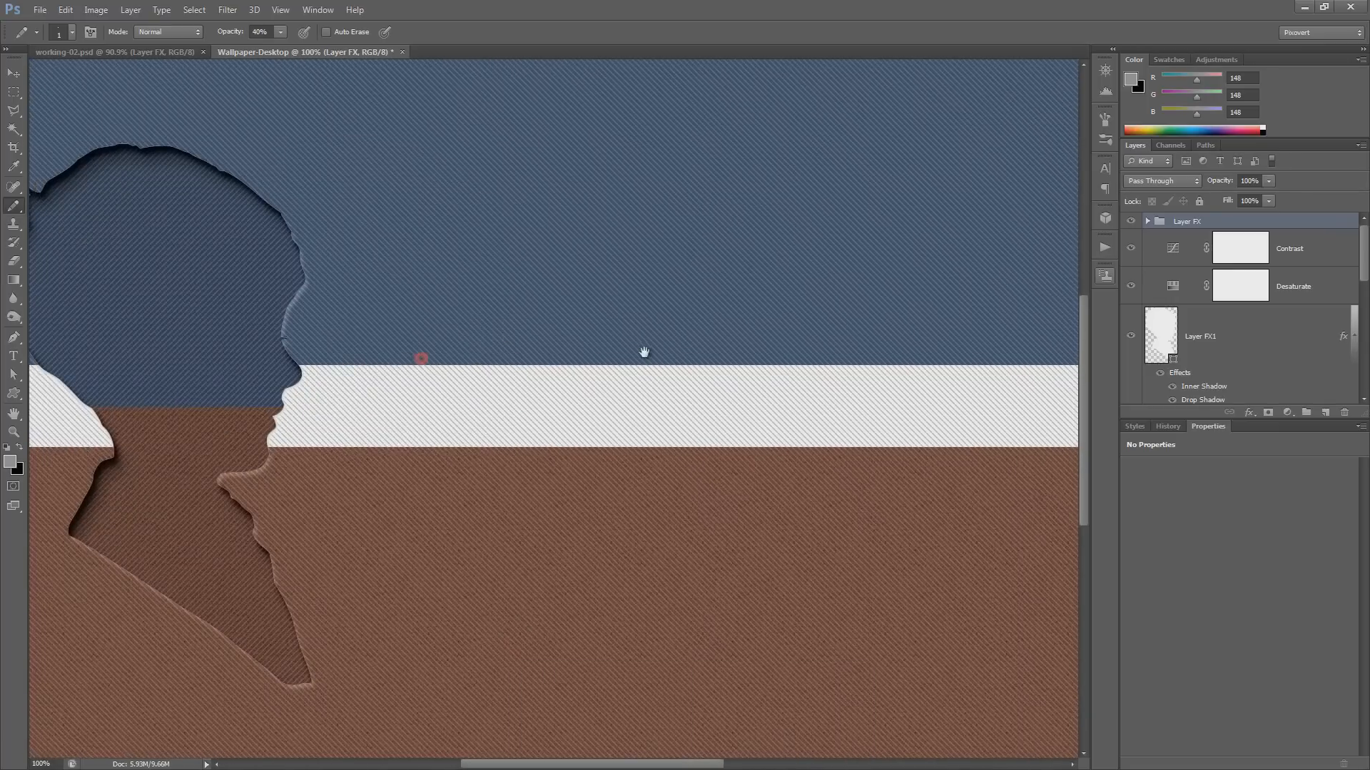
{"action": "left_click_drag", "start_coordinate": [371, 357], "coordinate": [590, 359]}
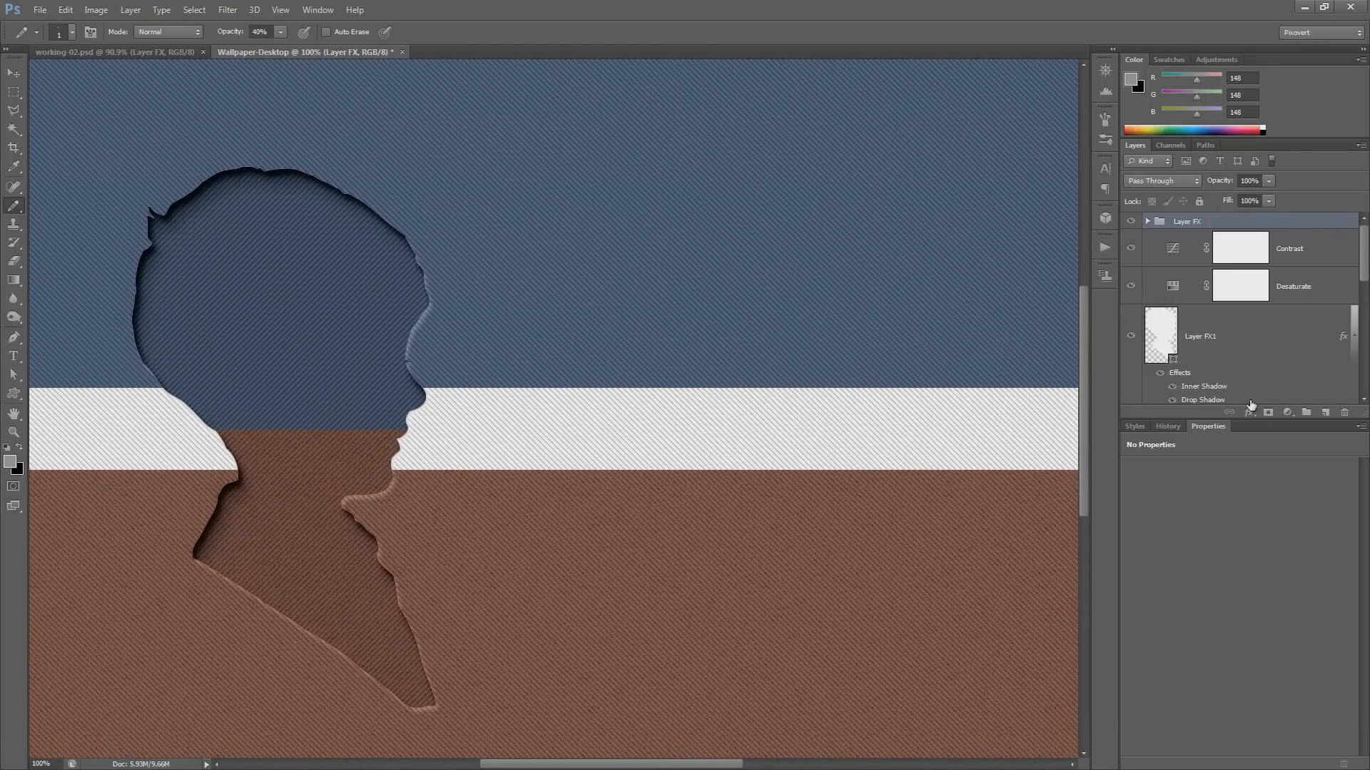
{"action": "scroll", "coordinate": [810, 349], "scroll_direction": "down", "scroll_amount": 2}
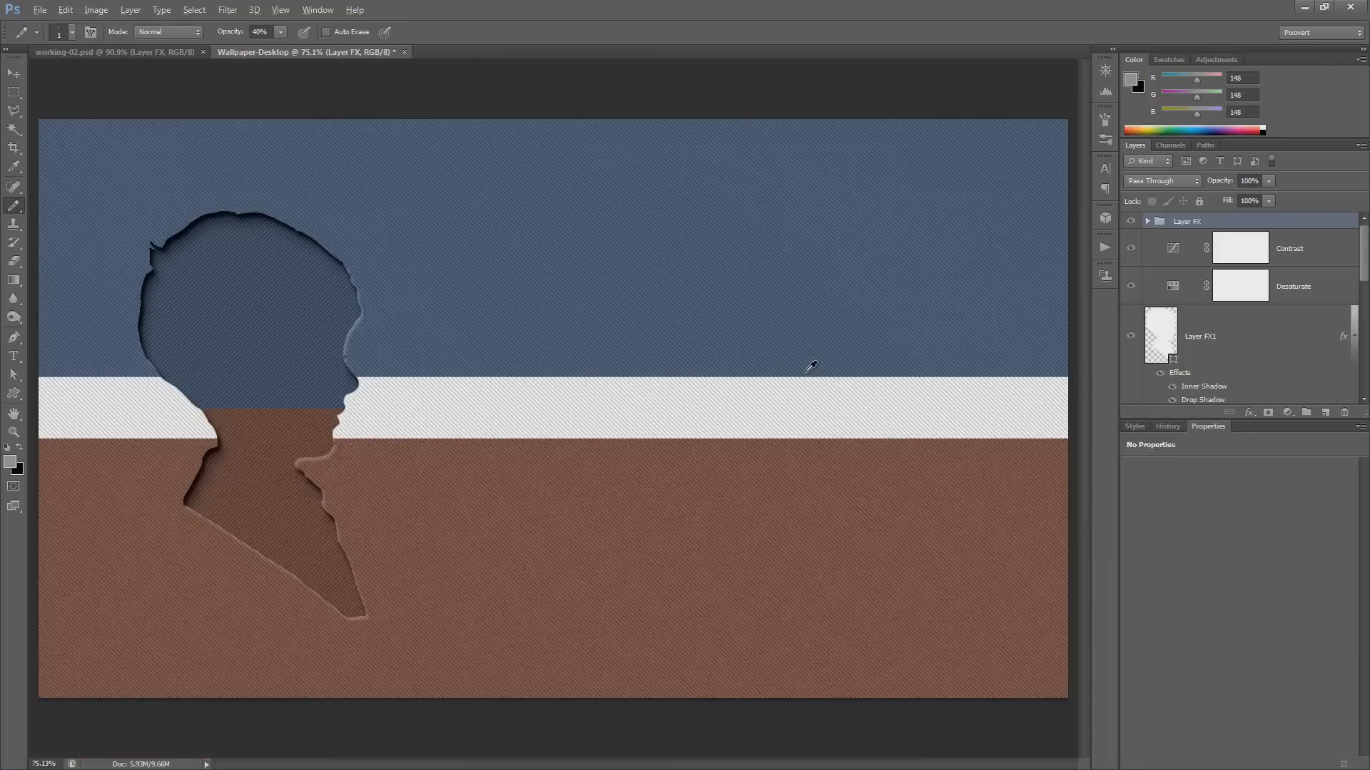
- Add a gradient fill layer above the Layer FX group using the black-to-white preset, Linear style and 90° angle
{"action": "left_click", "coordinate": [1287, 412]}
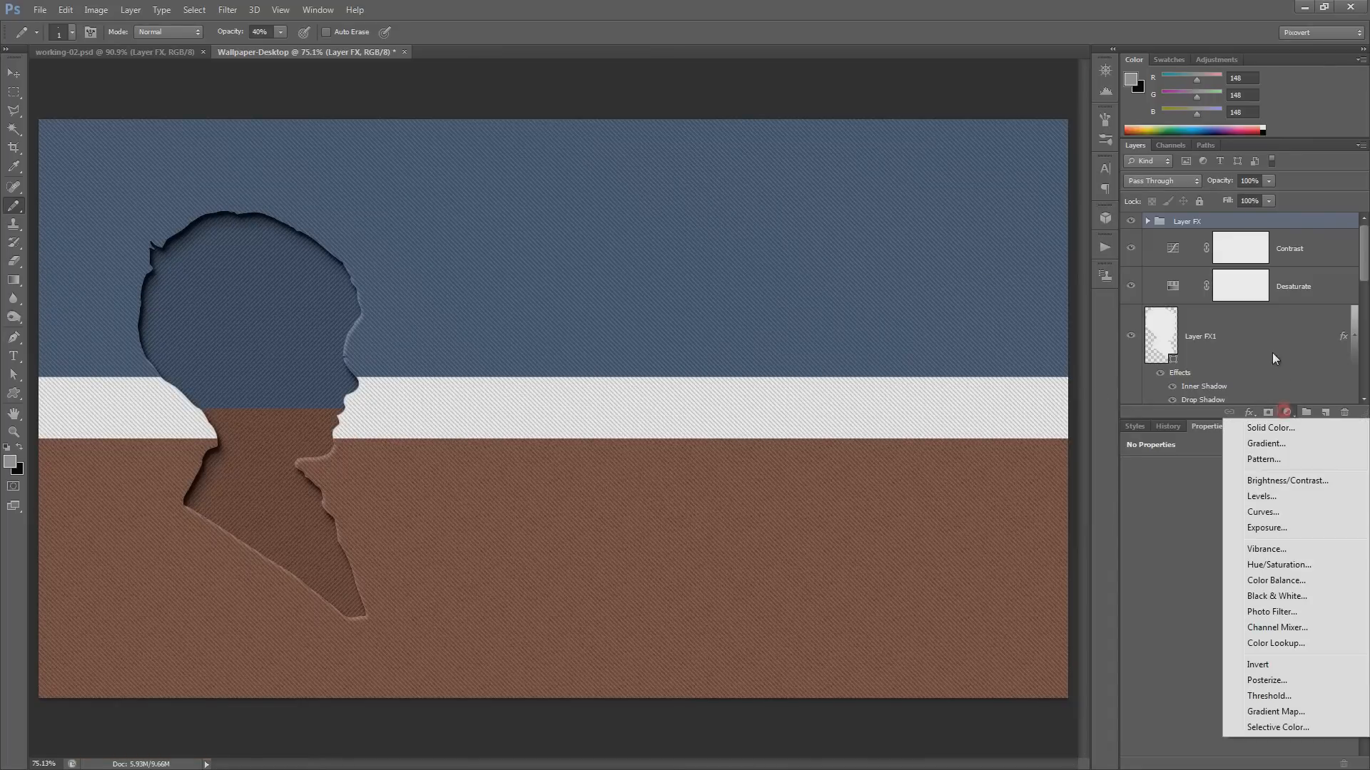
{"action": "left_click", "coordinate": [1266, 443]}
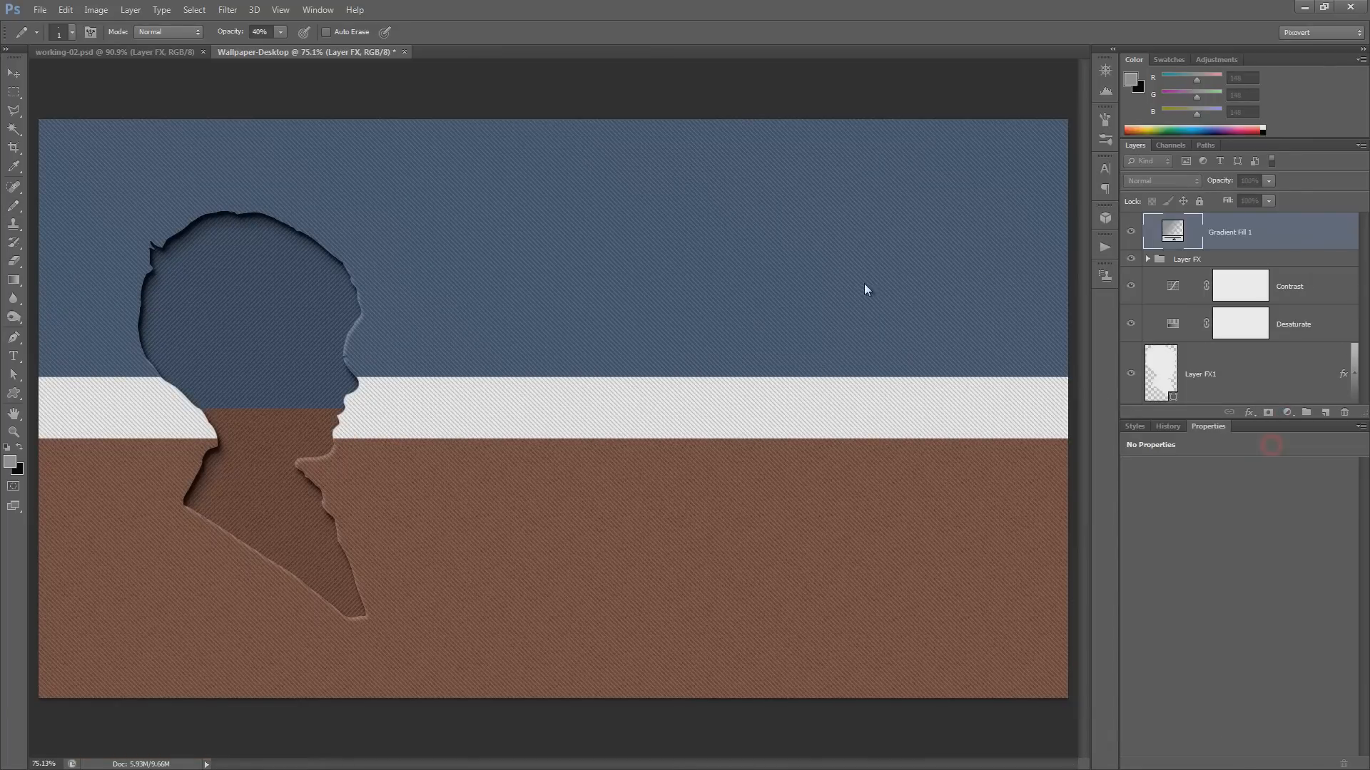
{"action": "left_click", "coordinate": [818, 264]}
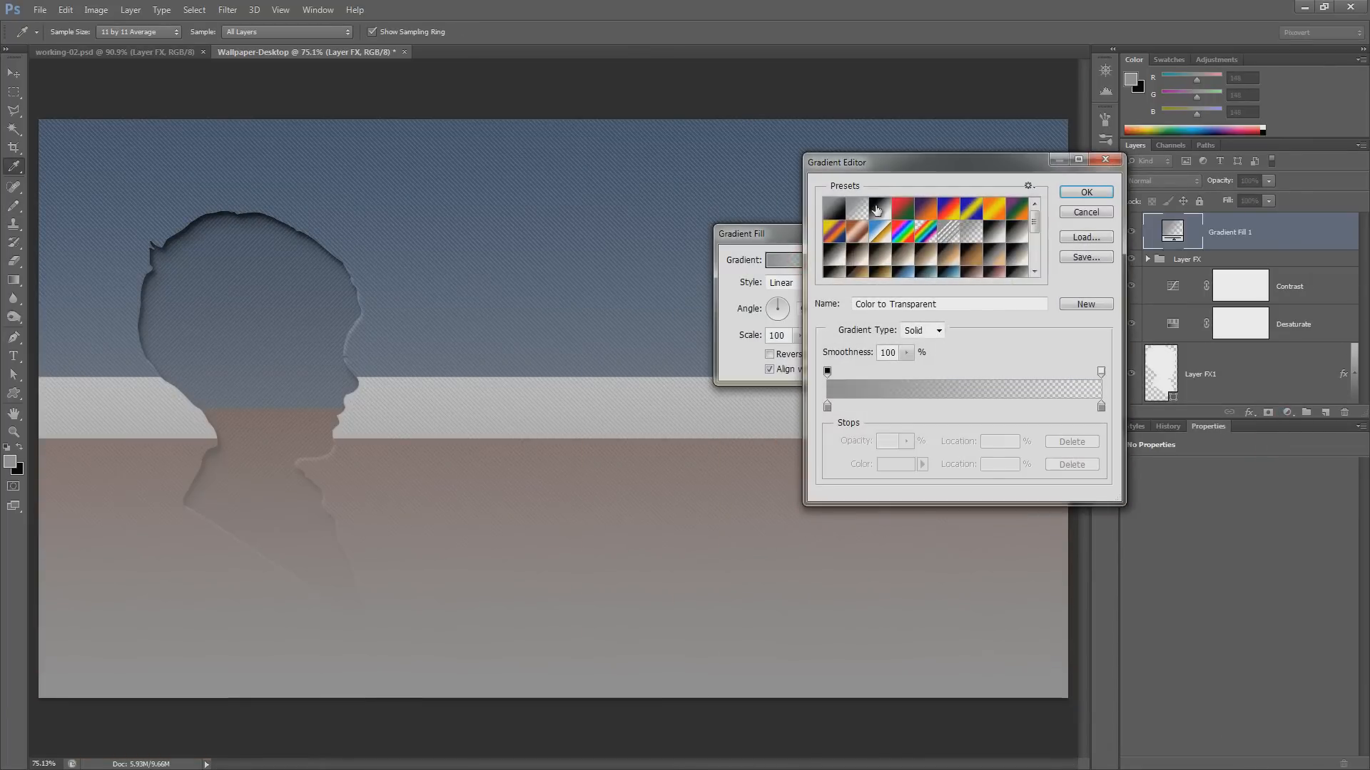
{"action": "left_click", "coordinate": [876, 210]}
{"action": "left_click", "coordinate": [1085, 192]}
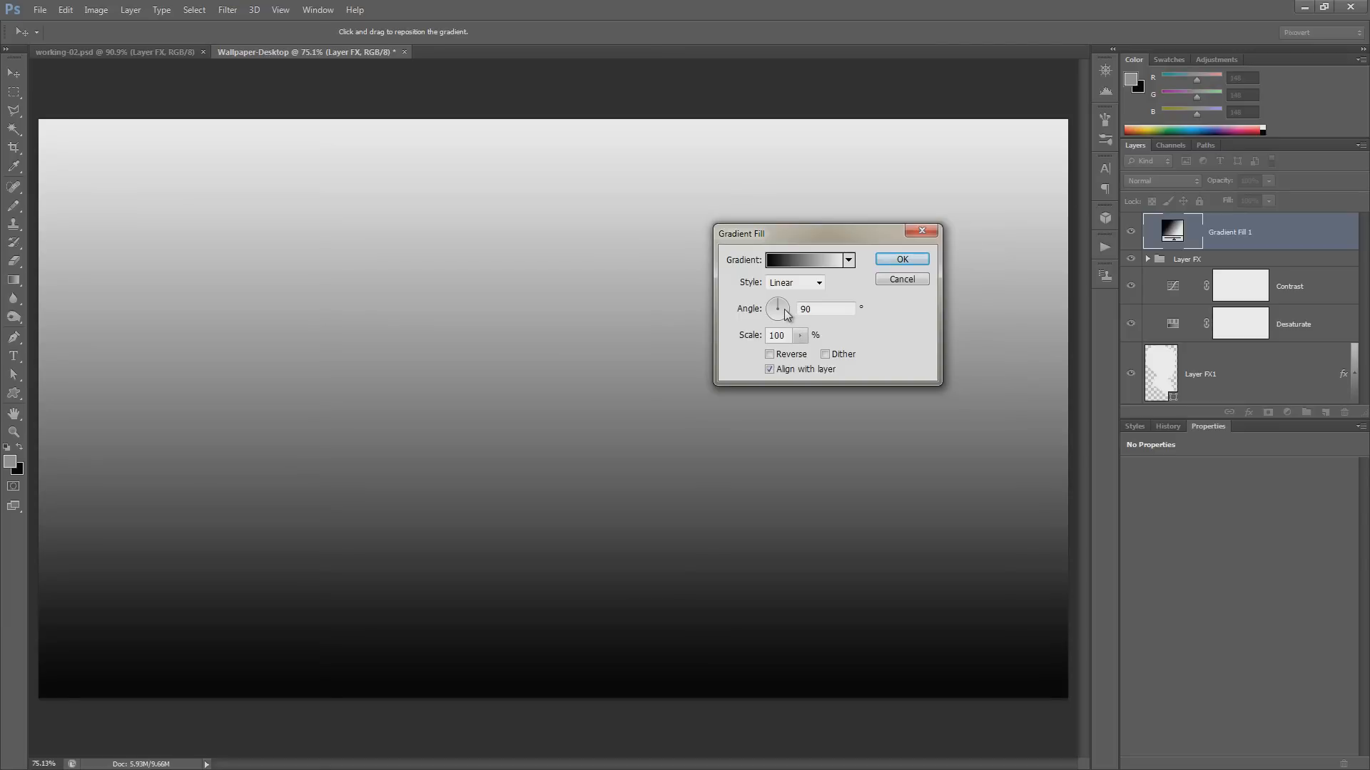
{"action": "left_click", "coordinate": [890, 259]}
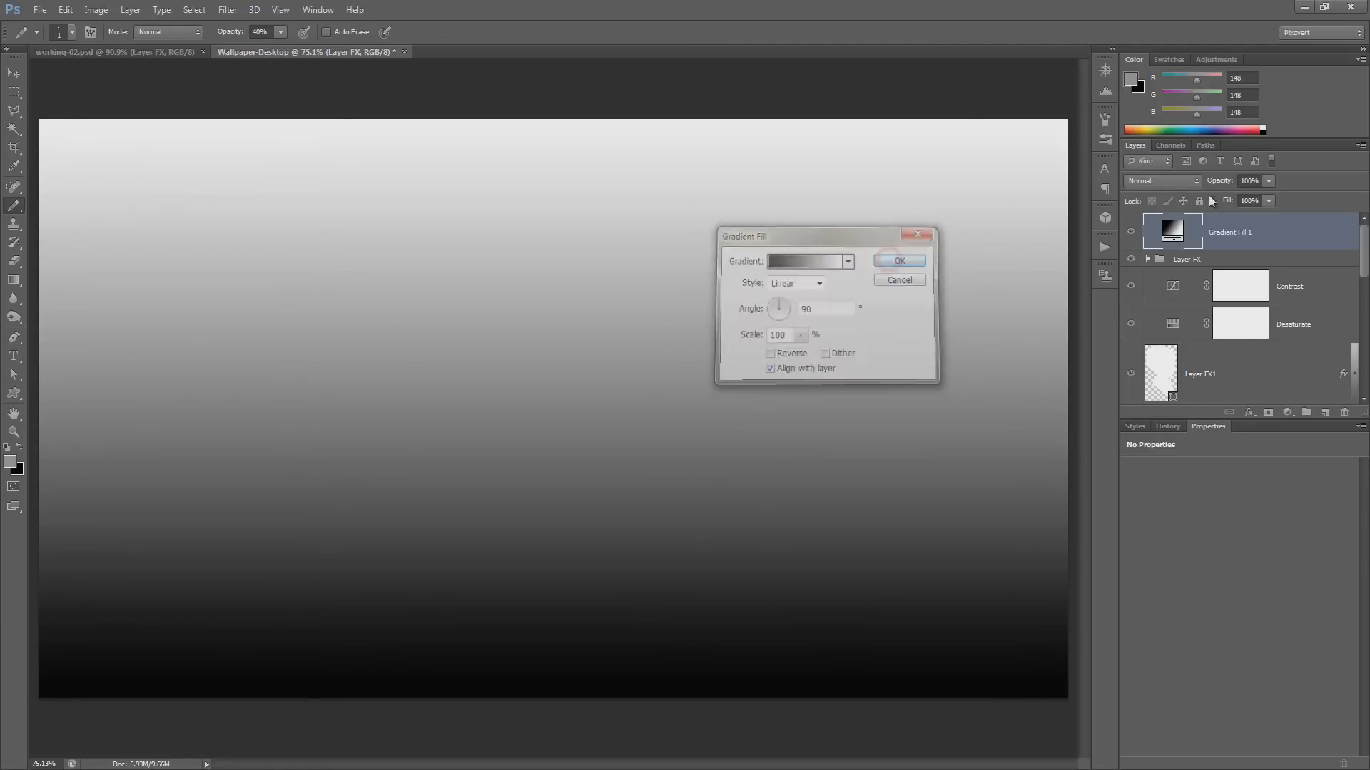
- Set the gradient fill layer to Linear Light blending with 12% fill and compare it on and off
{"action": "left_click", "coordinate": [1163, 181]}
{"action": "left_click", "coordinate": [1147, 412]}
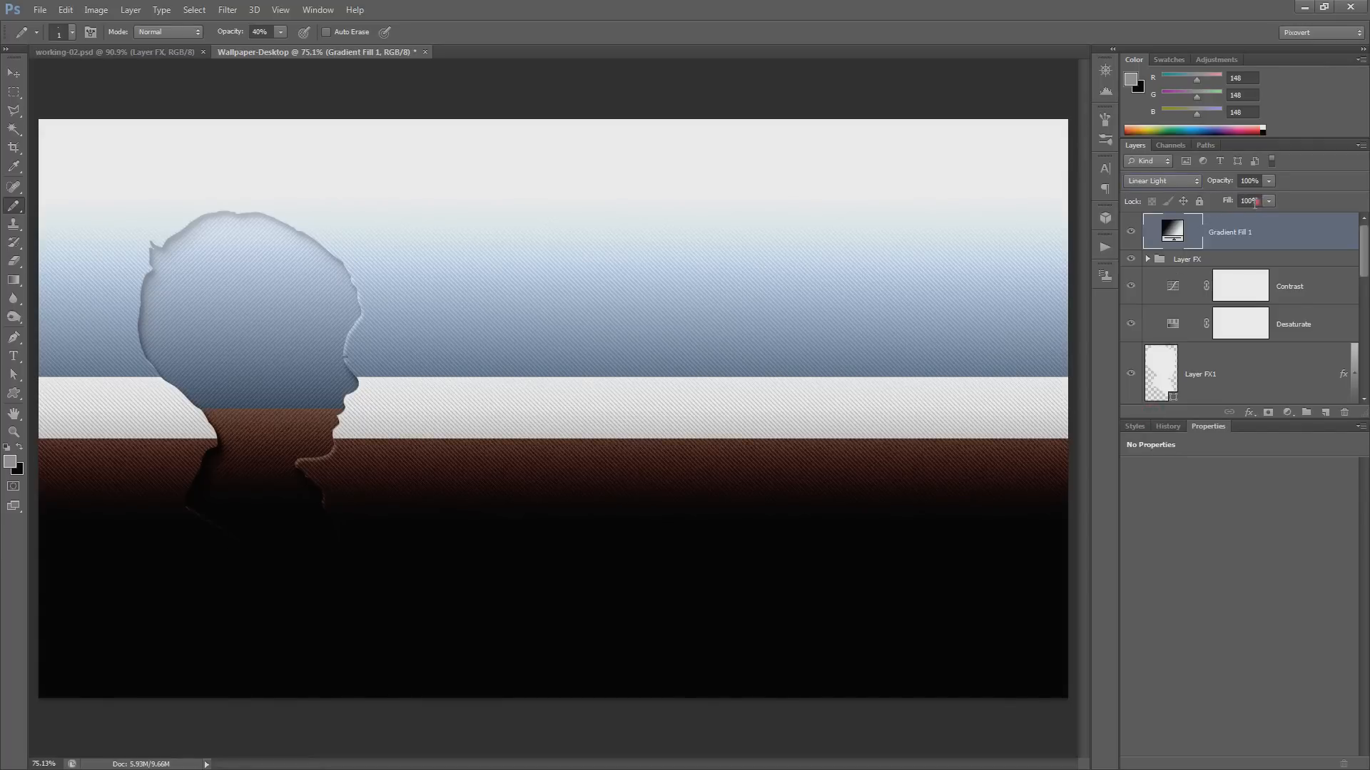
{"action": "left_click", "coordinate": [1255, 202]}
{"action": "type", "text": "12"}
{"action": "key", "text": "Tab"}
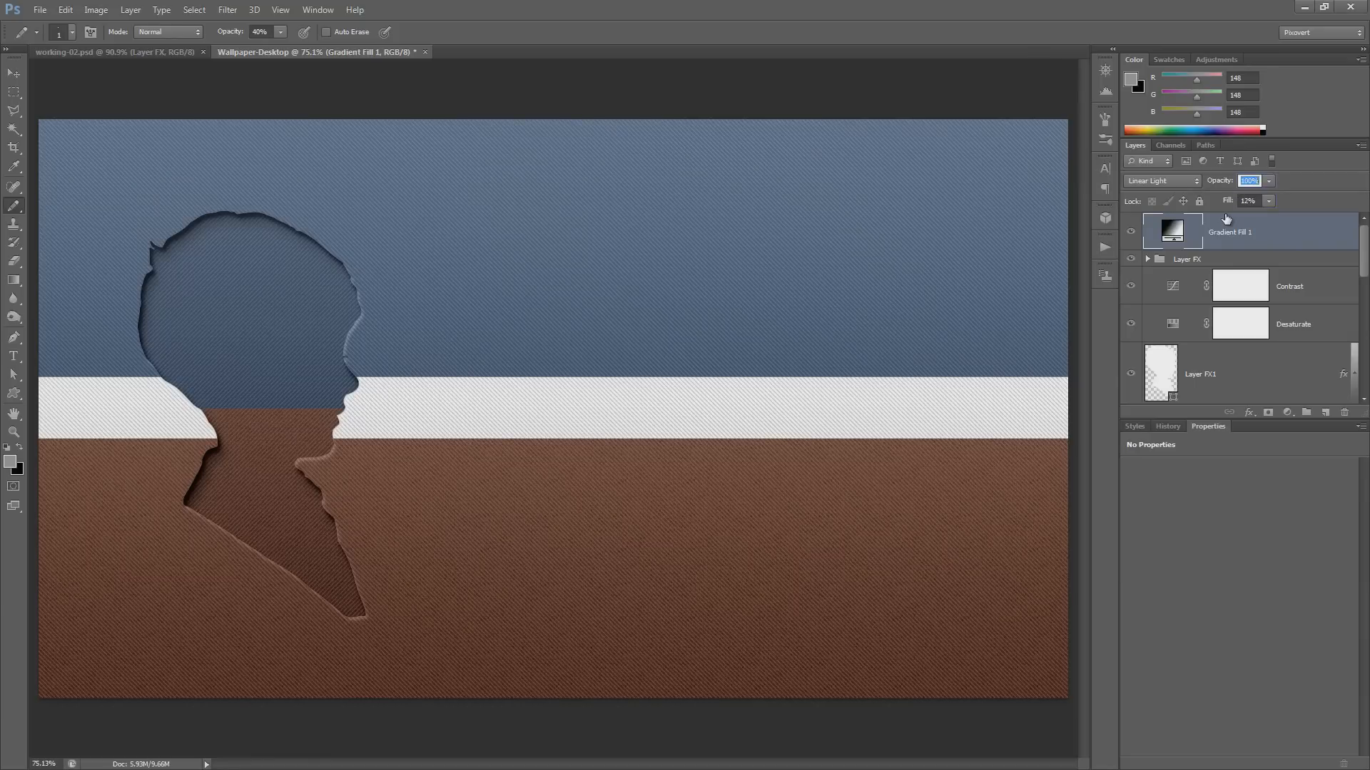
{"action": "left_click", "coordinate": [1131, 235]}
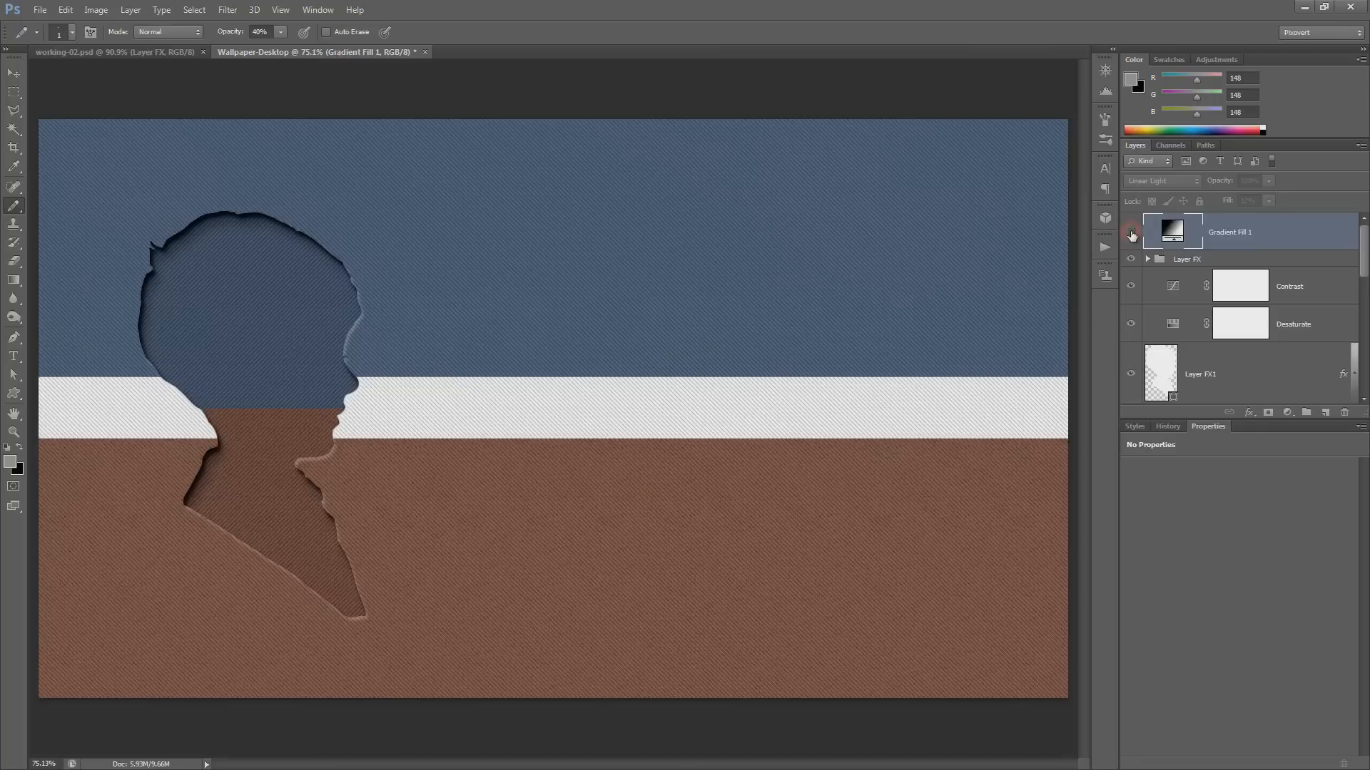
{"action": "left_click", "coordinate": [1131, 235]}
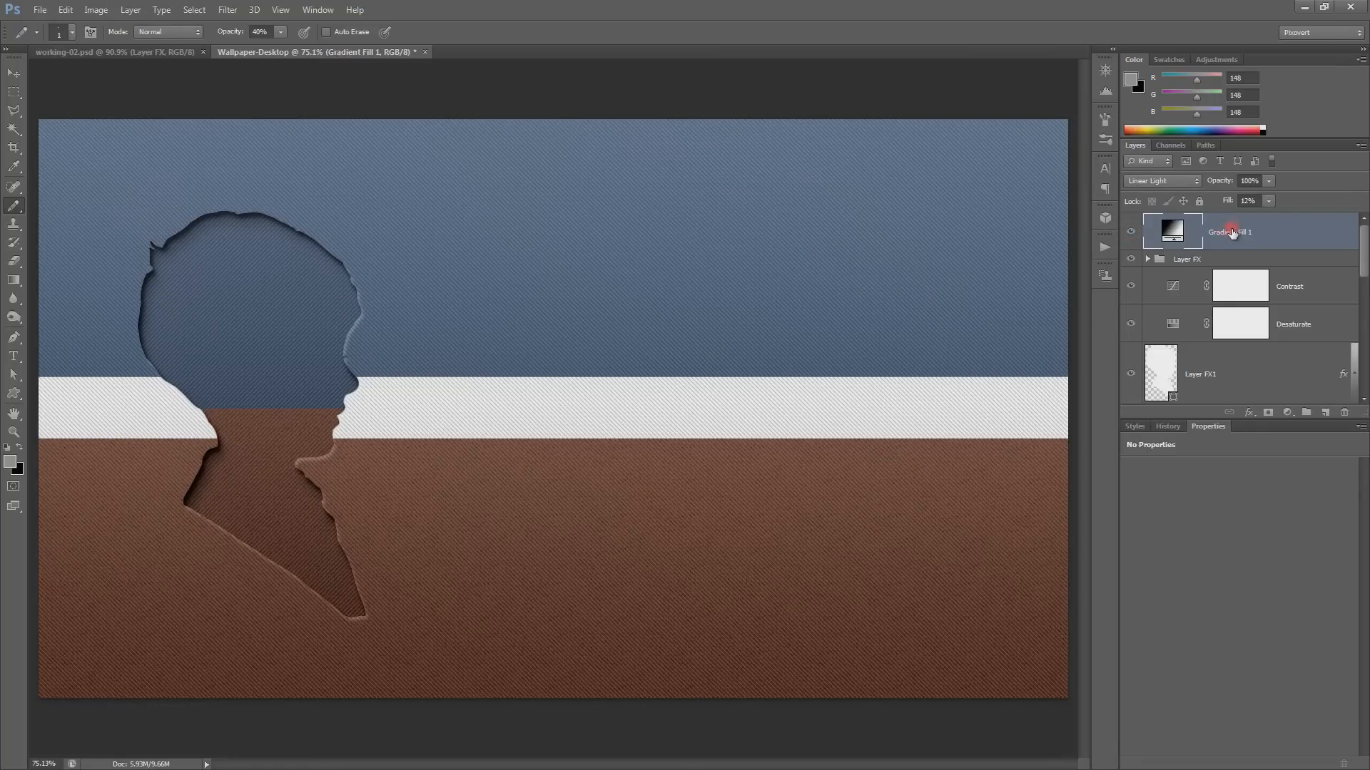
- Rename the gradient fill layer "Shadow Highlight" and check its effect by toggling its visibility
{"action": "double_click", "coordinate": [1228, 232]}
{"action": "type", "text": "Shadow Highlight"}
{"action": "key", "text": "Return"}
{"action": "left_click", "coordinate": [1137, 234]}
{"action": "left_click", "coordinate": [1137, 234]}
- Duplicate the Shadow Highlight layer and change the copy's gradient to a reversed Radial style
{"action": "left_click", "coordinate": [1292, 233]}
{"action": "key", "text": "ctrl+j"}
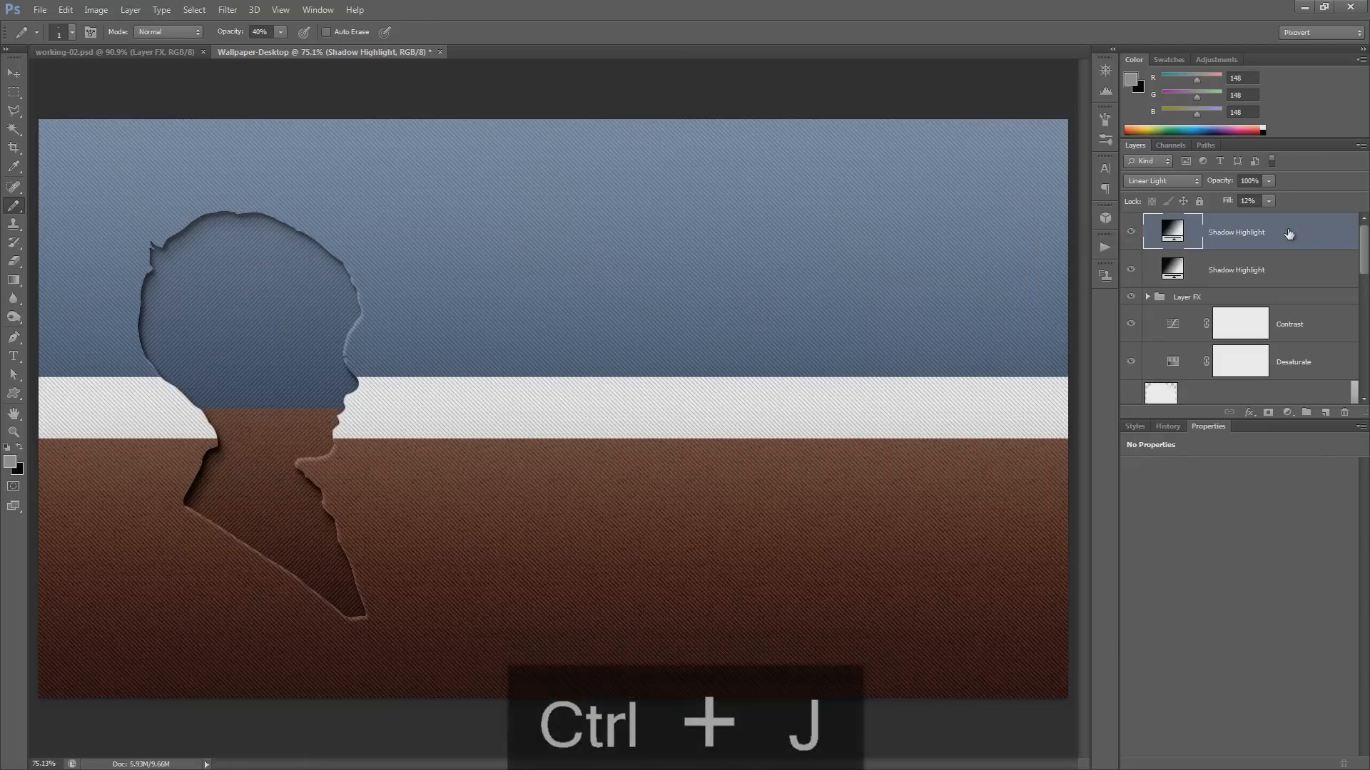
{"action": "double_click", "coordinate": [1172, 230]}
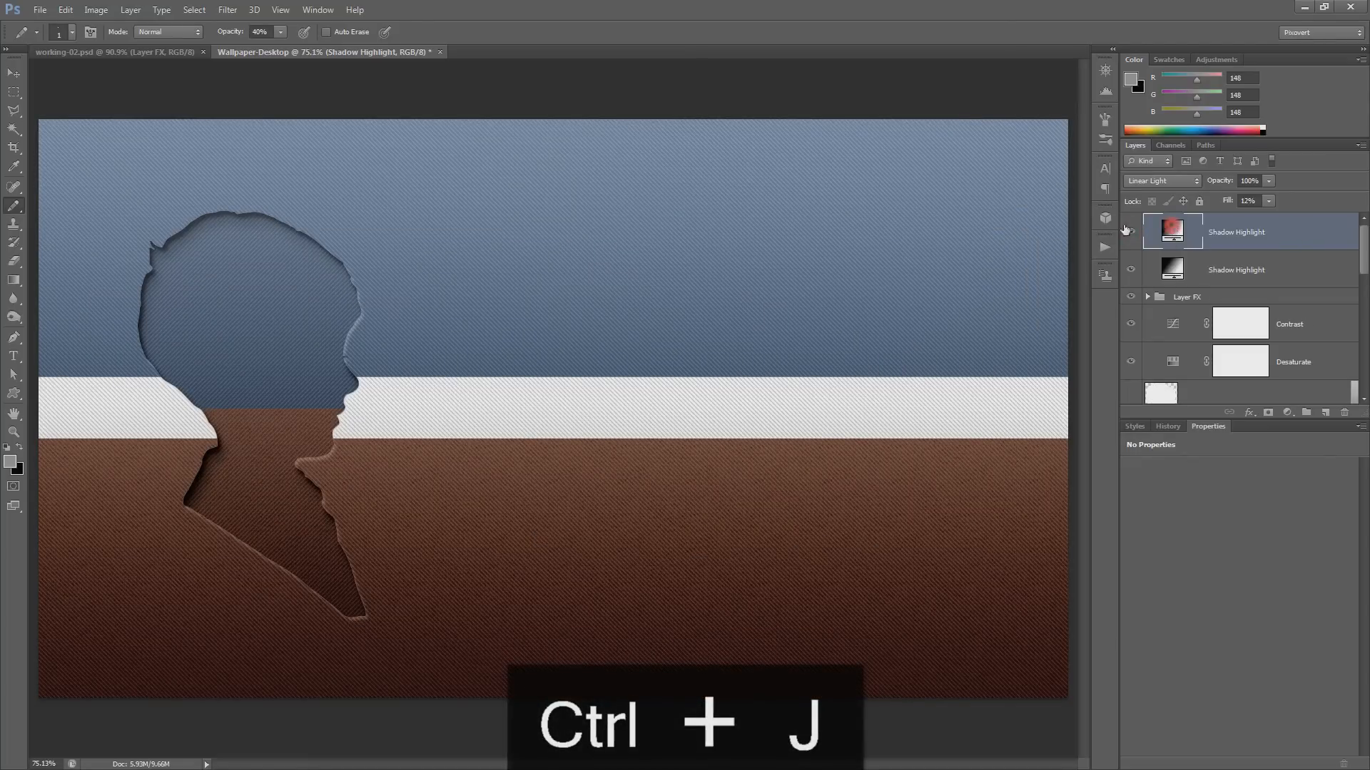
{"action": "left_click", "coordinate": [807, 263]}
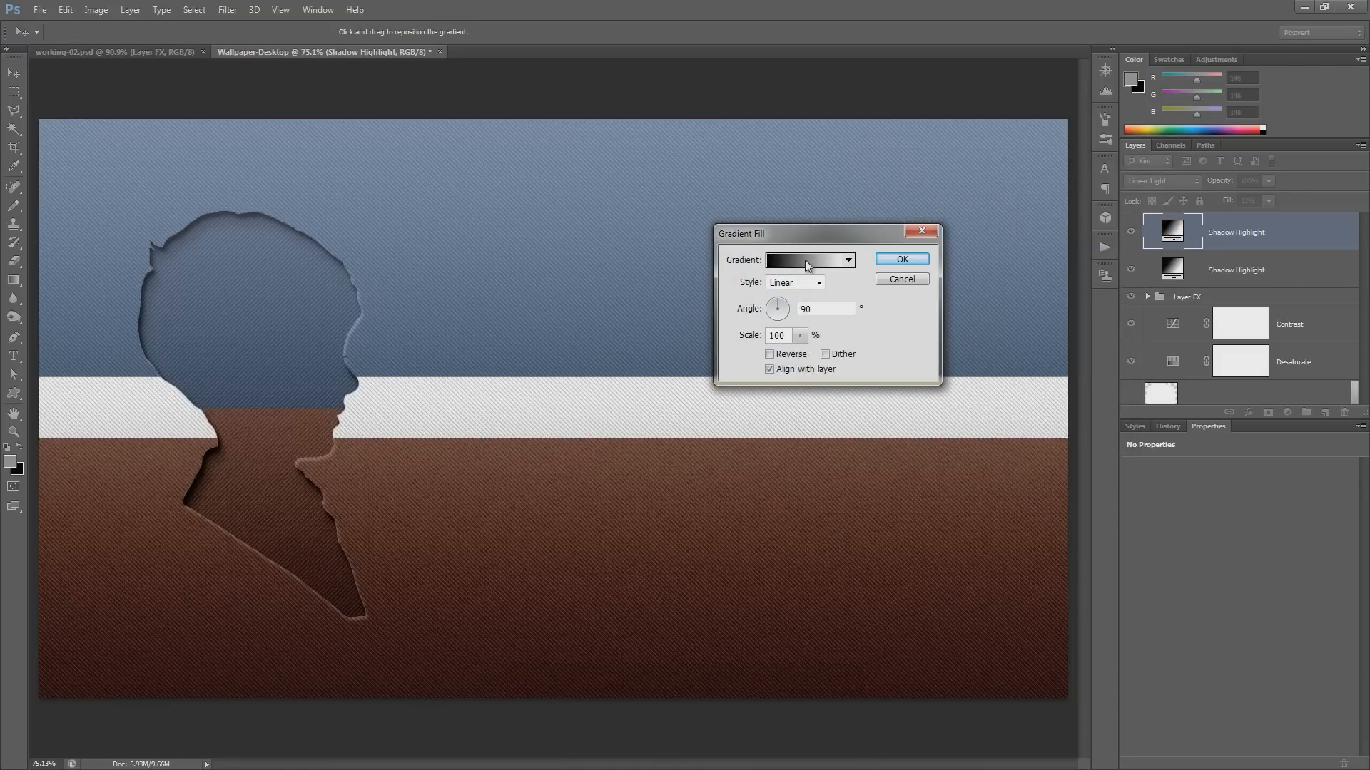
{"action": "left_click", "coordinate": [791, 283]}
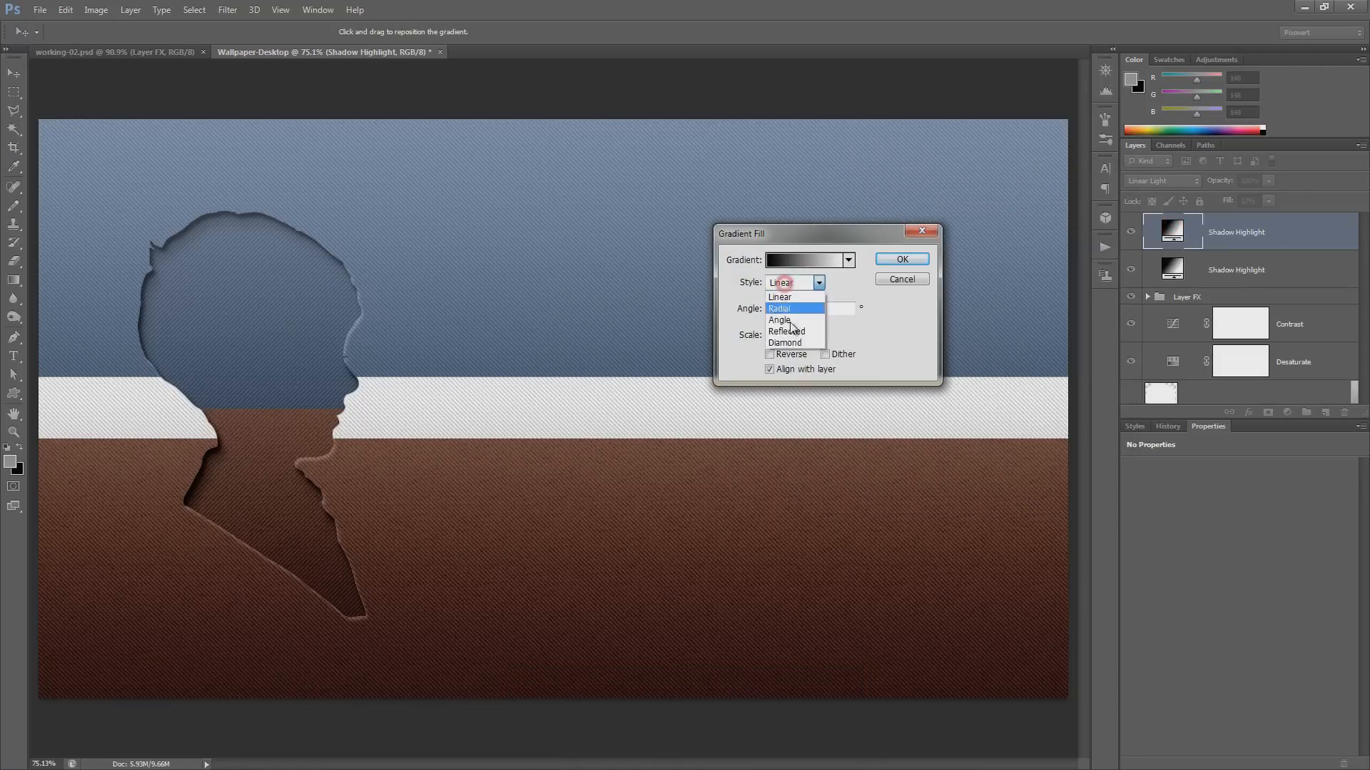
{"action": "left_click", "coordinate": [788, 308]}
{"action": "left_click", "coordinate": [769, 354]}
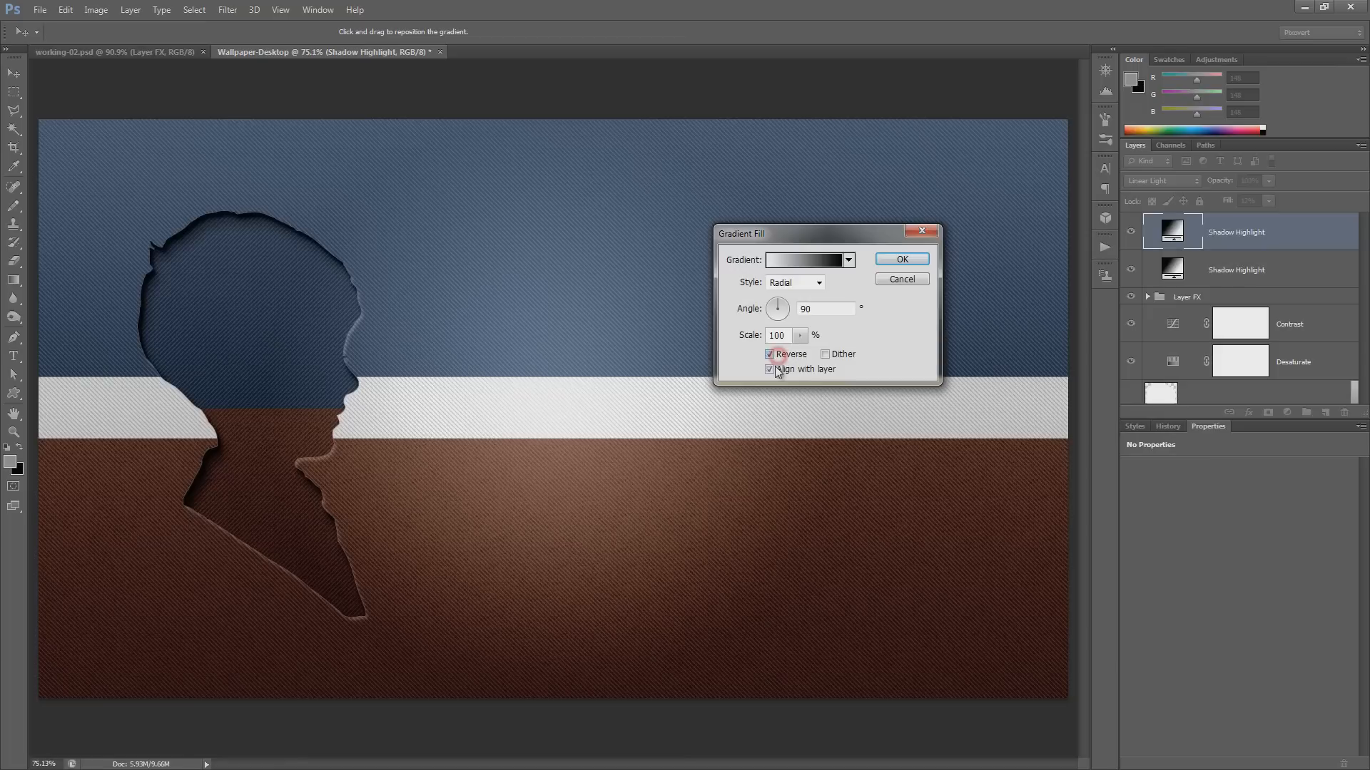
- Move the radial gradient's center up to just above the canvas, then set its angle to 0° and scale to 250%
{"action": "left_click_drag", "start_coordinate": [578, 352], "coordinate": [569, 81]}
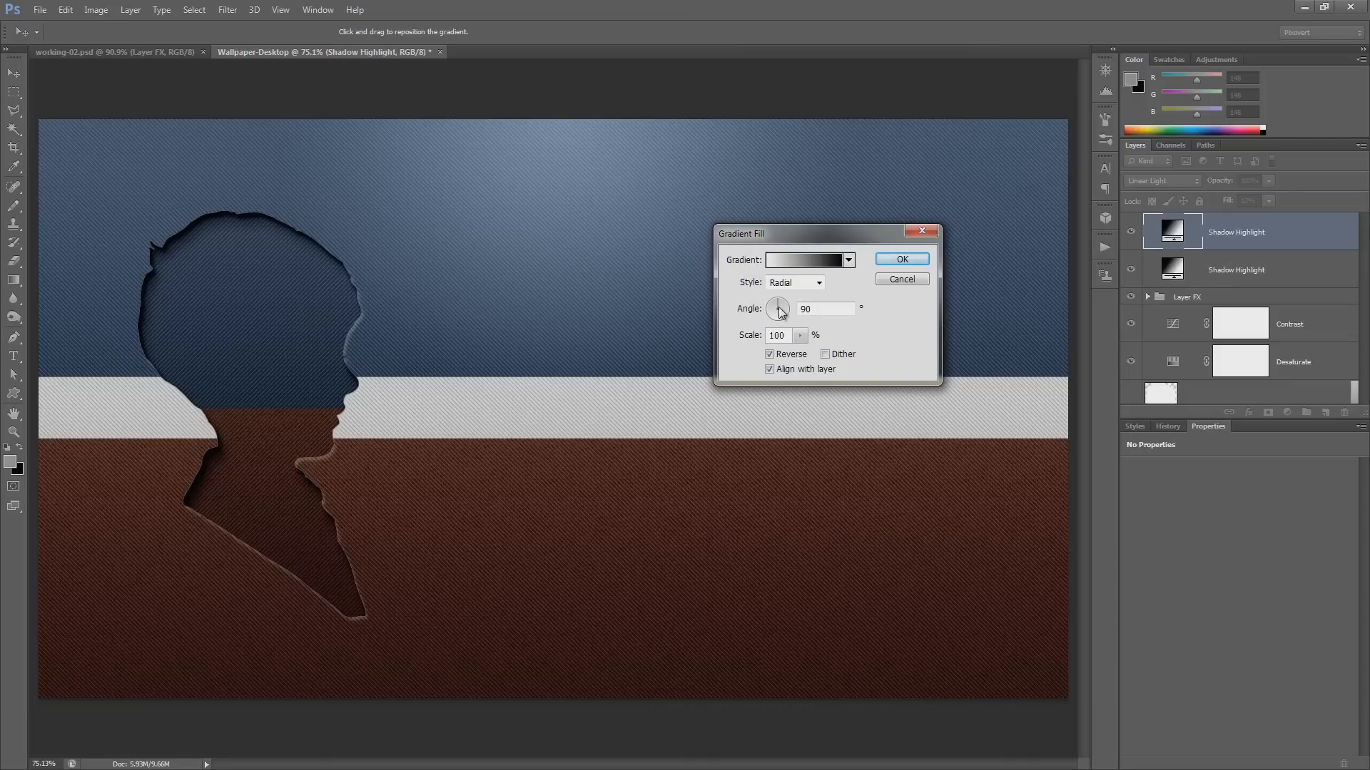
{"action": "left_click_drag", "start_coordinate": [779, 310], "coordinate": [806, 311]}
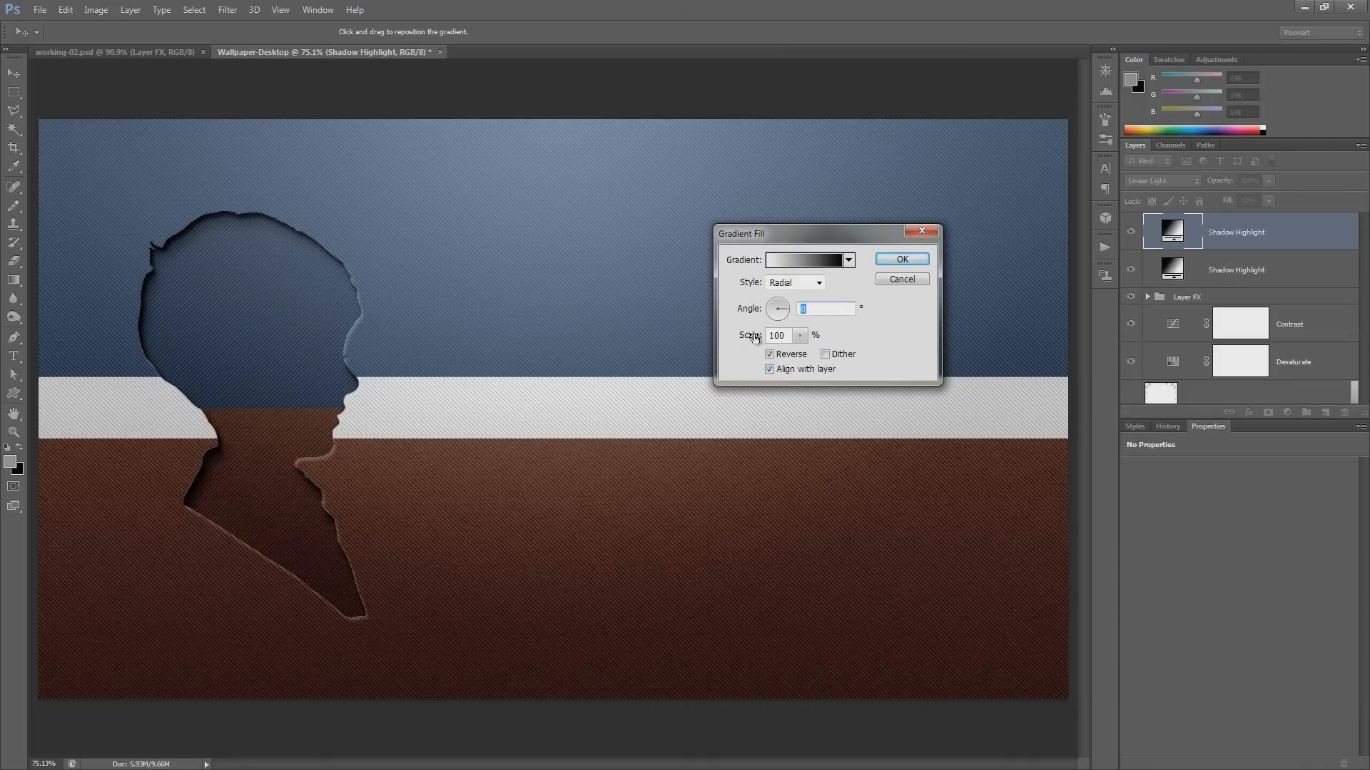
{"action": "left_click_drag", "start_coordinate": [754, 336], "coordinate": [789, 338]}
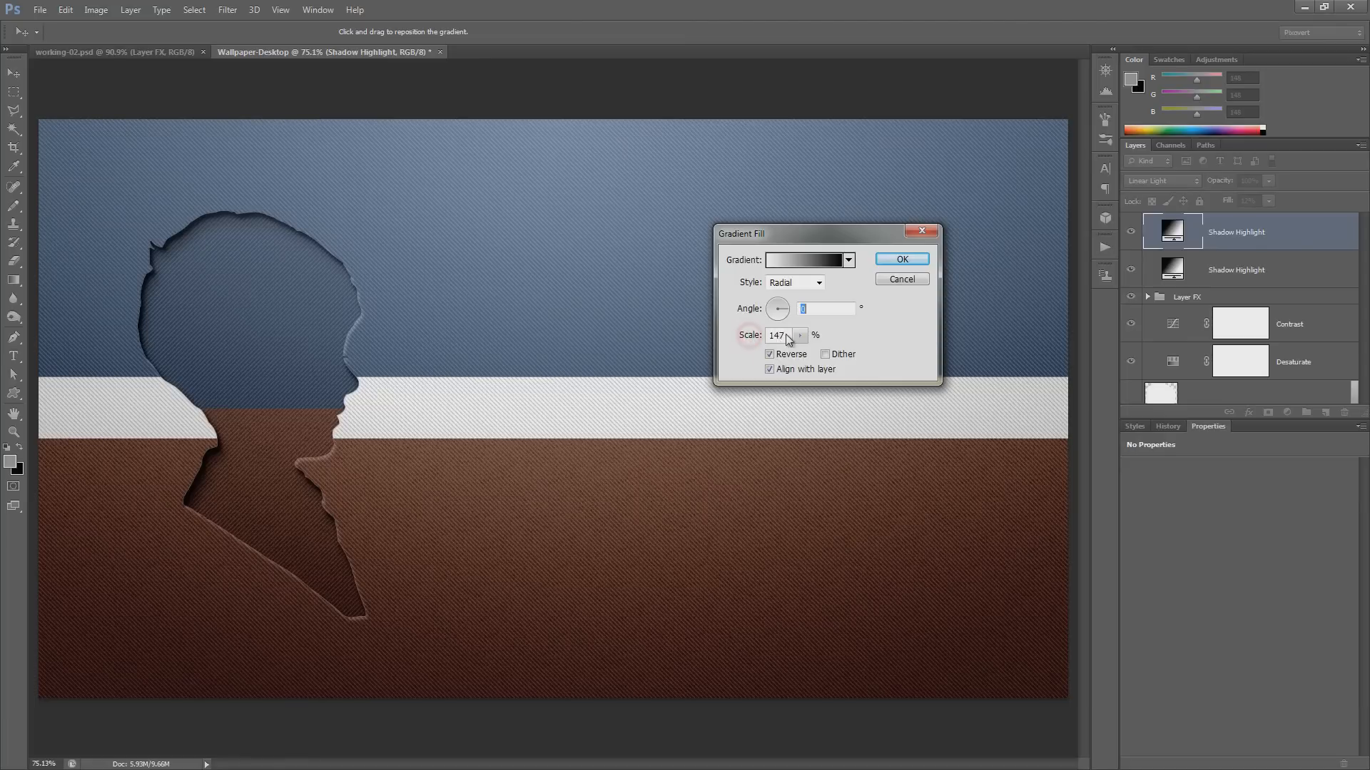
{"action": "left_click", "coordinate": [747, 337]}
{"action": "type", "text": "250"}
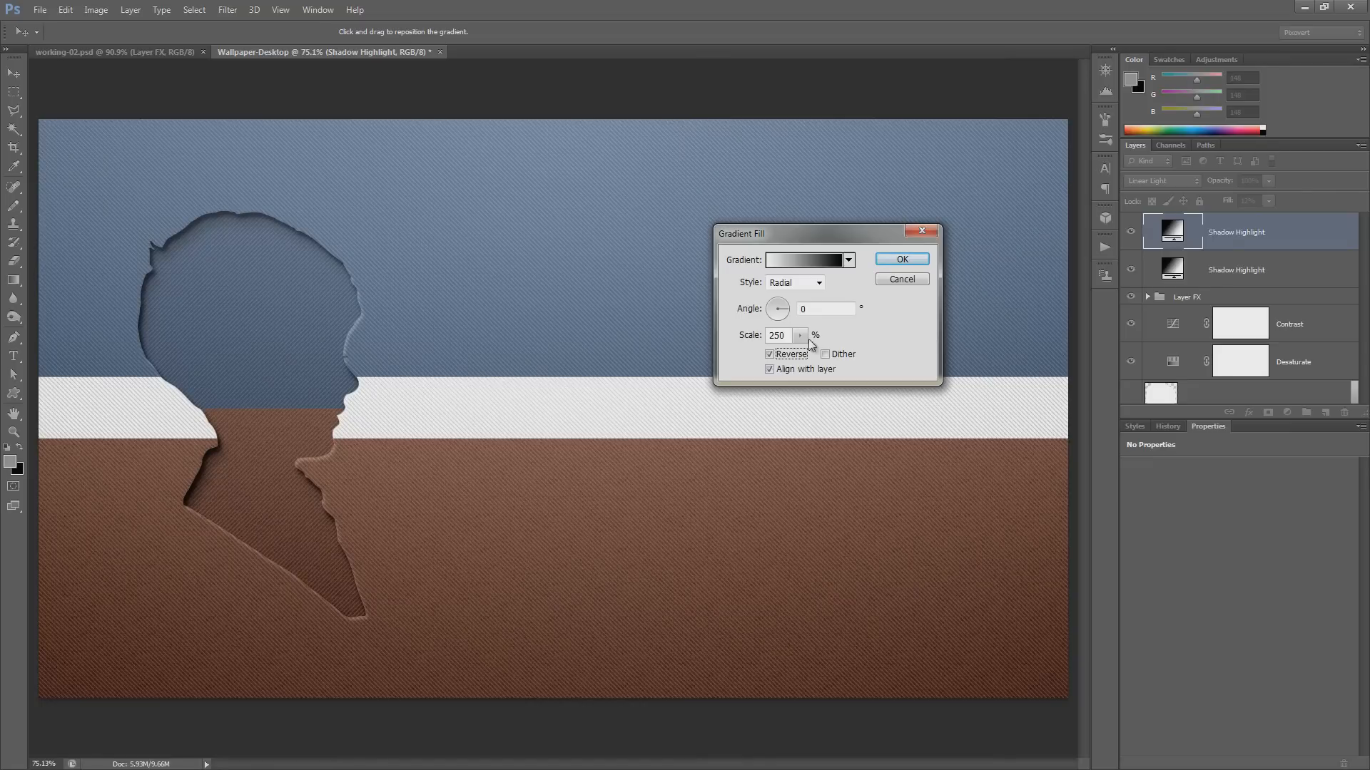
- Adjust the radial gradient's scale, apply the fill, and compare the top Shadow Highlight layer on and off
{"action": "left_click_drag", "start_coordinate": [805, 353], "coordinate": [852, 353]}
{"action": "left_click", "coordinate": [786, 335]}
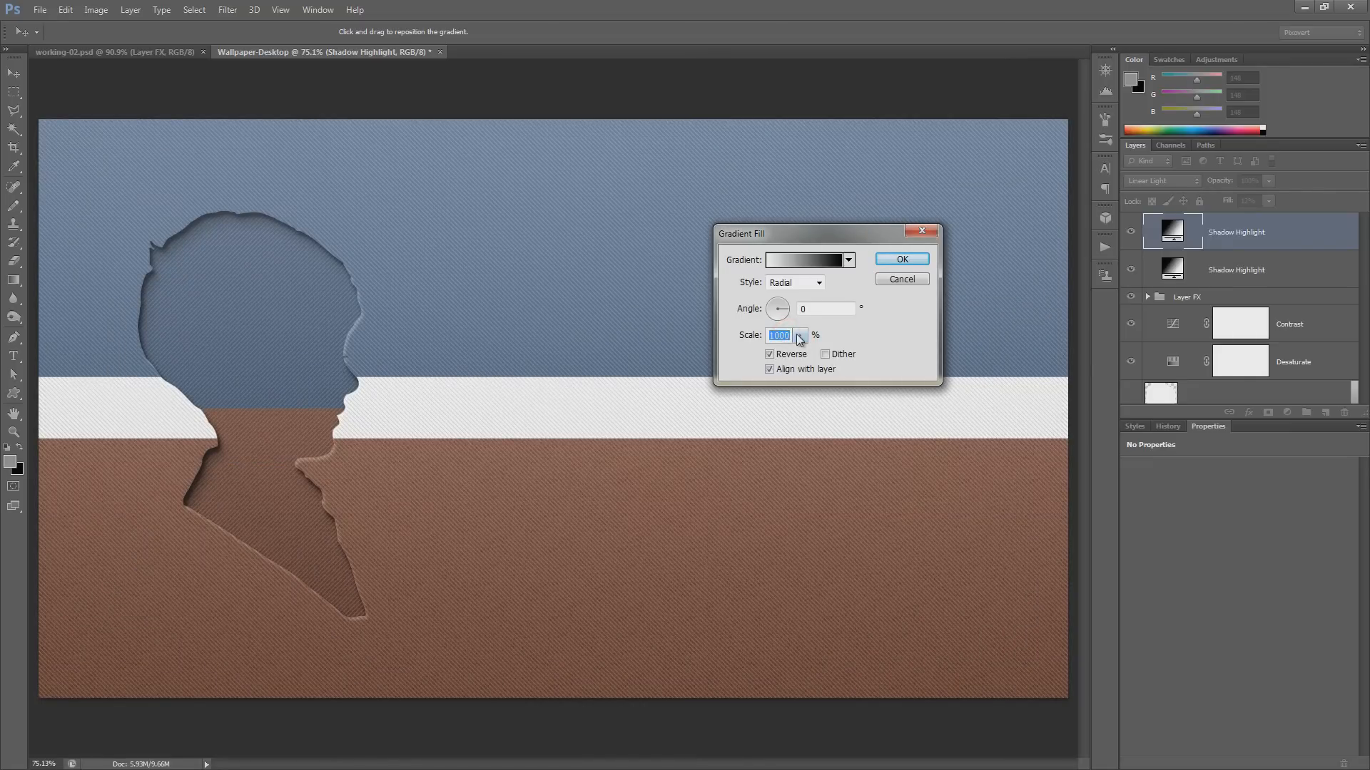
{"action": "type", "text": "1000"}
{"action": "key", "text": "Return"}
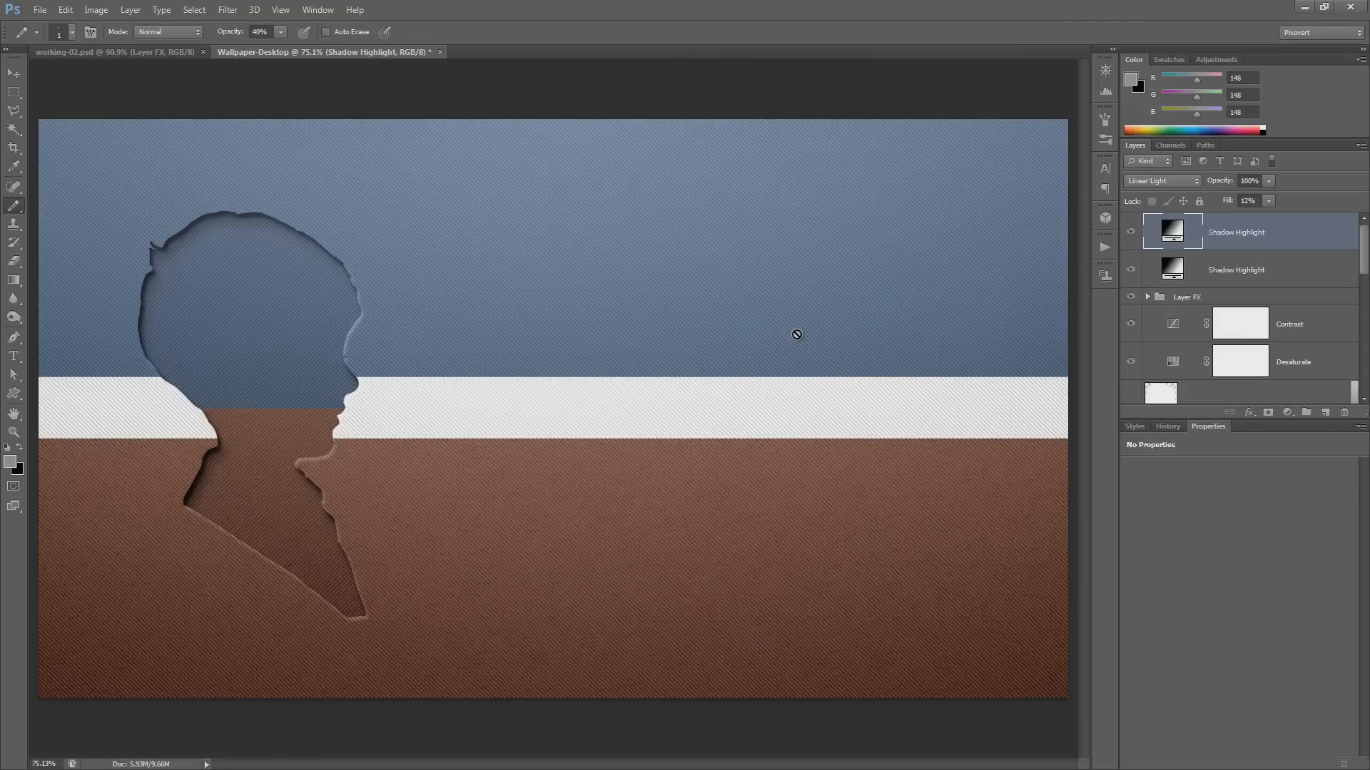
{"action": "left_click", "coordinate": [1131, 232]}
{"action": "left_click", "coordinate": [1131, 233]}
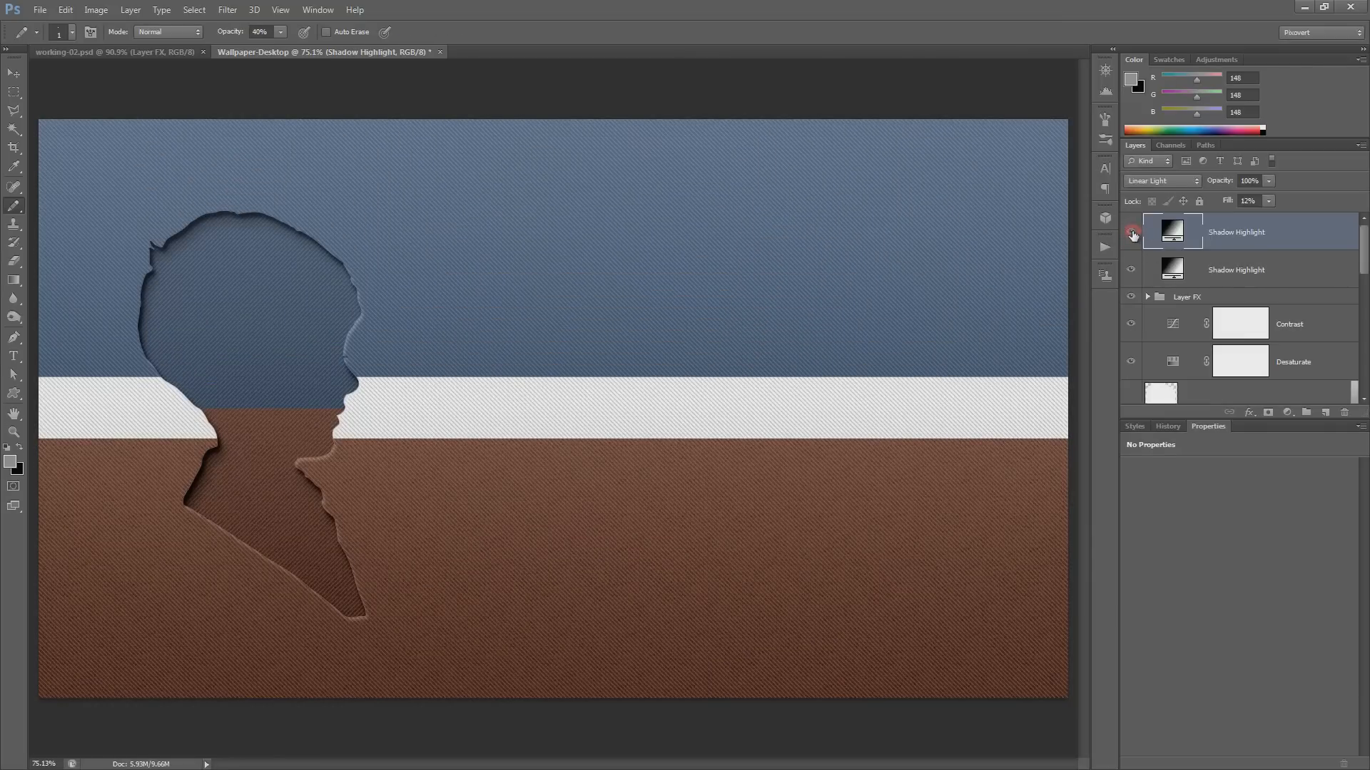
{"action": "left_click", "coordinate": [1131, 232]}
{"action": "left_click", "coordinate": [1131, 232]}
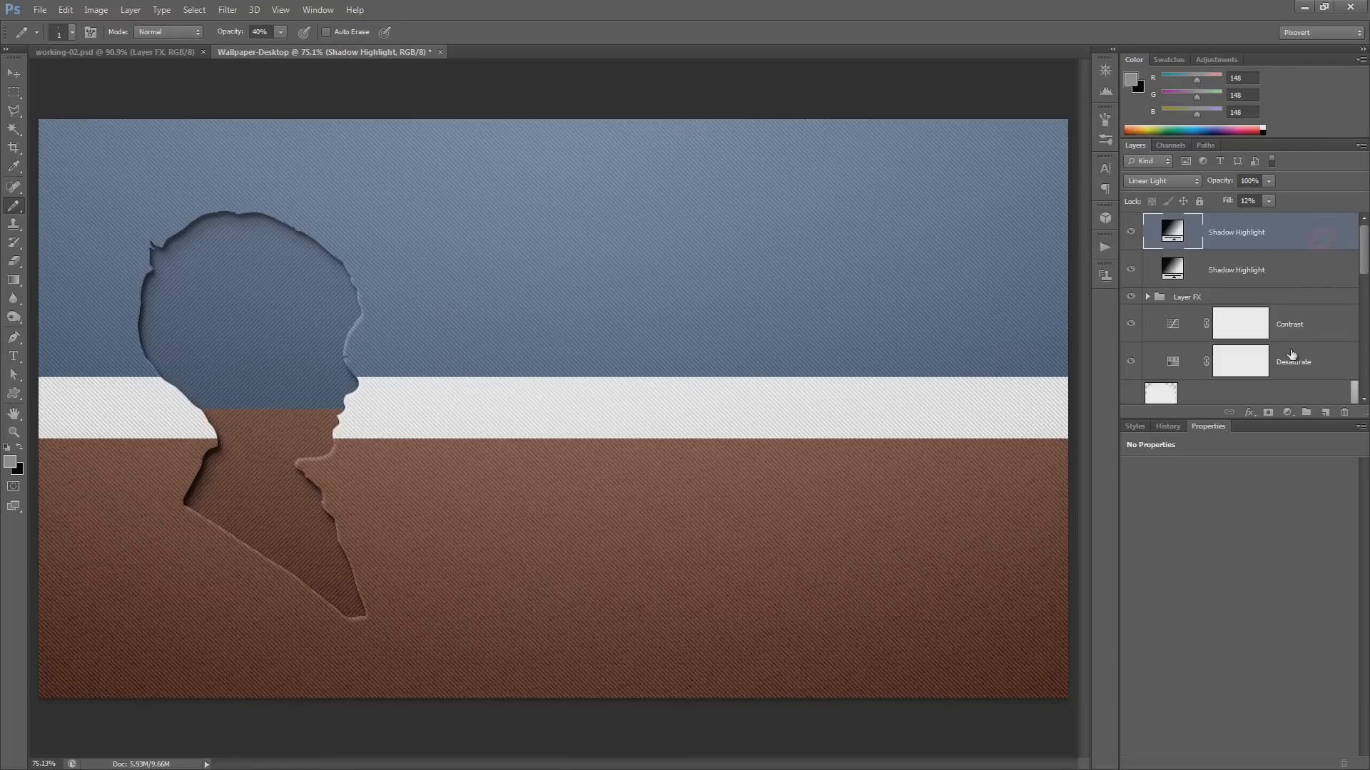
- Add a Color Balance adjustment layer above the Shadow Highlight layers and shift its shadows slightly toward cyan
{"action": "left_click", "coordinate": [1288, 413]}
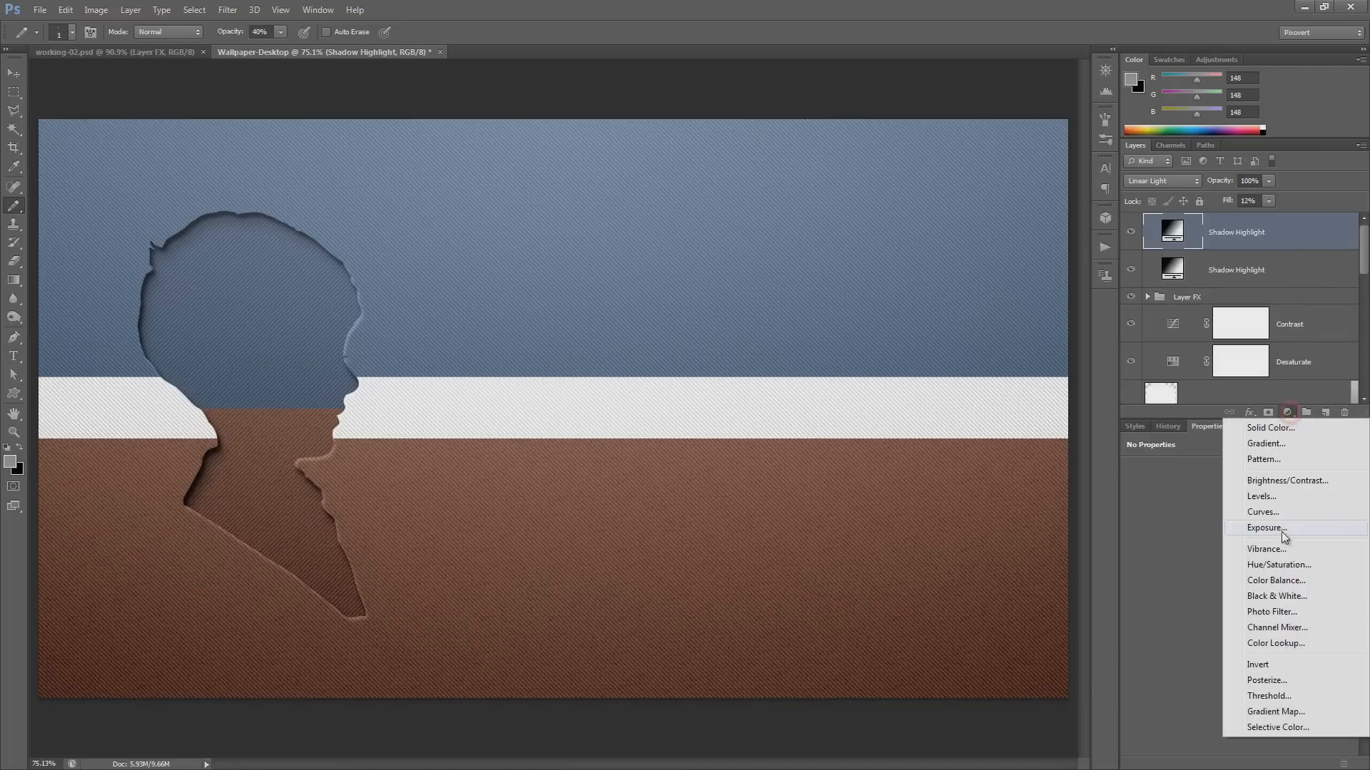
{"action": "left_click", "coordinate": [1270, 580]}
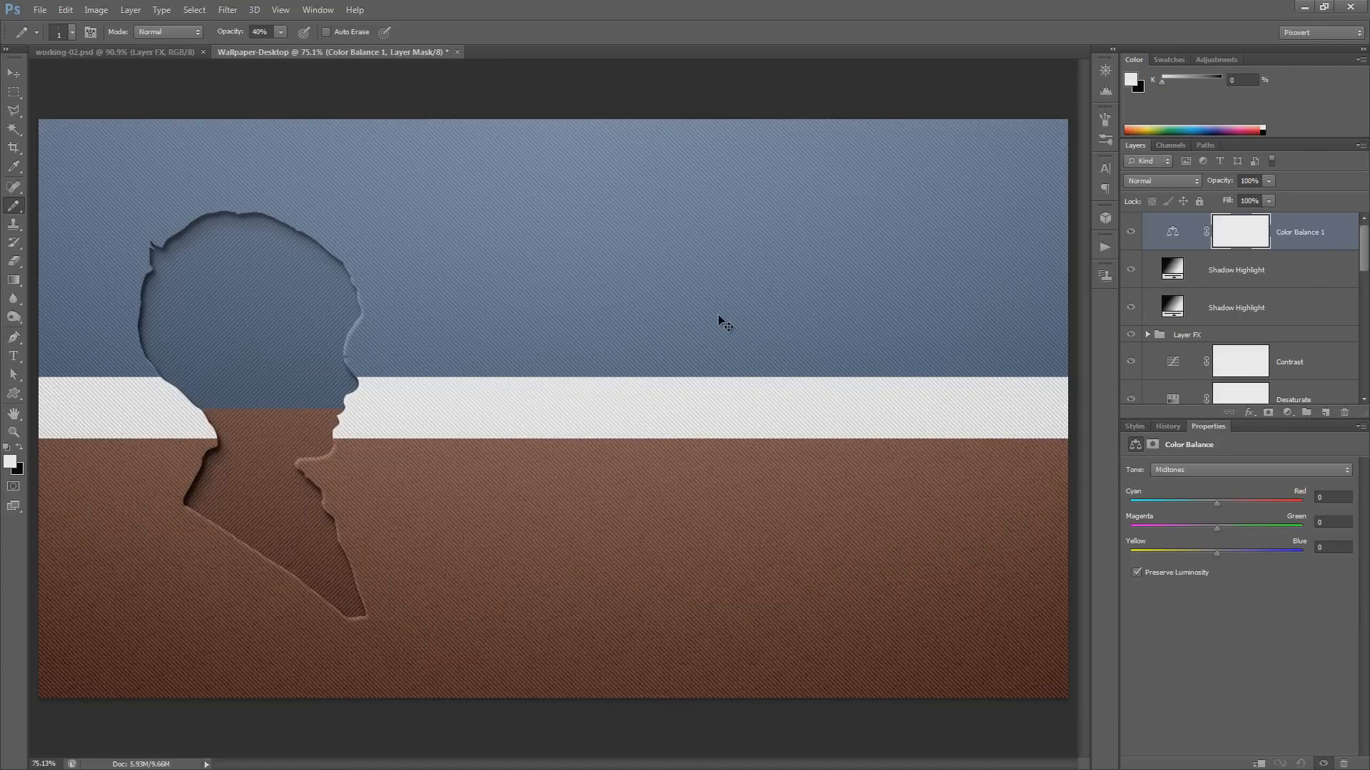
{"action": "key", "text": "Tab"}
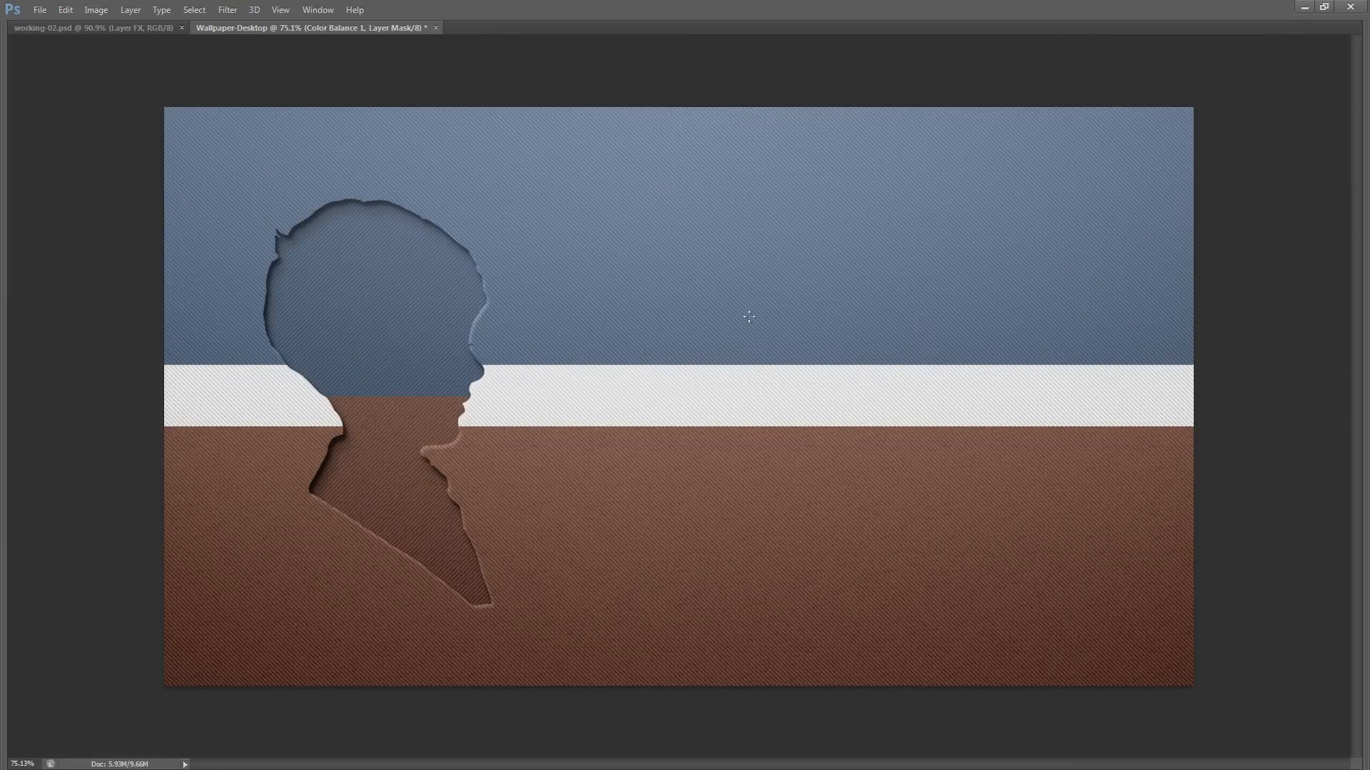
{"action": "key", "text": "ctrl+1"}
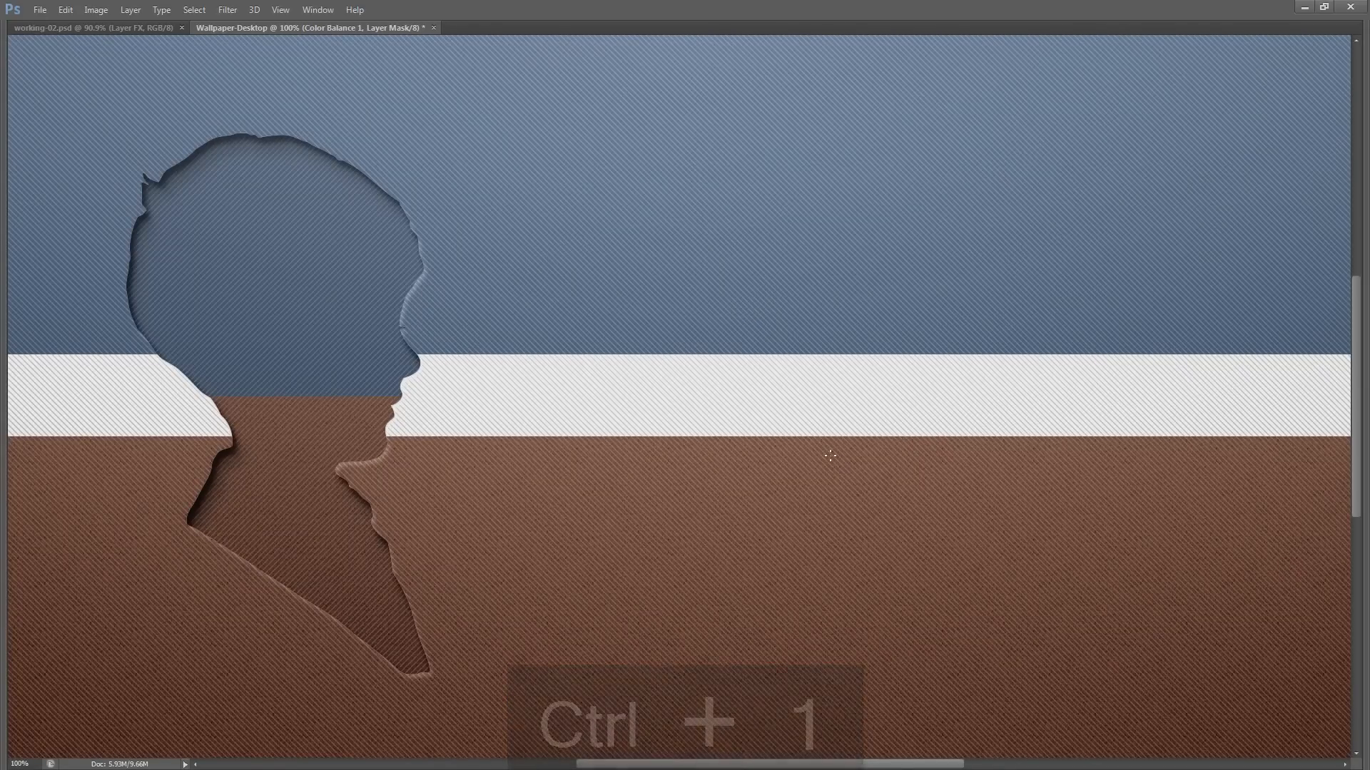
{"action": "key", "text": "Tab"}
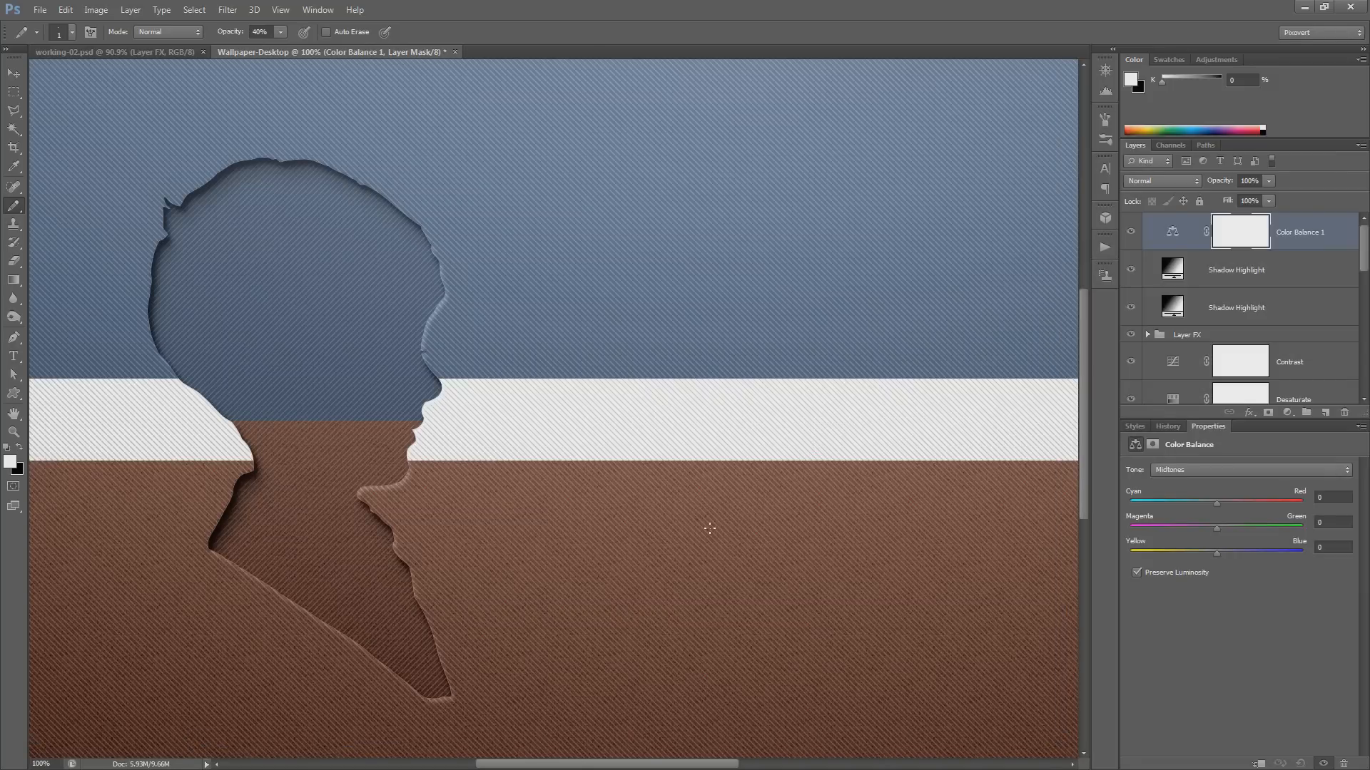
{"action": "left_click", "coordinate": [1201, 471]}
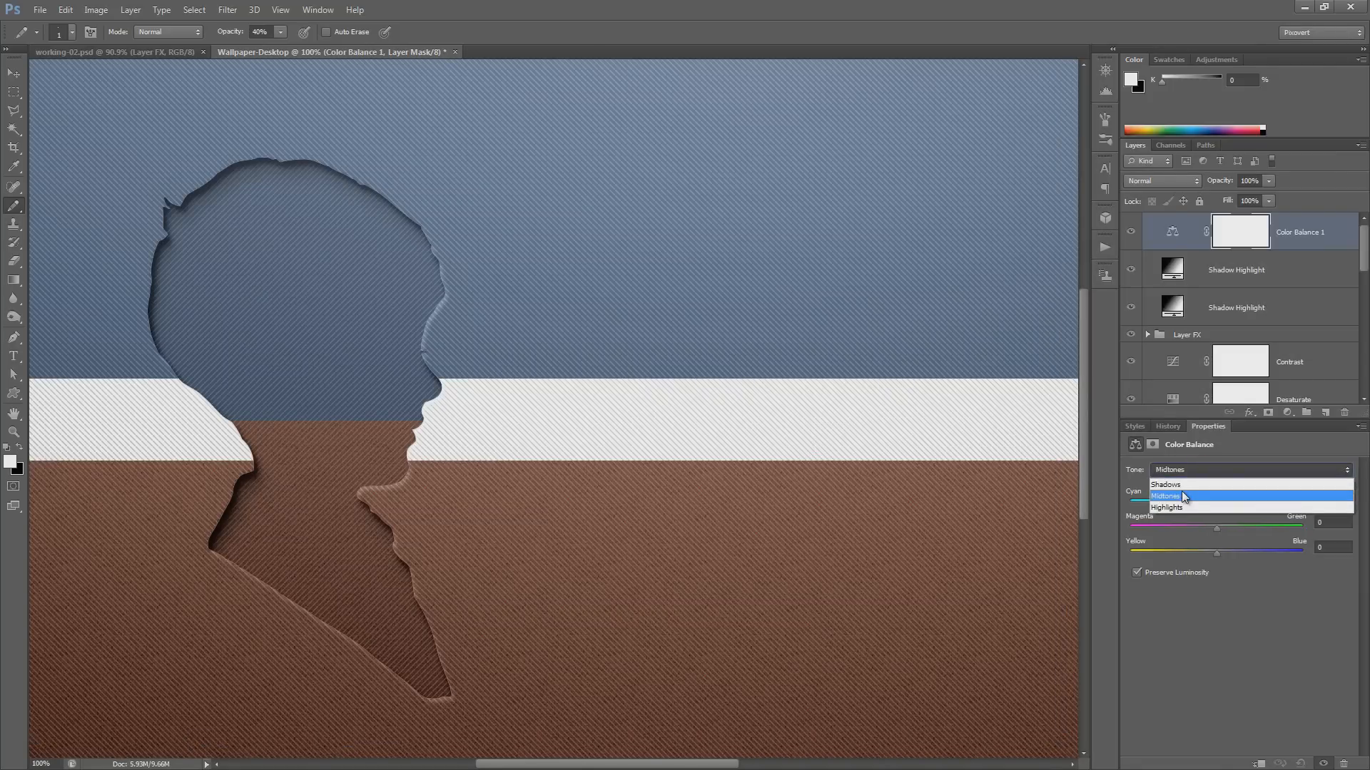
{"action": "left_click", "coordinate": [1177, 485]}
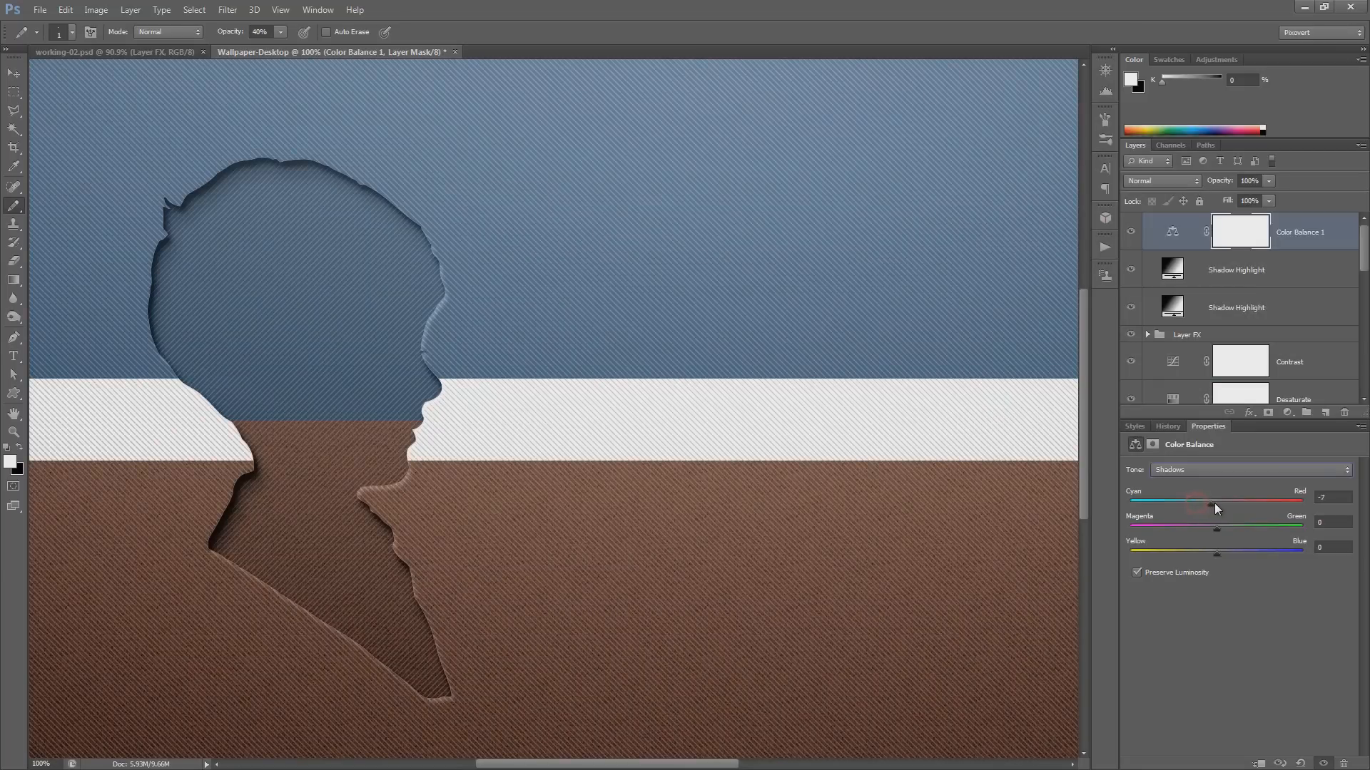
- Set the Color Balance midtones to -19 on the Cyan–Red axis and compare the adjustment on and off
{"action": "left_click", "coordinate": [1205, 471]}
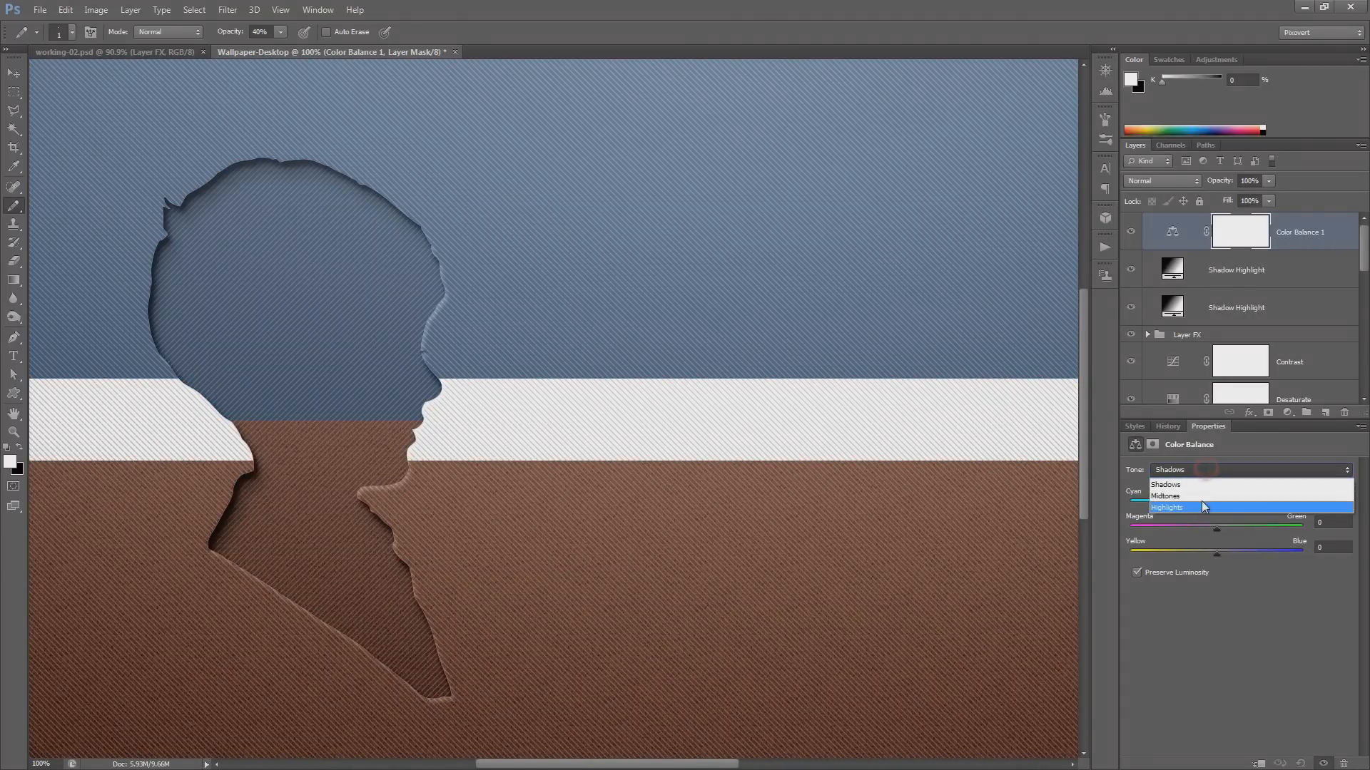
{"action": "left_click", "coordinate": [1201, 494]}
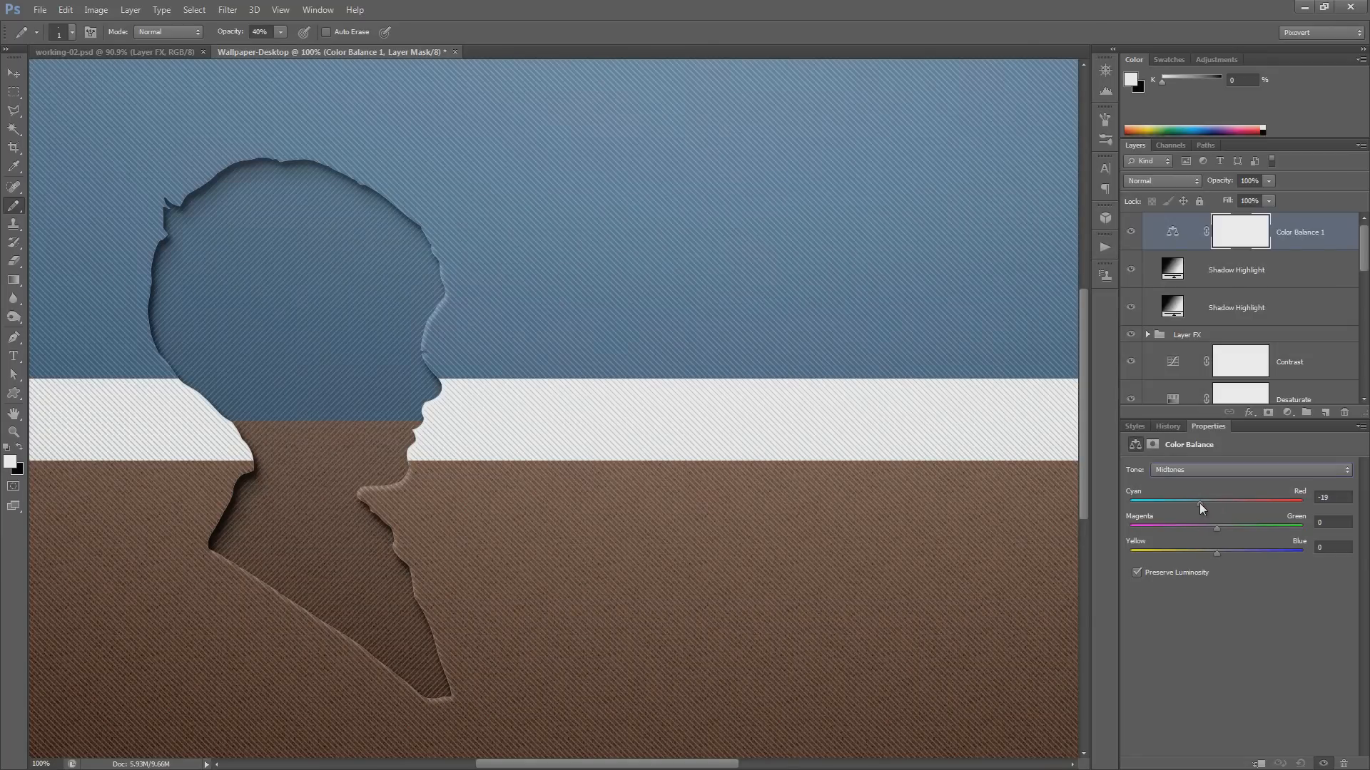
{"action": "left_click", "coordinate": [1130, 232]}
{"action": "left_click", "coordinate": [1130, 233]}
{"action": "left_click", "coordinate": [1131, 232]}
{"action": "left_click", "coordinate": [1130, 233]}
{"action": "left_click", "coordinate": [1130, 232]}
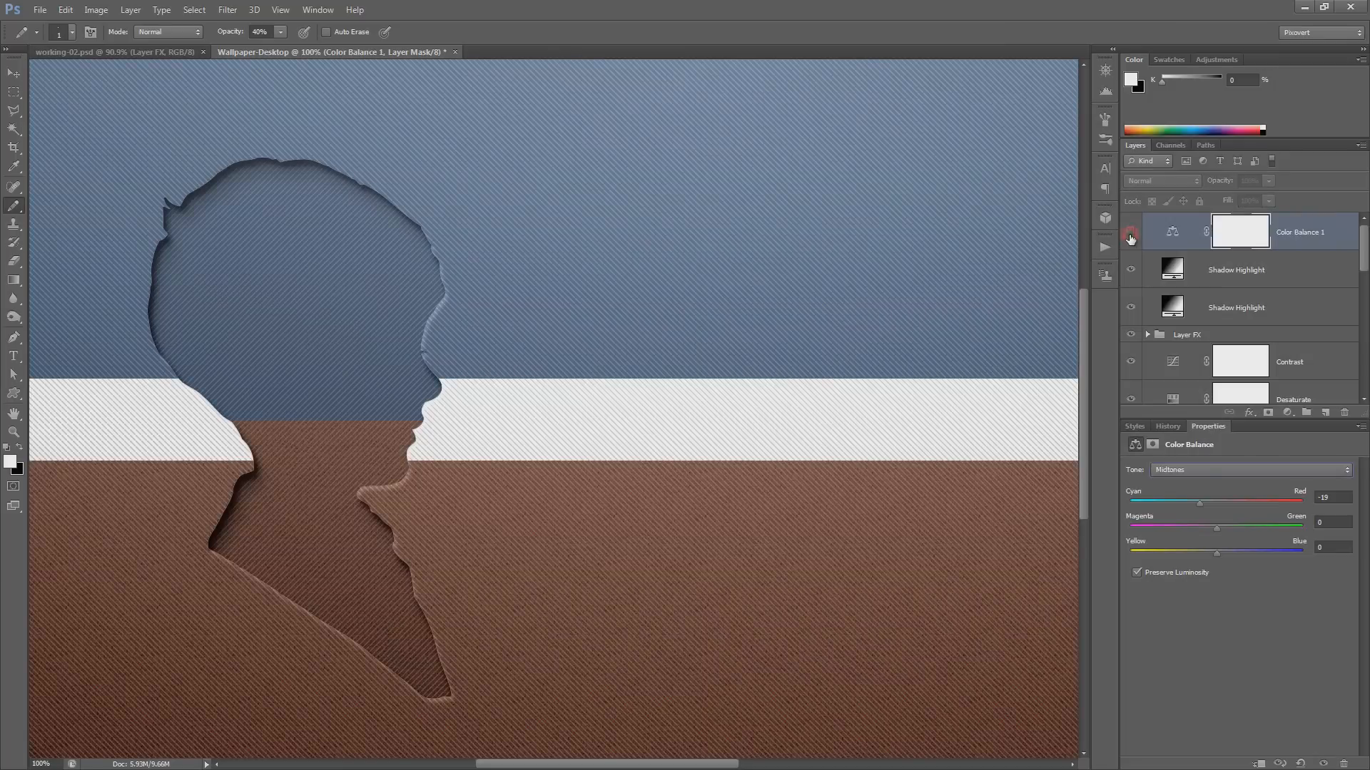
{"action": "left_click", "coordinate": [1130, 233]}
- Examine the Color Balance layer's effect on the wallpaper by toggling its visibility at 66.7% and 100% zoom
{"action": "key", "text": "alt+3"}
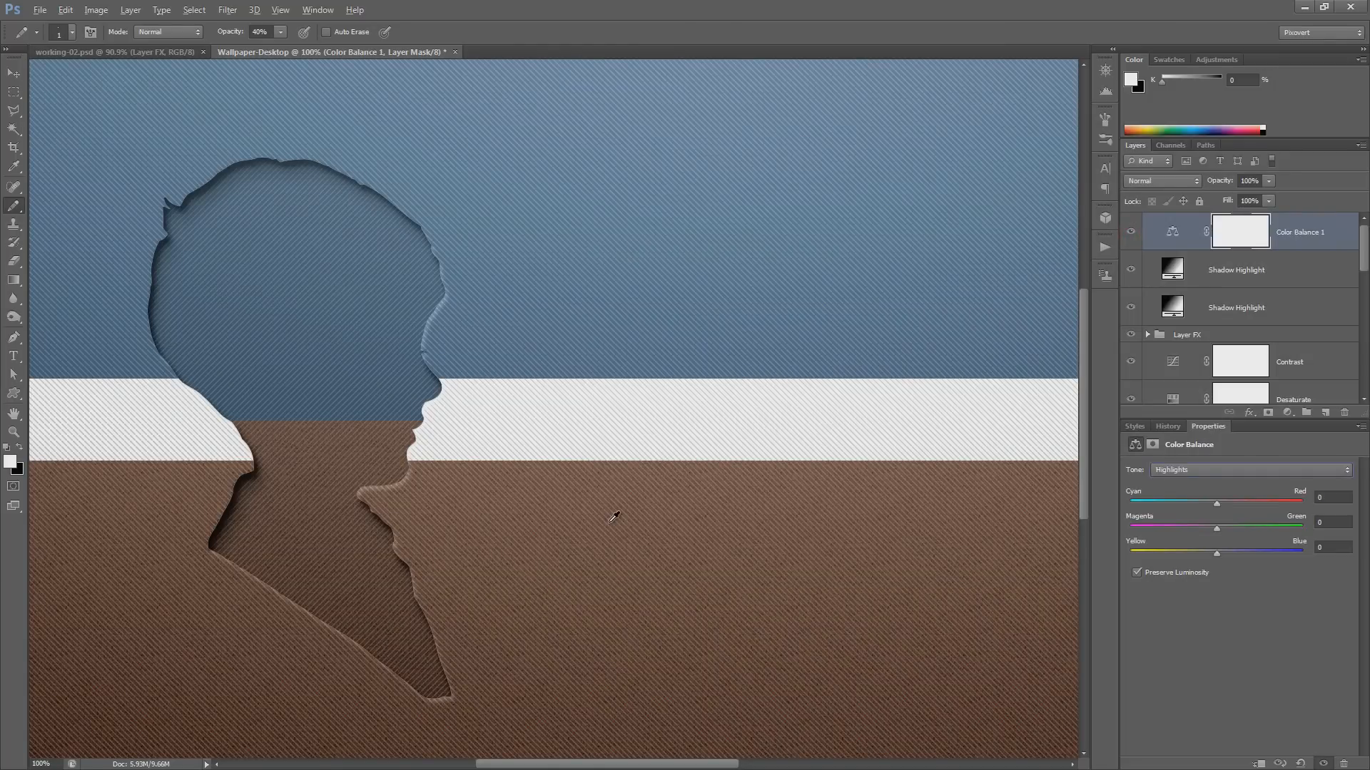
{"action": "key", "text": "ctrl+minus"}
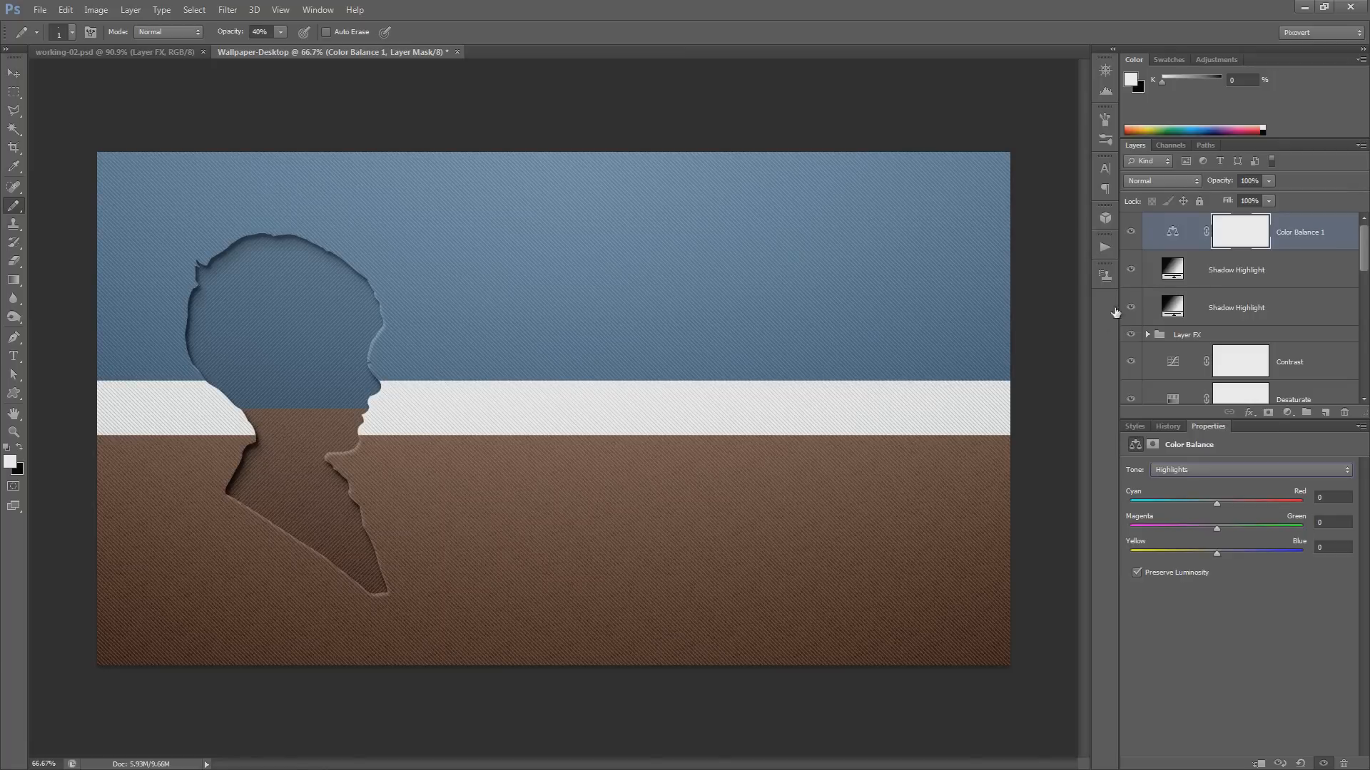
{"action": "left_click", "coordinate": [1130, 233]}
{"action": "left_click", "coordinate": [1130, 233]}
{"action": "left_click", "coordinate": [1131, 232]}
{"action": "left_click", "coordinate": [1131, 232]}
{"action": "left_click", "coordinate": [1130, 232]}
{"action": "left_click", "coordinate": [1131, 233]}
{"action": "left_click", "coordinate": [1131, 233]}
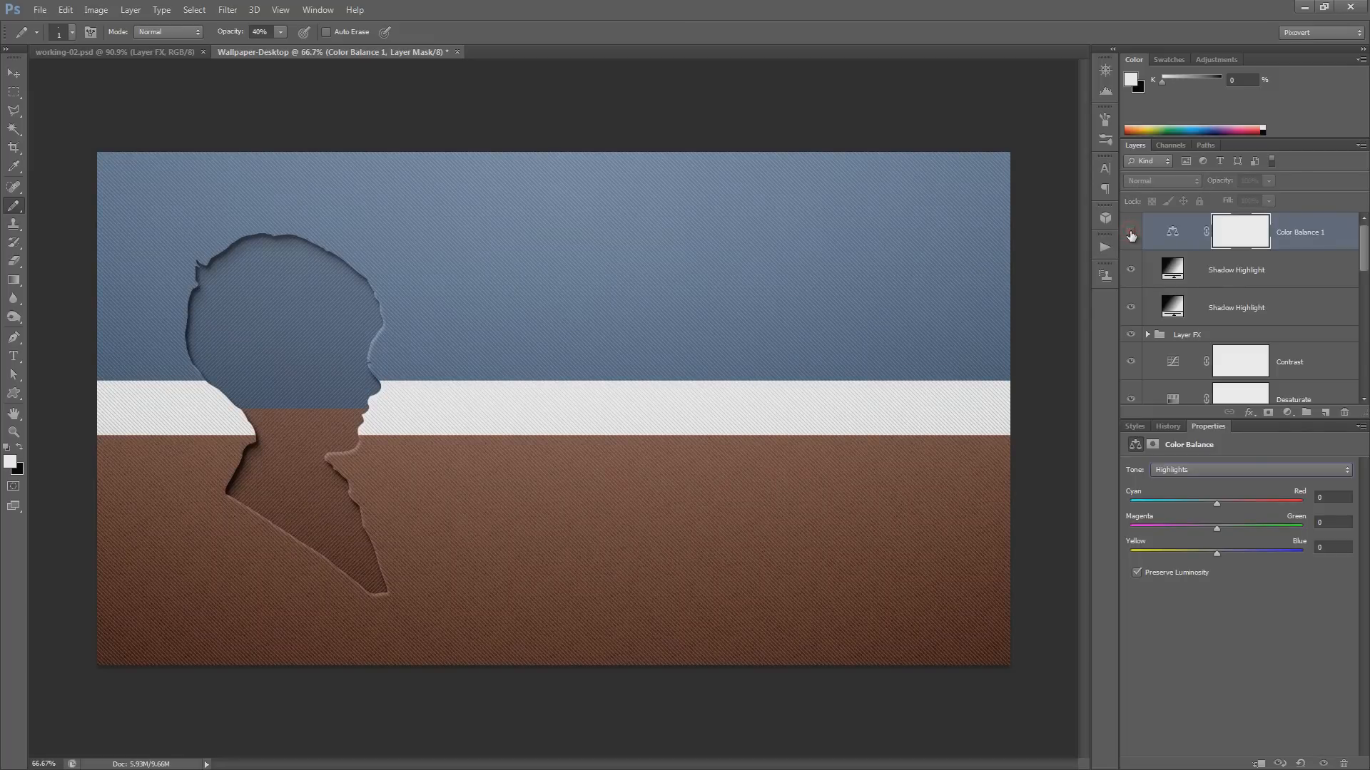
{"action": "left_click", "coordinate": [1131, 232]}
{"action": "left_click", "coordinate": [1131, 232]}
{"action": "left_click", "coordinate": [1131, 233]}
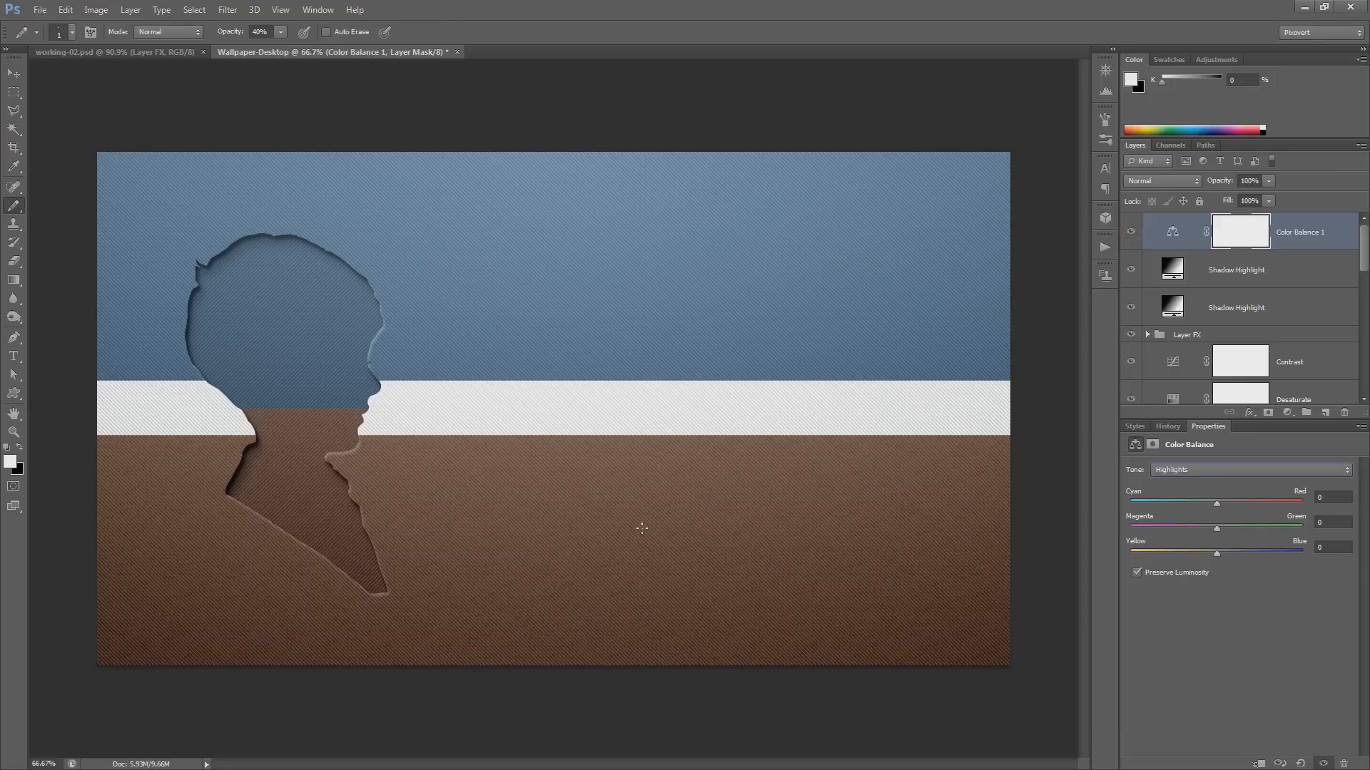
{"action": "left_click", "coordinate": [1131, 232]}
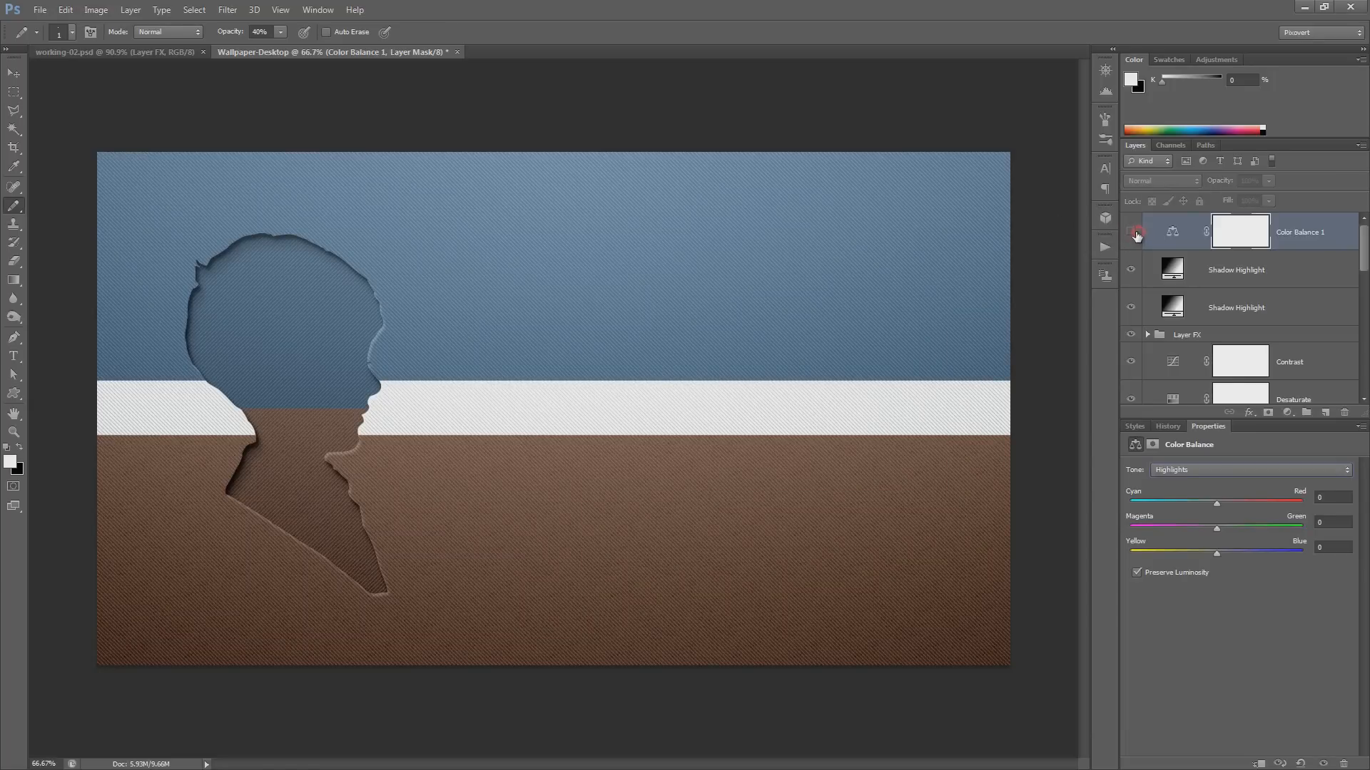
{"action": "left_click", "coordinate": [1131, 233]}
{"action": "key", "text": "ctrl+1"}
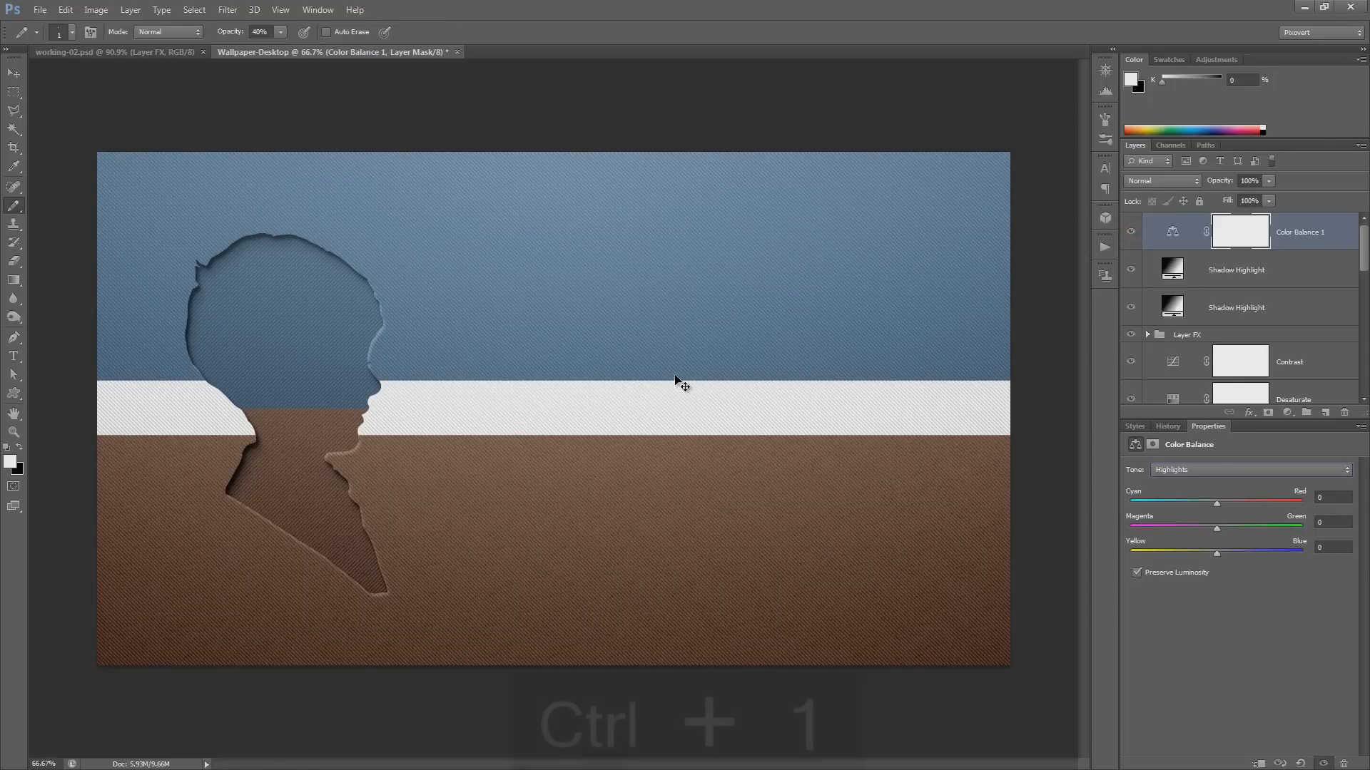
{"action": "left_click", "coordinate": [1131, 232]}
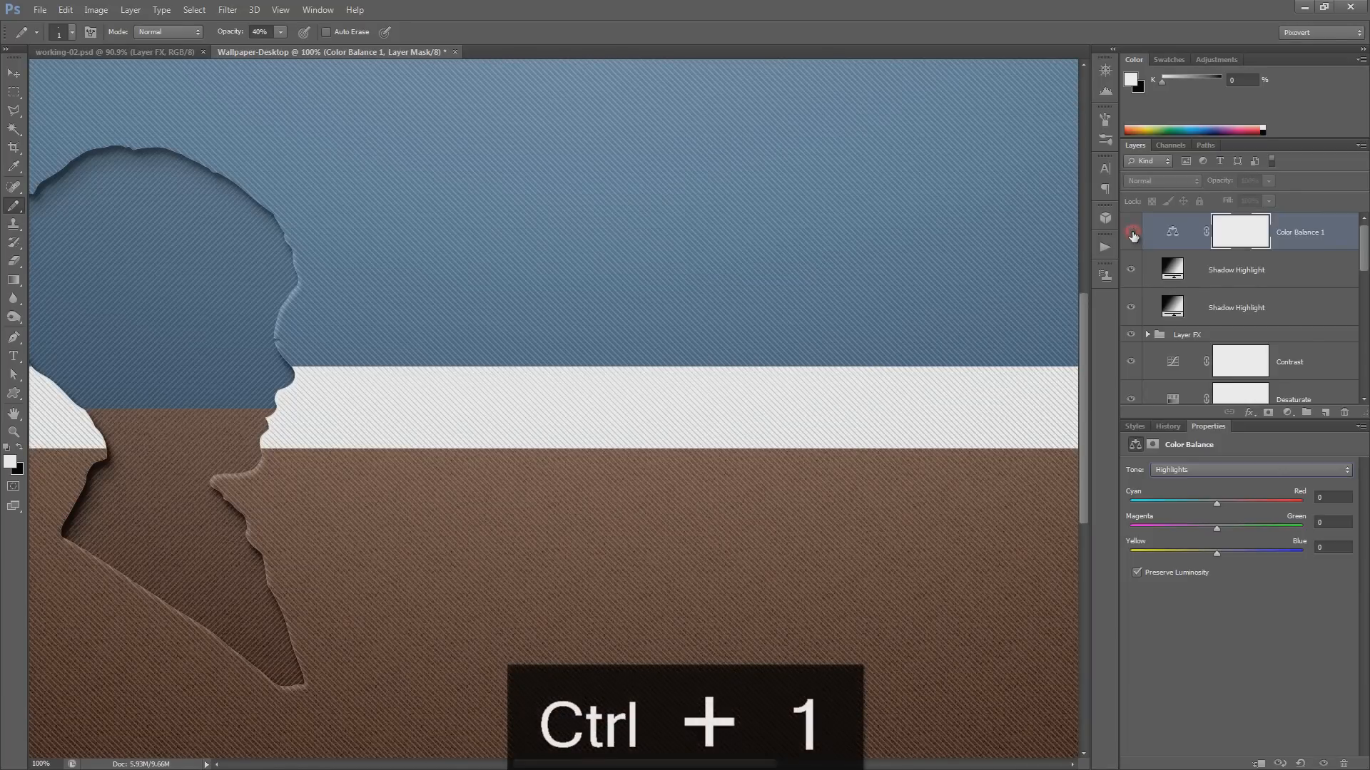
{"action": "left_click", "coordinate": [1130, 233]}
{"action": "left_click", "coordinate": [1131, 233]}
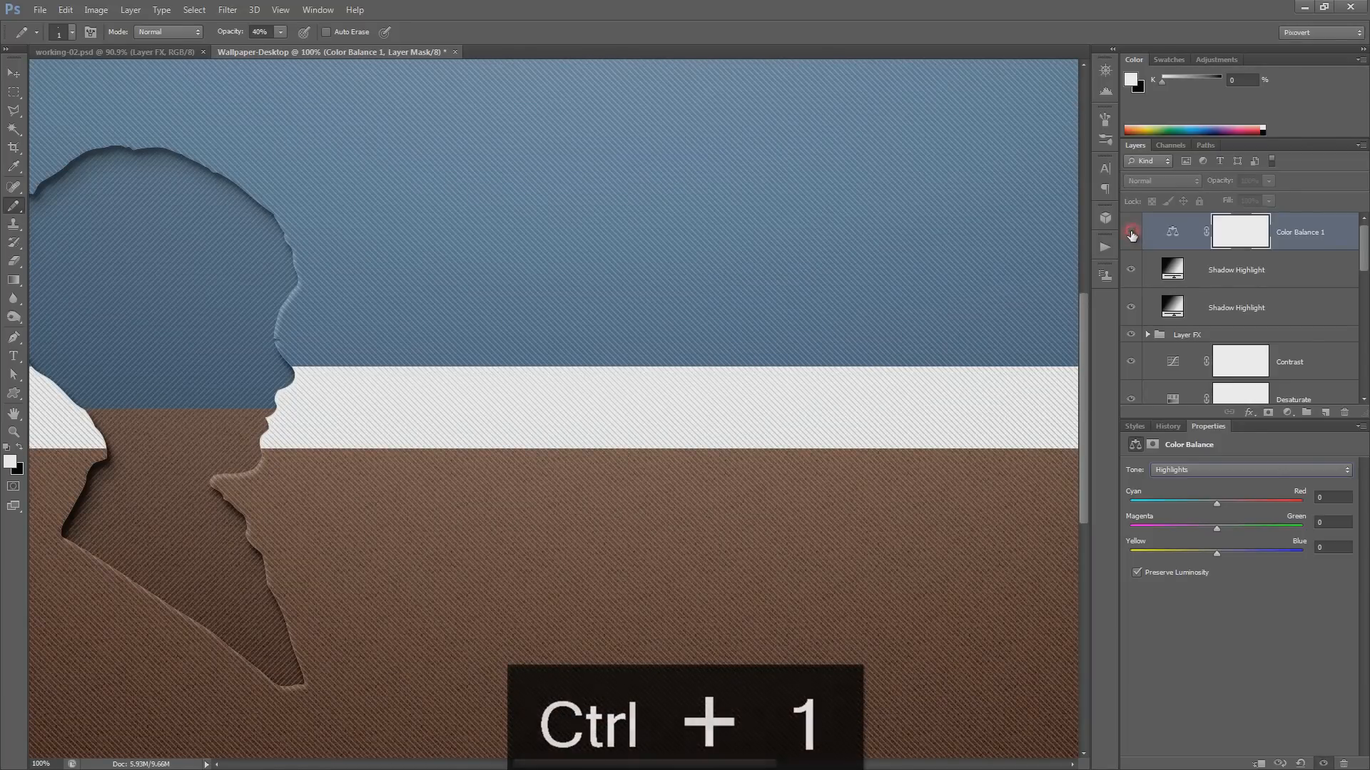
{"action": "left_click", "coordinate": [1131, 232]}
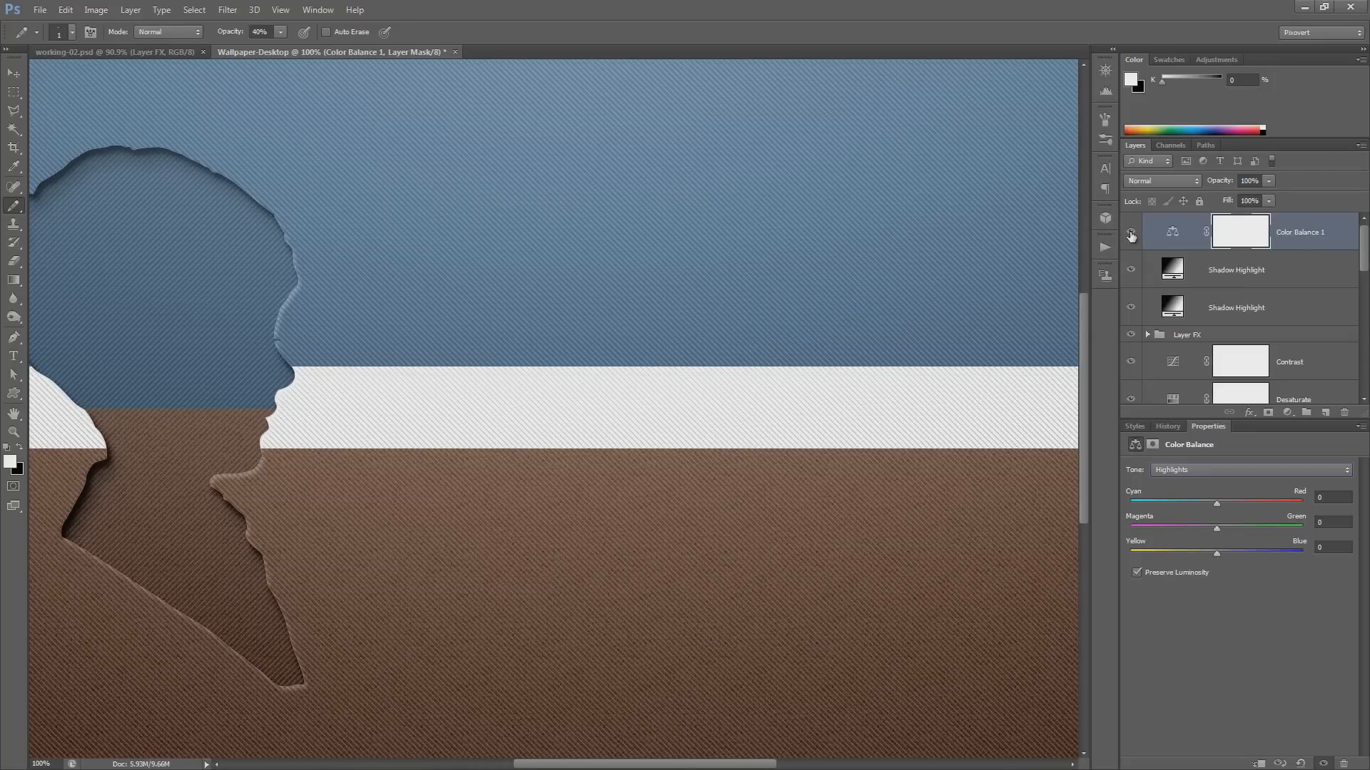
- Set the Color Balance highlights to +3 on the Magenta–Green axis and -9 on the Yellow–Blue axis
{"action": "left_click", "coordinate": [1200, 472]}
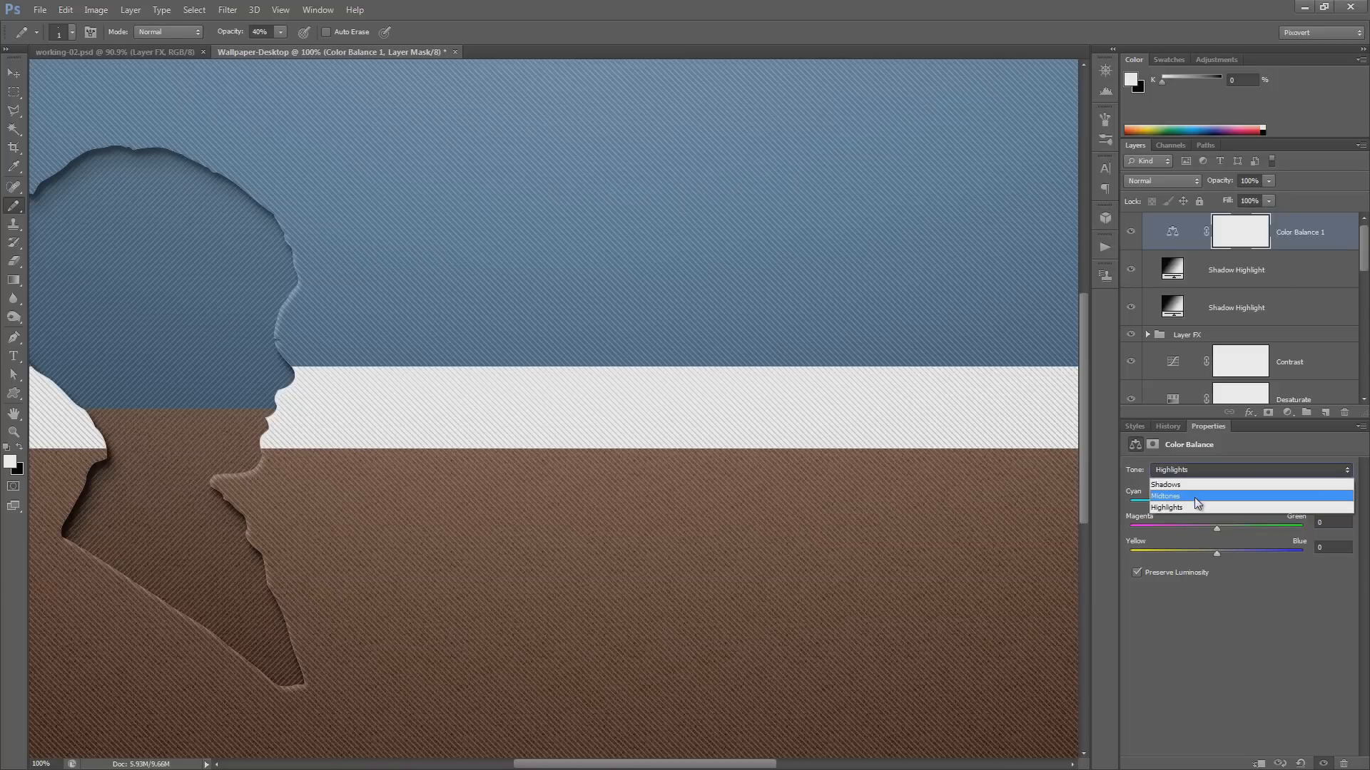
{"action": "left_click", "coordinate": [1191, 507]}
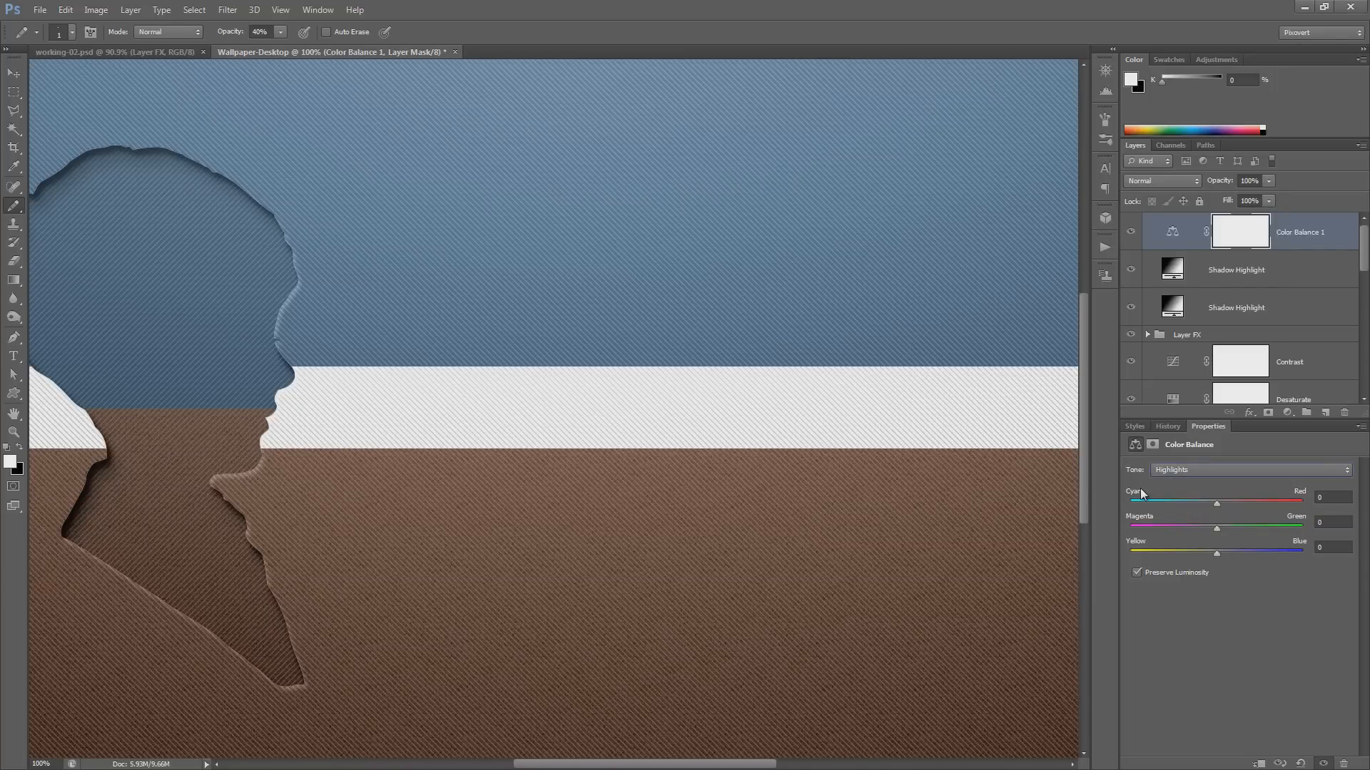
{"action": "left_click", "coordinate": [1222, 503]}
{"action": "left_click", "coordinate": [1217, 529]}
{"action": "left_click_drag", "start_coordinate": [1217, 530], "coordinate": [1219, 531]}
- Set the Color Balance shadows to -11 Cyan–Red, -2 Magenta–Green and +7 Yellow–Blue
{"action": "left_click", "coordinate": [1234, 473]}
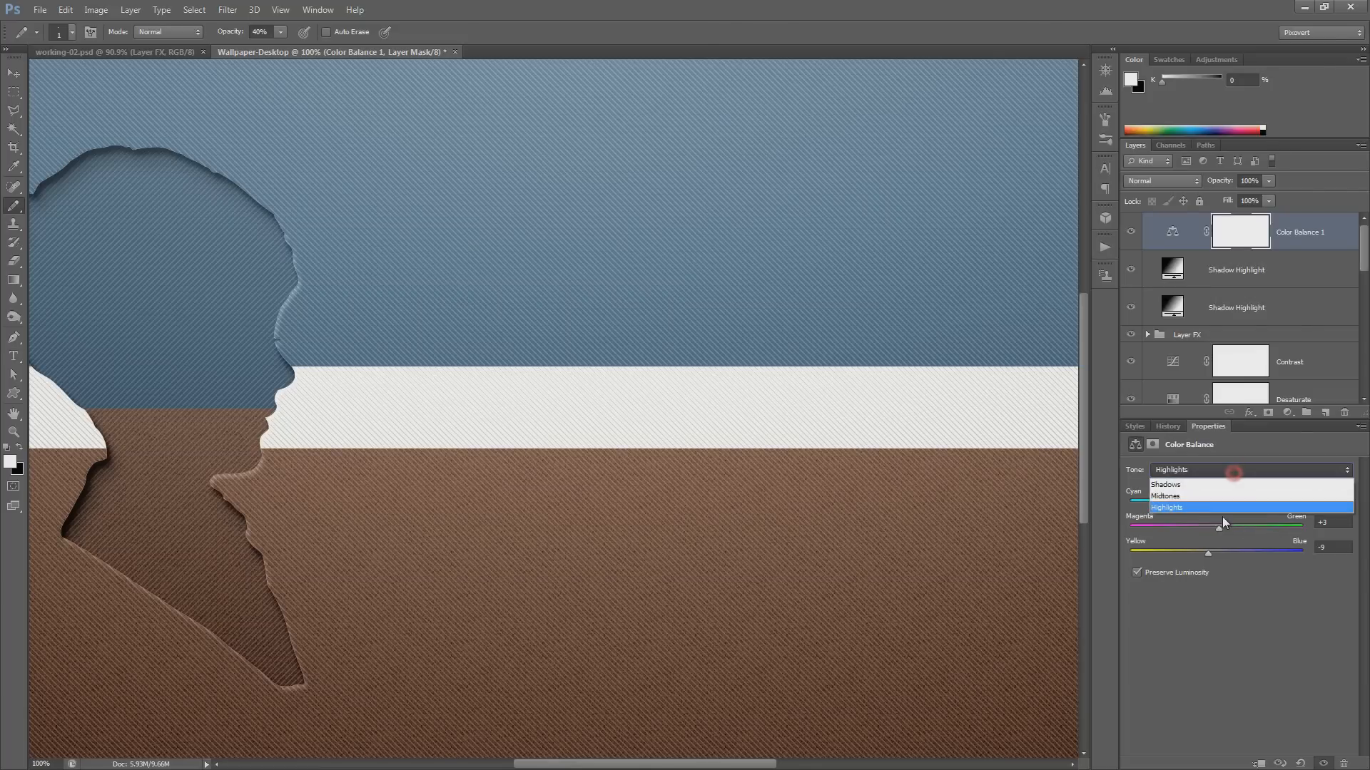
{"action": "left_click", "coordinate": [1196, 485]}
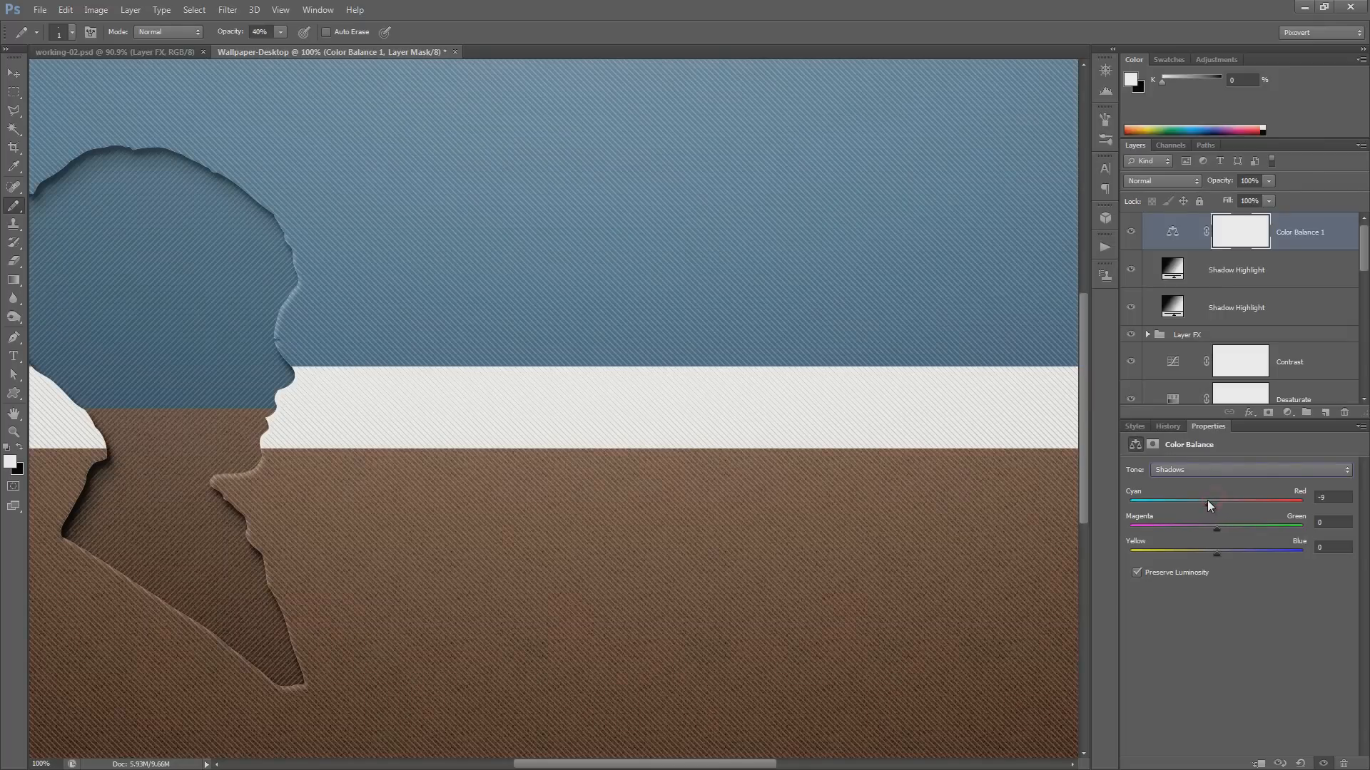
{"action": "left_click_drag", "start_coordinate": [1221, 554], "coordinate": [1219, 555]}
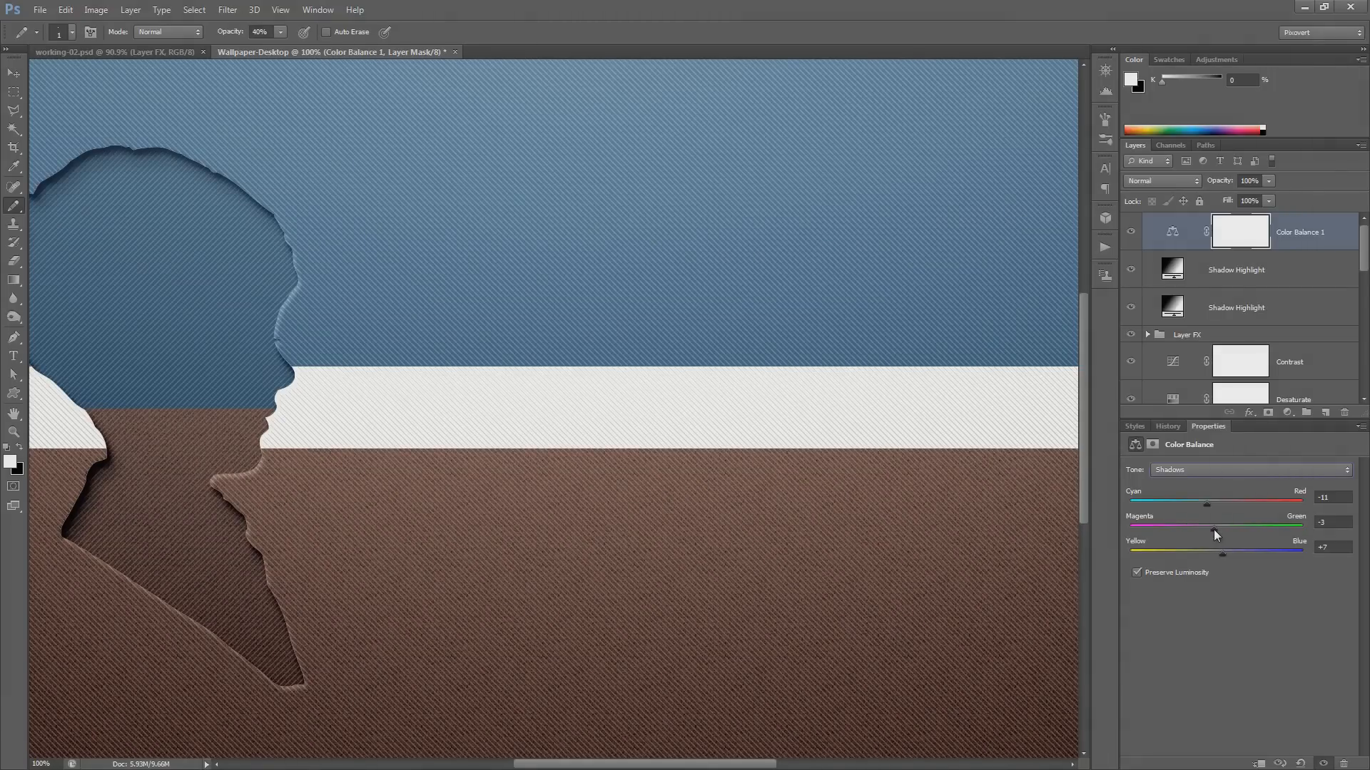
{"action": "left_click", "coordinate": [1214, 529]}
- Select the Layer FX group and review the color-graded wallpaper in full-screen mode
{"action": "key", "text": "ctrl+minus"}
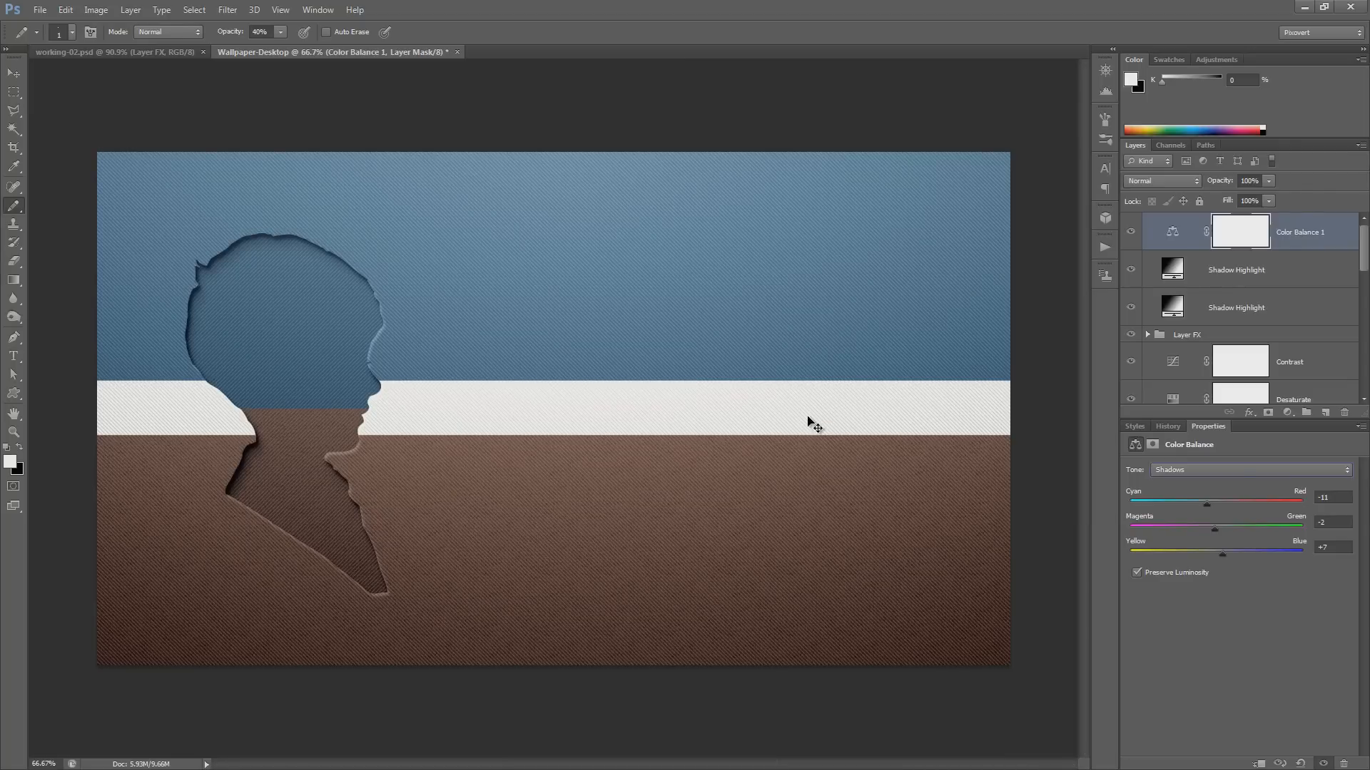
{"action": "key", "text": "ctrl+plus"}
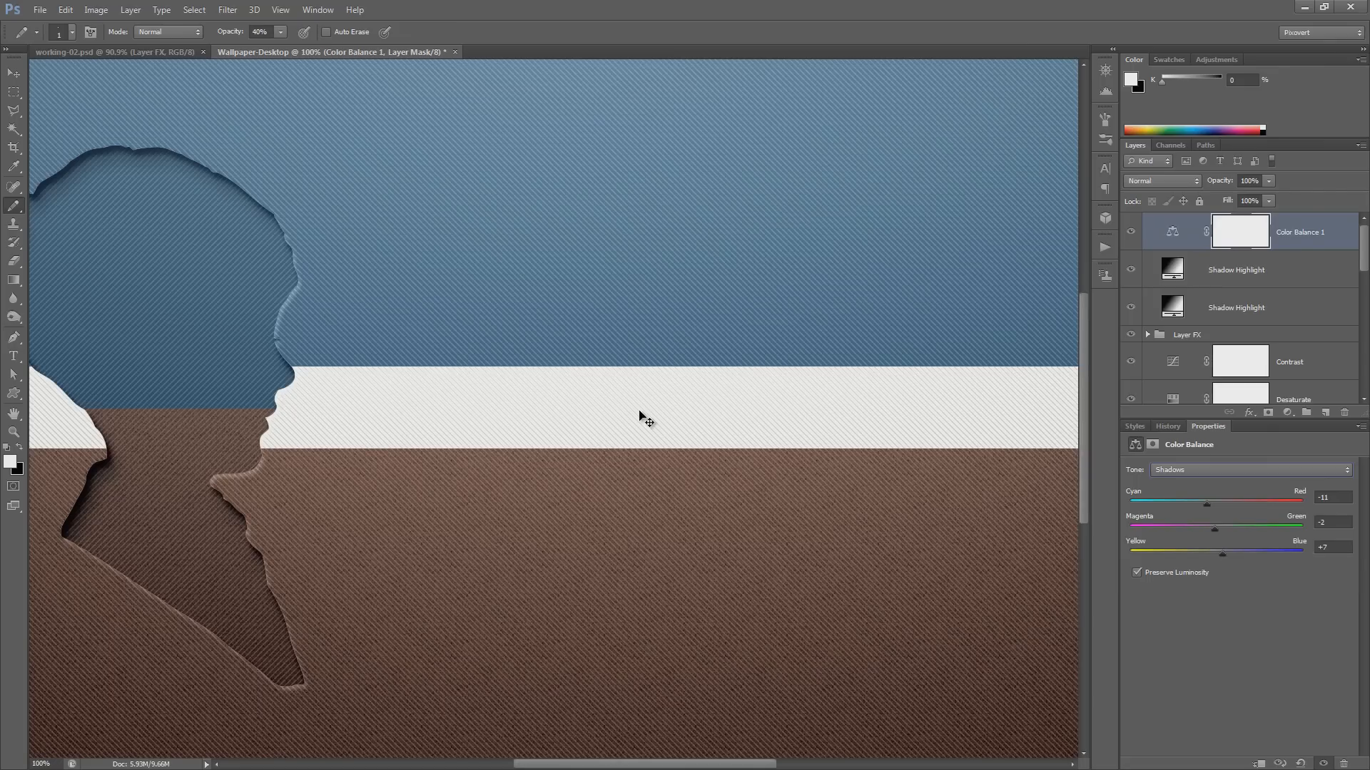
{"action": "key", "text": "ctrl+minus"}
{"action": "key", "text": "shift+Return"}
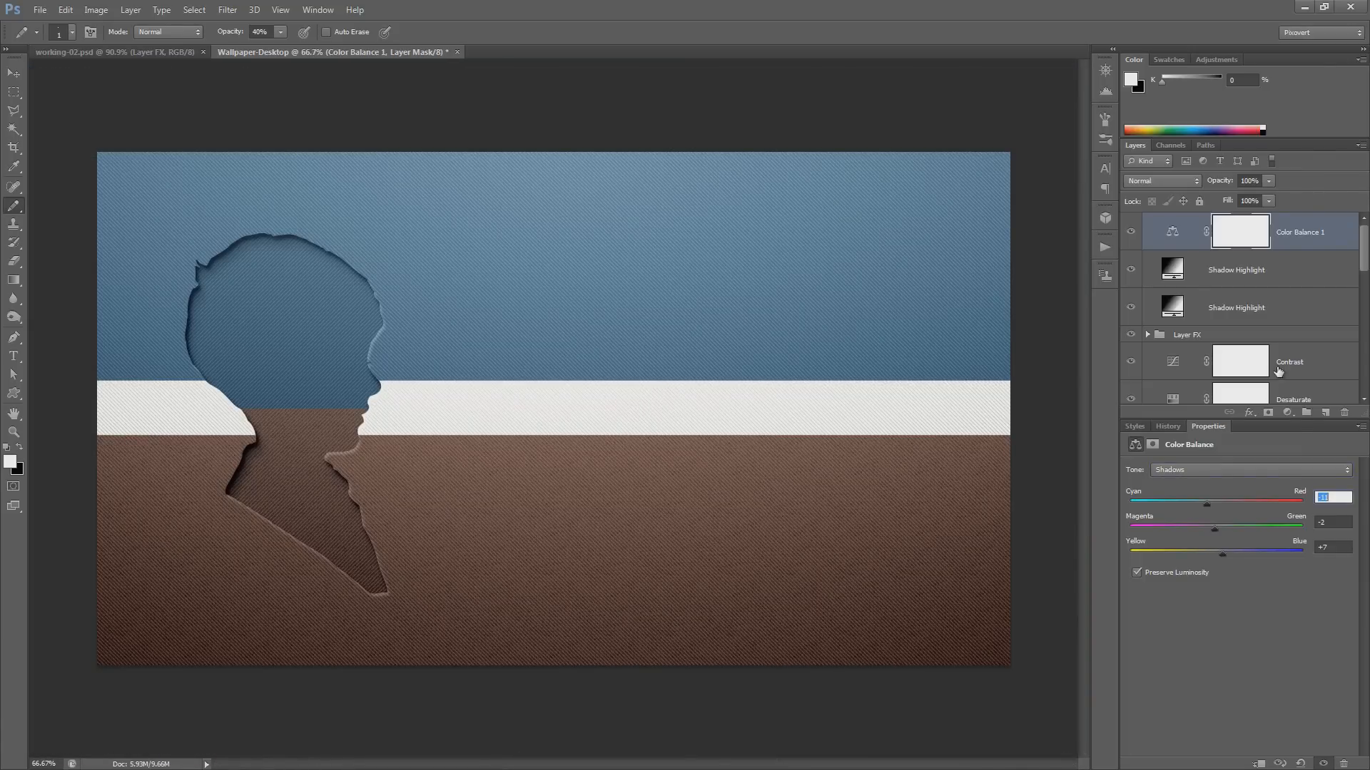
{"action": "left_click", "coordinate": [1266, 339]}
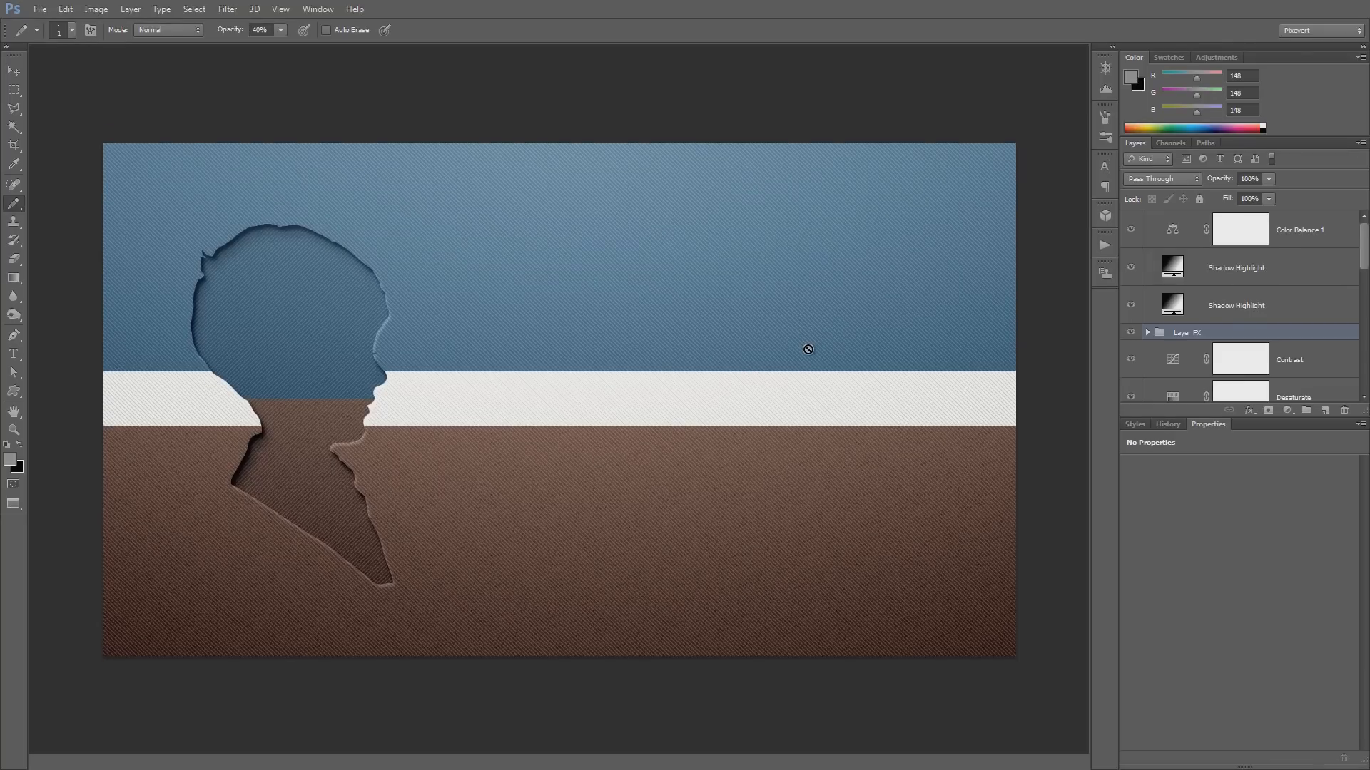
{"action": "key", "text": "f"}
{"action": "key", "text": "f"}
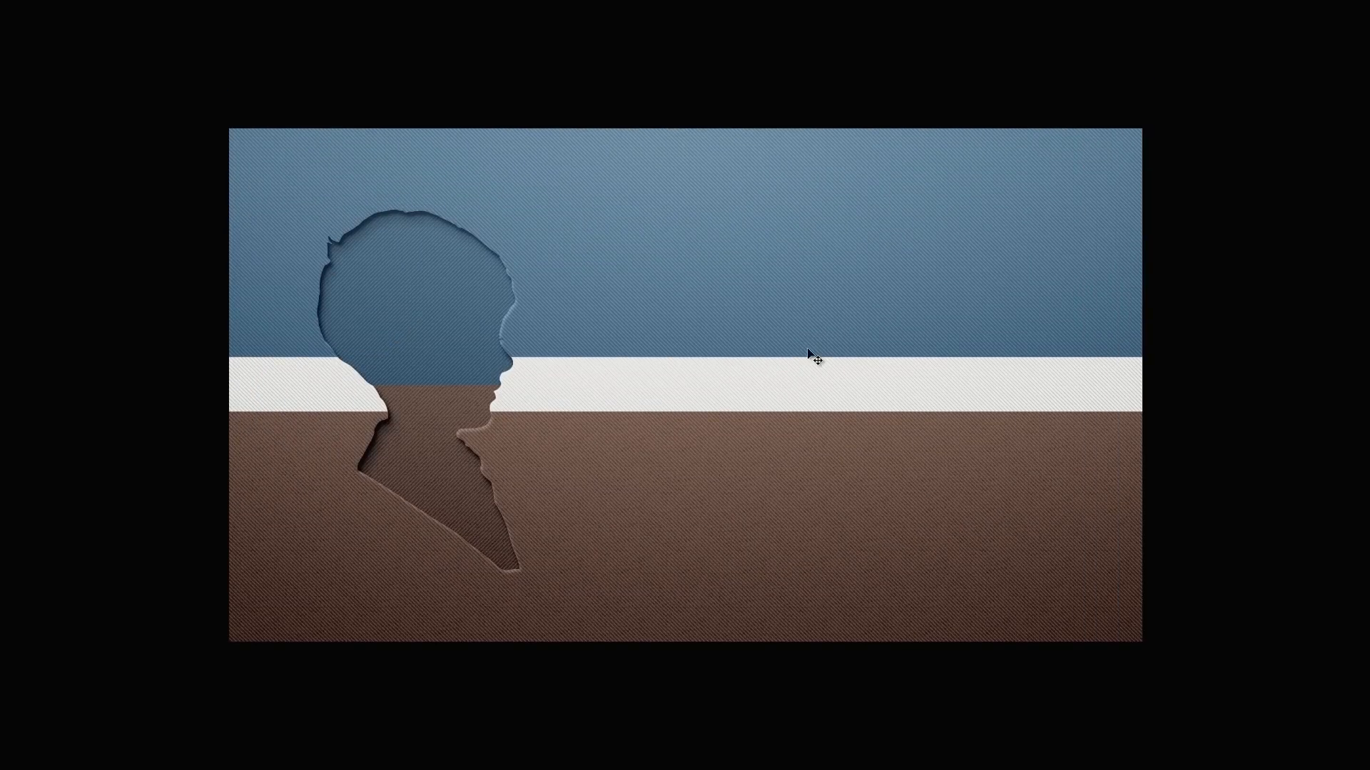